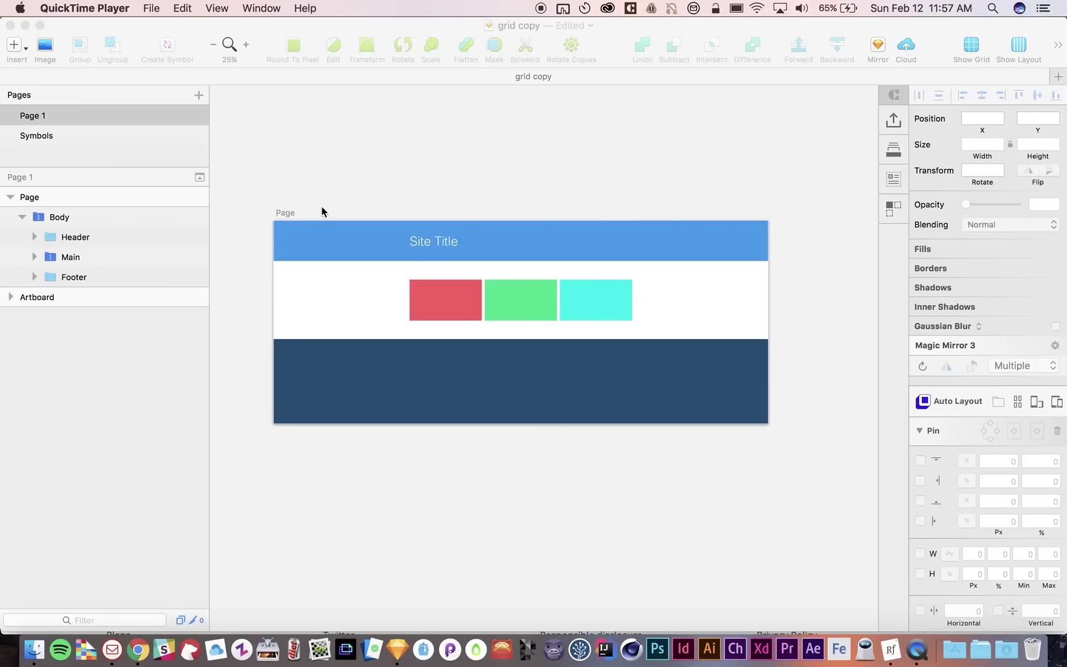
Narrow the Page artboard to a width of about 2480 px from its outer edge
left_click(286, 213)
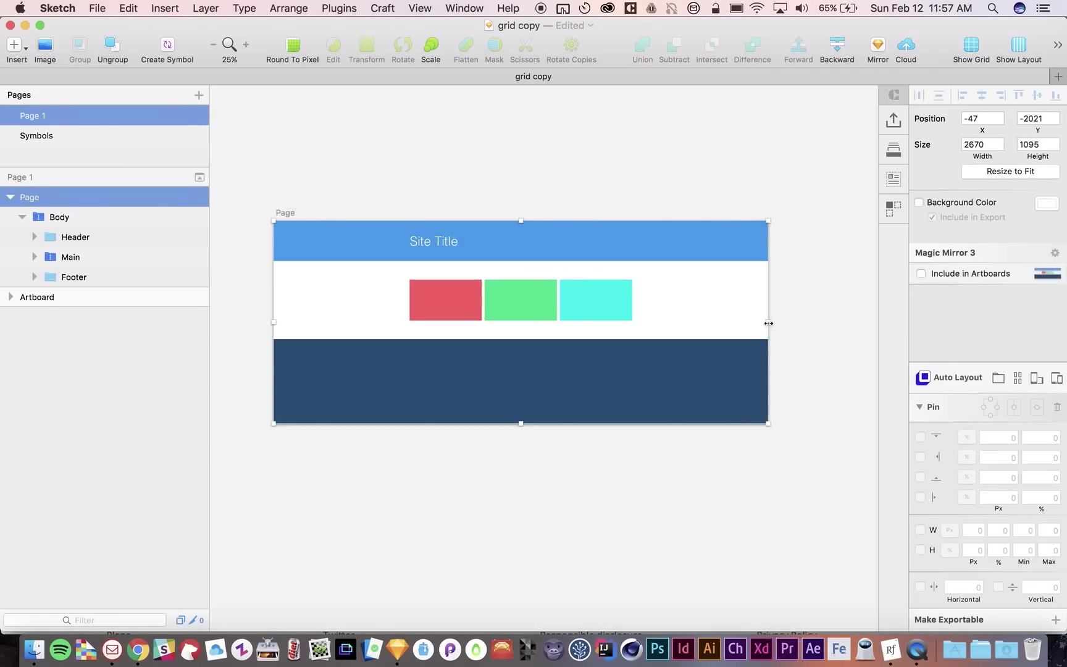
left_click_drag(769, 323, 733, 313)
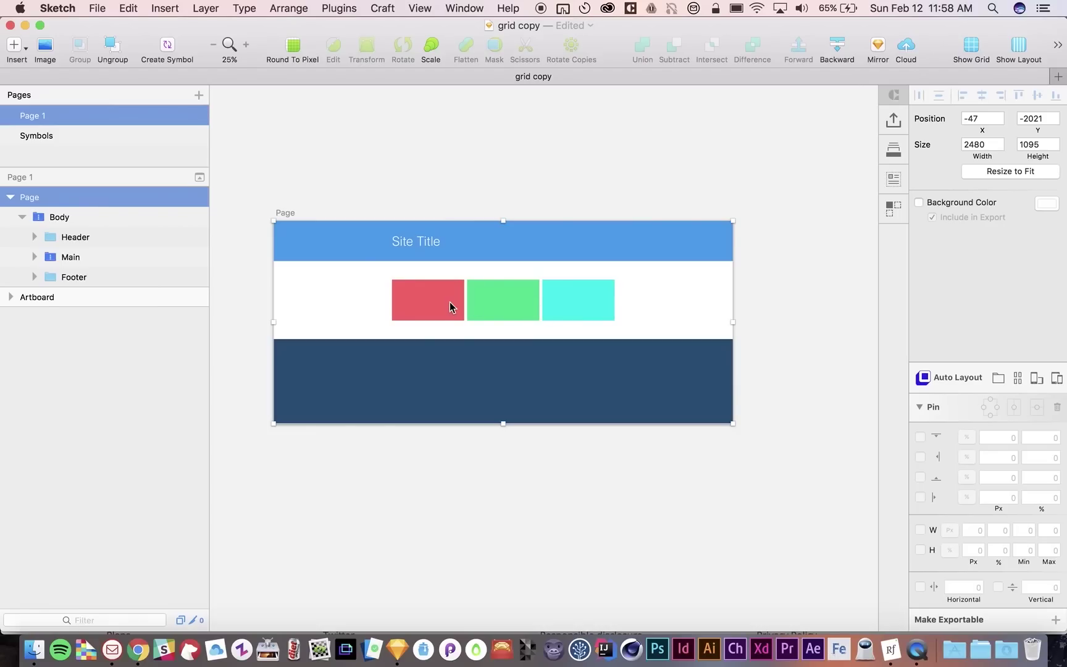
left_click(523, 191)
Duplicate the three-column row inside the Main section and select the footer below it
left_click(463, 301)
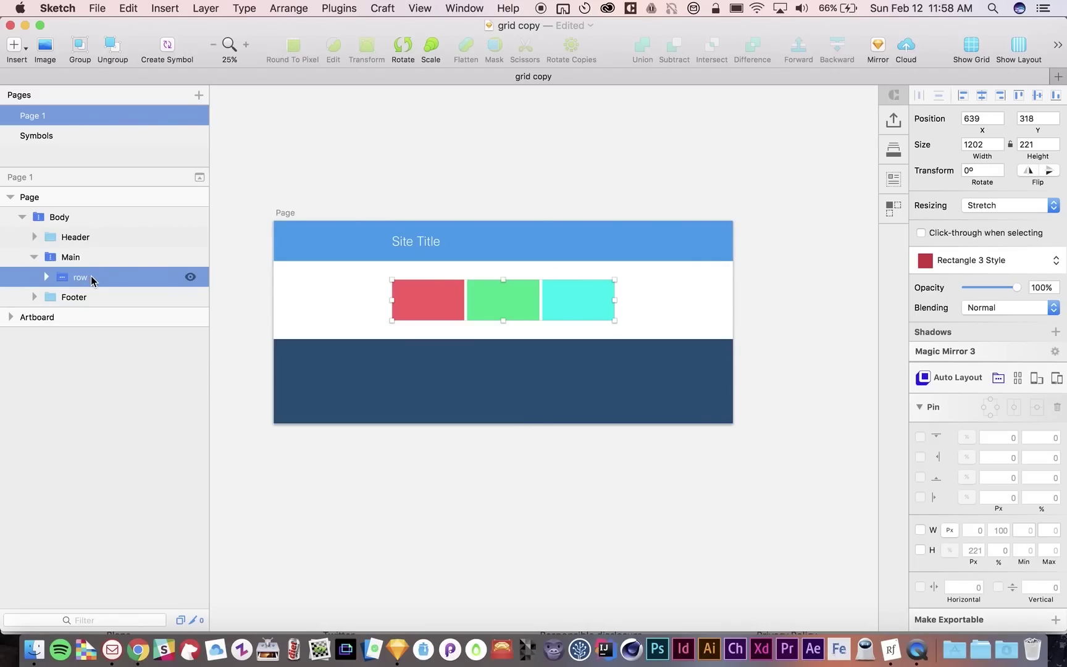
key("super+d")
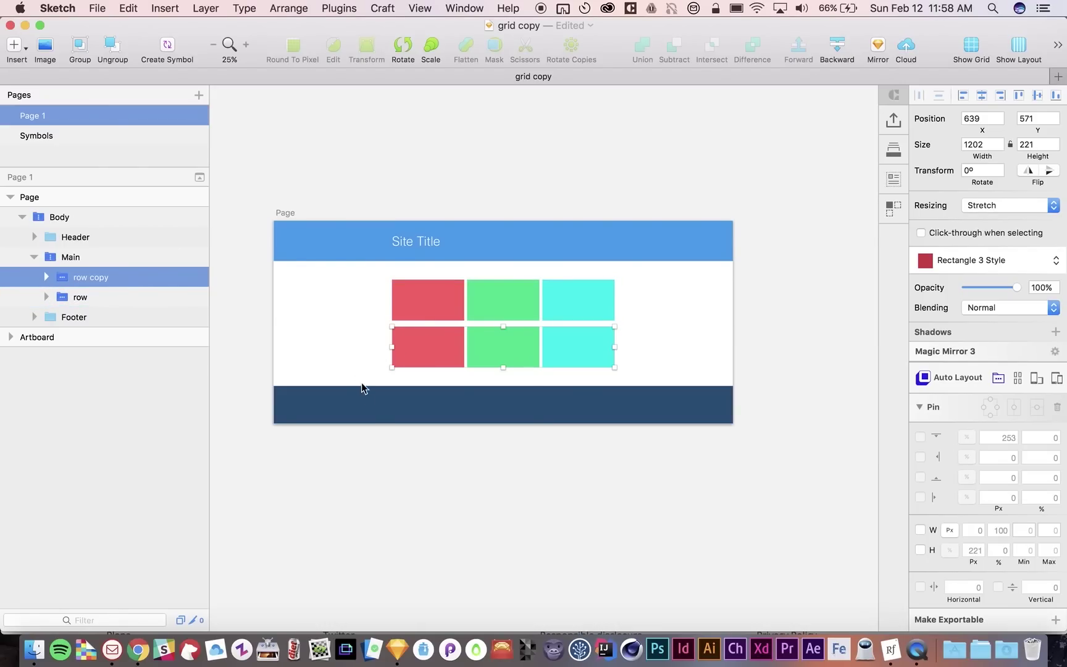
left_click(362, 410)
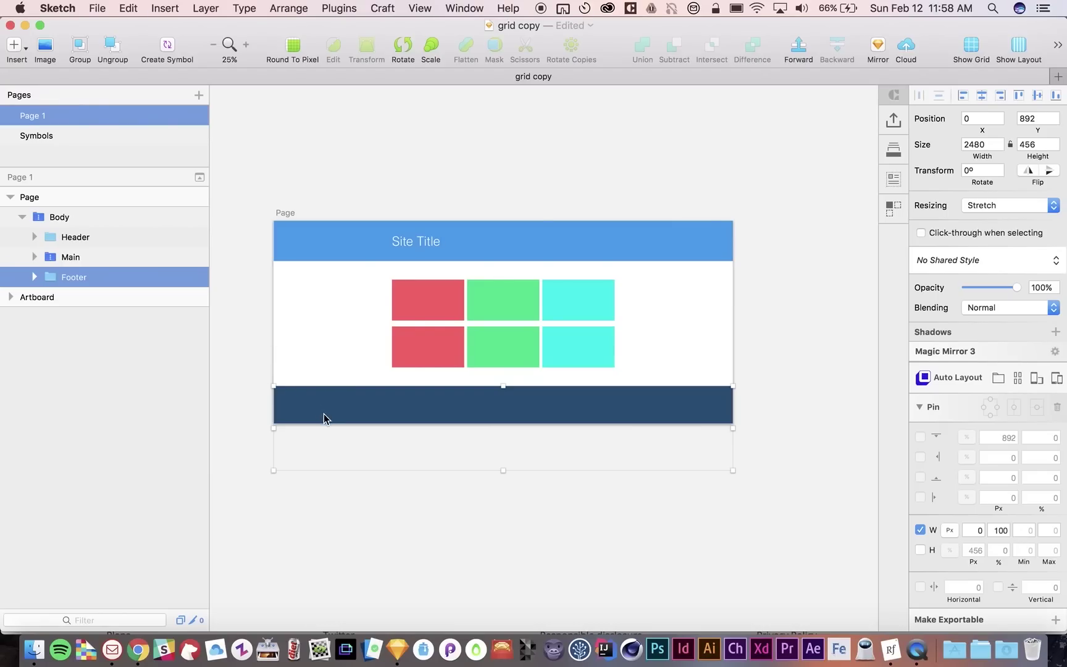
Resize the Page artboard to fit its contents, including the whole footer
left_click_drag(243, 343, 287, 216)
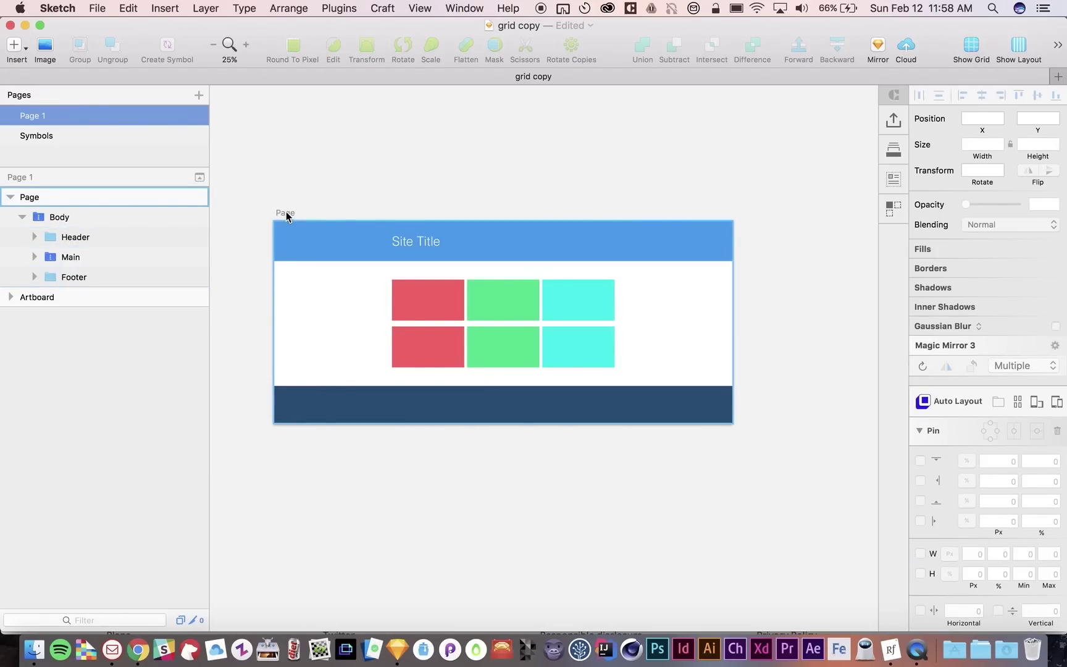
left_click(286, 213)
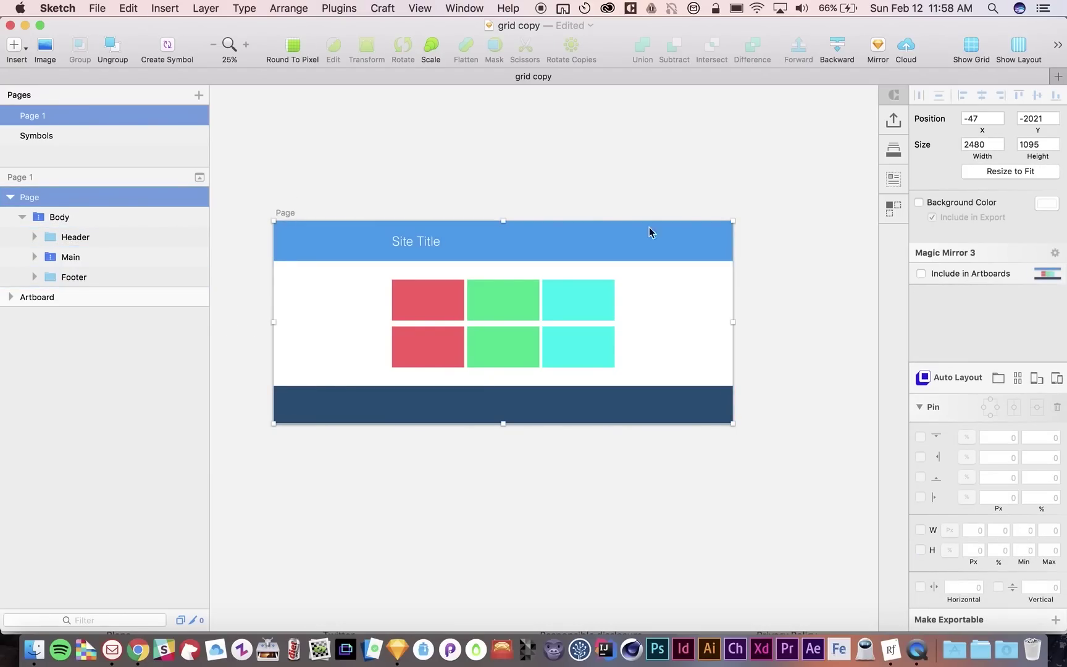
left_click(1008, 177)
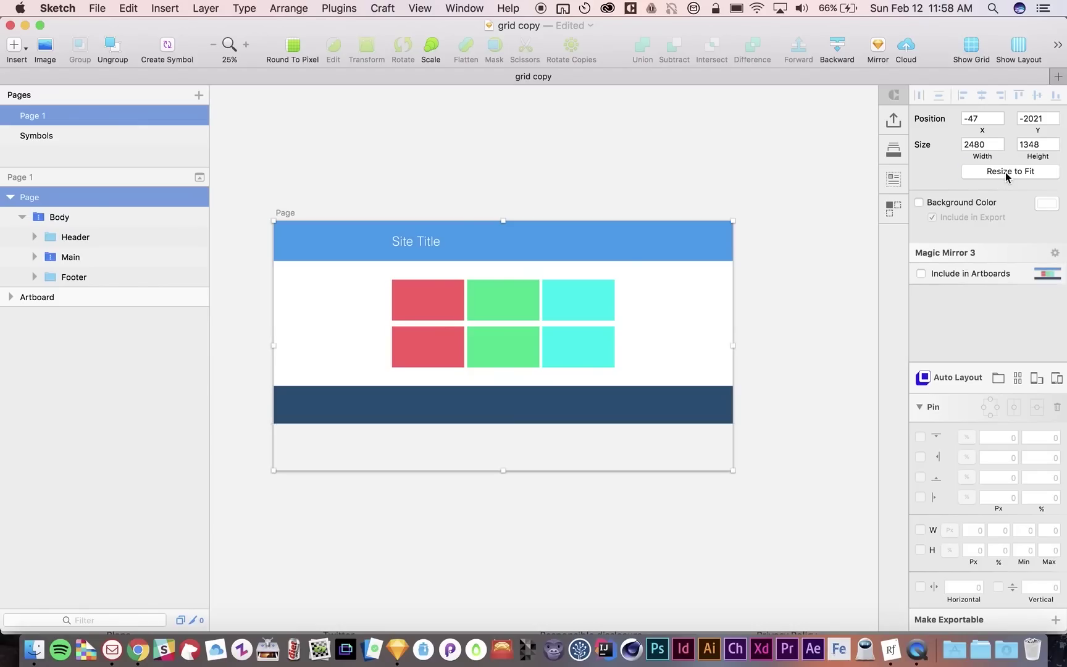
left_click(719, 168)
scroll(351, 194, "down", 2)
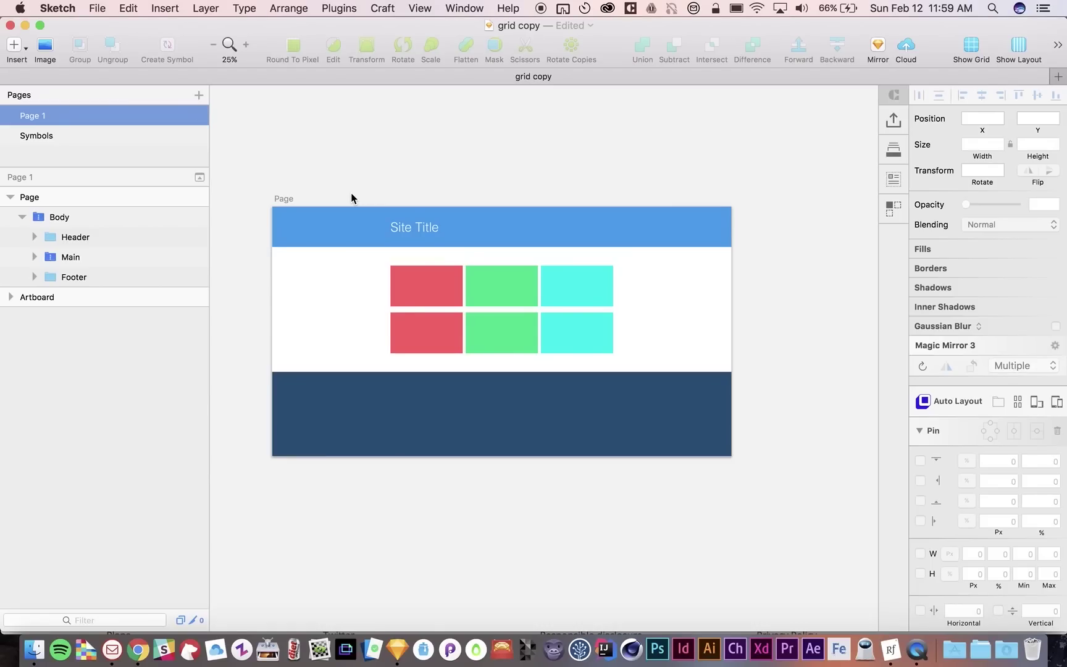
Delete the duplicated row from the Main section and refit the Page artboard to its contents
left_click(446, 286)
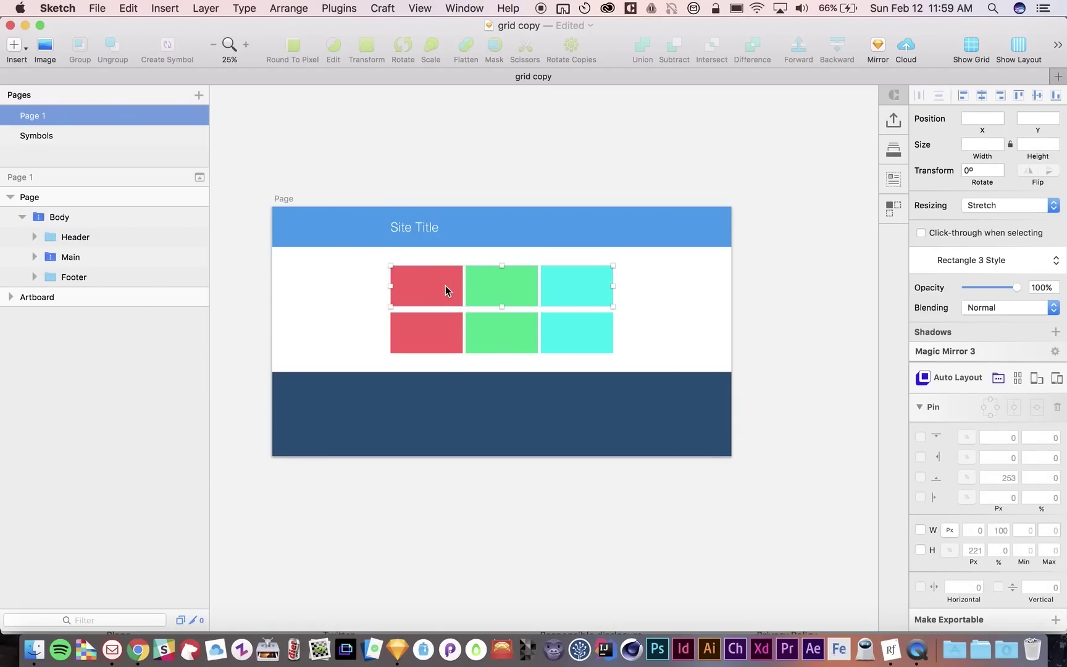
left_click(104, 278)
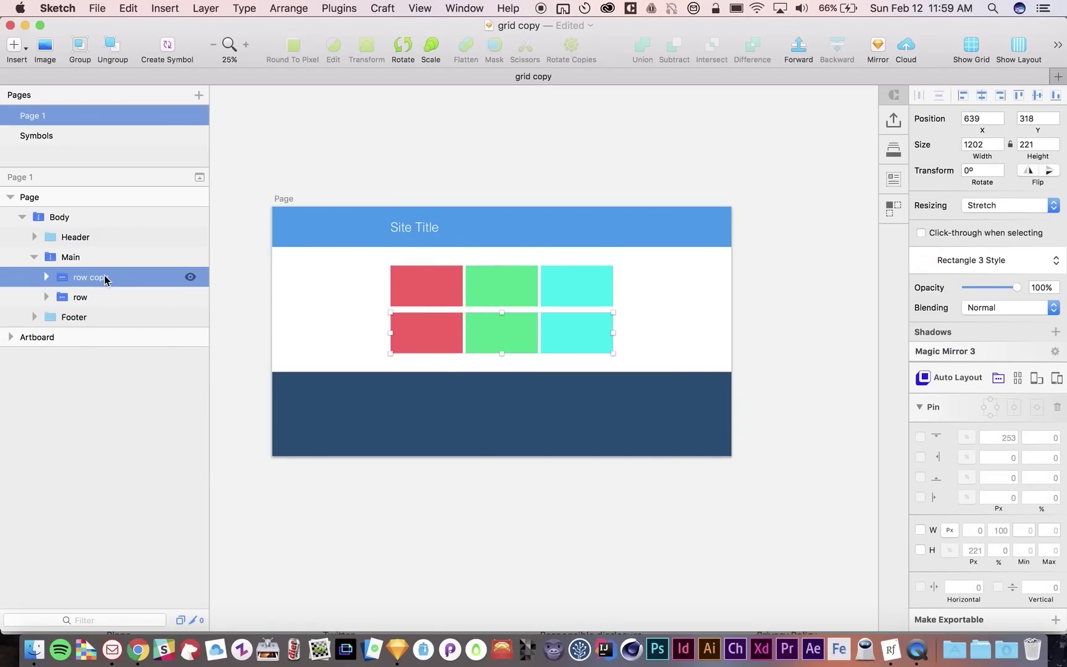
key("Delete")
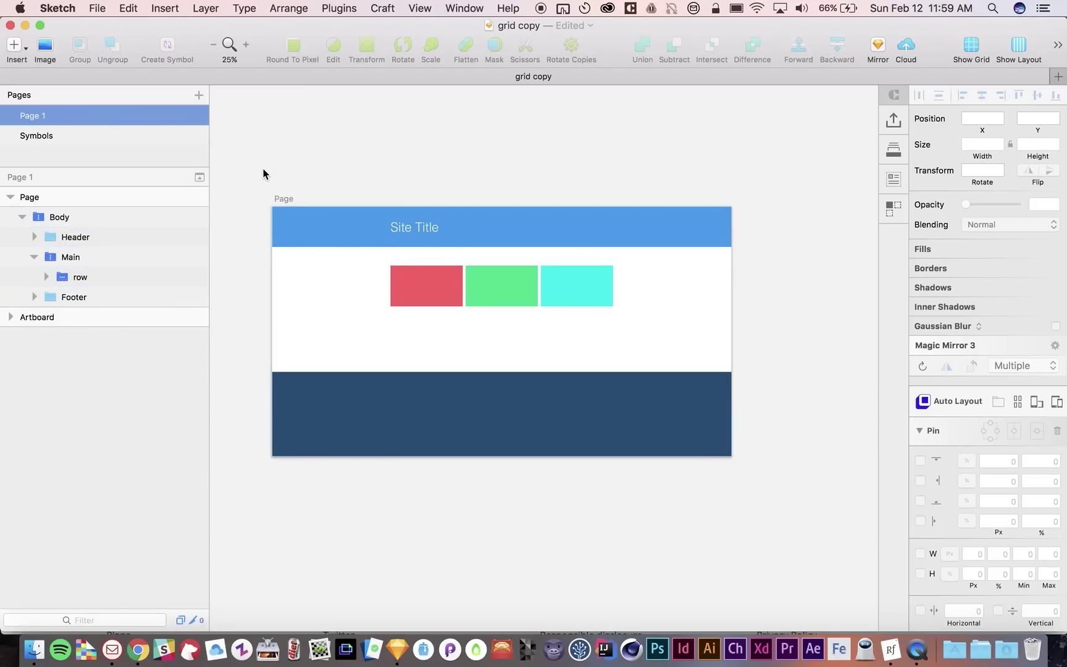
left_click(281, 197)
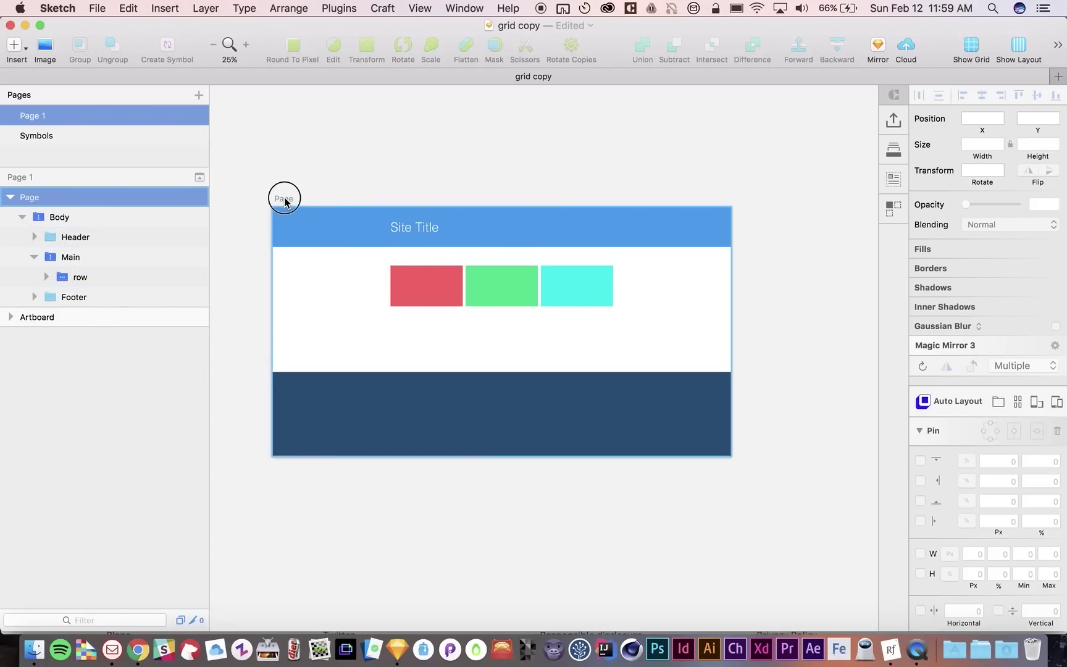
Align the red column to the right so it becomes the last column in the row
double_click(426, 287)
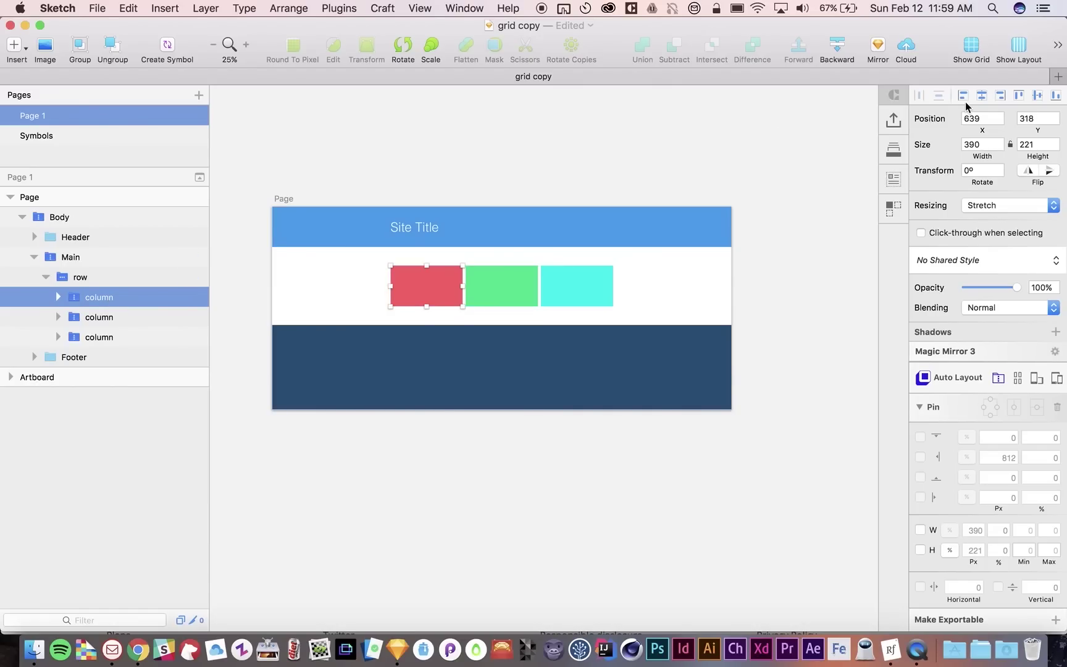
left_click(1000, 96)
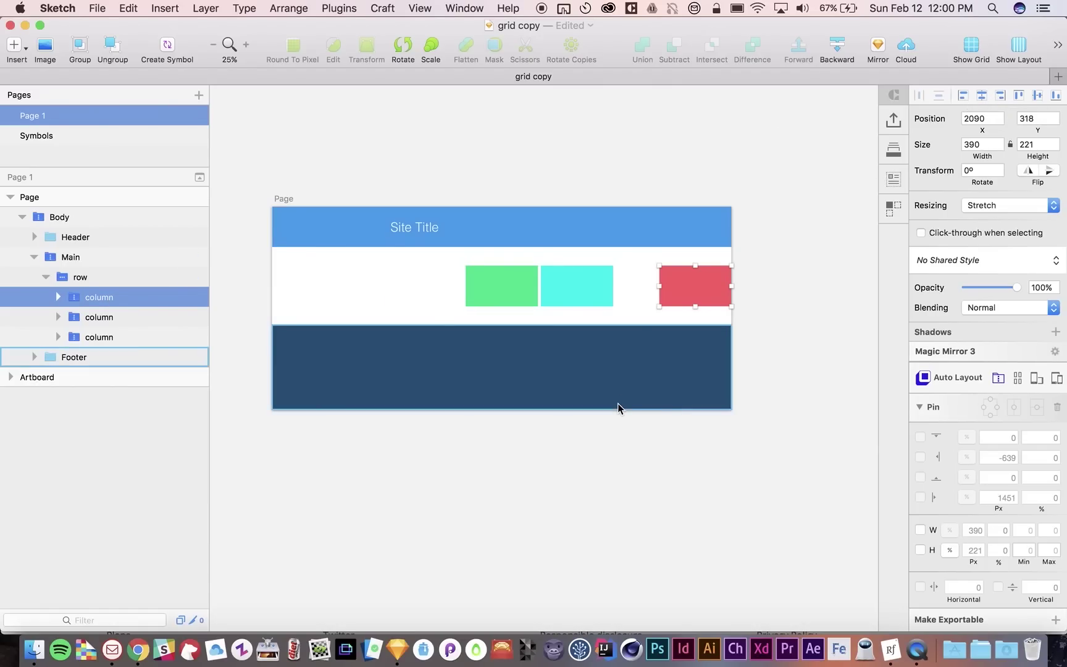
left_click(629, 315)
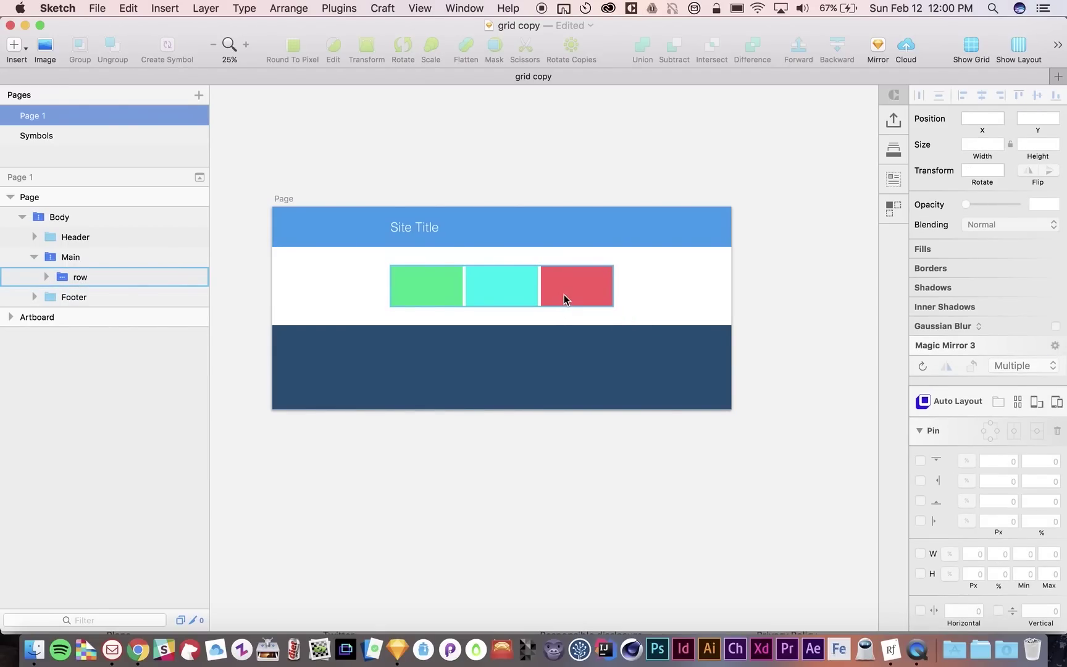
Align the cyan column to the left so it becomes the first column in the row
left_click(523, 292, "super")
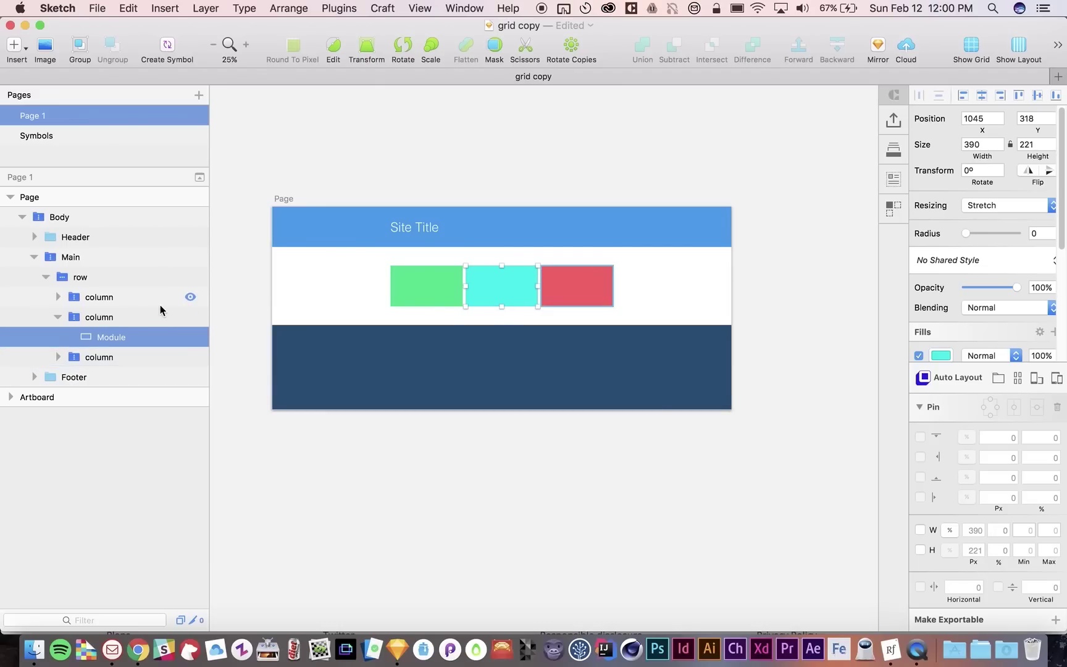
left_click(121, 316)
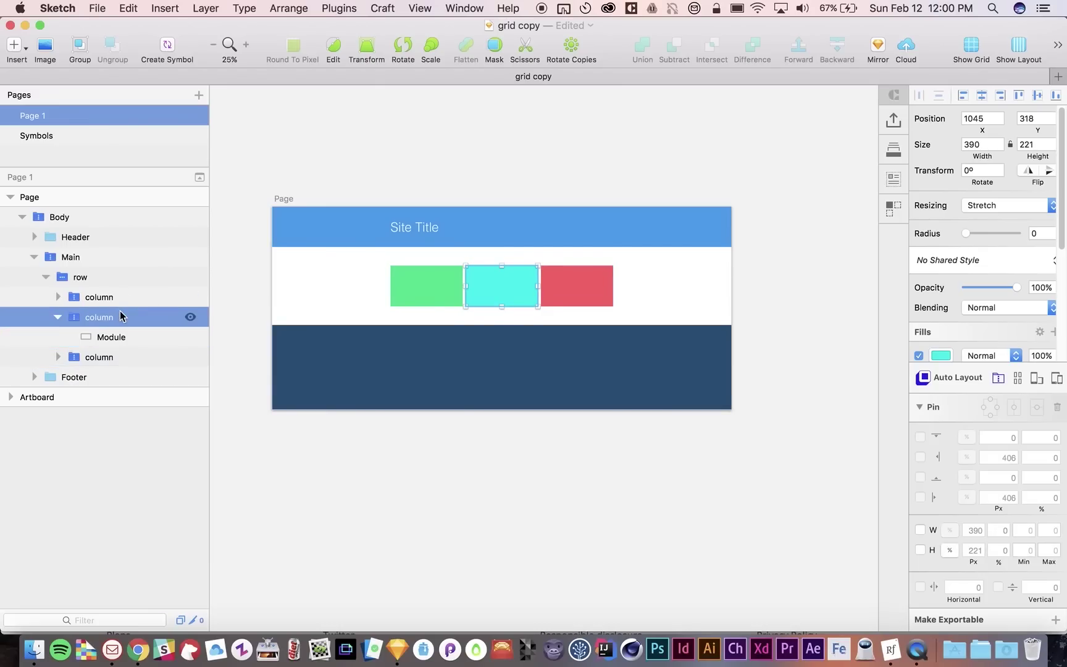
left_click(961, 97)
left_click(664, 327)
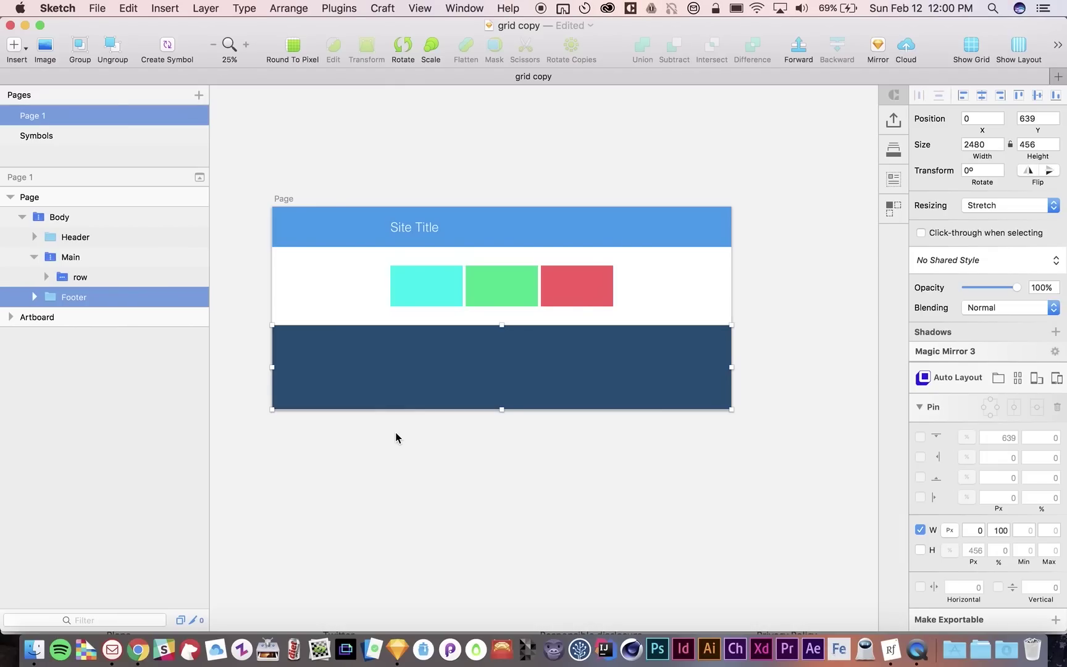
Duplicate the red column within the row to make a fourth column
left_click(498, 277)
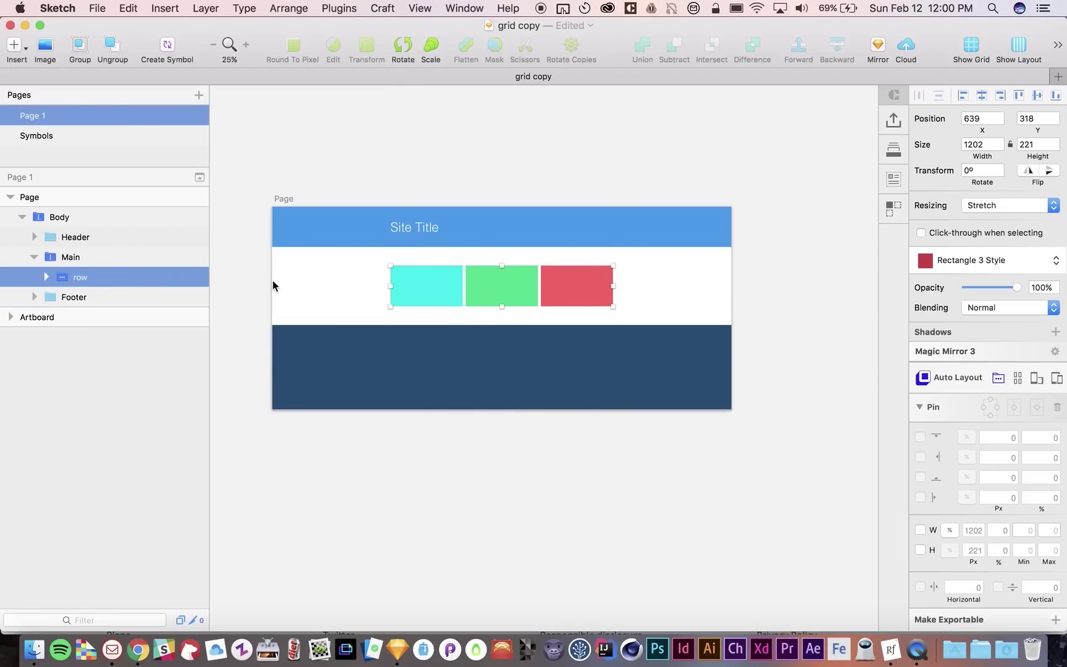
left_click(46, 277)
left_click(96, 300)
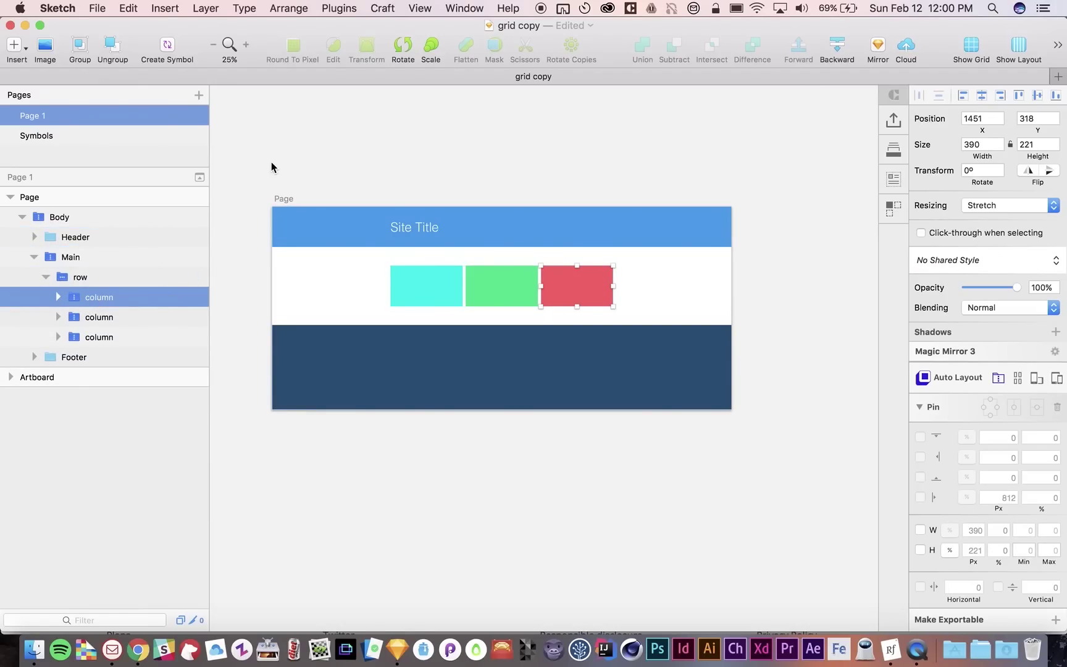
key("super+d")
left_click(493, 167)
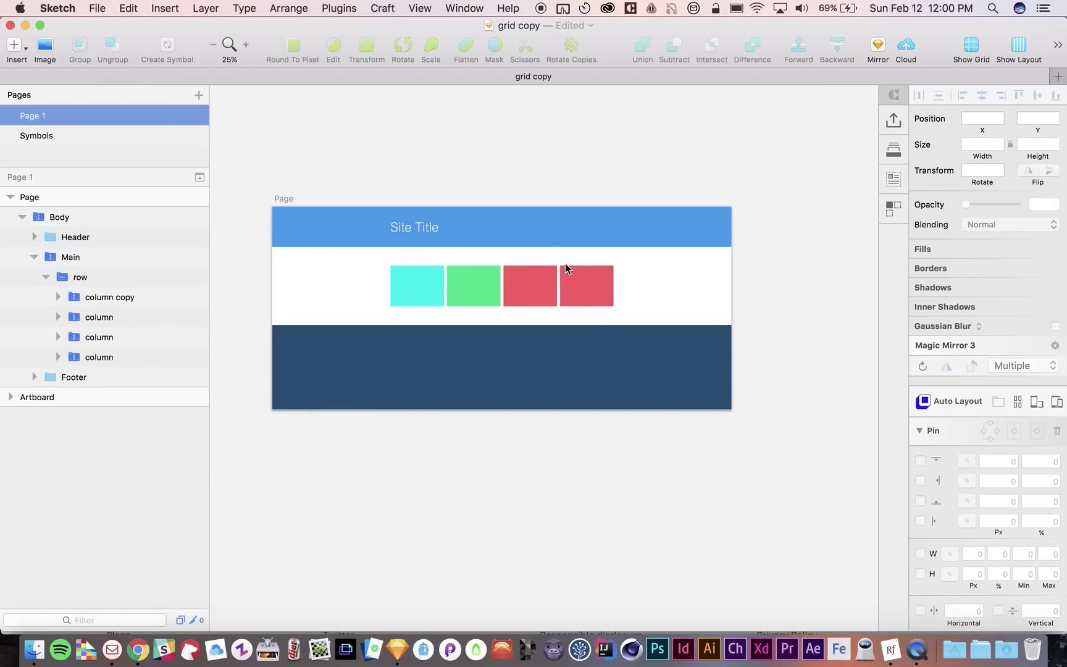
Examine the row's Auto Layout stack settings for direction, alignment and spacing
left_click(574, 281)
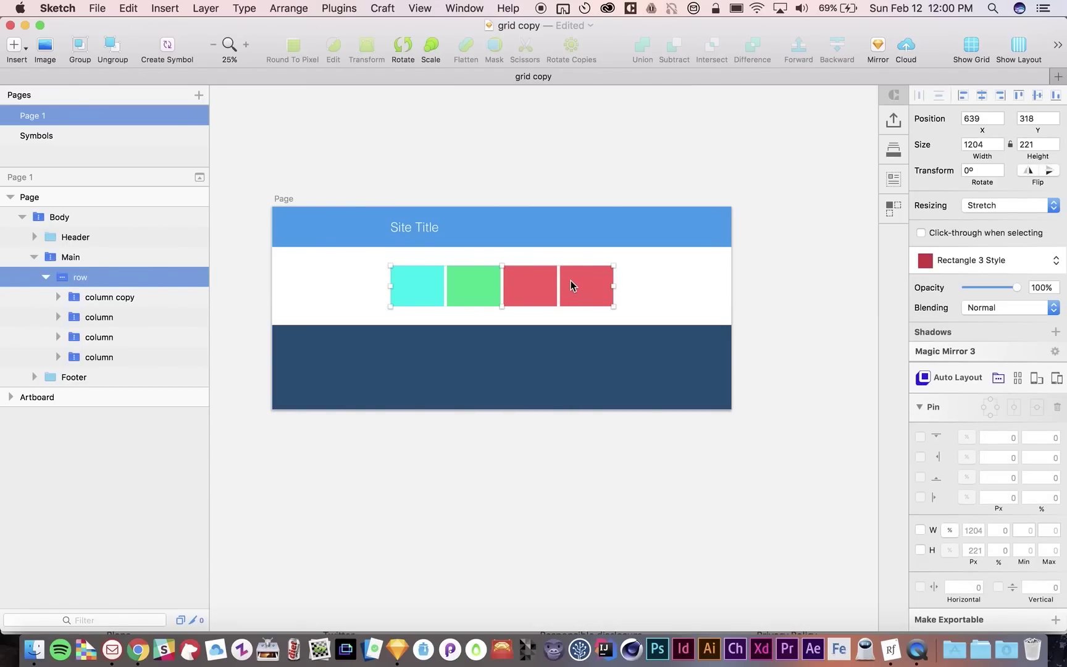
left_click(997, 377)
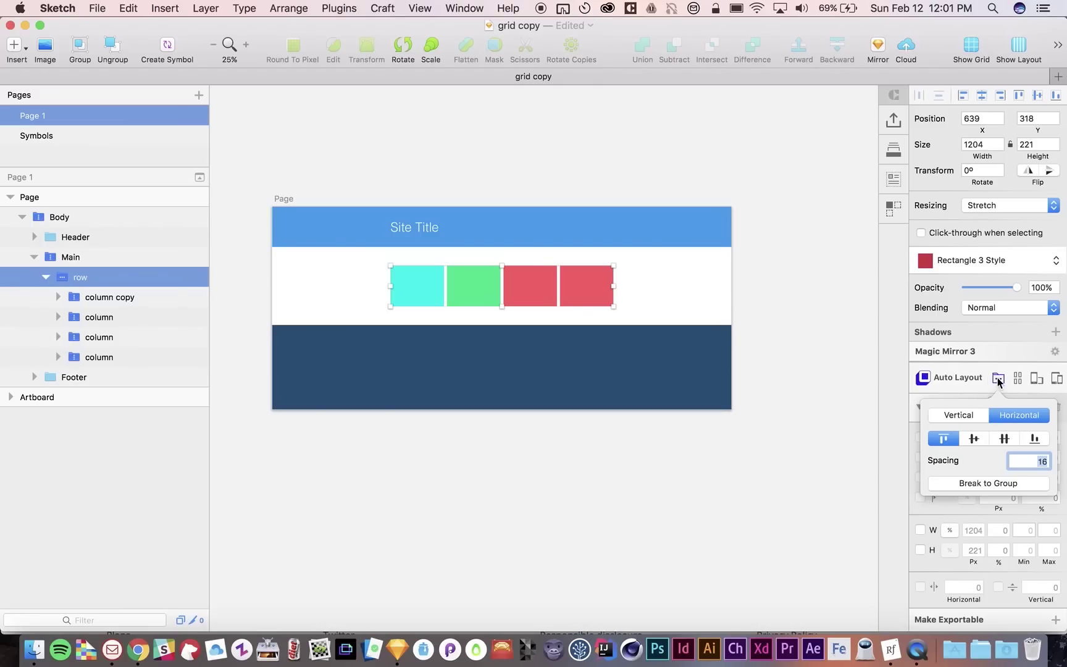
left_click(963, 378)
key("Escape")
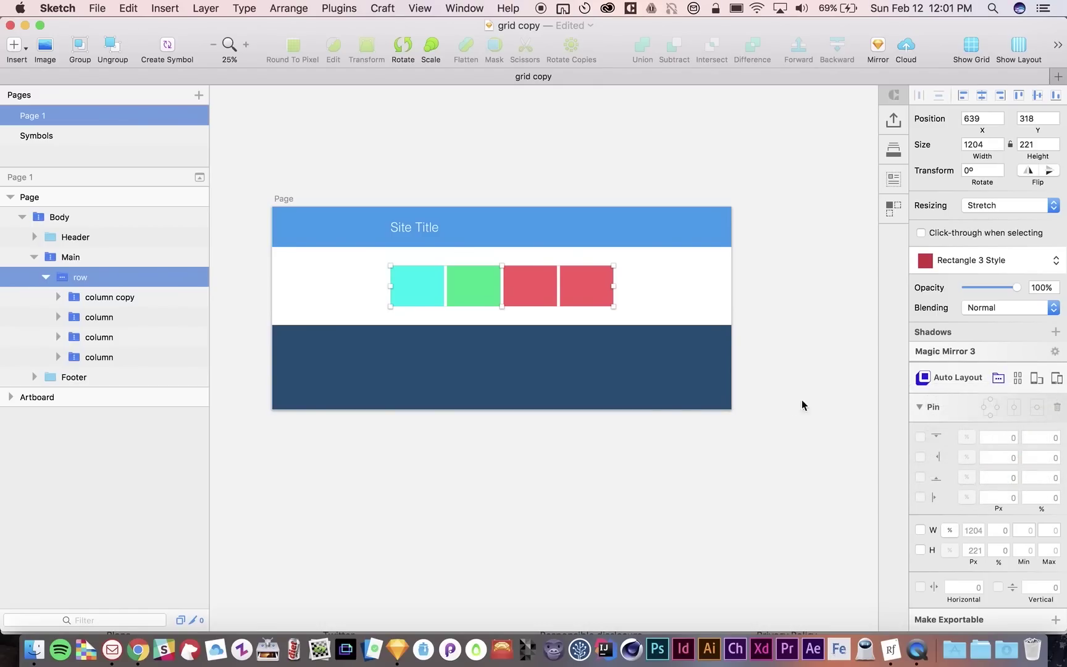
Delete the original red column from the row, keeping its copy
left_click(580, 483)
left_click(542, 294, "super")
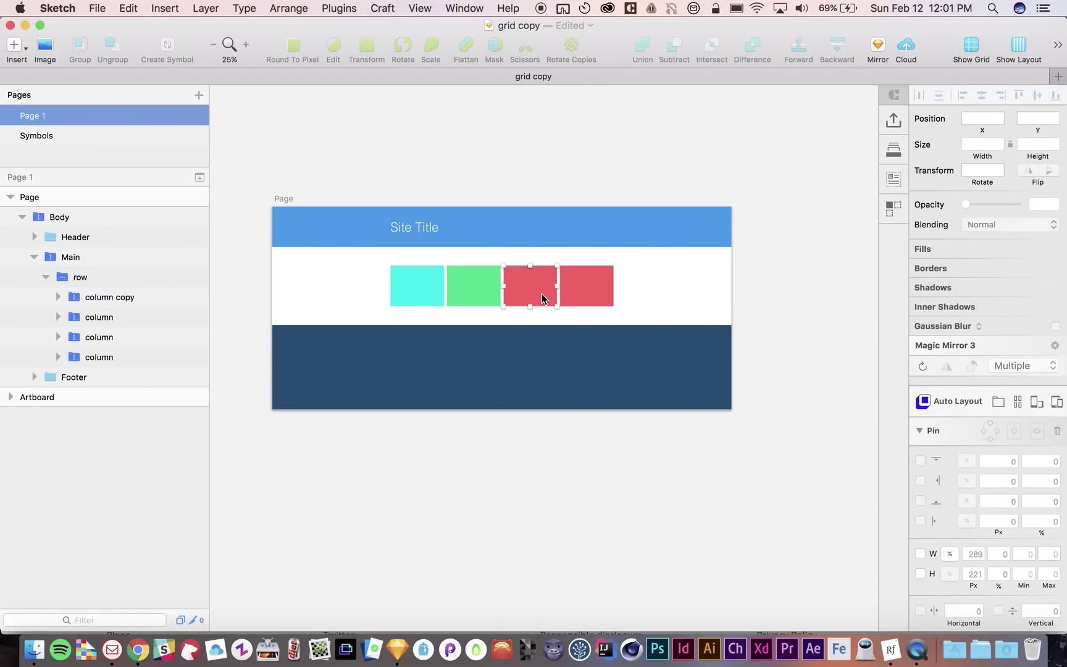
left_click(100, 317)
key("Delete")
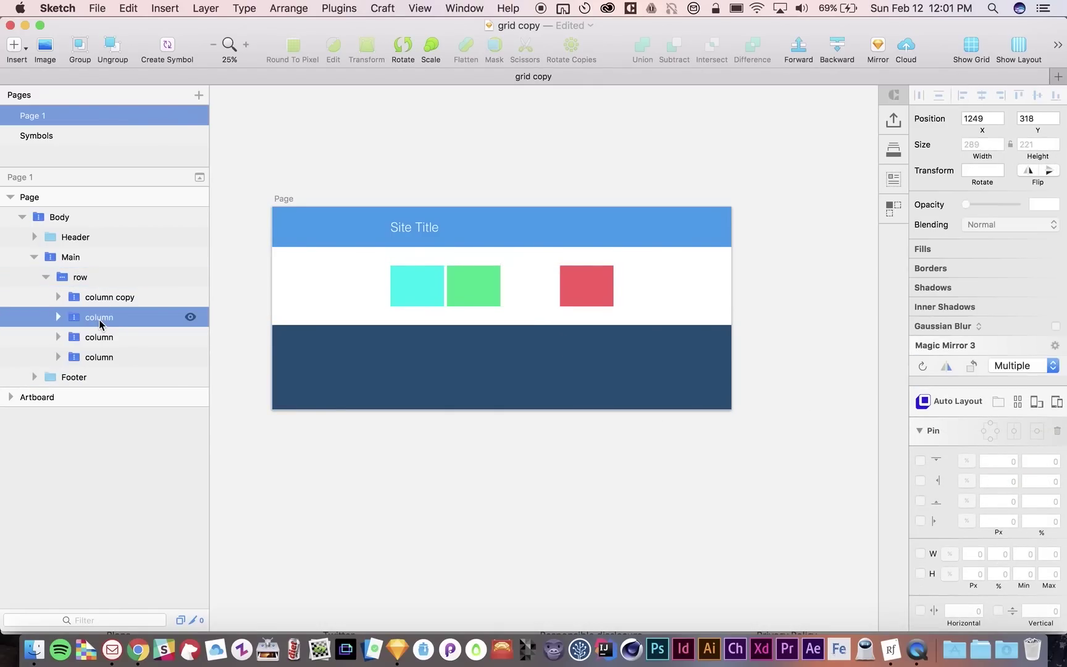
left_click(454, 367, "super")
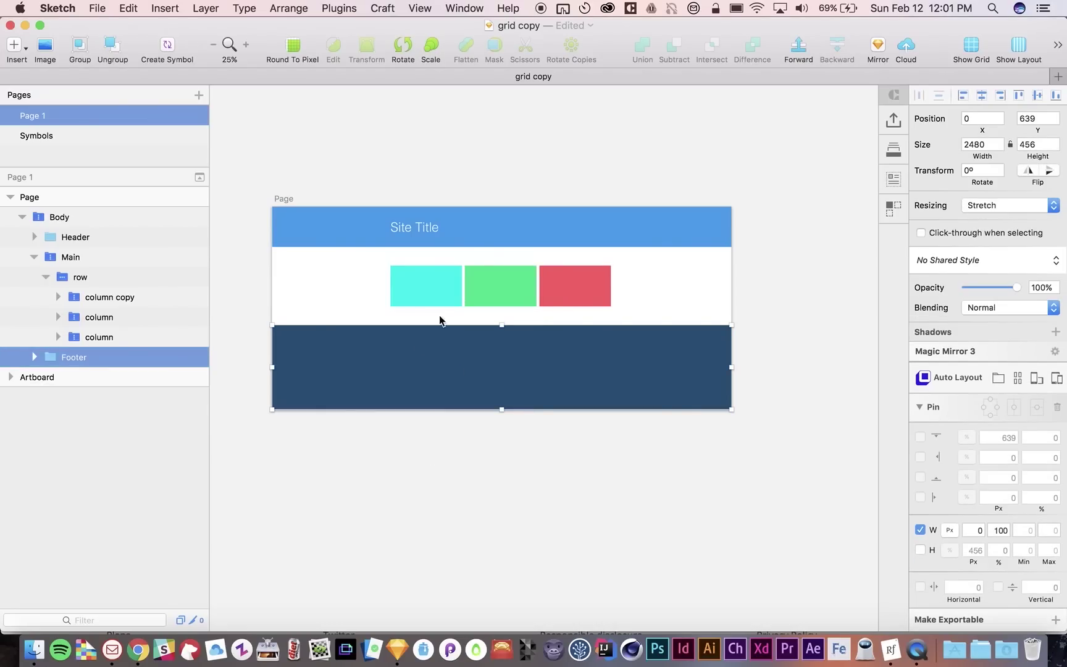
Delete the cyan column from the row, leaving the green and red columns
left_click(483, 299)
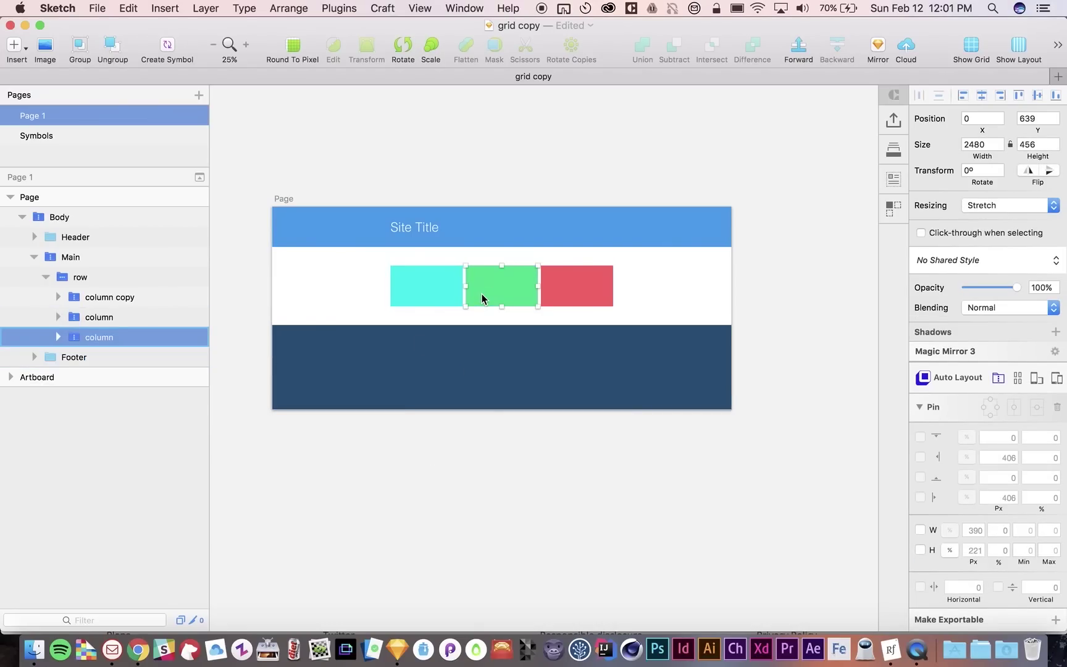
left_click(108, 313)
key("Delete")
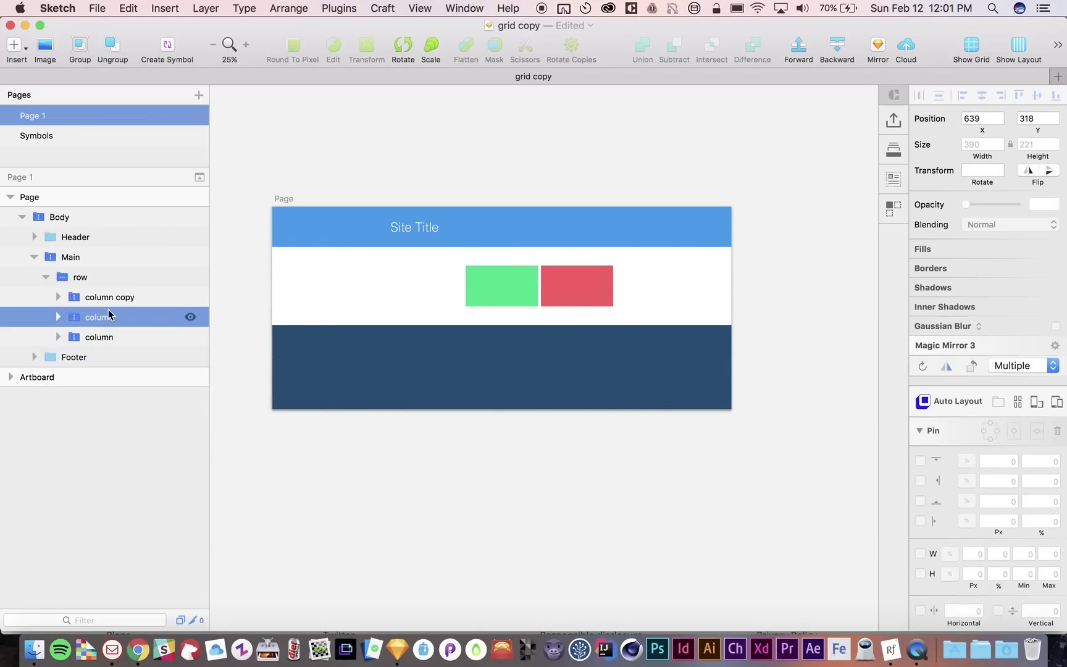
left_click(333, 354, "super")
left_click(438, 462)
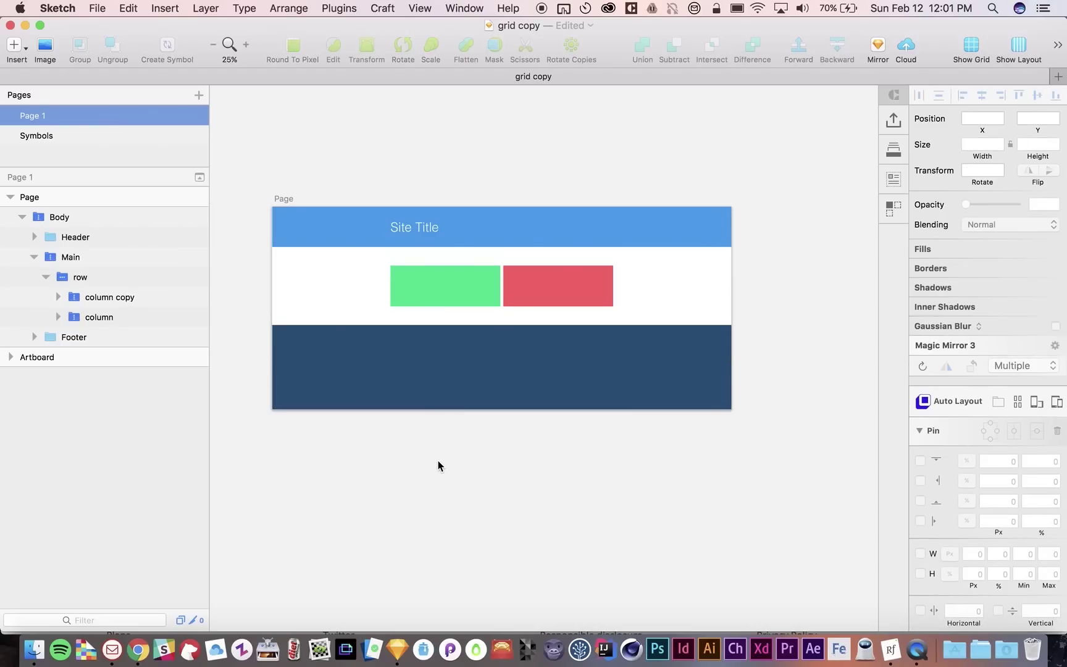
Duplicate the two-column row in the page's main section to add a second row
left_click(472, 291)
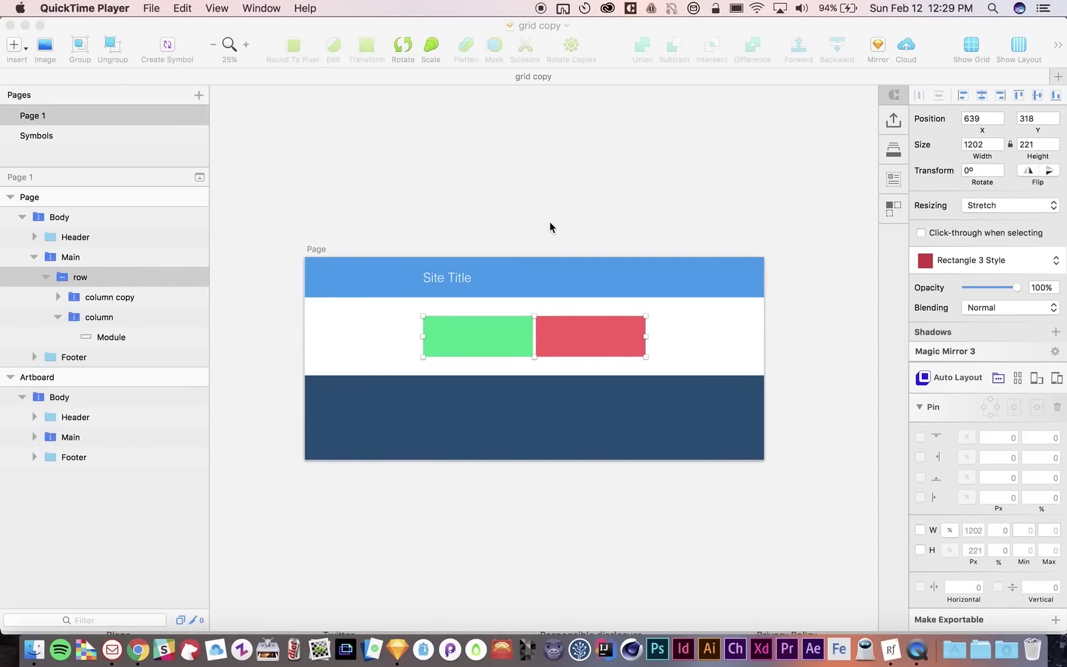
scroll(550, 223, "right", 1)
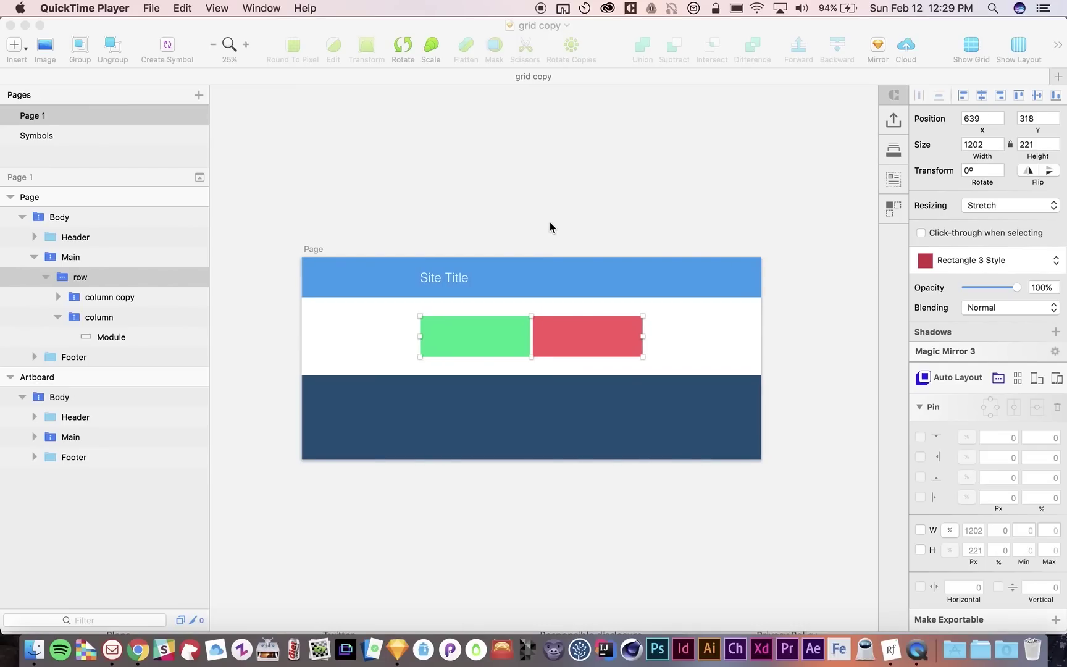
scroll(550, 221, "right", 1)
left_click(549, 224)
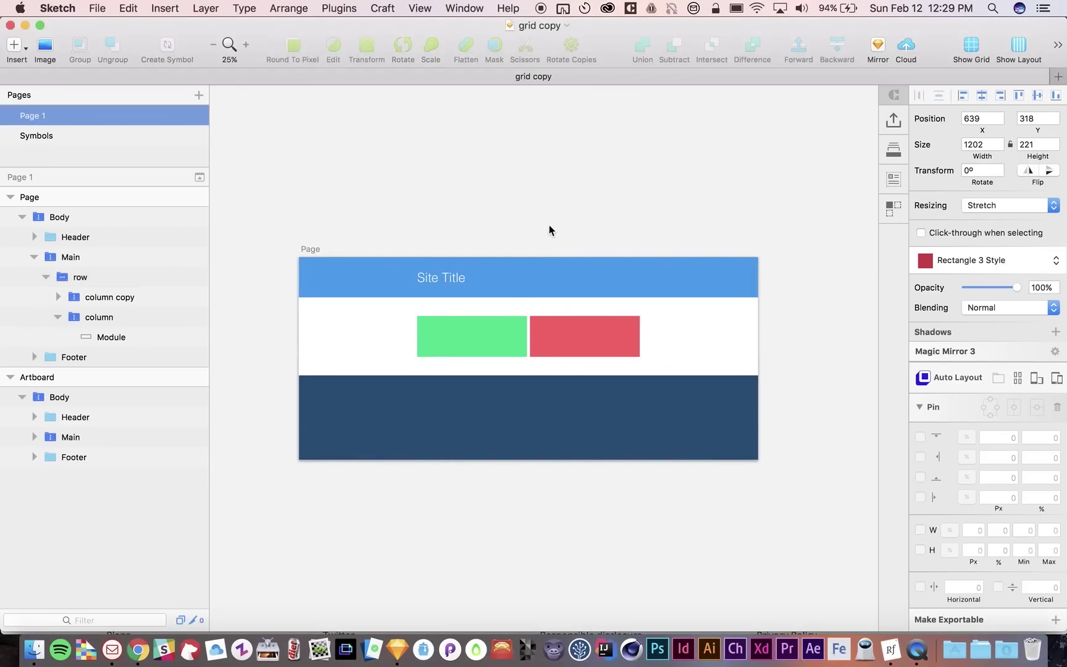
left_click(510, 328)
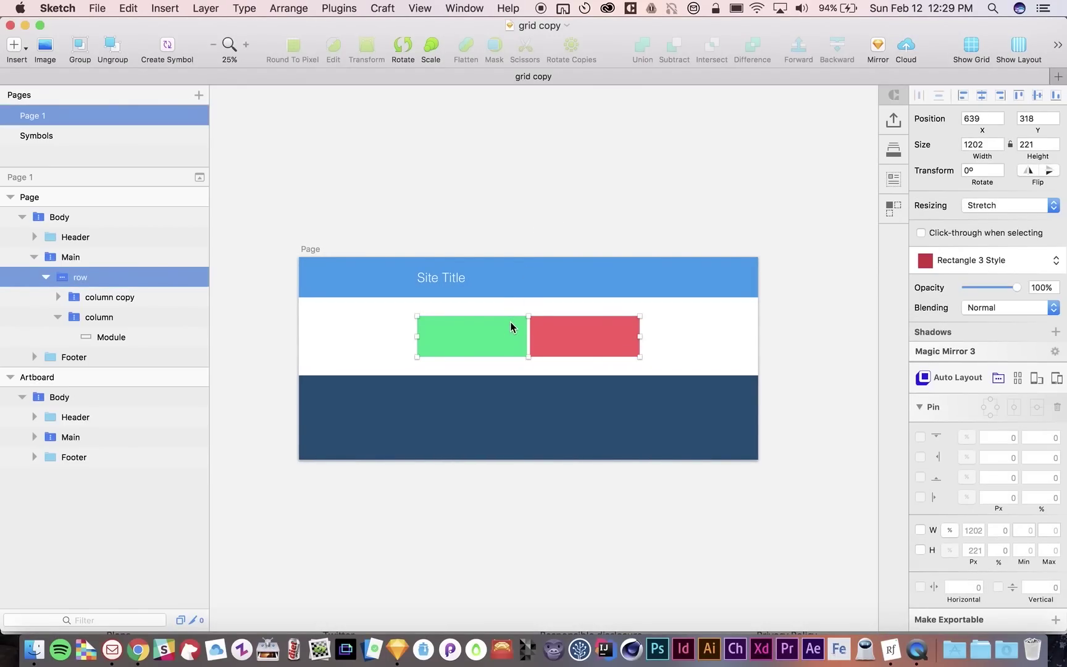
key("super+d")
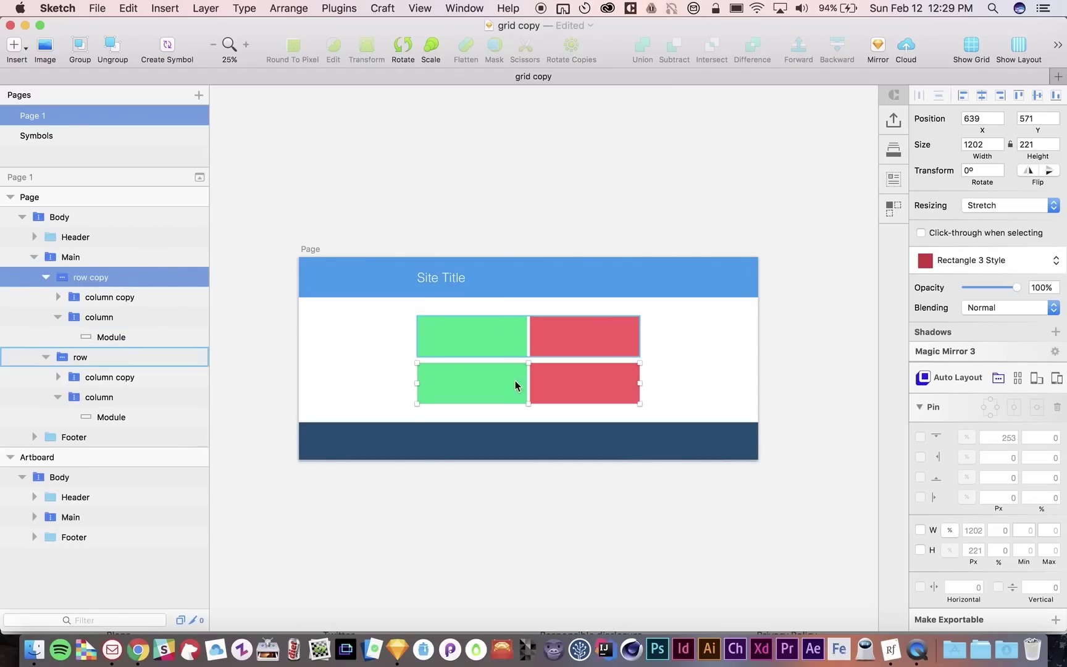
Duplicate the green column within the second row to give that row three columns
left_click(513, 386)
left_click(113, 318)
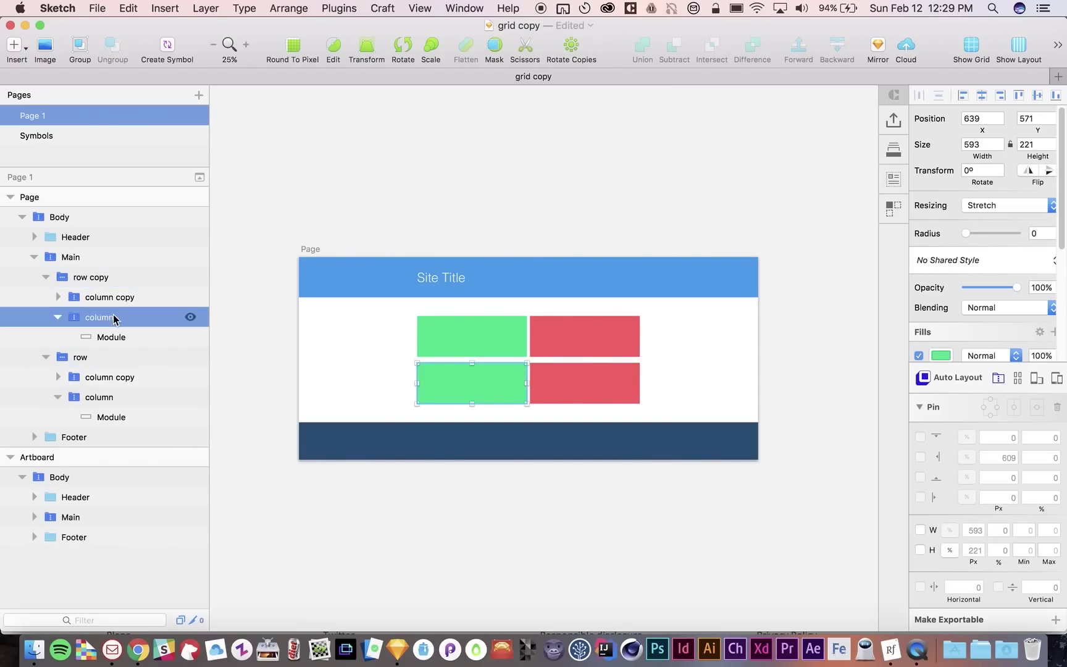
key("super+d")
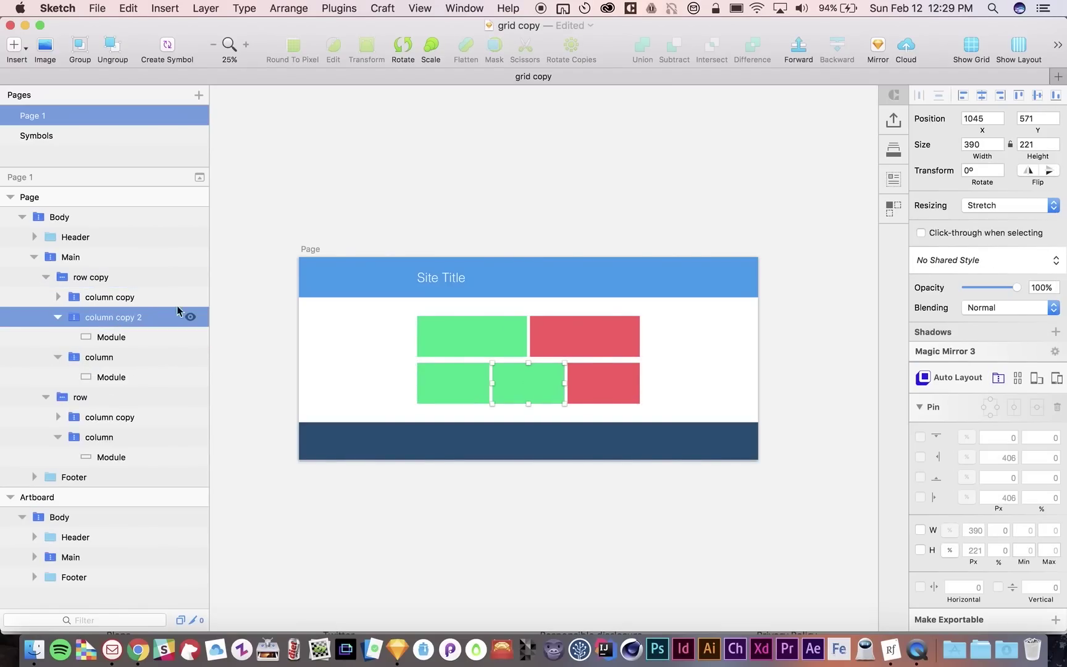
Duplicate the three-column row to add a third row to the main section
left_click(429, 381)
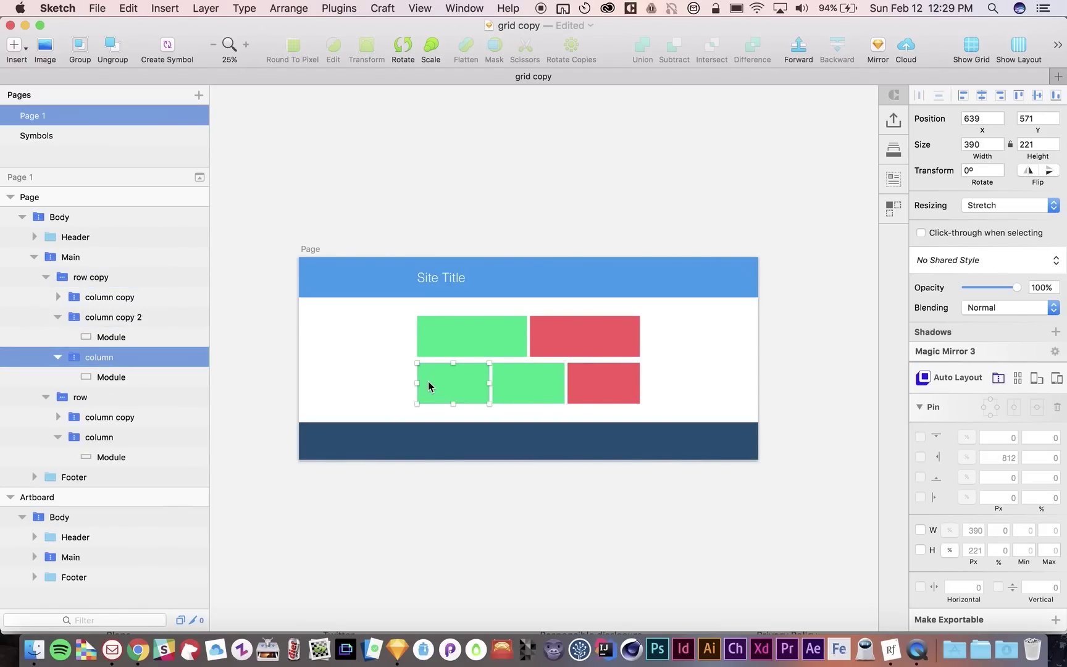
left_click(112, 277)
key("super+d")
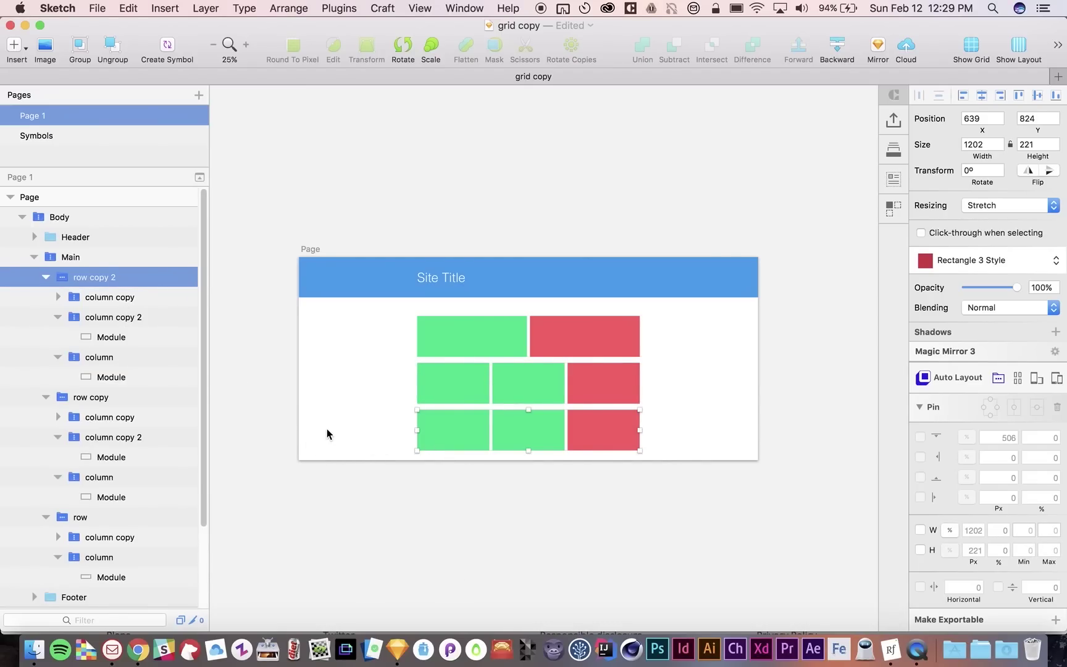
Fit the Page artboard to its contents and extend its lower edge to a height of about 2374 px
left_click(312, 249)
left_click(1005, 175)
left_click(528, 198)
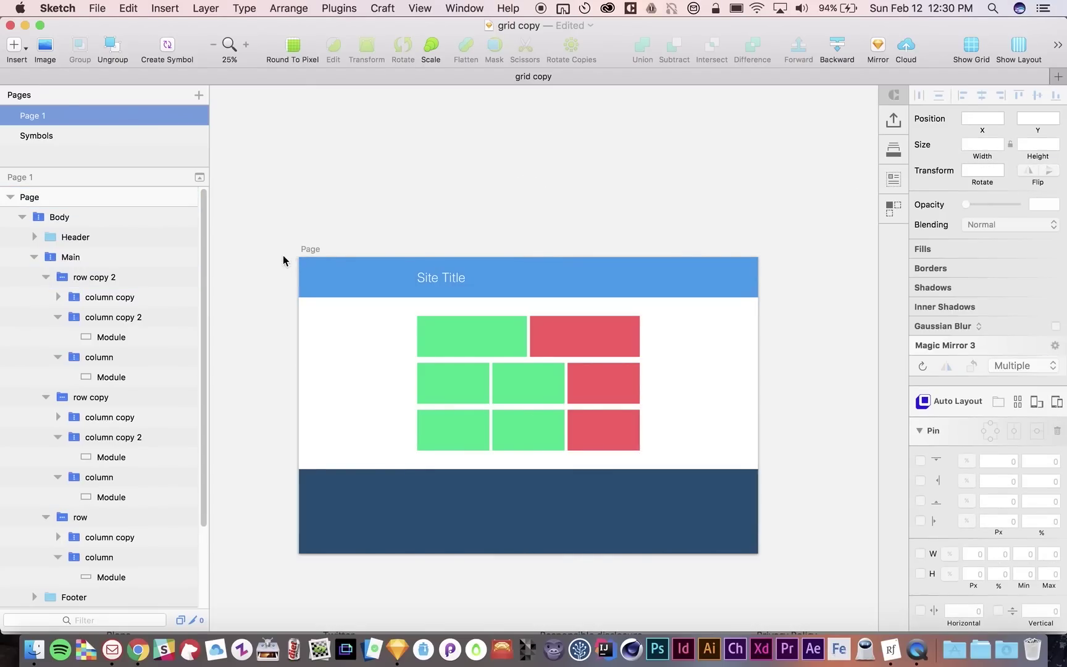
left_click(311, 248)
scroll(520, 484, "down", 4)
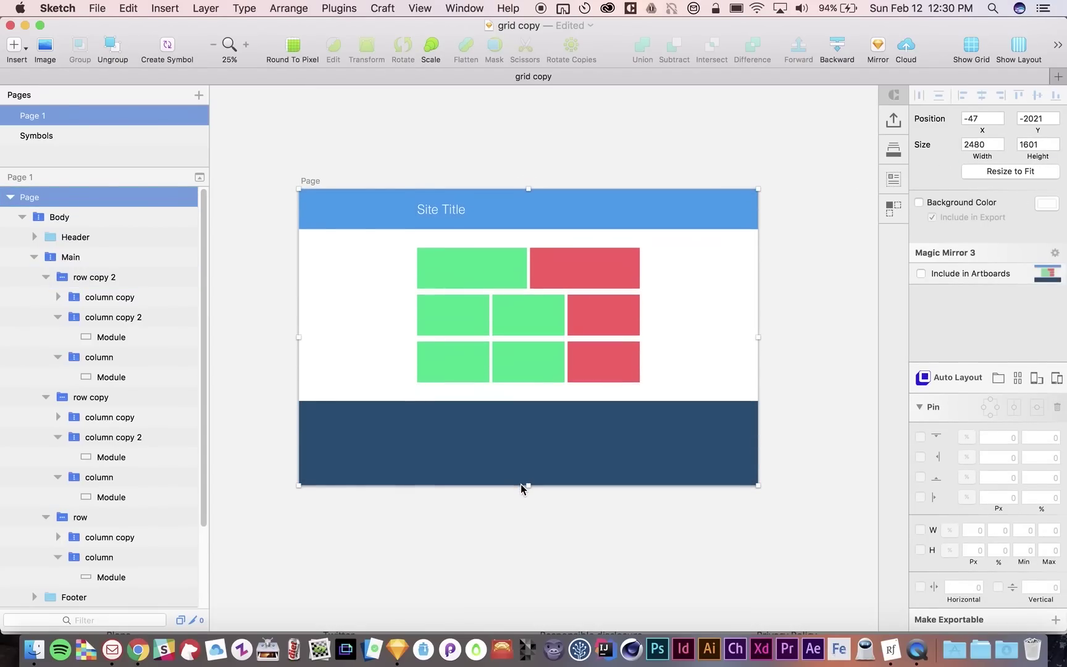
left_click_drag(528, 453, 528, 597)
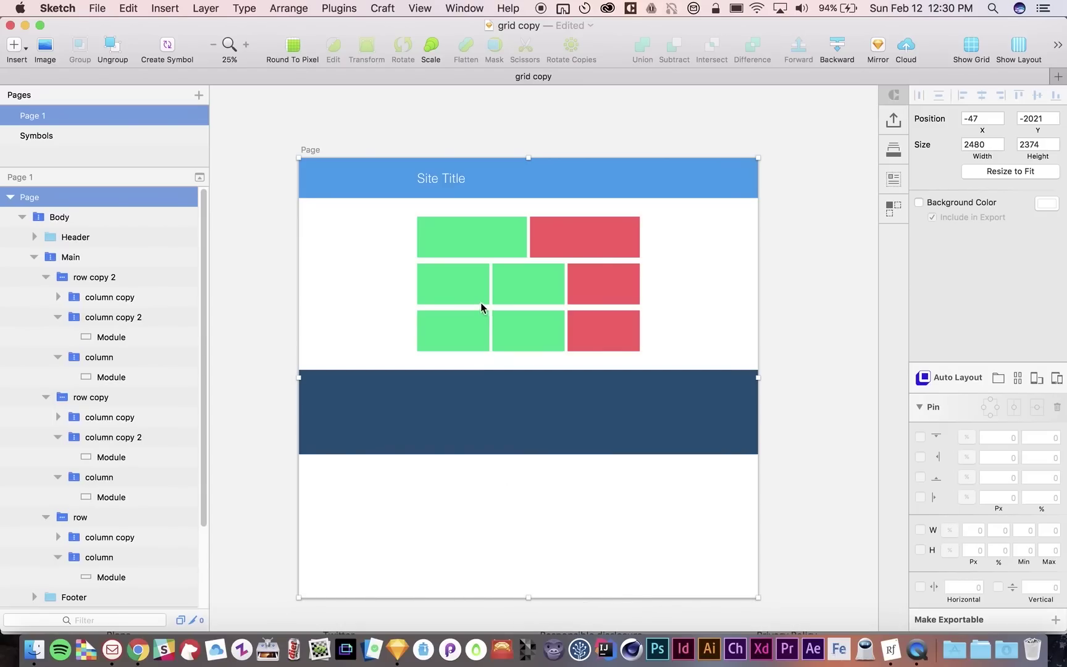
left_click(257, 311)
Delete the red column and the middle green column from the third row, leaving one green column
left_click(470, 317)
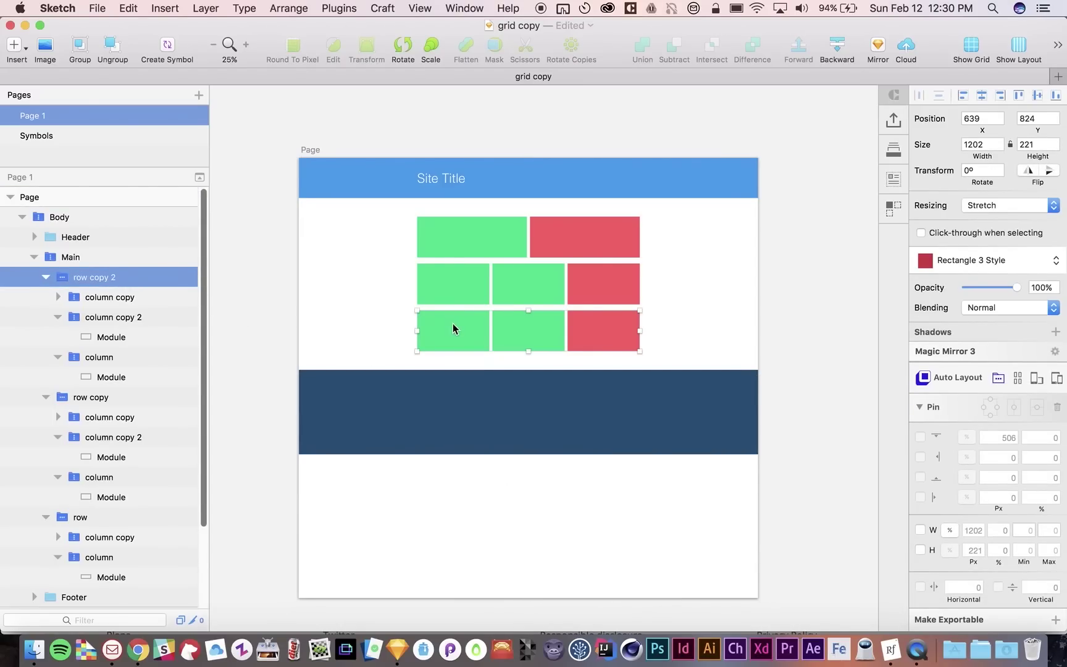
double_click(99, 298)
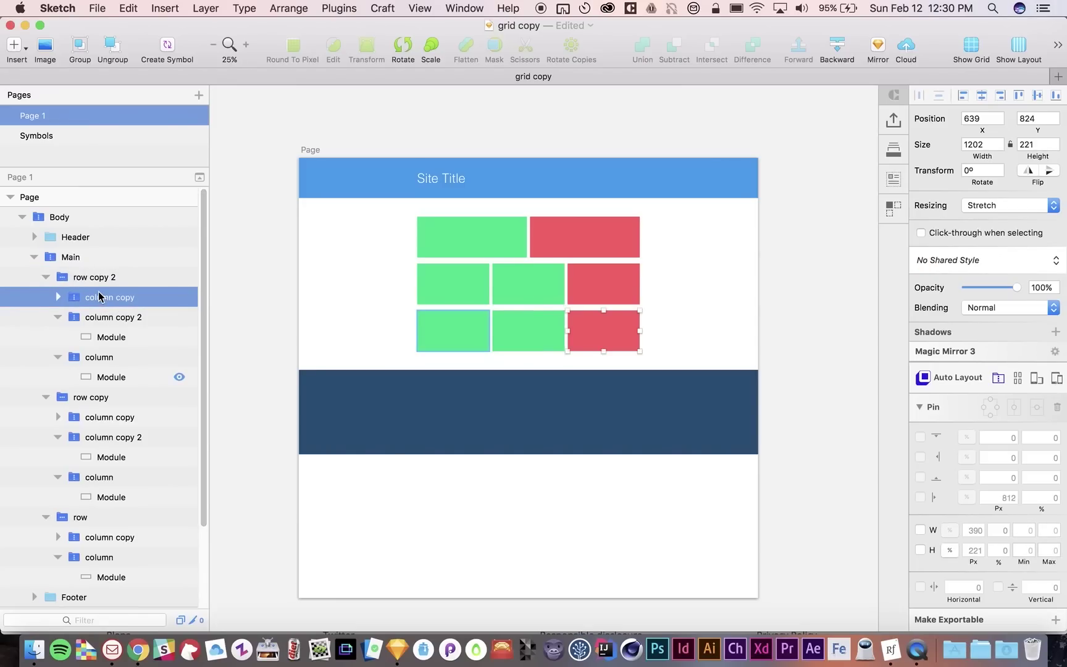
key("Escape")
key("Delete")
key("Delete")
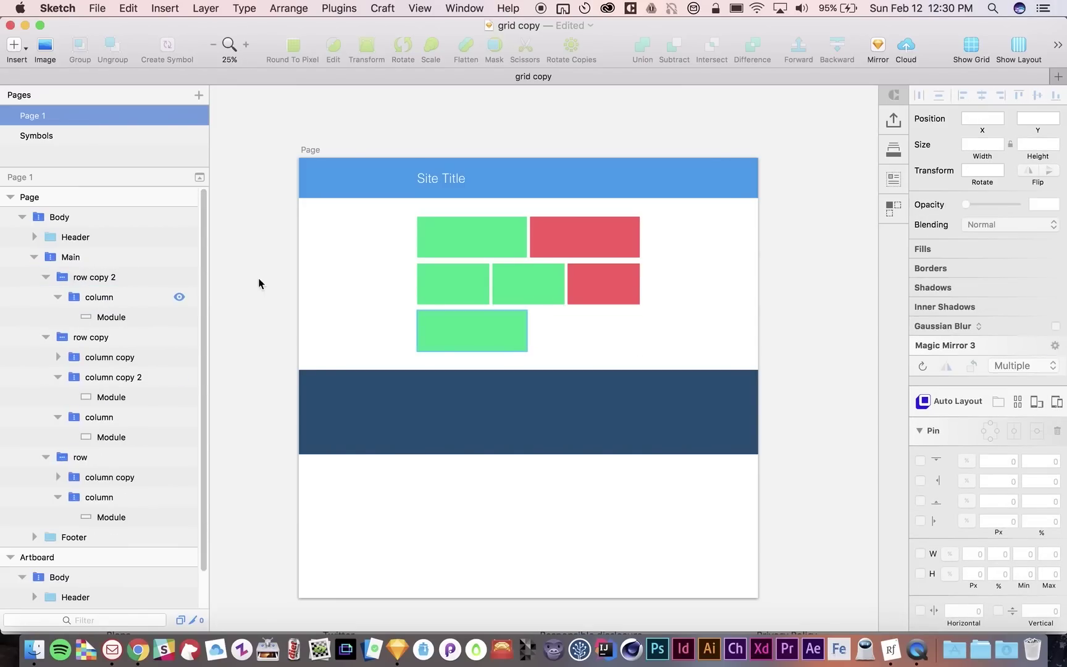
Duplicate the second row with its three columns, placing the copy above the full-width green row
left_click(474, 288)
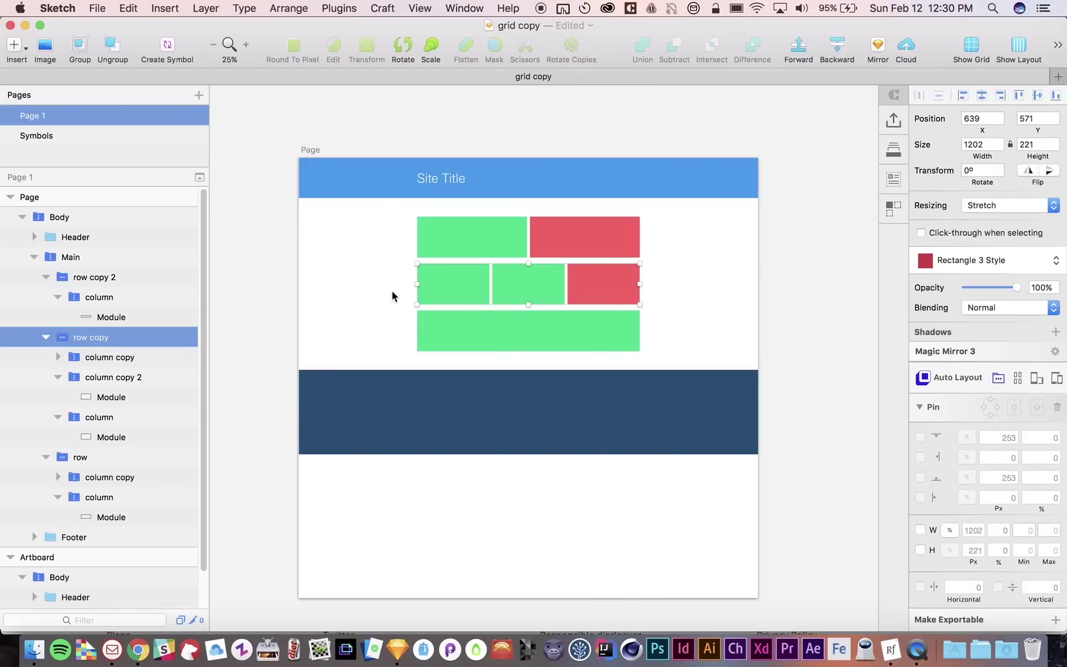
left_click(370, 297)
scroll(370, 297, "up", 1)
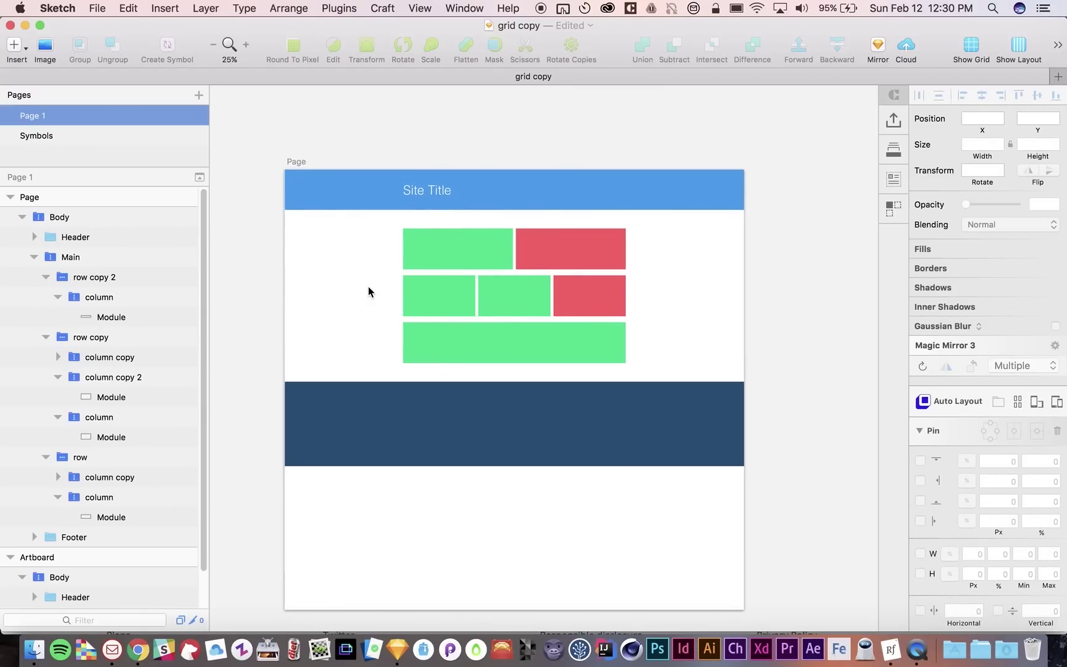
left_click(440, 294)
key("super+d")
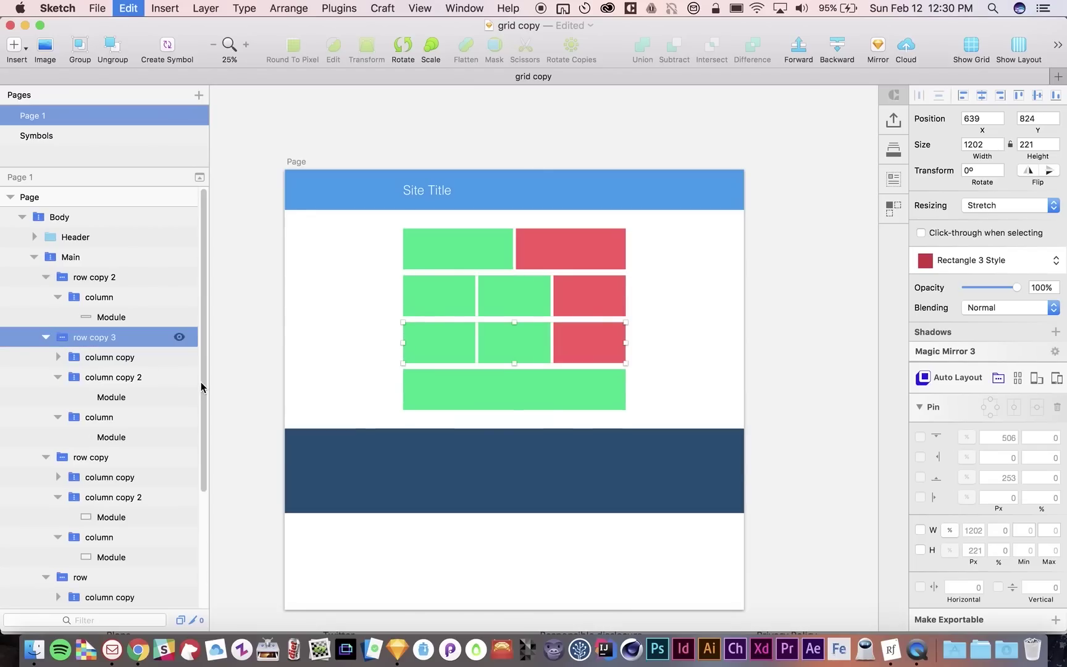
Move the duplicated three-column row below the full-width green row
left_click(434, 345)
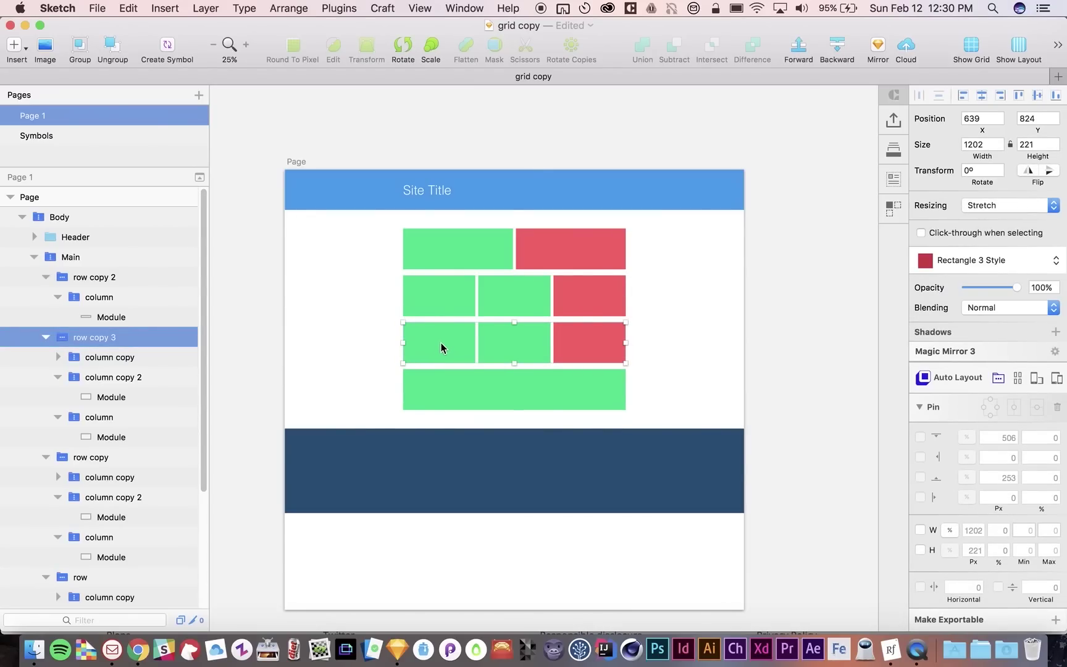
left_click_drag(441, 343, 441, 412)
left_click(370, 389)
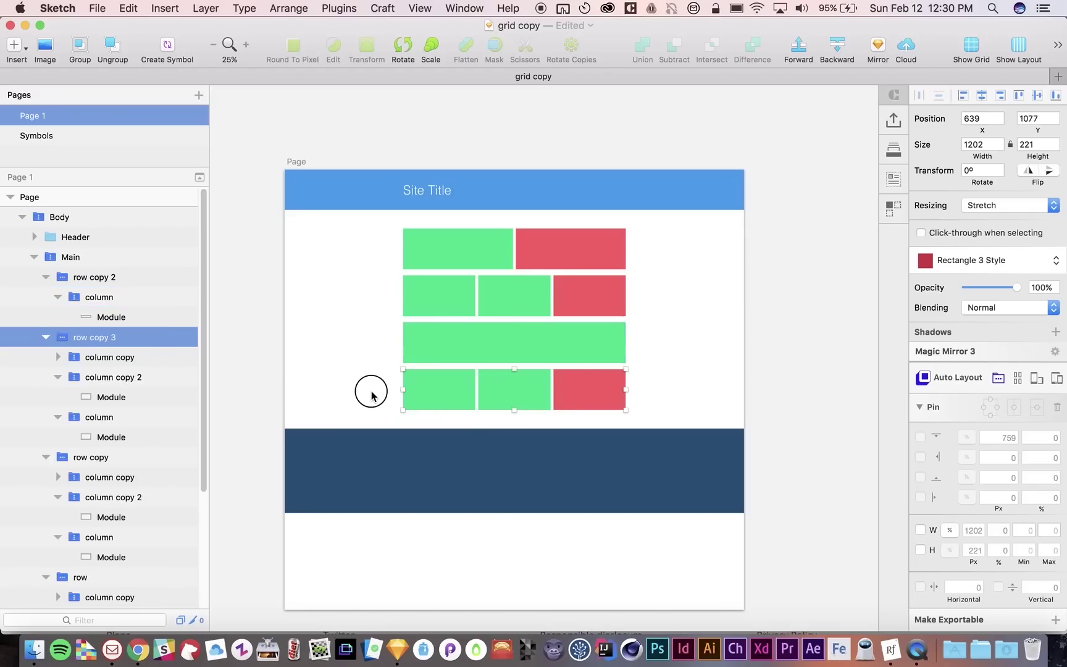
Duplicate the middle green column in the bottom row to give that row four columns
double_click(501, 384)
left_click(103, 383)
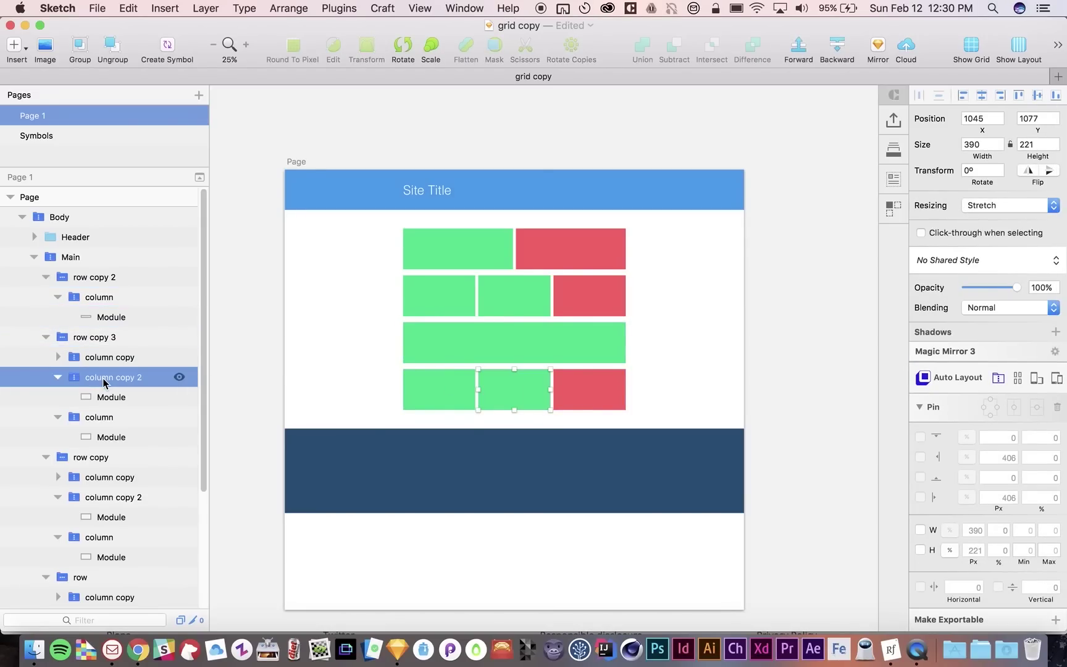
key("super+d")
left_click(334, 360)
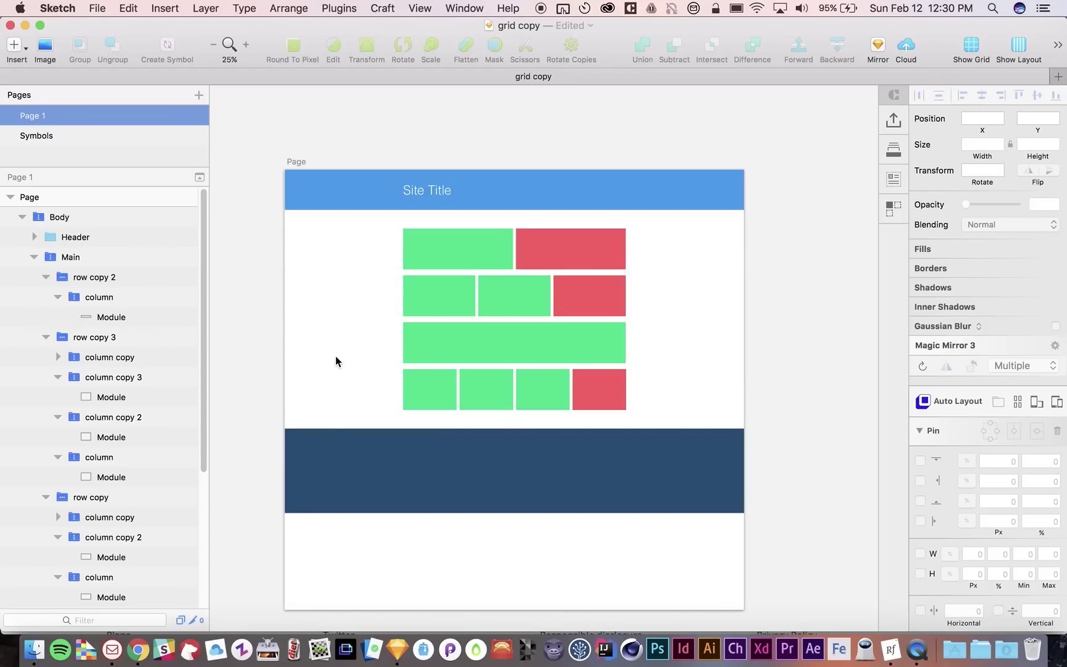
Examine the bottom row's Auto Layout stack settings for direction, alignment and spacing
left_click(302, 158)
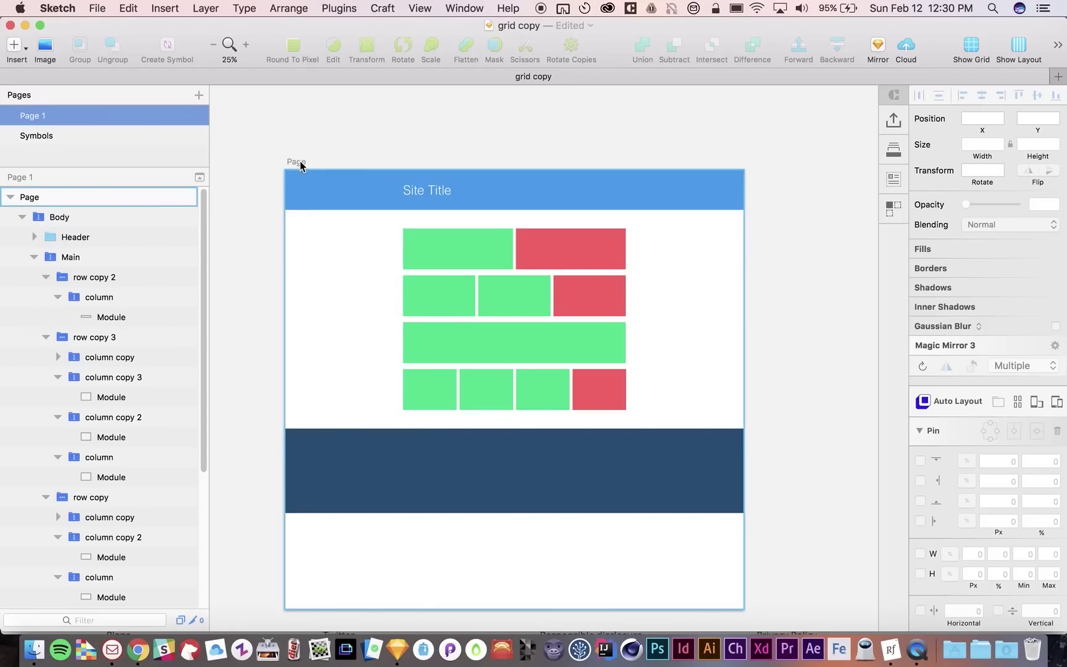
left_click(324, 352)
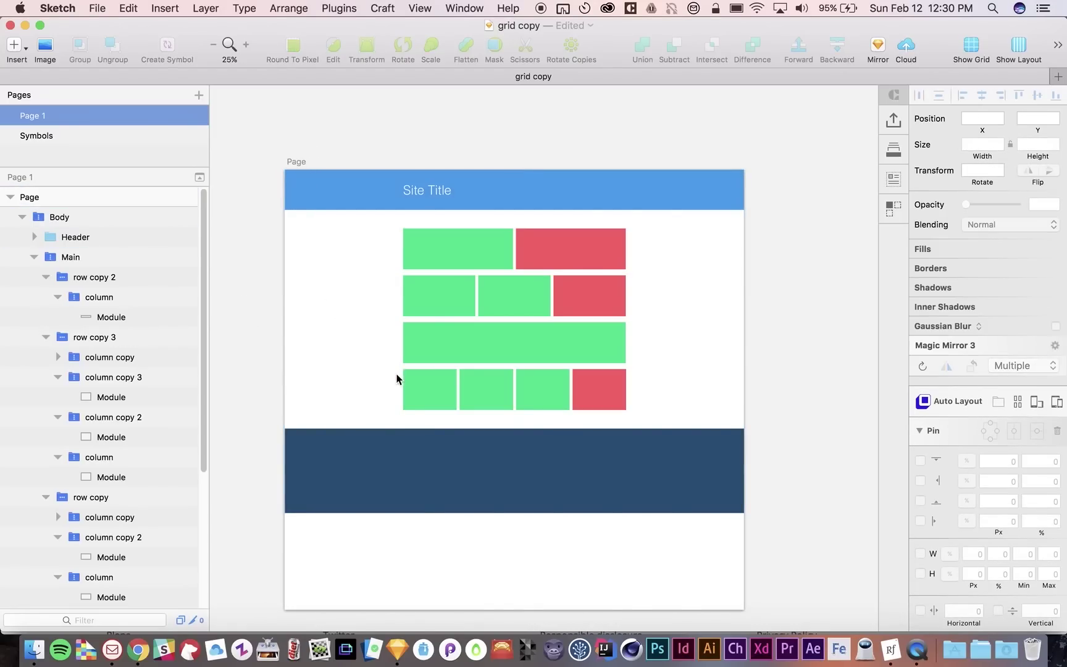
left_click(439, 389)
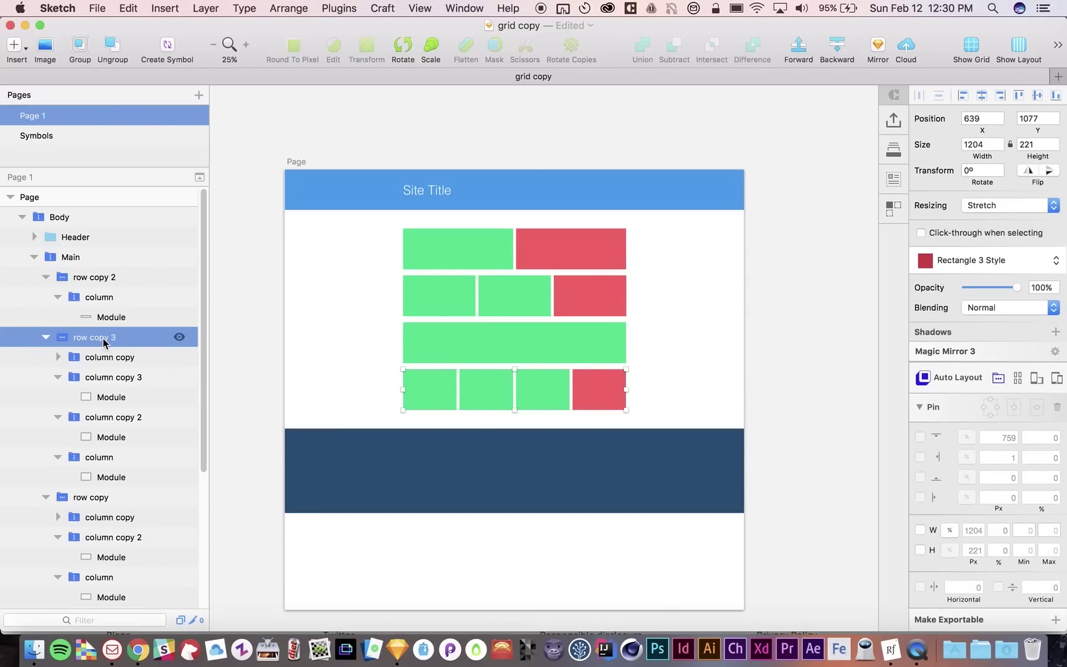
left_click(998, 378)
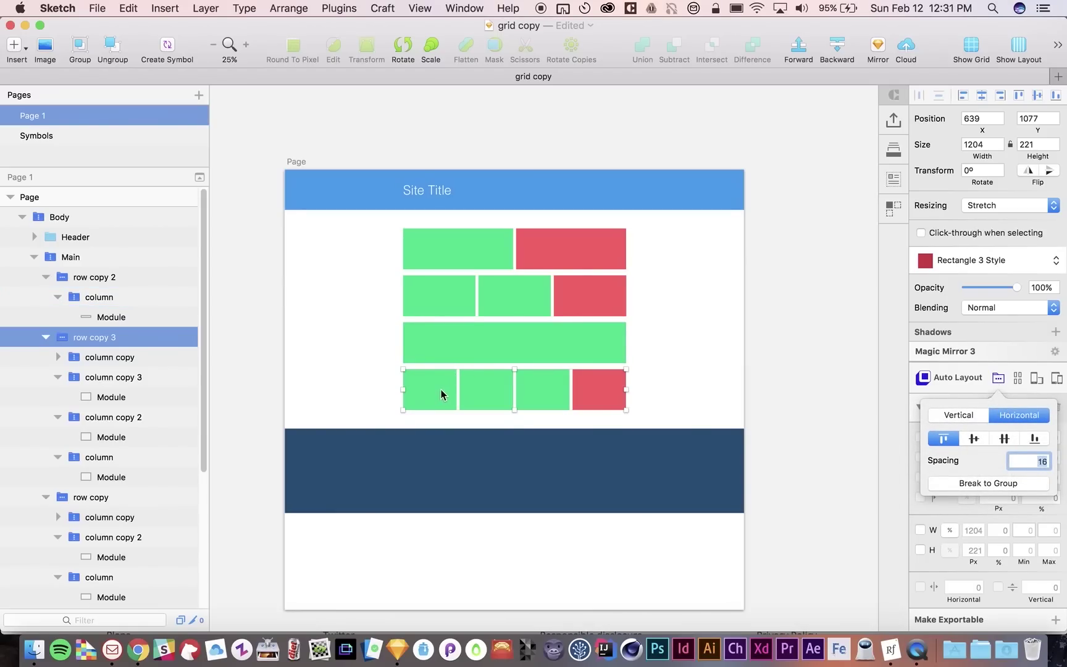
left_click(691, 386)
left_click(423, 398)
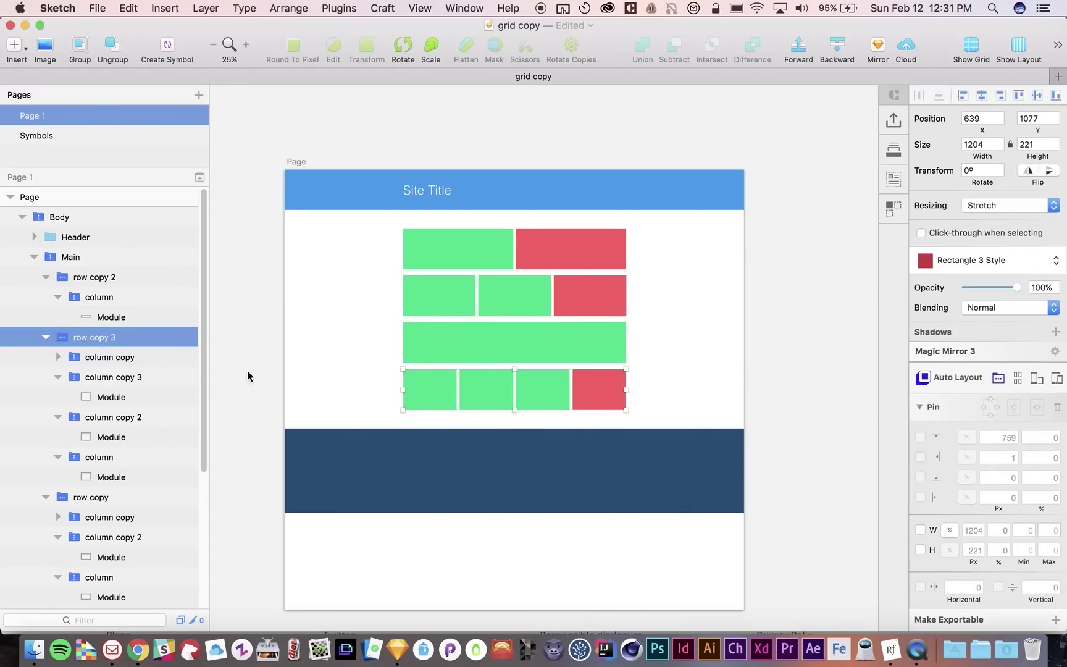
Collapse the column groups inside the bottom row in the layer list
left_click(107, 358)
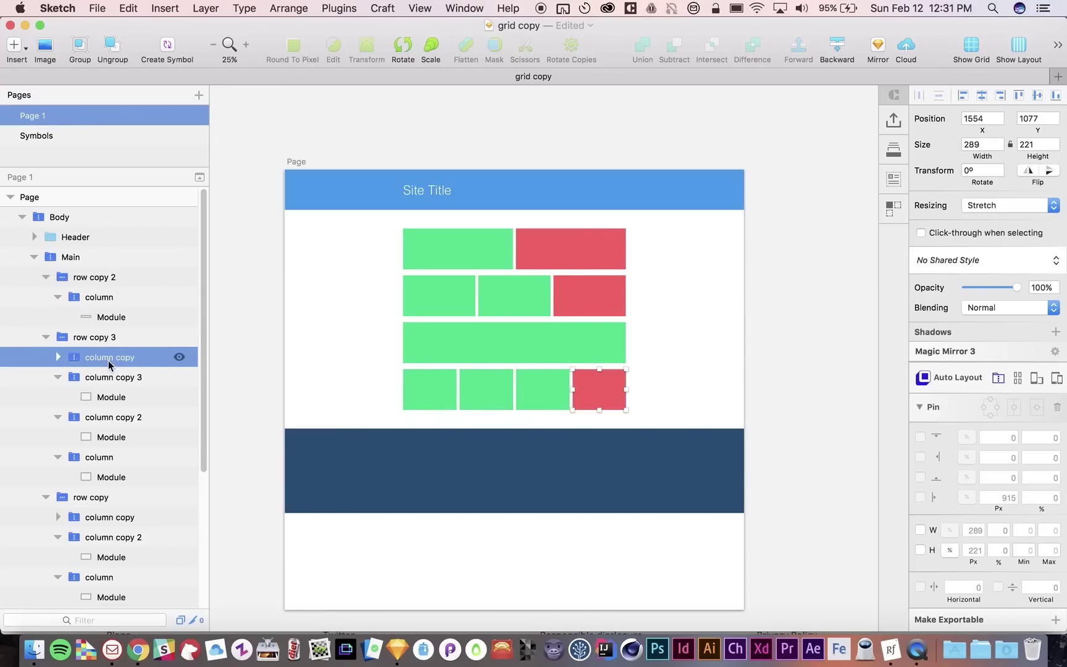
left_click(58, 357)
left_click(57, 357)
left_click(57, 377)
left_click(58, 397)
left_click(58, 417)
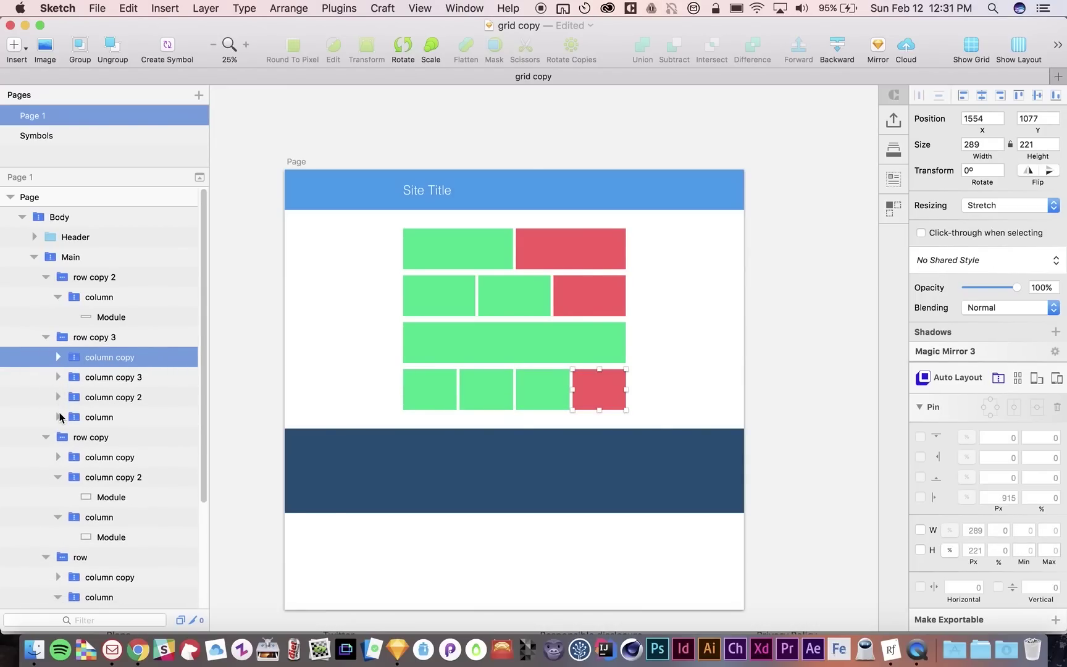
Duplicate the module in the bottom row's first green column twice to stack three modules vertically
left_click(115, 418)
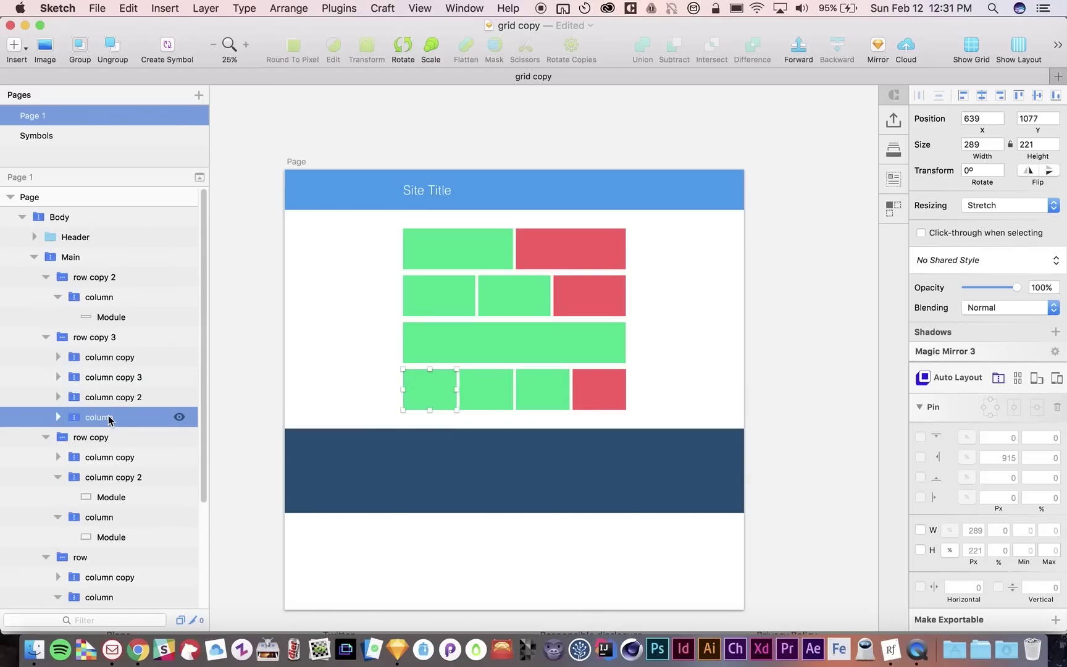
left_click(58, 416)
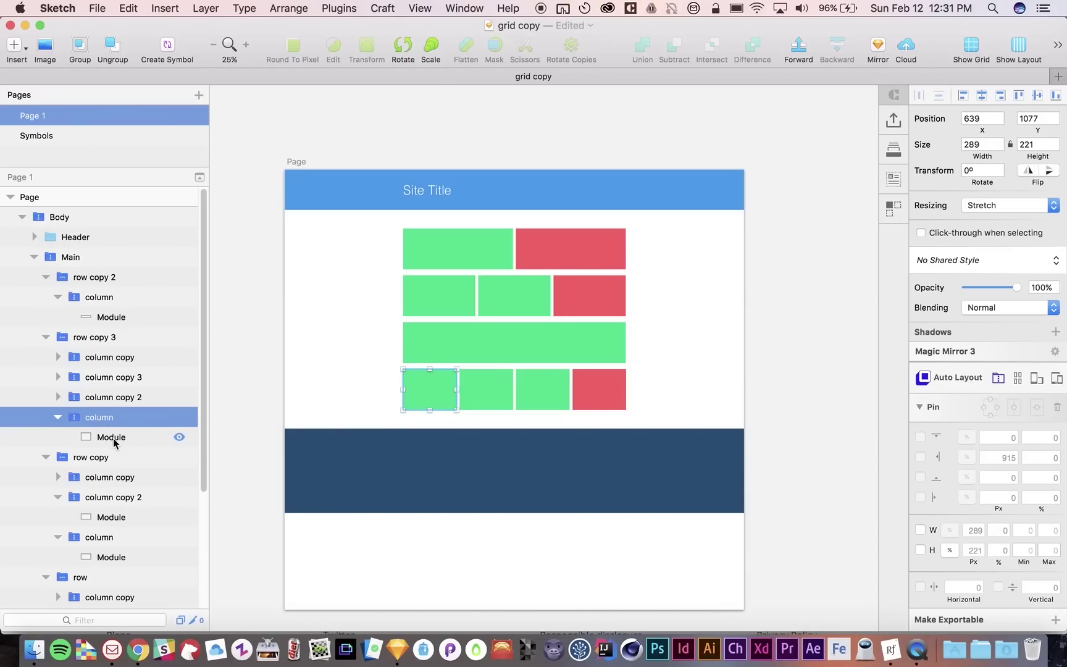
left_click(114, 438)
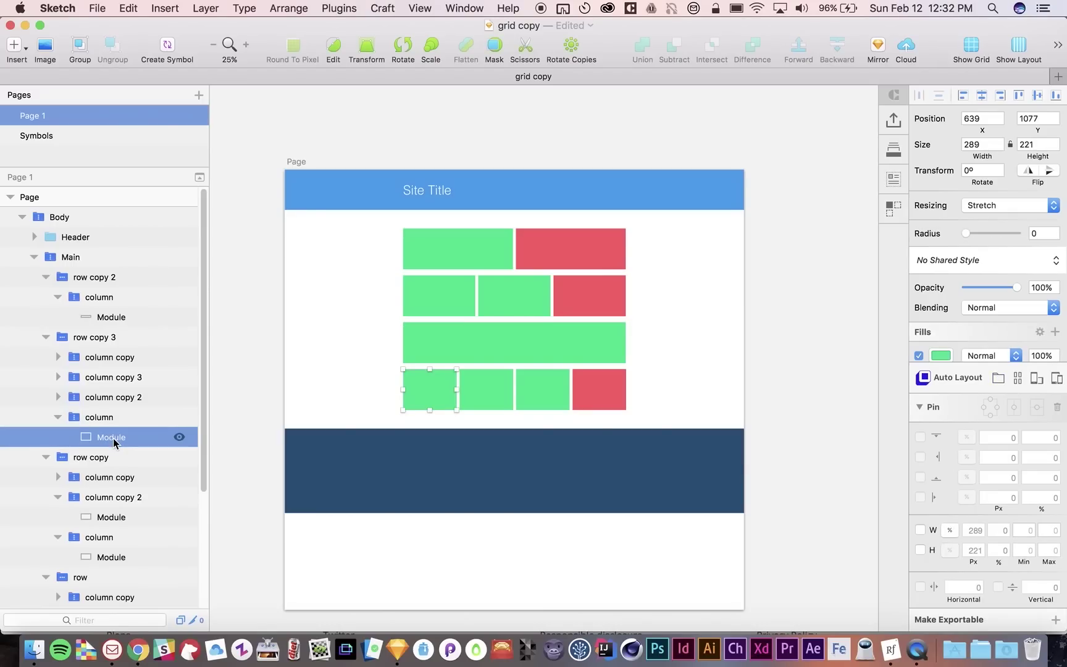
key("super+d")
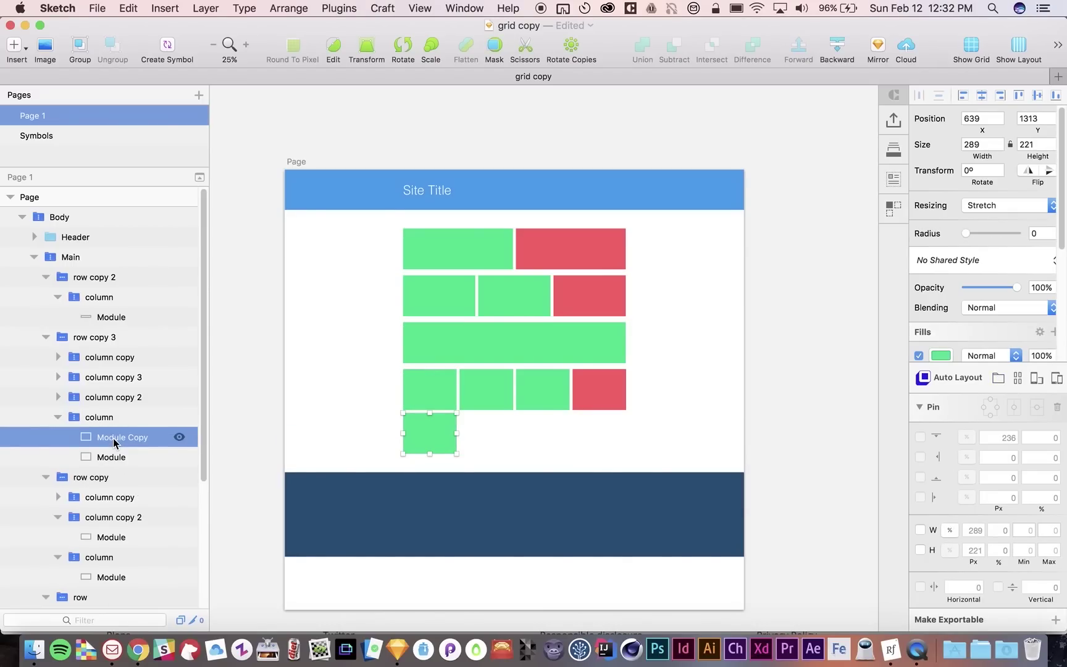
key("super+d")
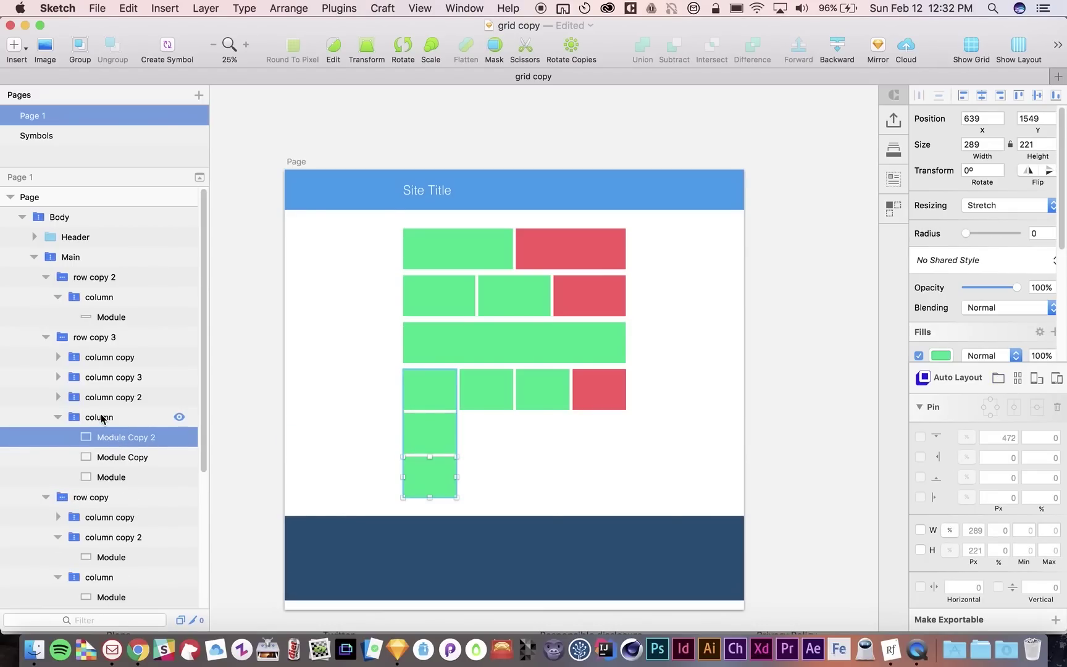
Duplicate the module in the bottom row's third green column once and collapse the first column's group
left_click(524, 391)
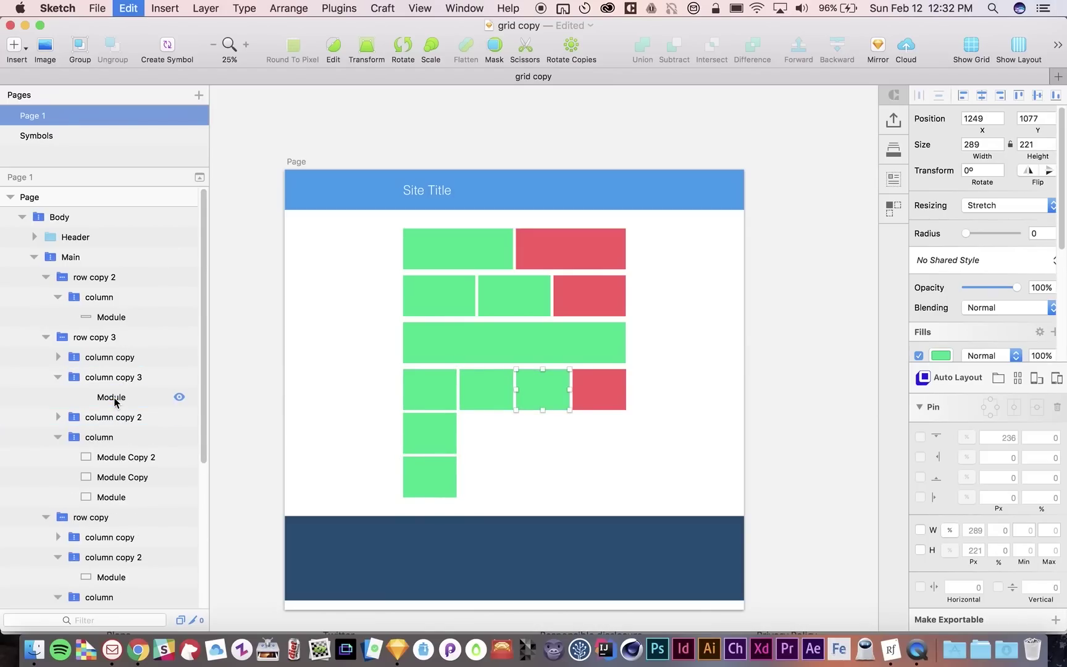
key("super+d")
left_click(287, 434)
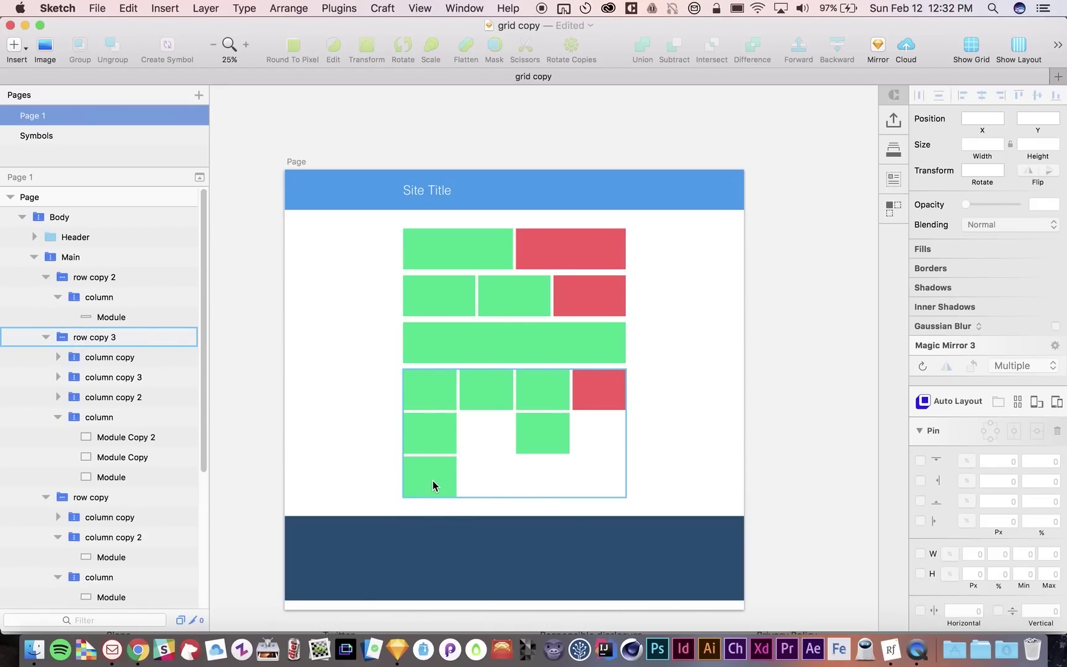
left_click(58, 418)
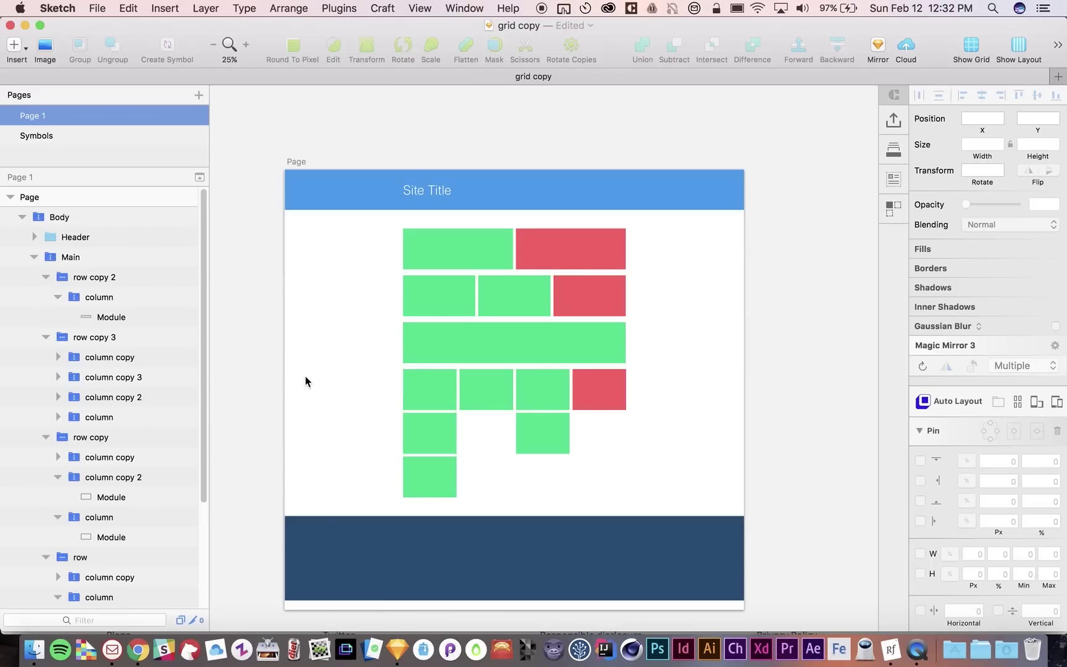
Set the stack spacing of the bottom row's first column to 16
left_click(419, 434)
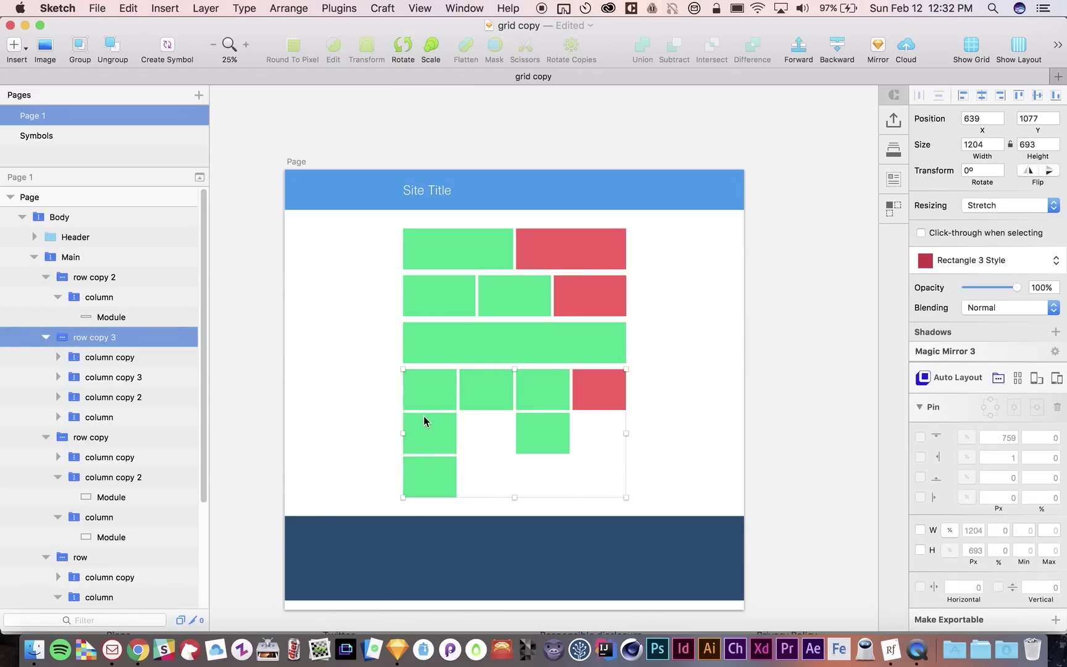
double_click(423, 416)
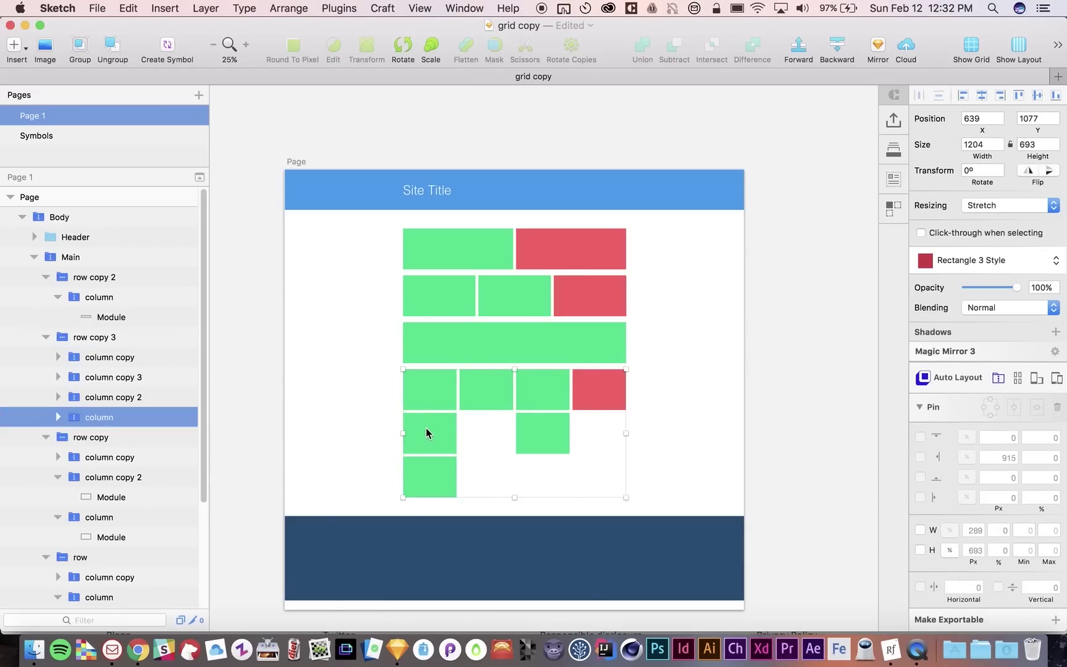
left_click(998, 378)
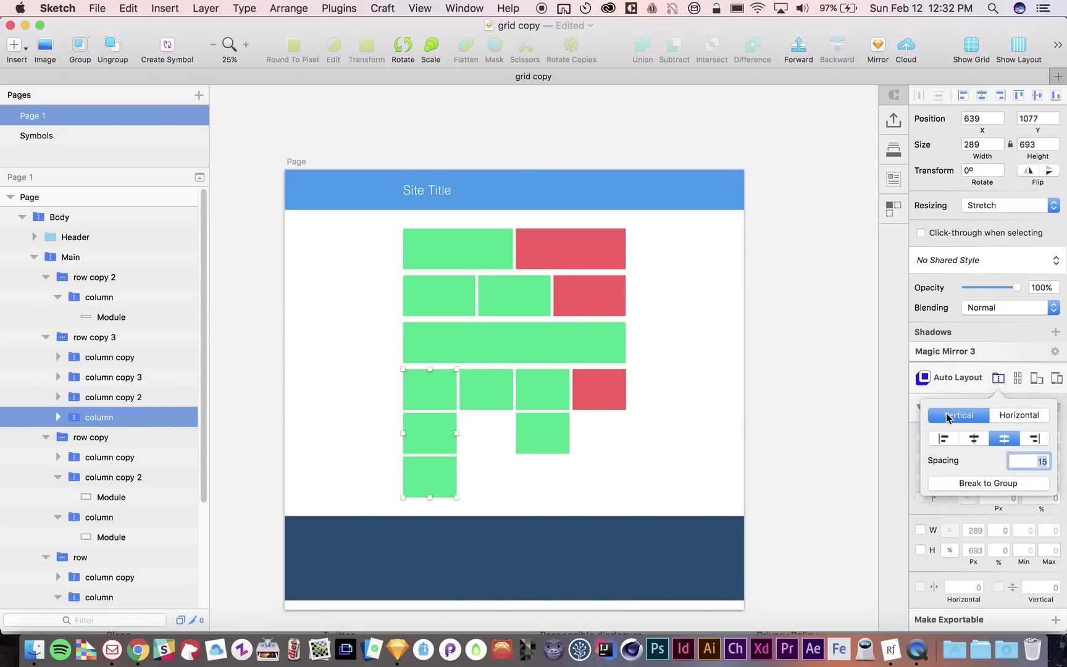
left_click(1042, 461)
key("BackSpace")
type("6")
key("Return")
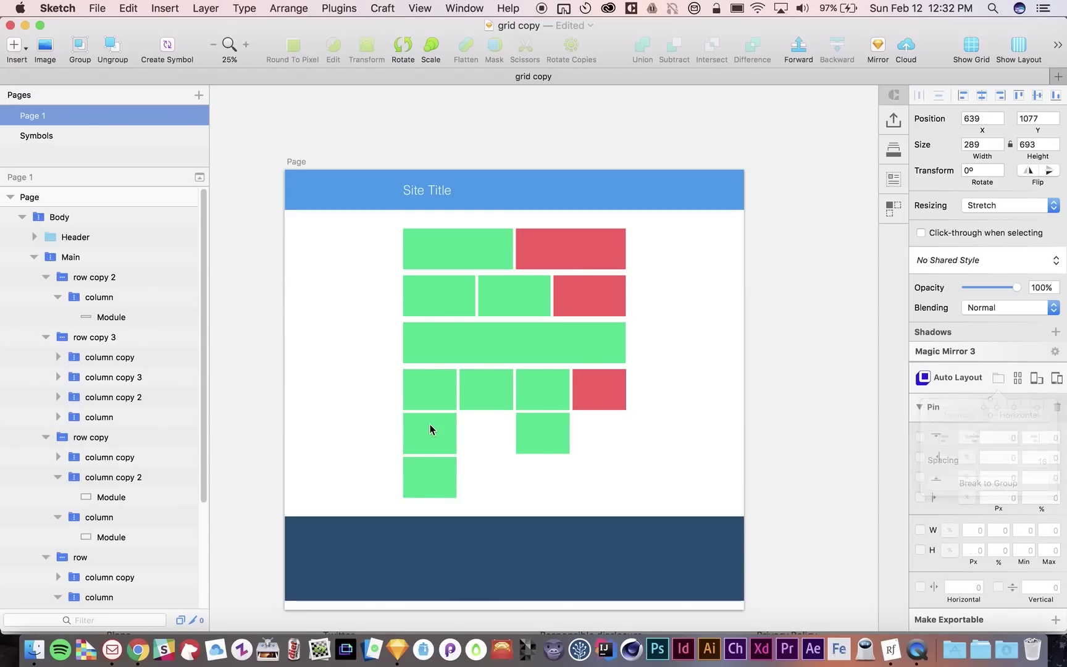
left_click(343, 441)
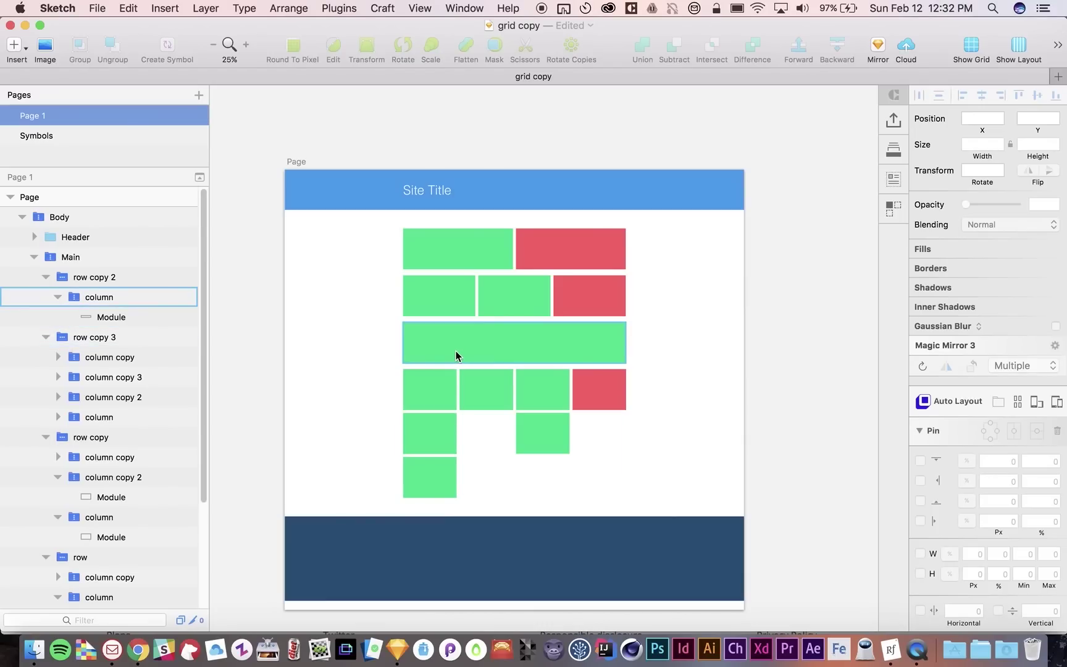
Replace the full-width green module in the third row with the callout symbol
scroll(378, 352, "down", 1)
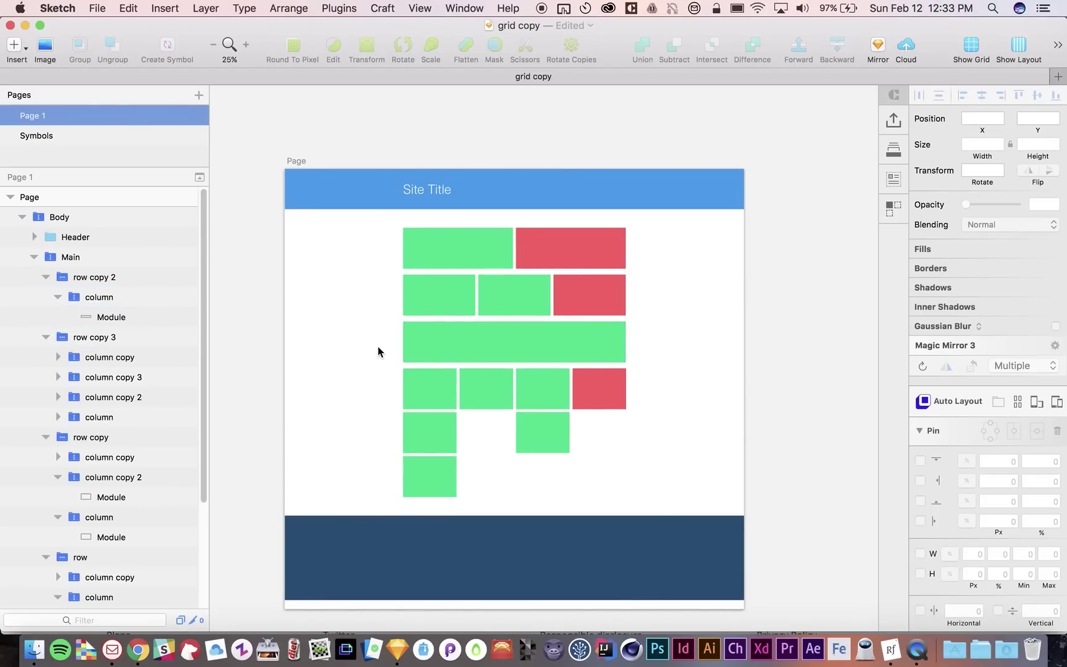
left_click(460, 347, "super")
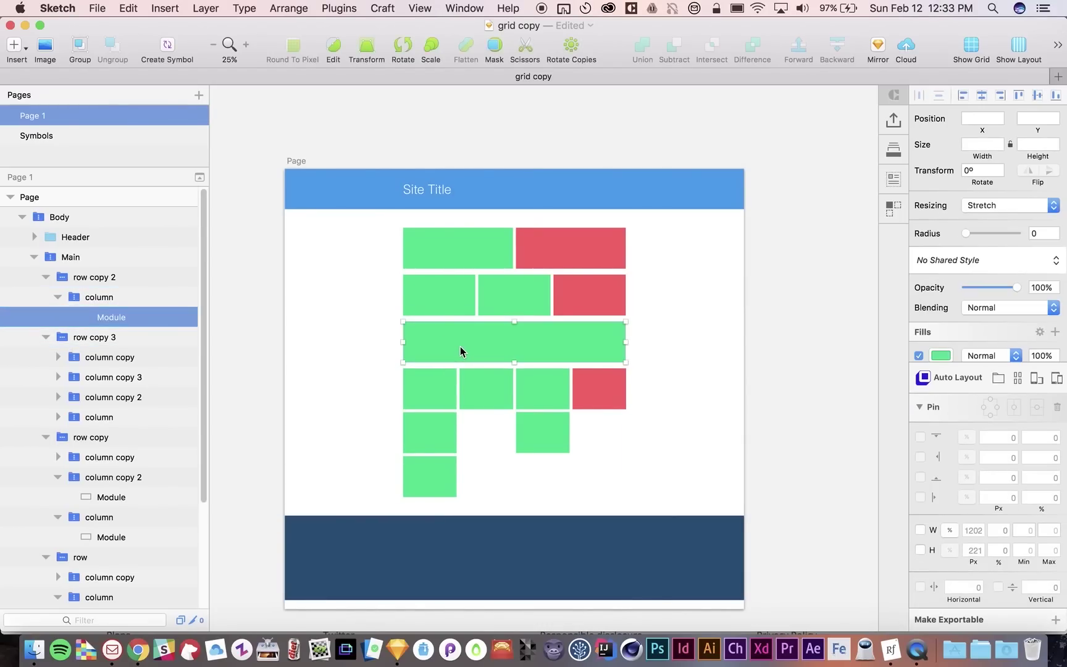
right_click(125, 318)
mouse_move(169, 258)
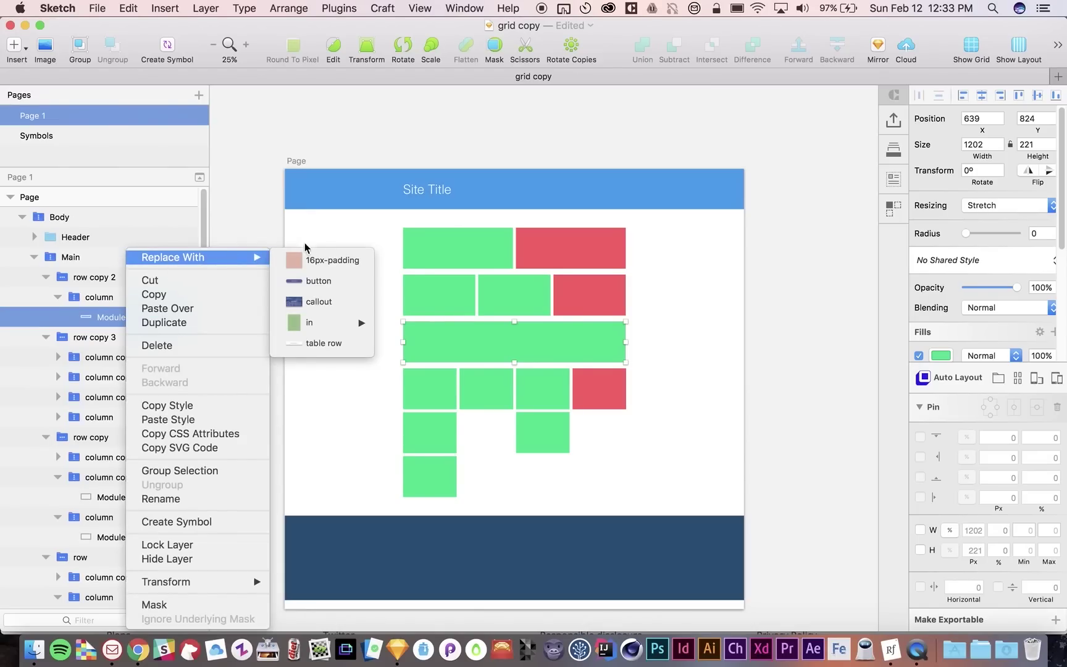
left_click(325, 304)
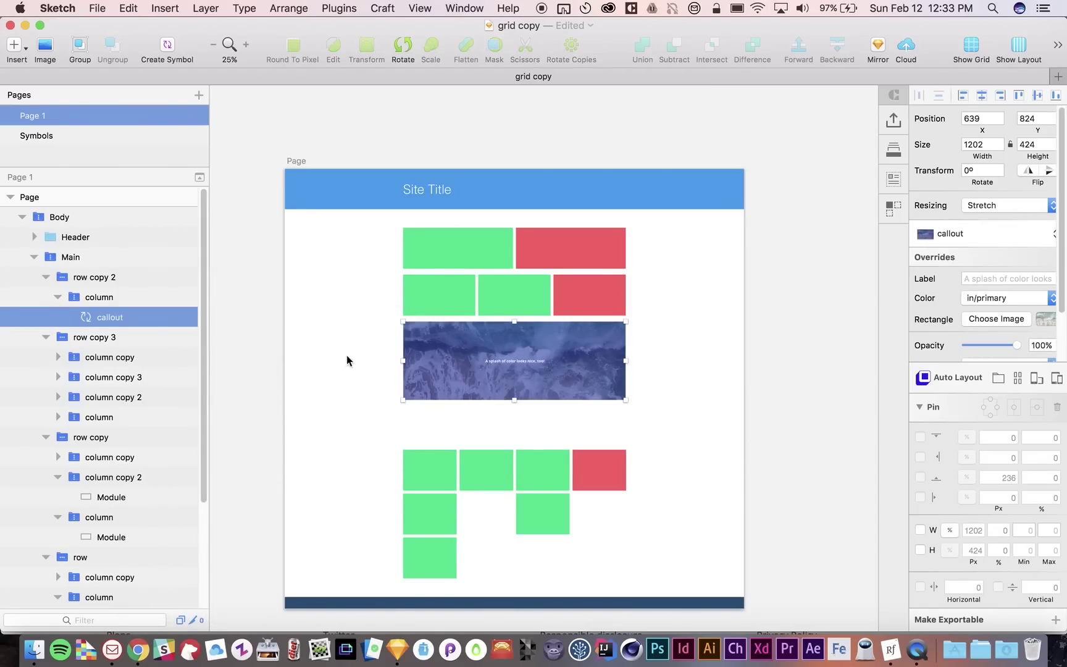
left_click(381, 403)
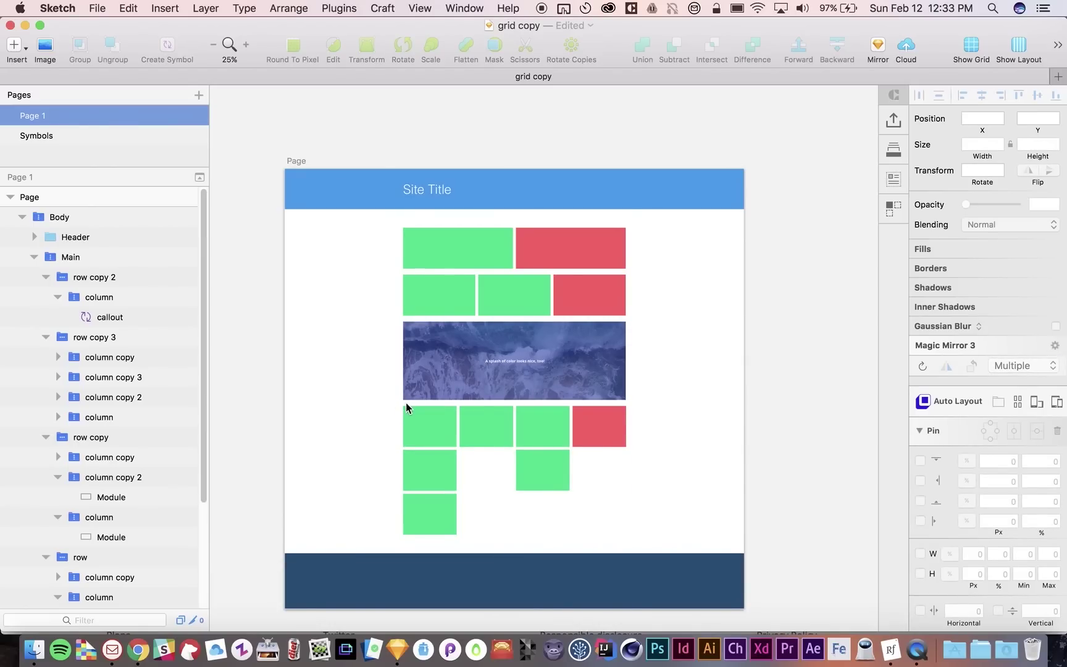
Replace the first green module in the second row with the callout symbol
key("super+plus")
scroll(406, 408, "up", 2)
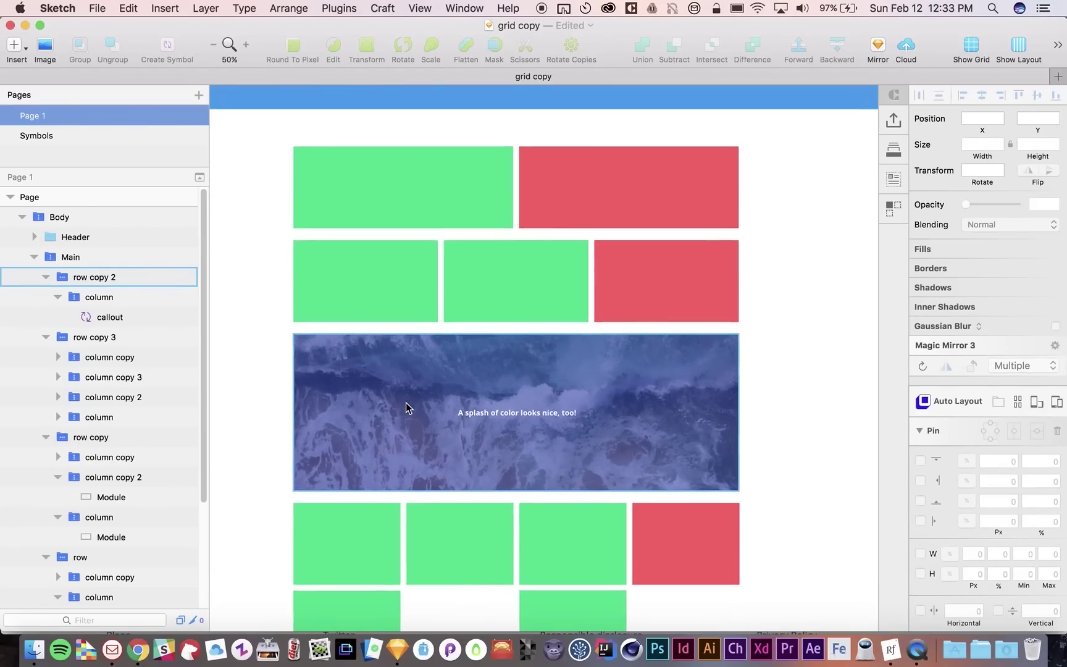
scroll(406, 408, "down", 1)
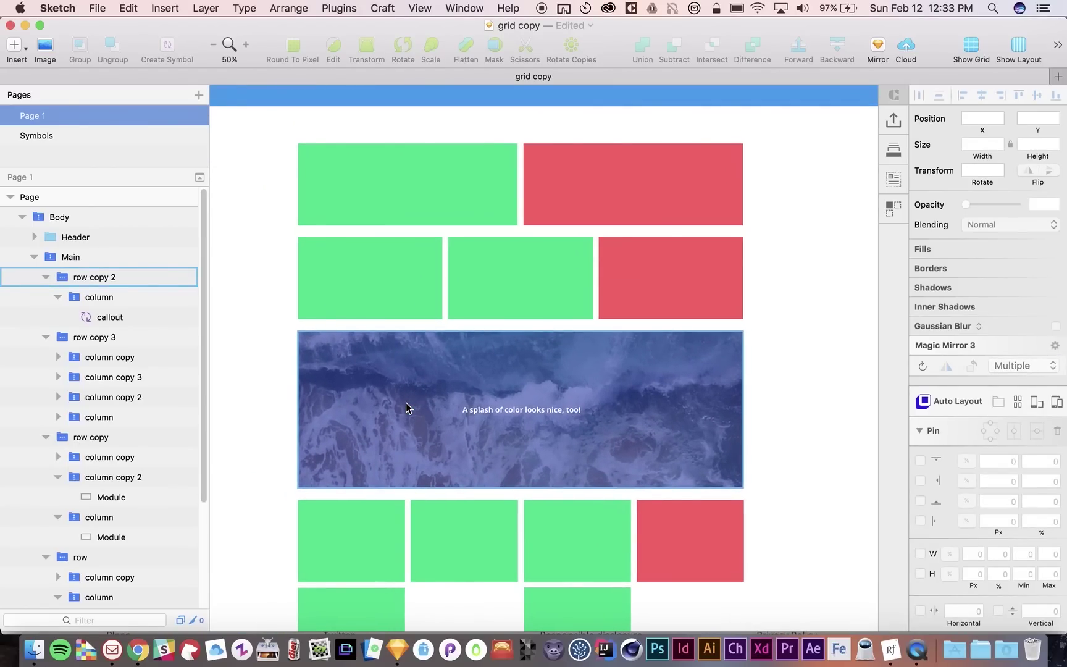
left_click(379, 296)
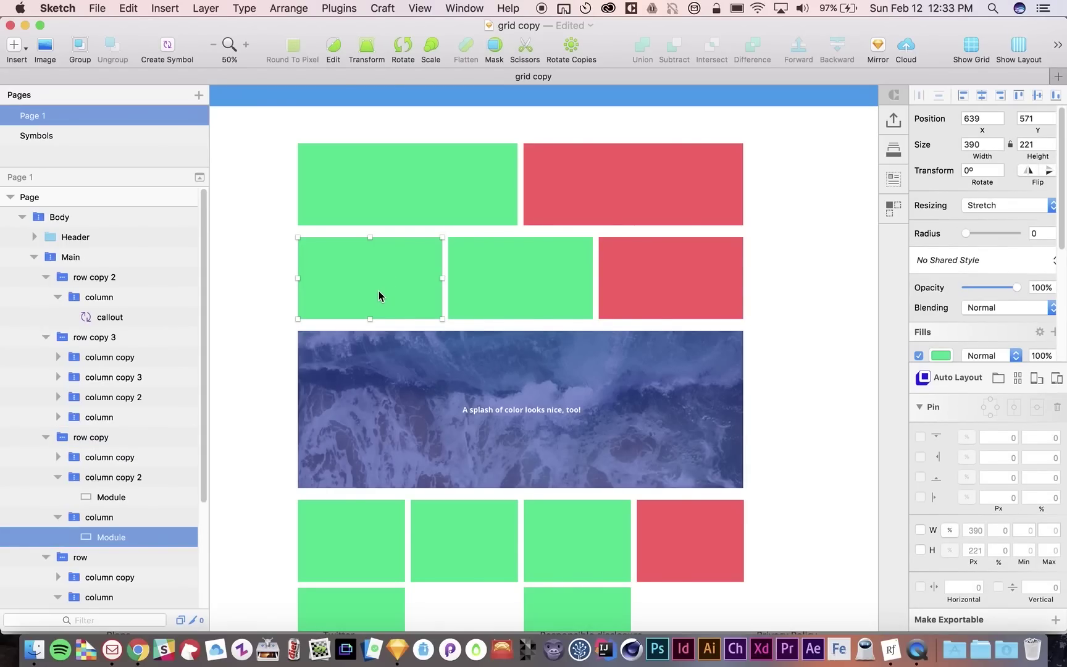
right_click(379, 295)
mouse_move(420, 257)
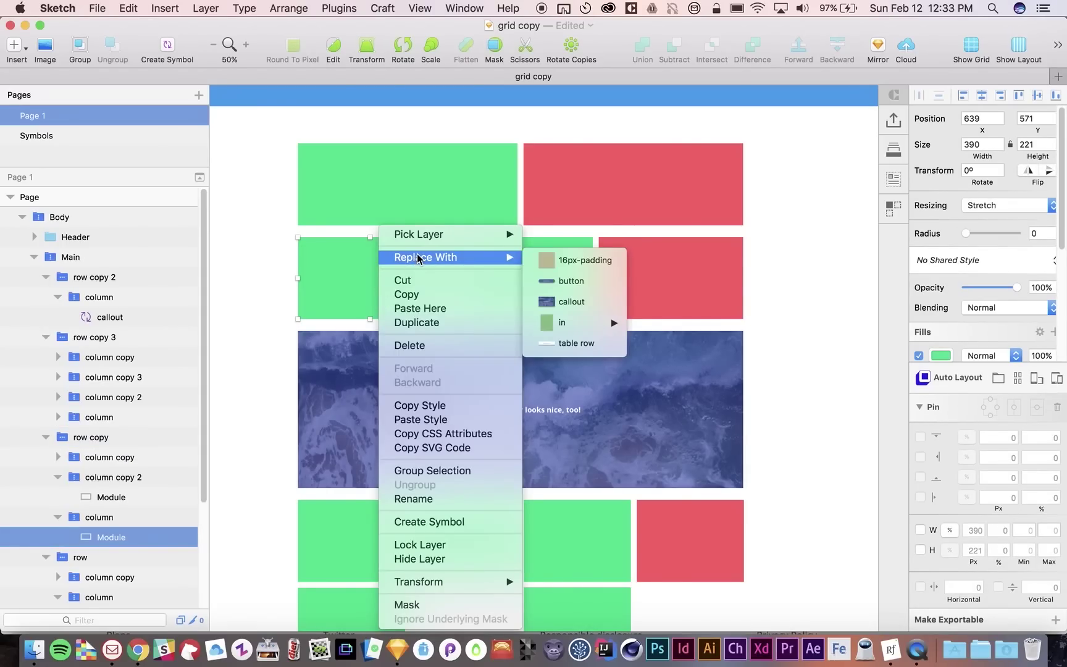
left_click(577, 306)
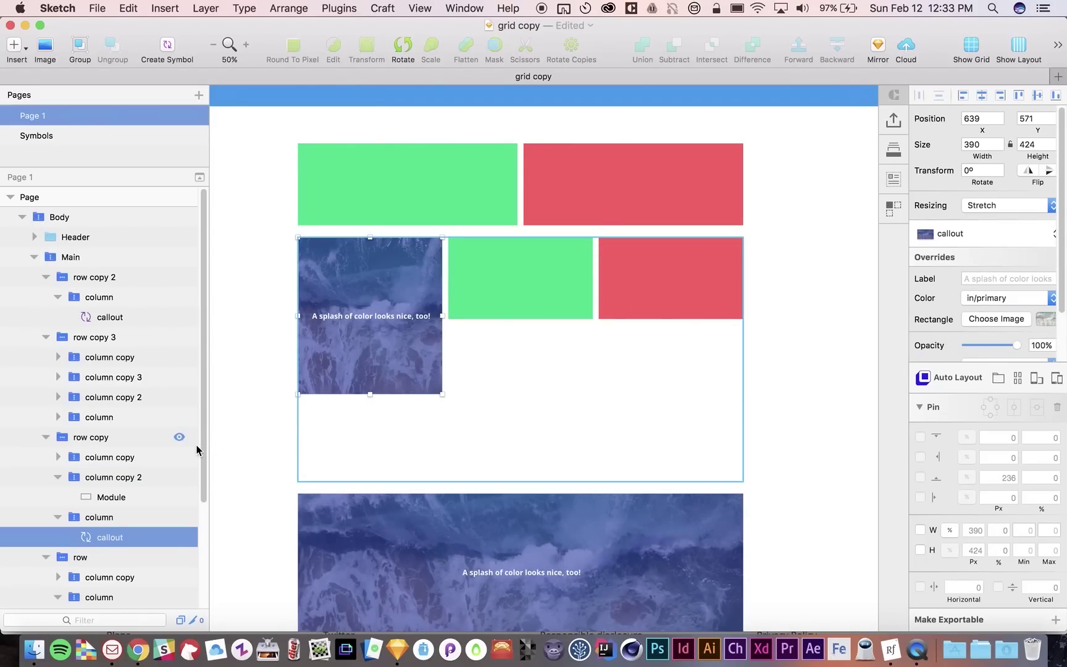
Align the columns of the second row's horizontal stack to the vertical centre
left_click(189, 438)
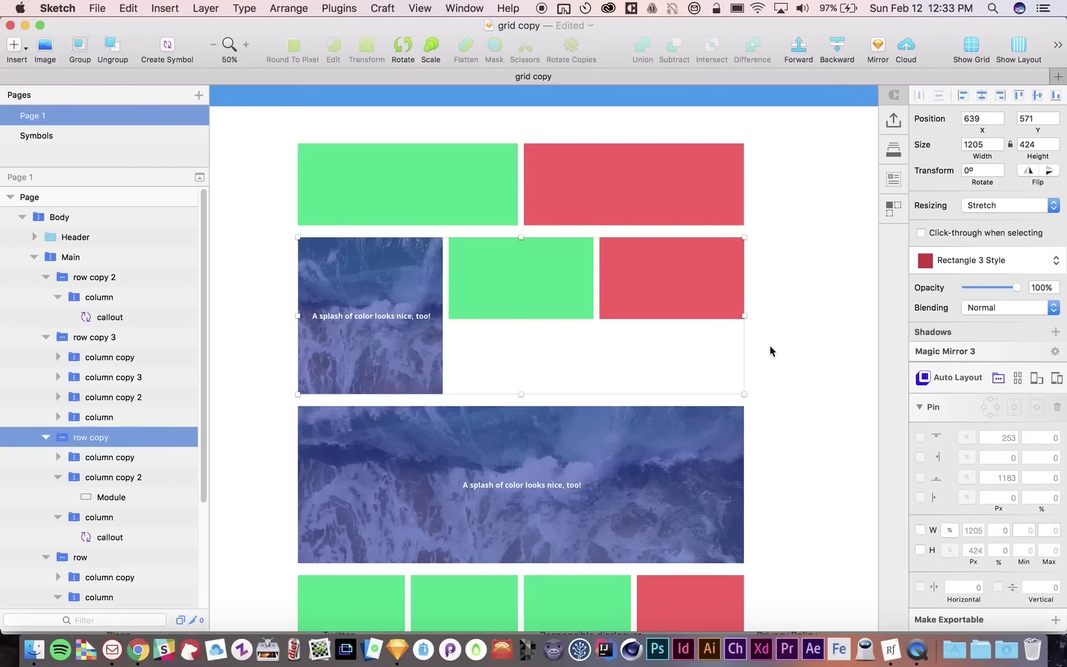
left_click(998, 380)
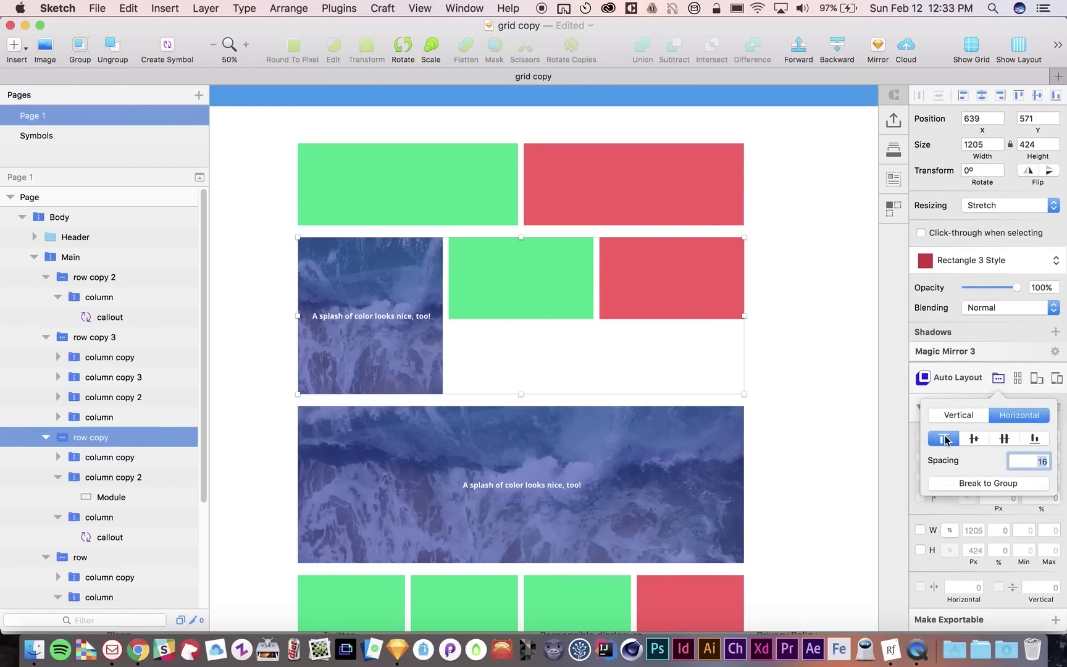
left_click(974, 439)
Try bottom alignment and full-height stretch on the second row's stack
left_click(1036, 439)
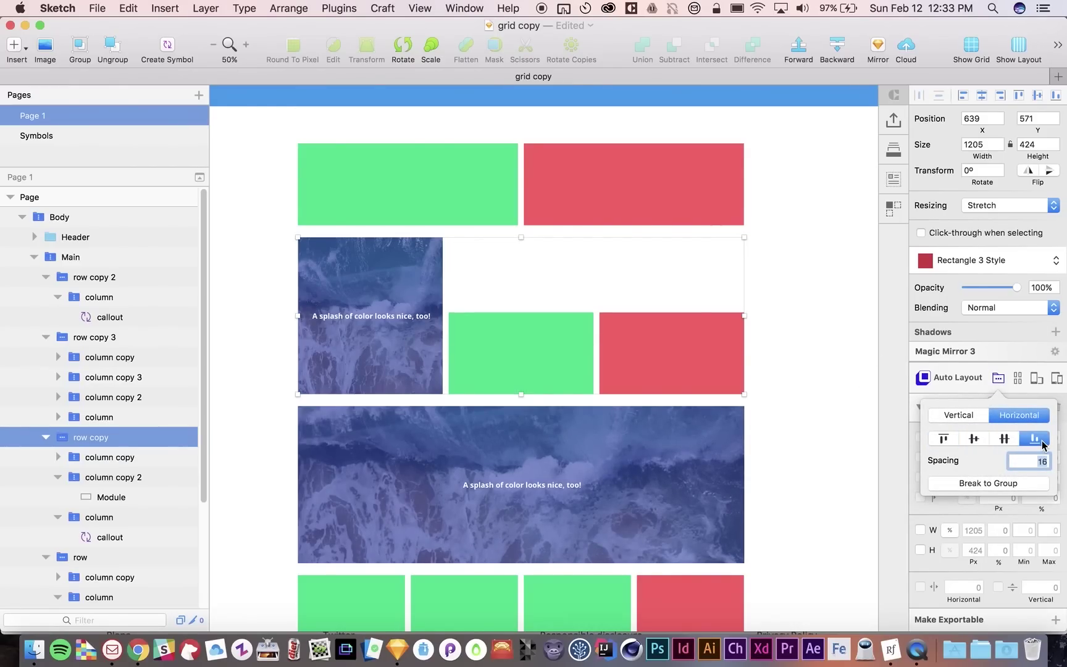
left_click(1004, 439)
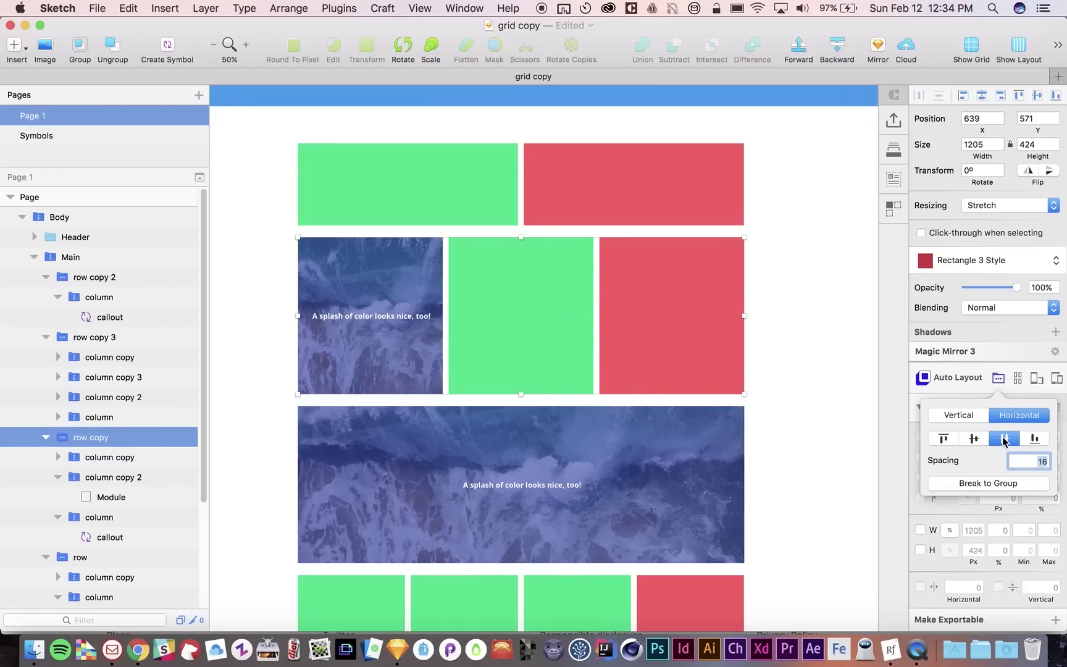
left_click(804, 405)
scroll(805, 405, "down", 4)
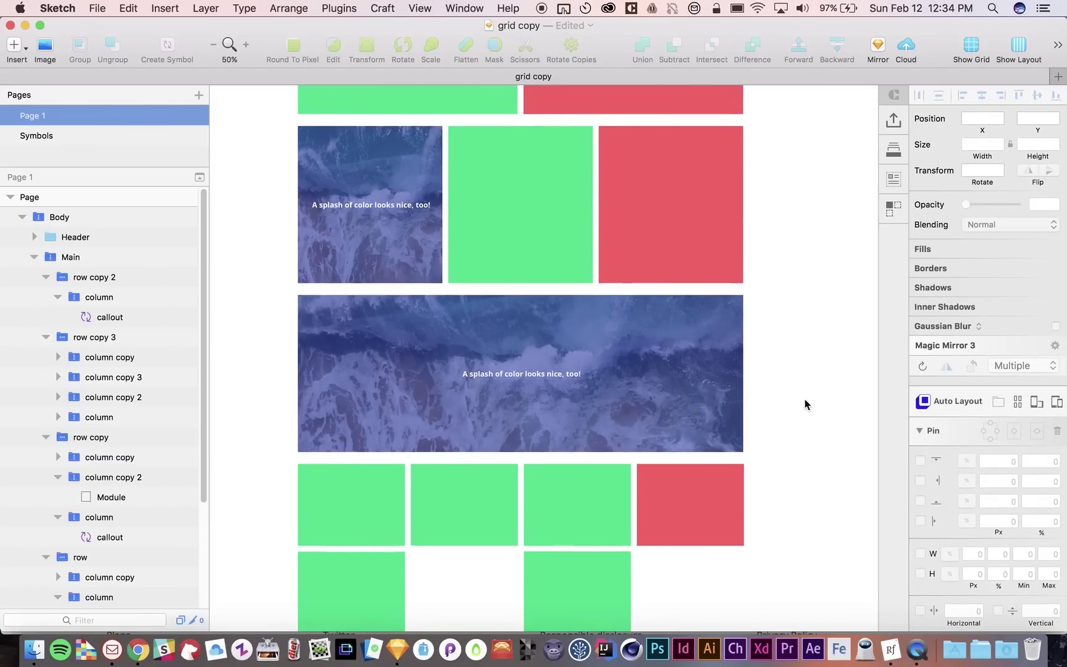
Undo the second row's stretch and bottom alignment changes back to vertical centring
scroll(804, 405, "up", 3)
key("super+z")
key("super+z")
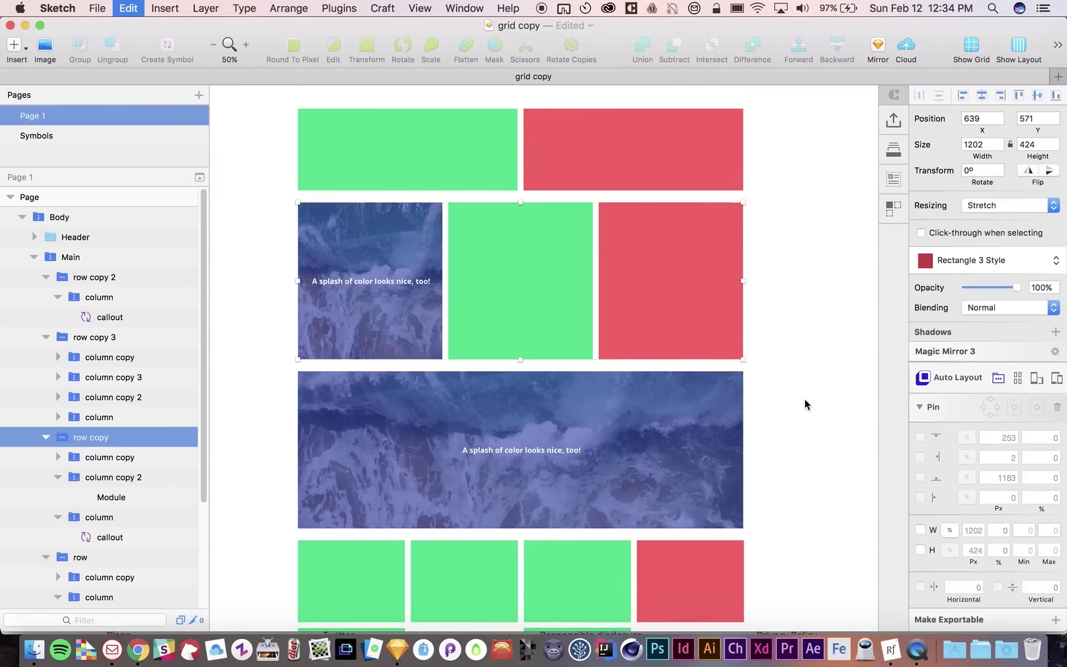
key("super+z")
key("super+z")
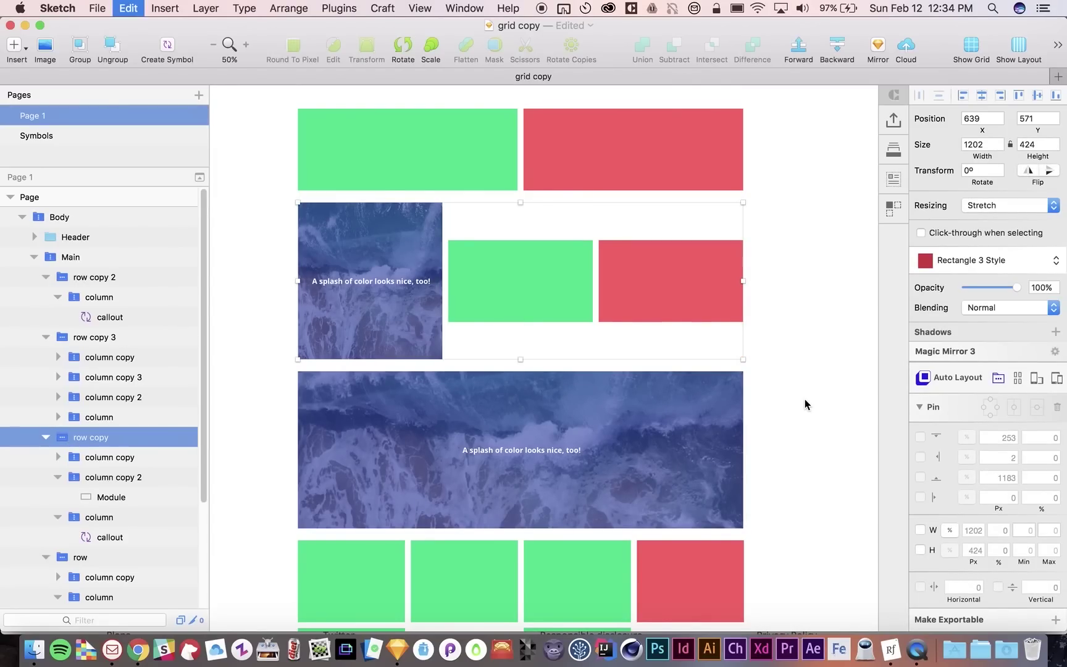
left_click(807, 400)
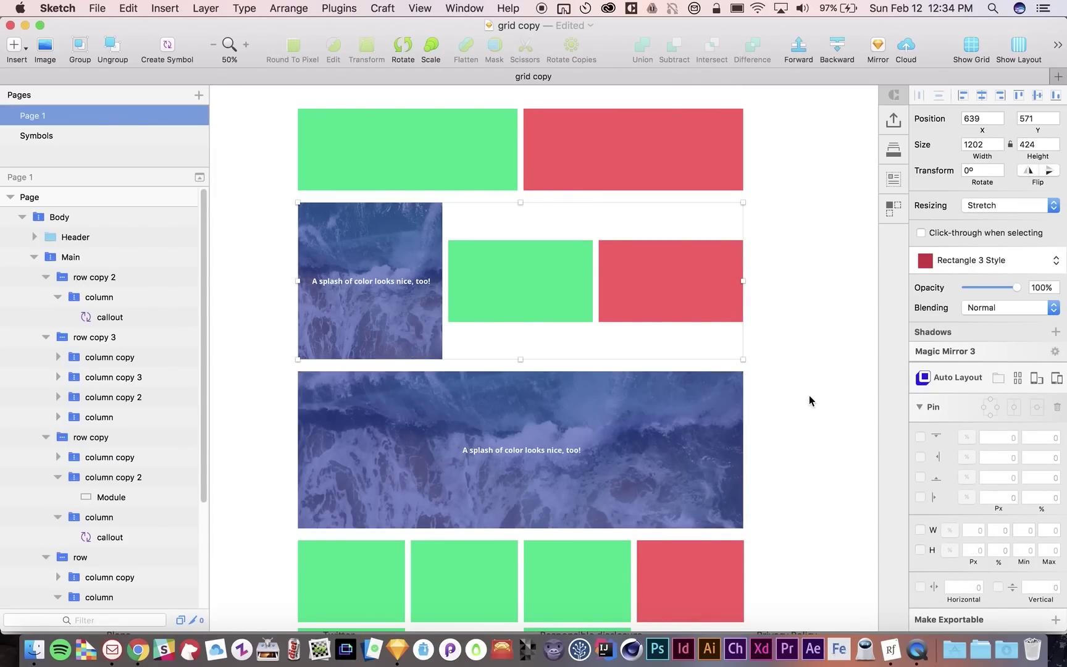
Replace the red module in the second row with the table row symbol
double_click(673, 306)
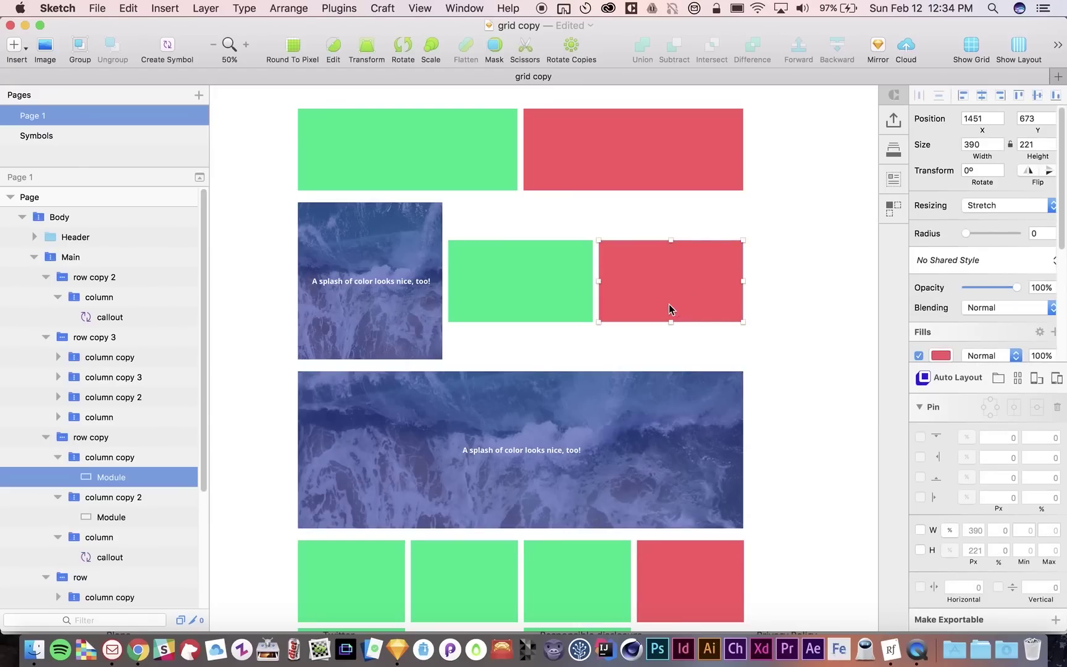
right_click(125, 477)
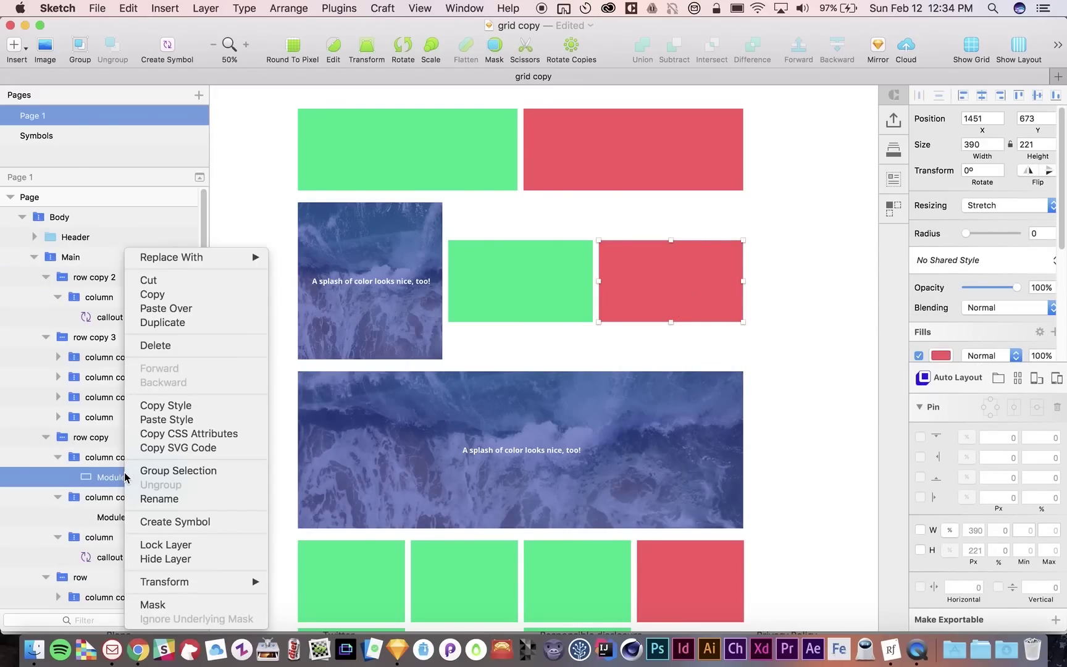
mouse_move(208, 259)
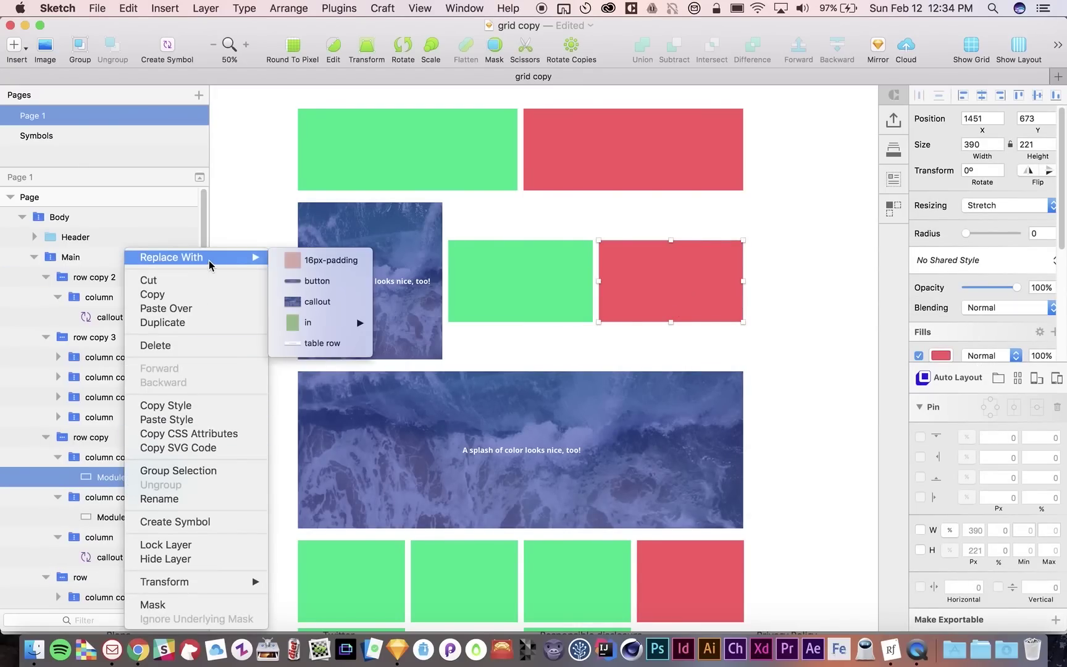
left_click(317, 345)
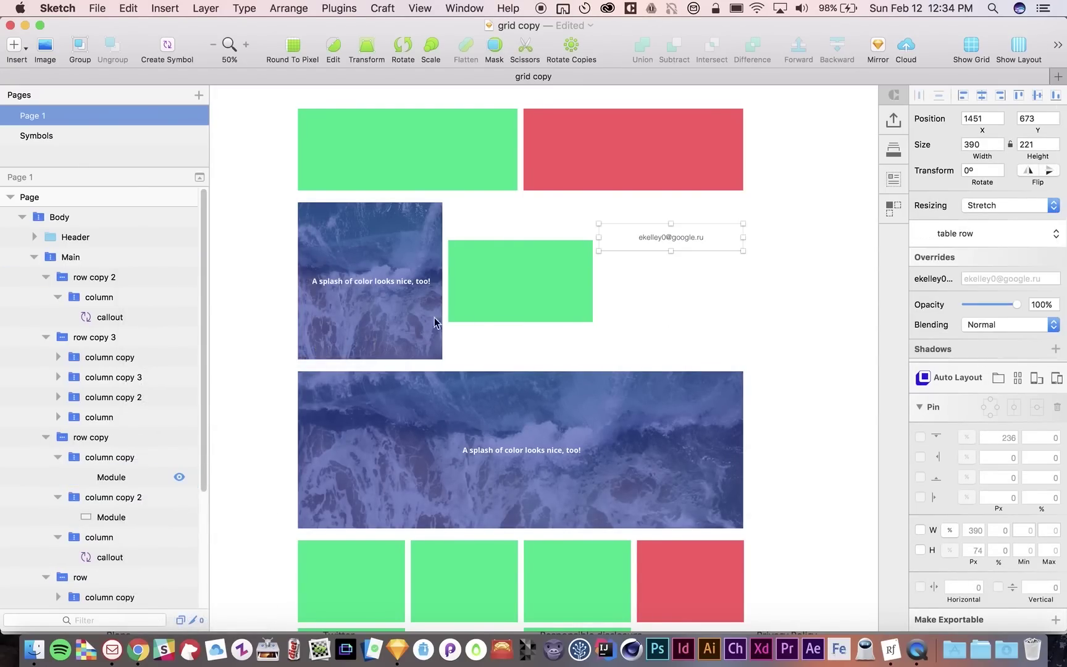
left_click(760, 269)
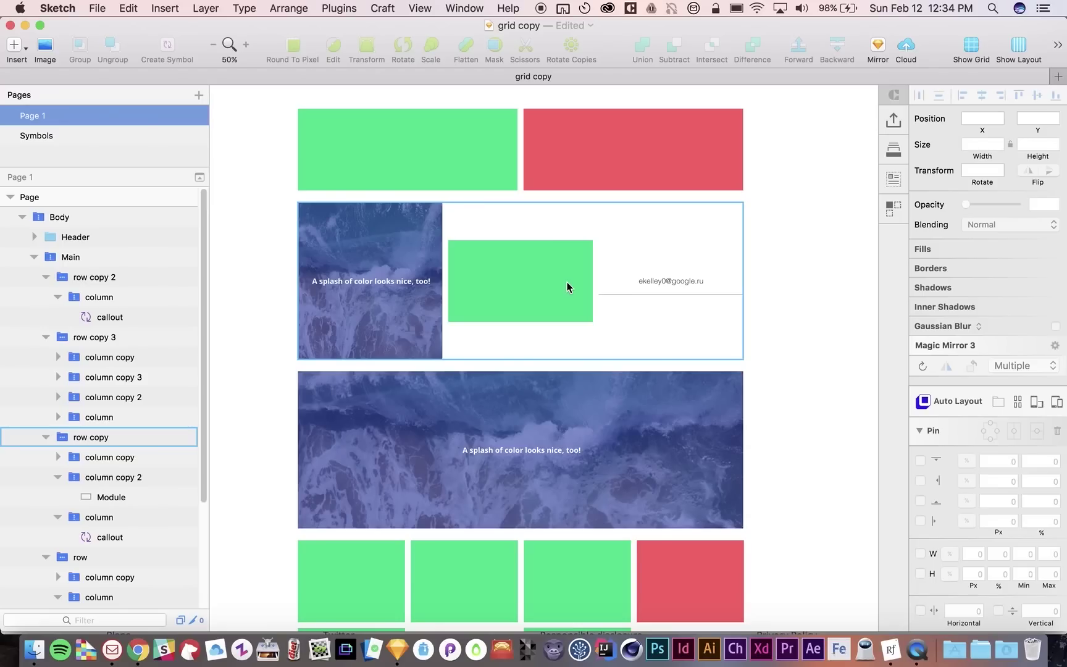
Open the Craft data tool for the second row's table row symbol and examine the MOCK_DATA.json records
left_click(637, 284, "super")
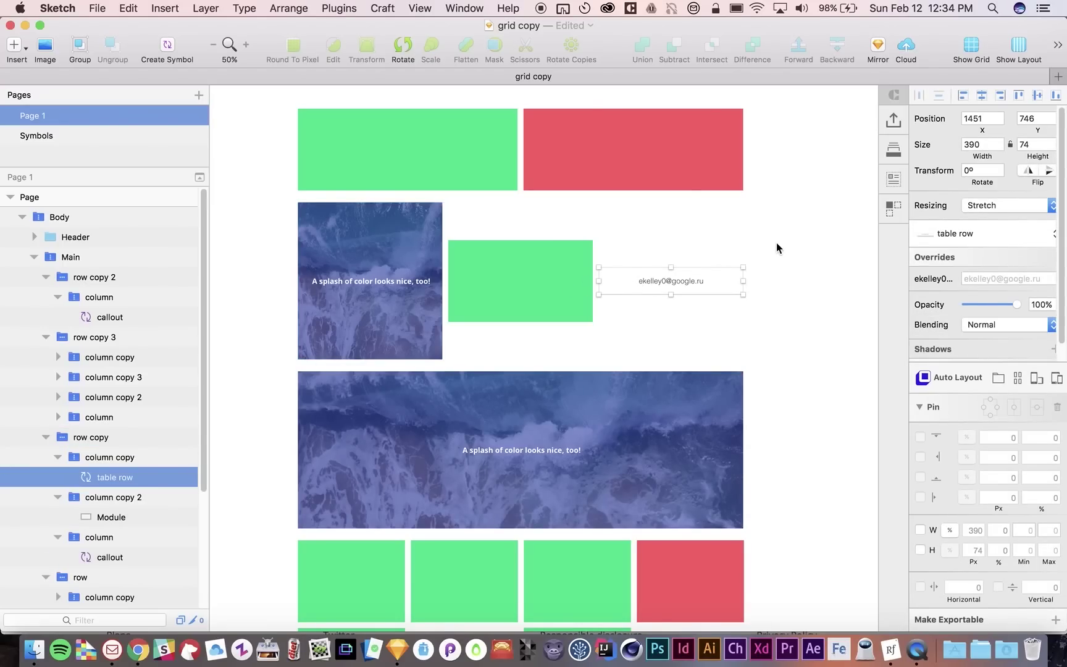
left_click(893, 179)
scroll(638, 261, "right", 4)
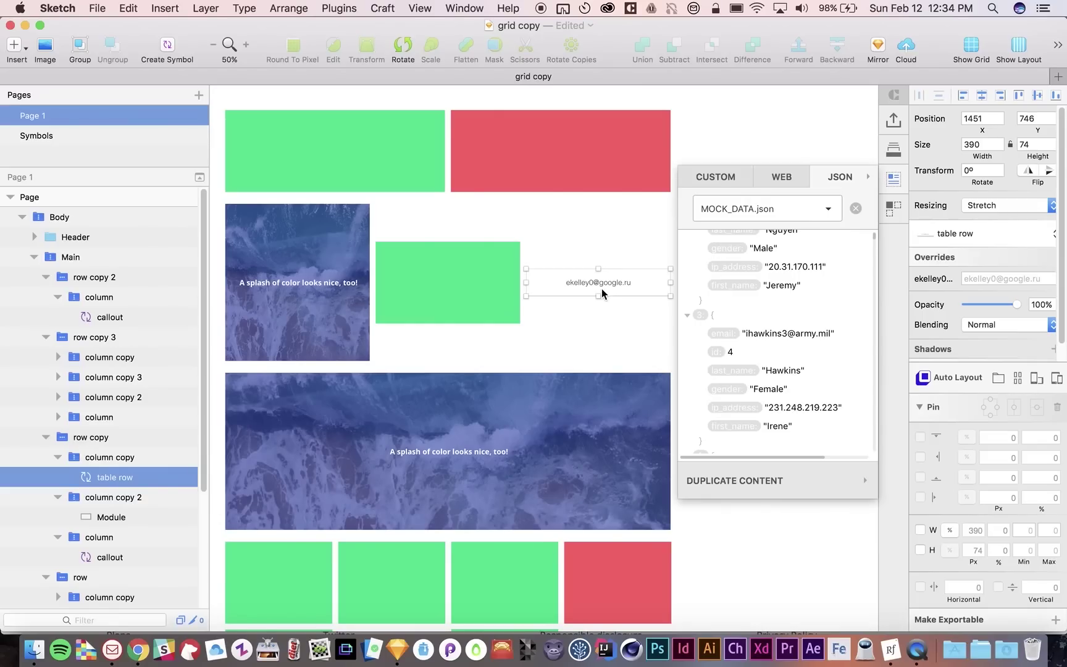
scroll(757, 276, "up", 2)
scroll(756, 276, "down", 5)
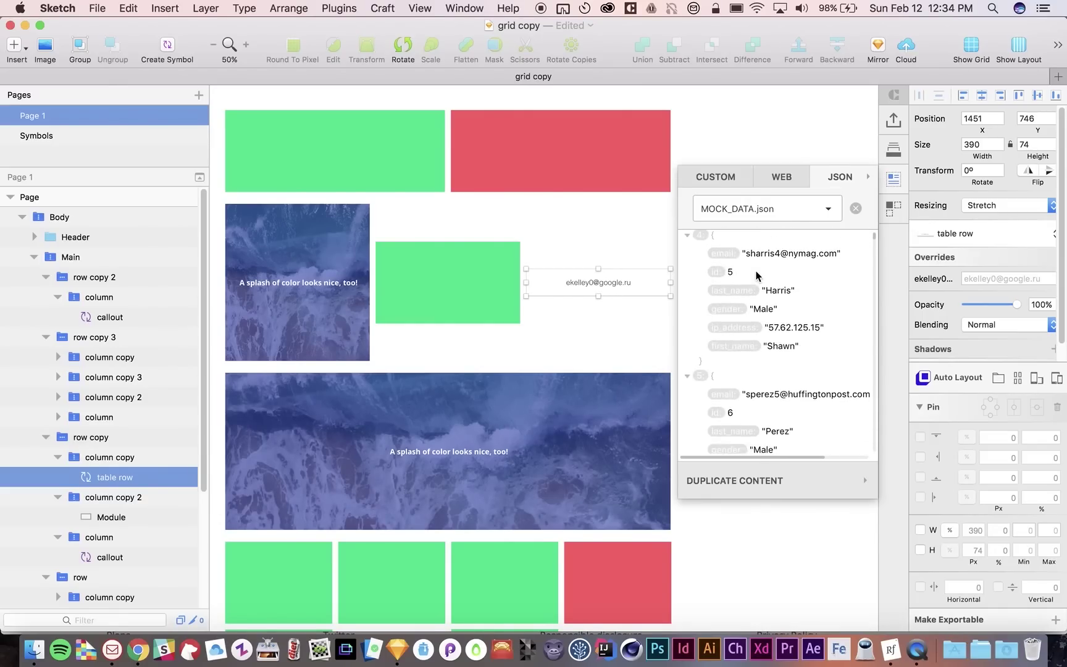
scroll(757, 276, "up", 10)
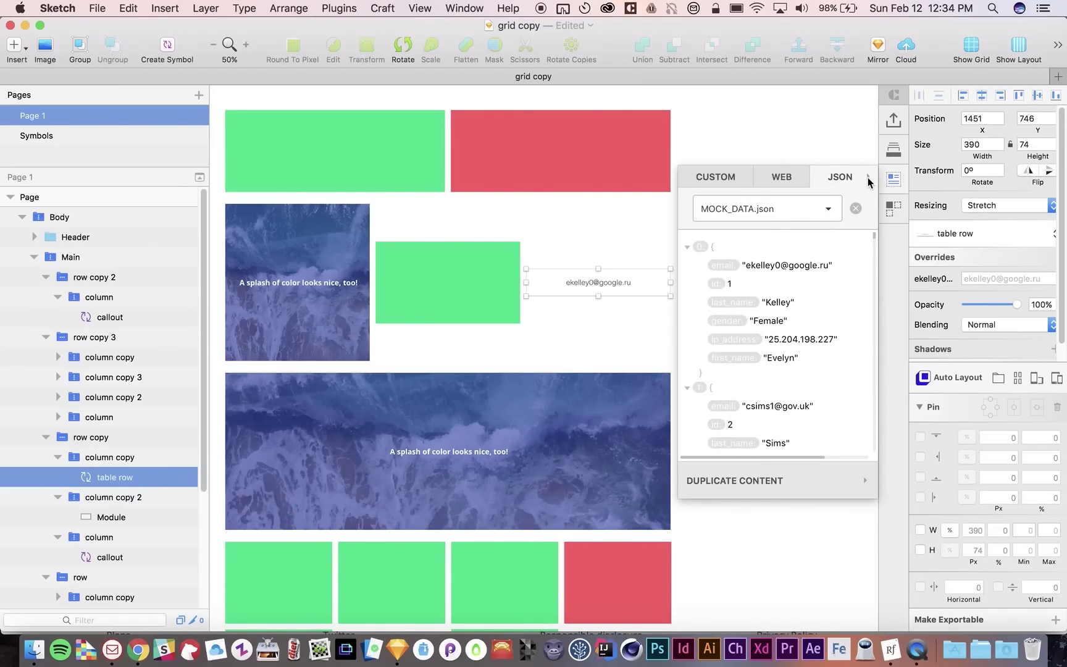
Duplicate the second row's table row symbol vertically with Craft, using a count of 5 and a gutter of 0
left_click(893, 206)
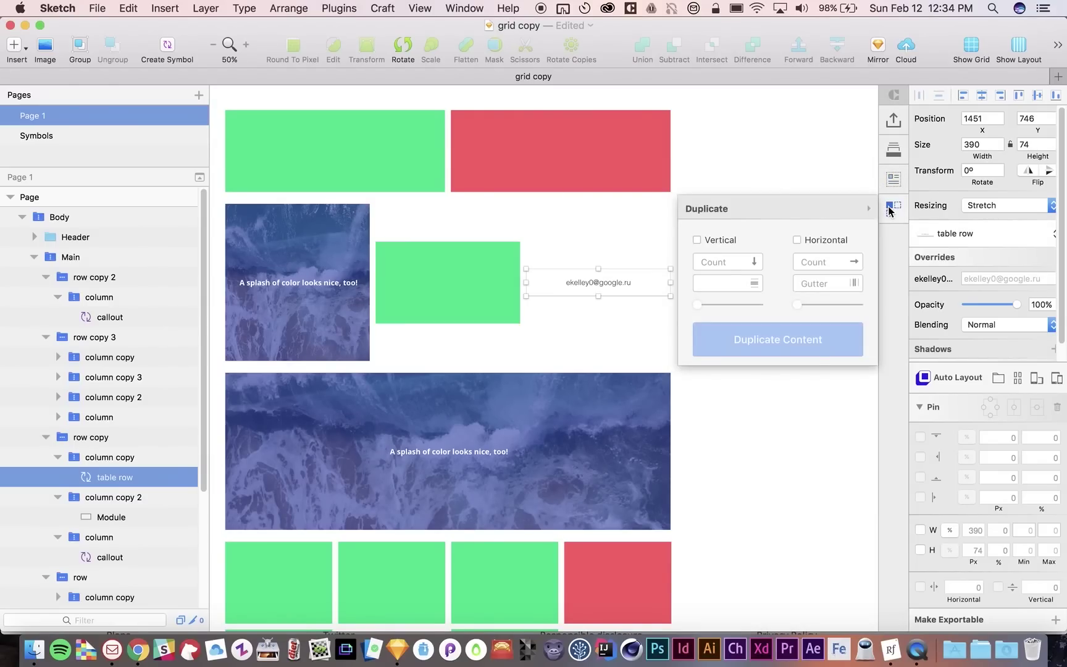
left_click(697, 239)
left_click(707, 261)
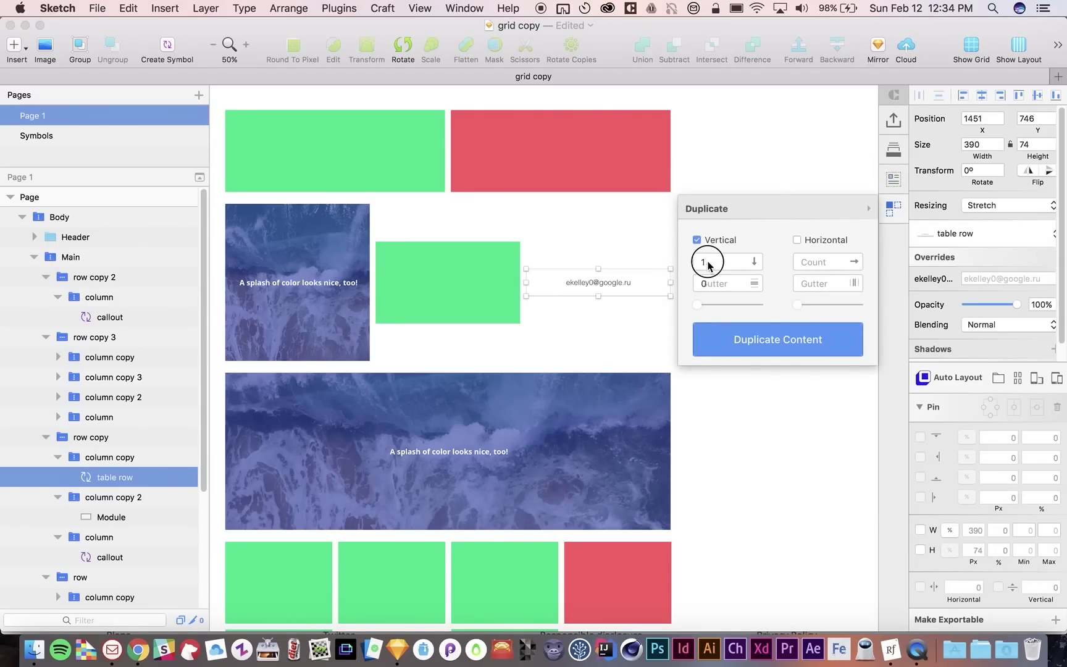
type("5")
left_click(716, 284)
left_click(738, 336)
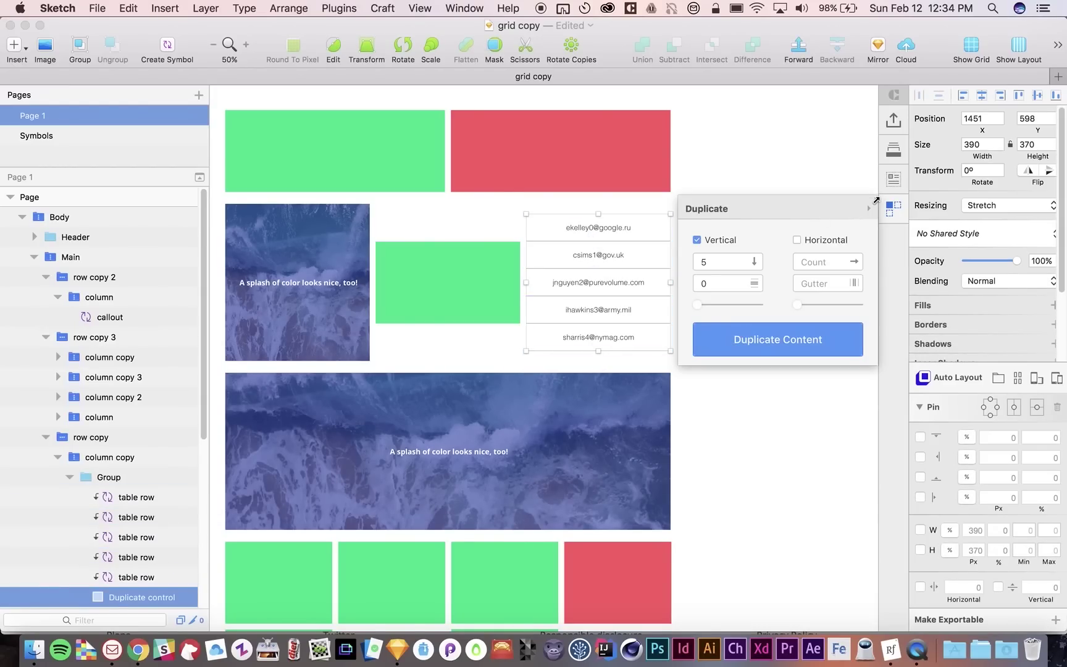
left_click(869, 210)
left_click(731, 255)
scroll(730, 255, "left", 3)
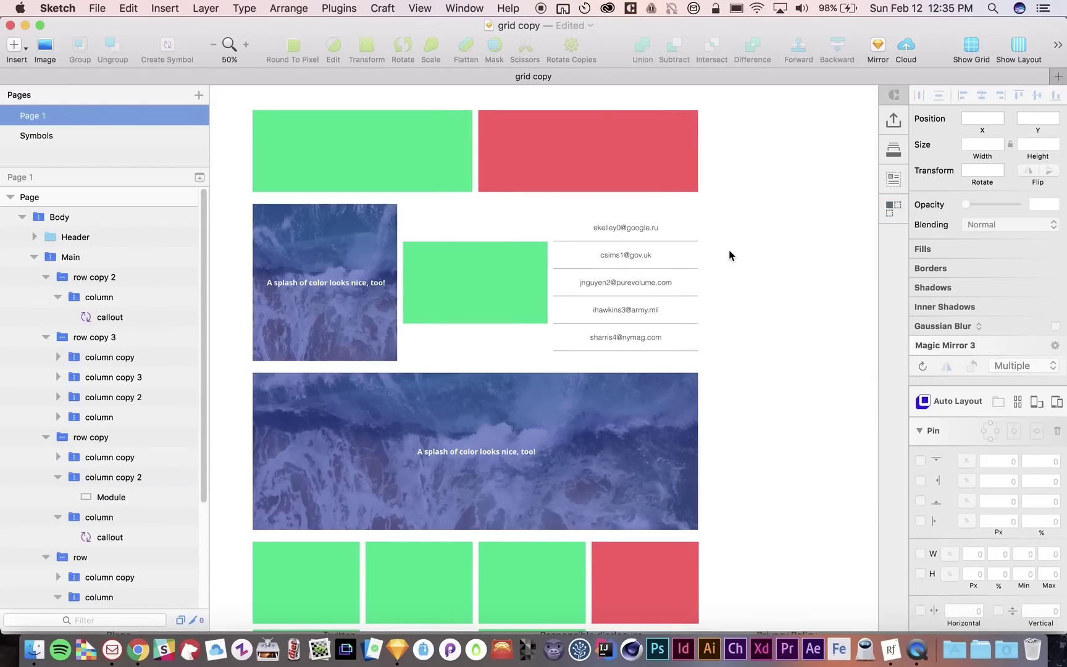
Change the second row's horizontal stack alignment to stretch so its modules fill the full row height
left_click(691, 256)
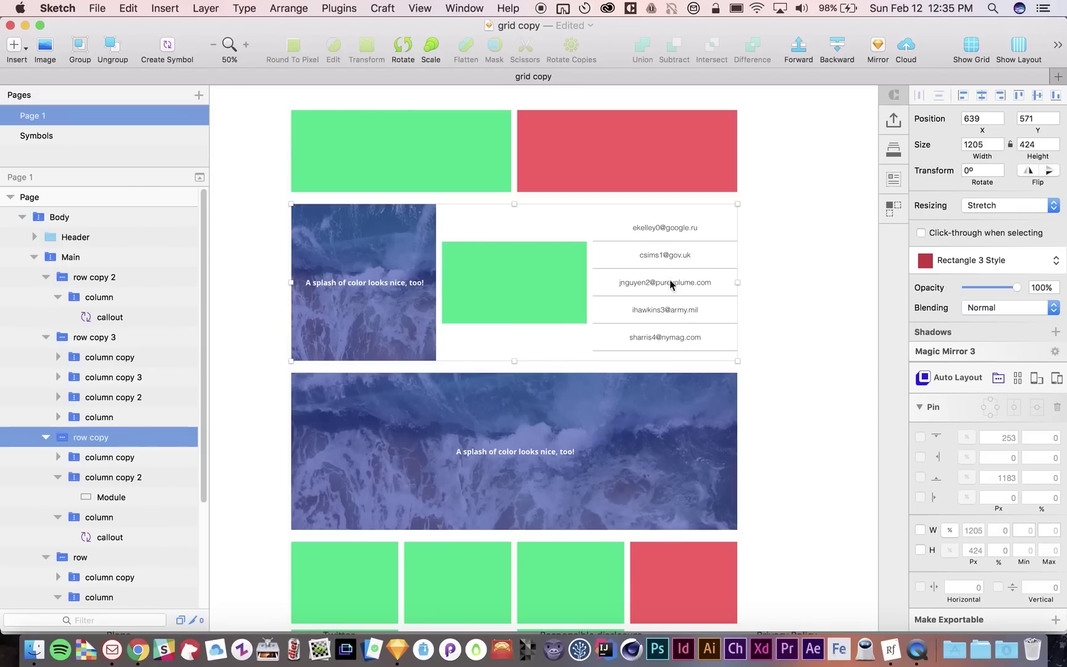
left_click(999, 379)
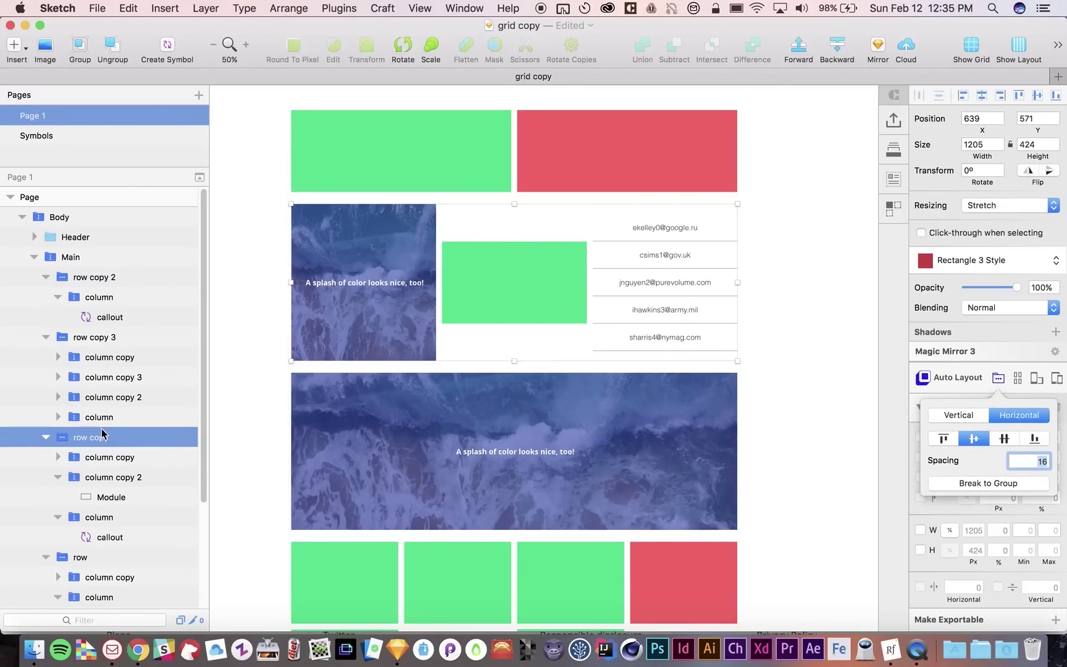
left_click(1004, 439)
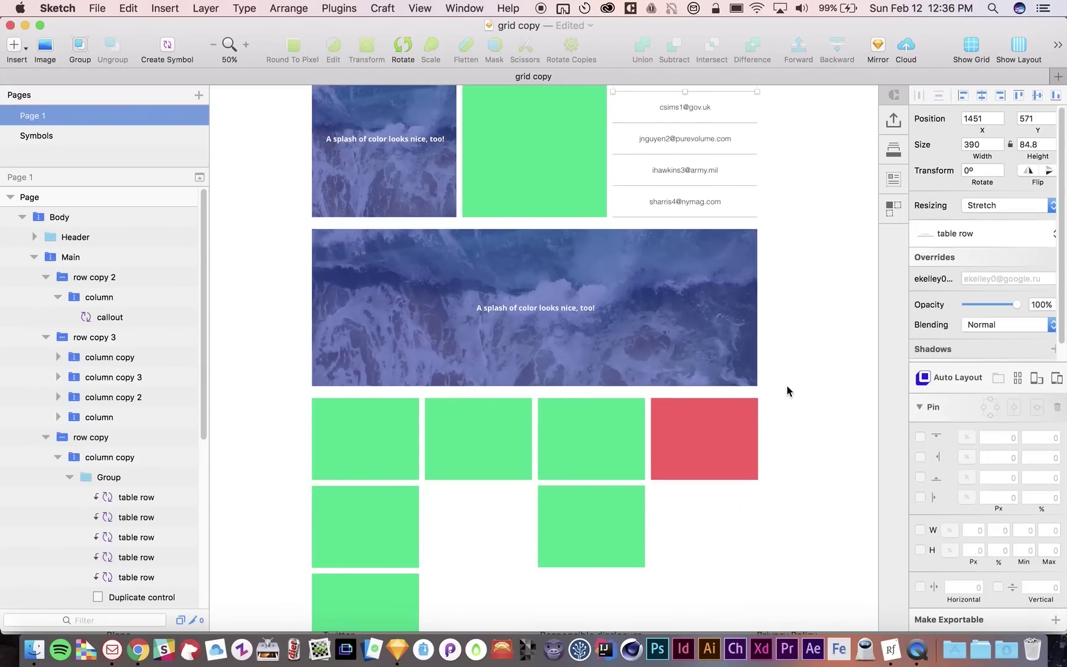
left_click(787, 387)
scroll(787, 387, "up", 5)
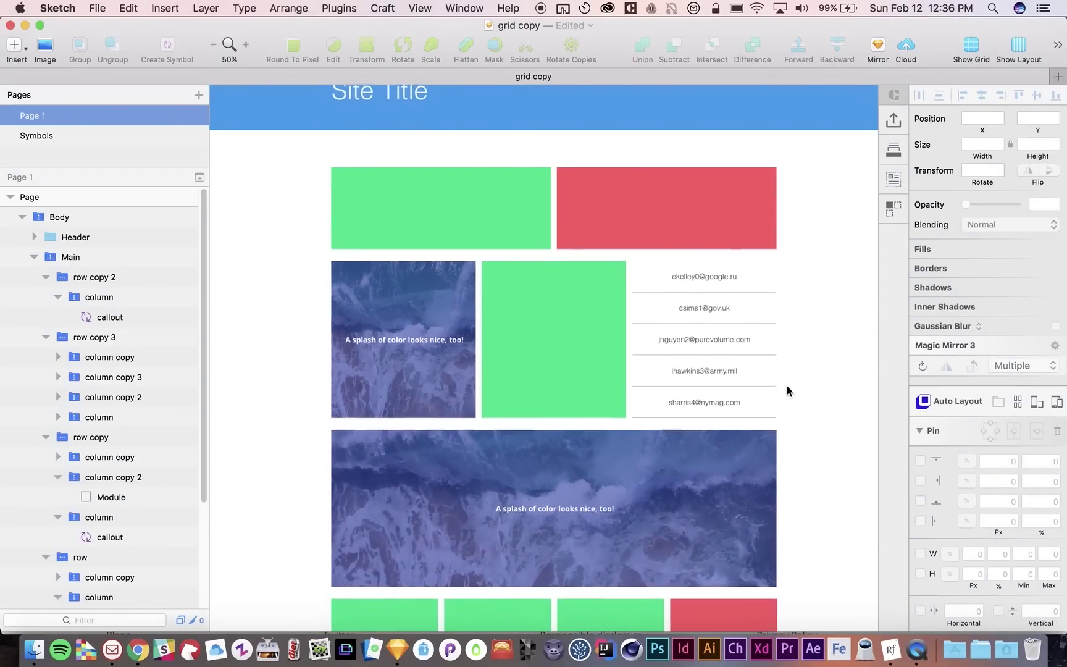
Replace the red module in the last row with the button symbol
scroll(787, 387, "down", 4)
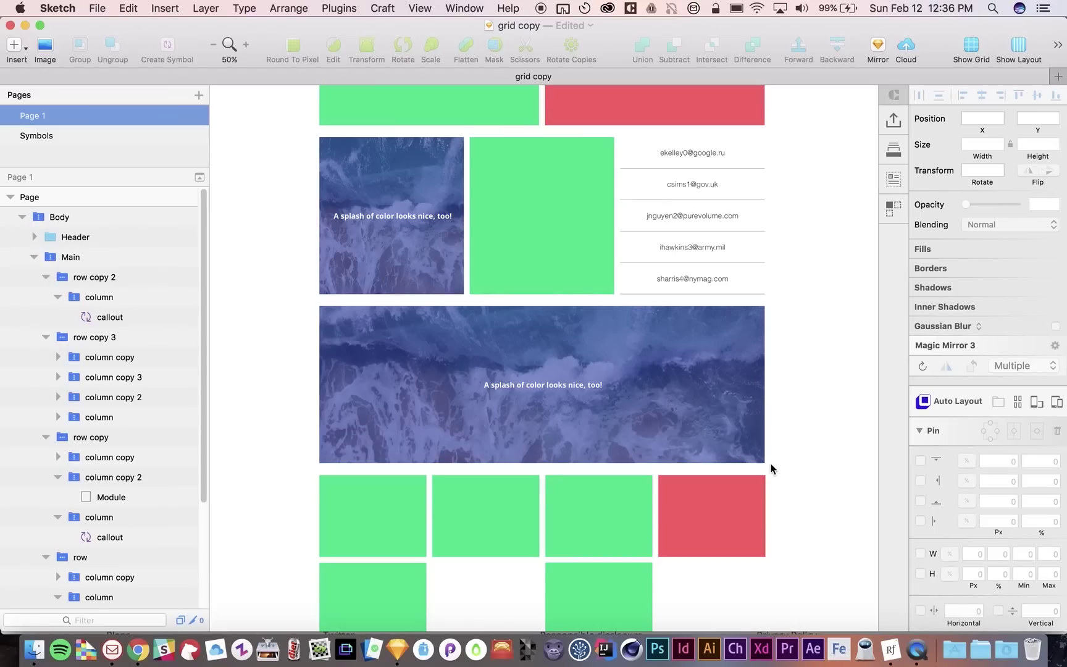
left_click(714, 507)
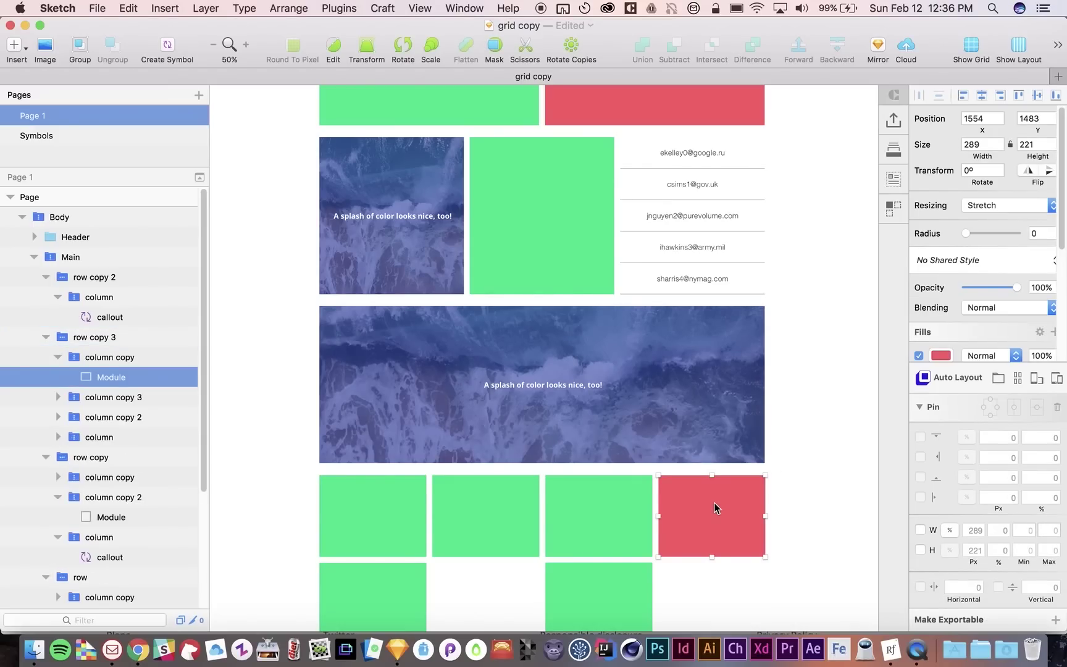
right_click(714, 503)
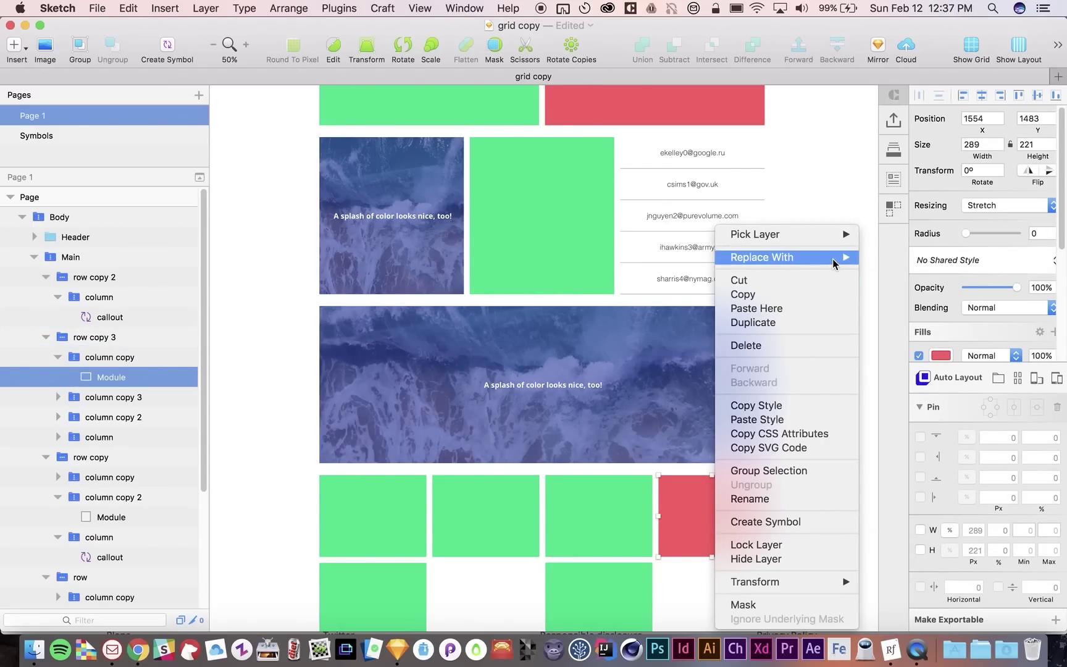
mouse_move(857, 260)
left_click(907, 281)
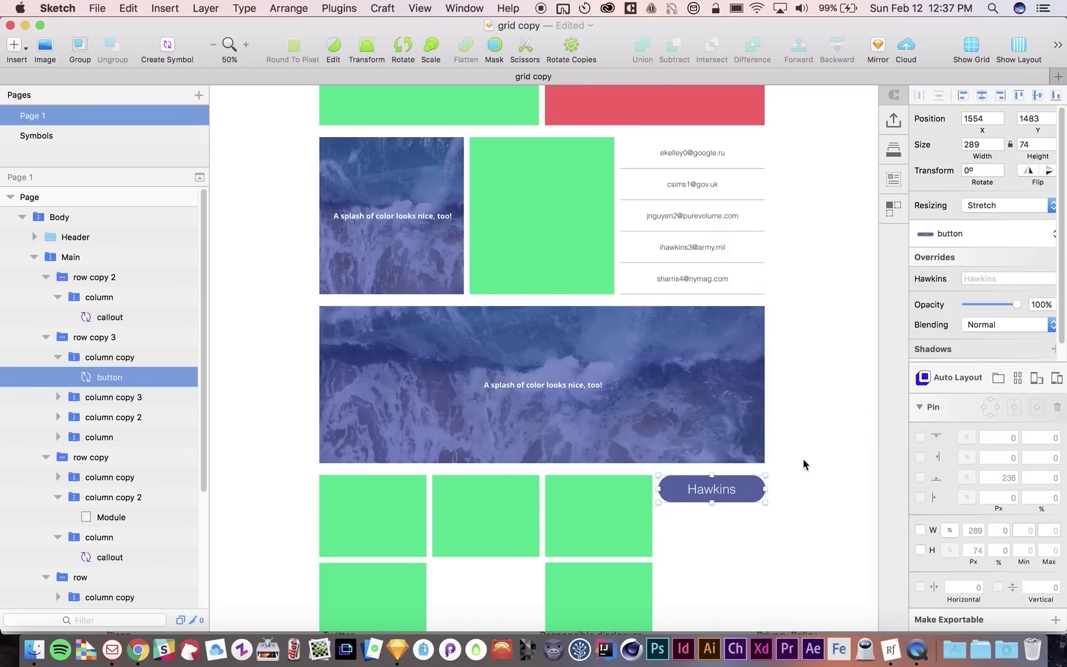
left_click(810, 496)
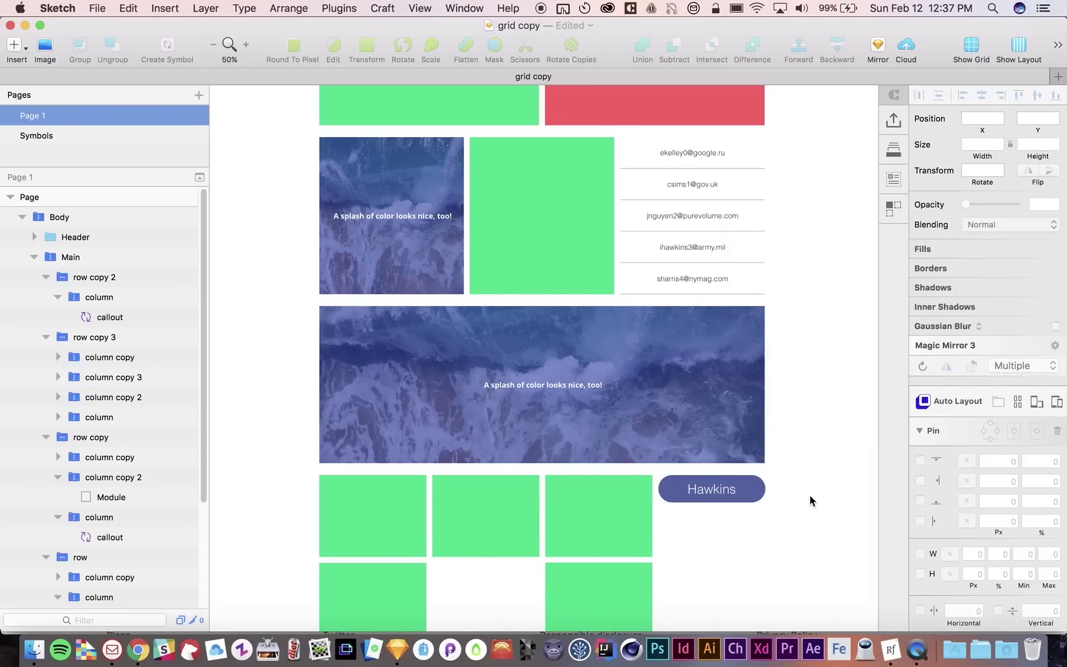
Centre the contents of the last row's horizontal stack vertically
left_click(730, 492)
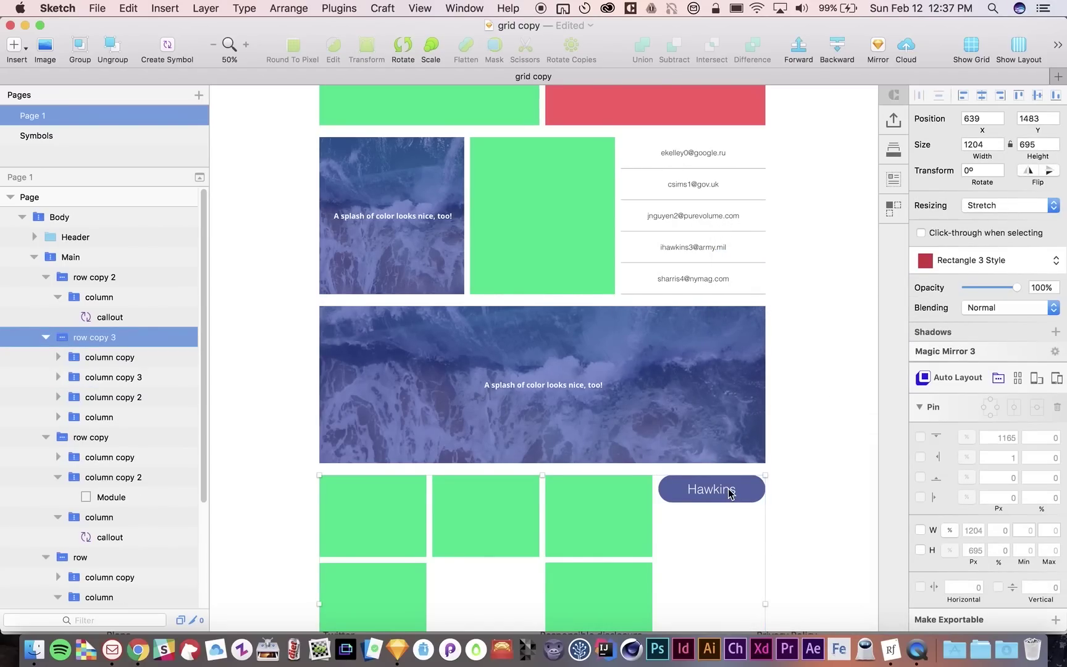
scroll(729, 492, "down", 5)
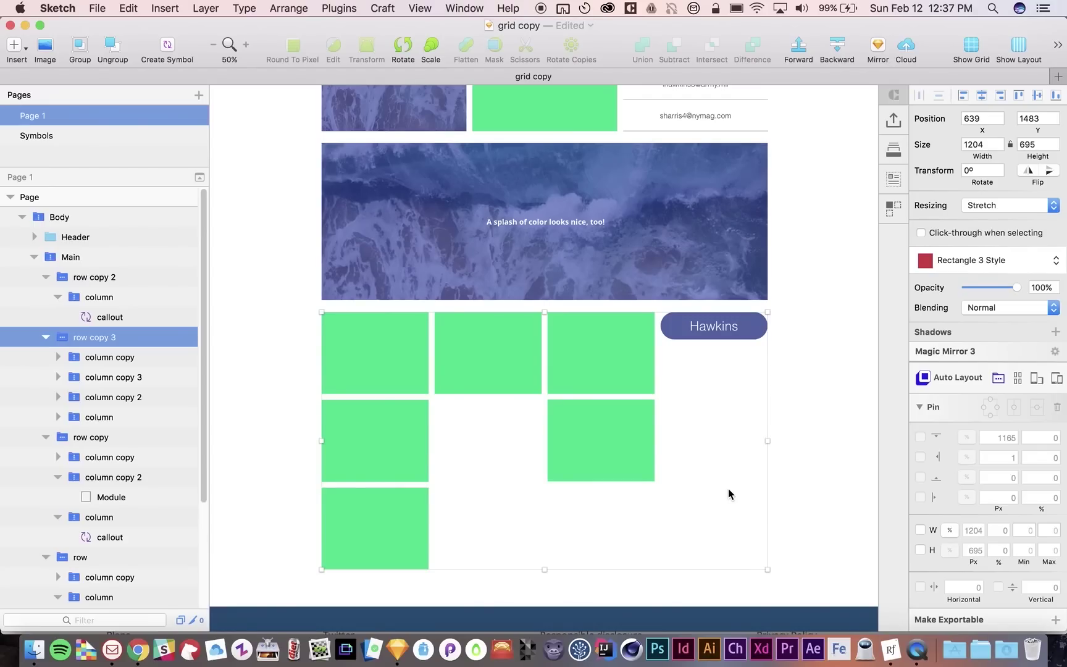
left_click(998, 378)
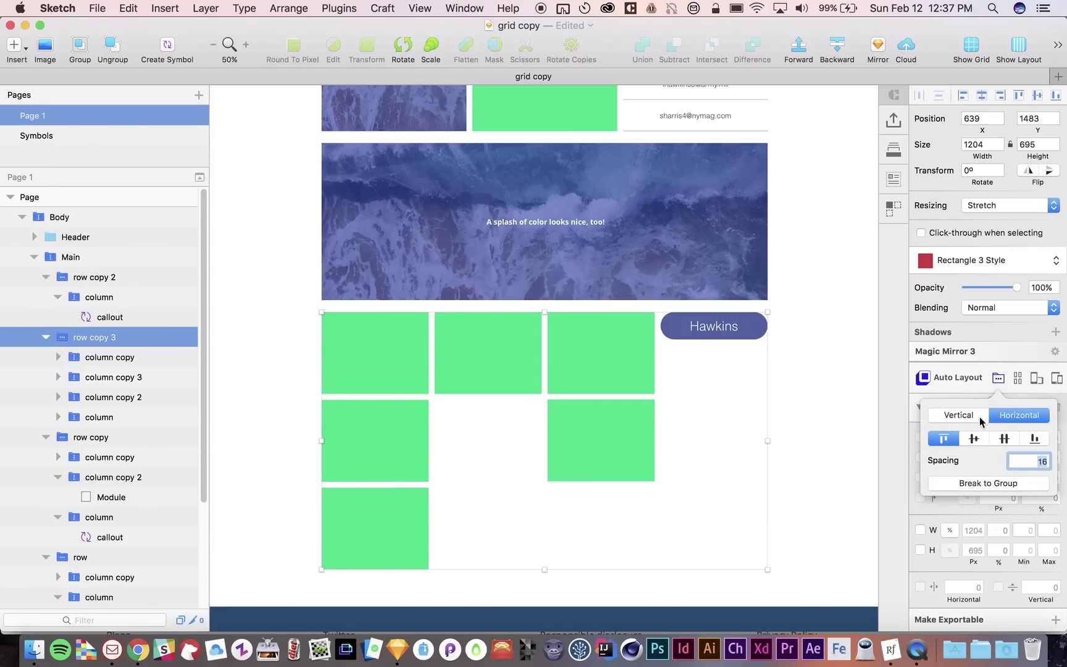
left_click(975, 440)
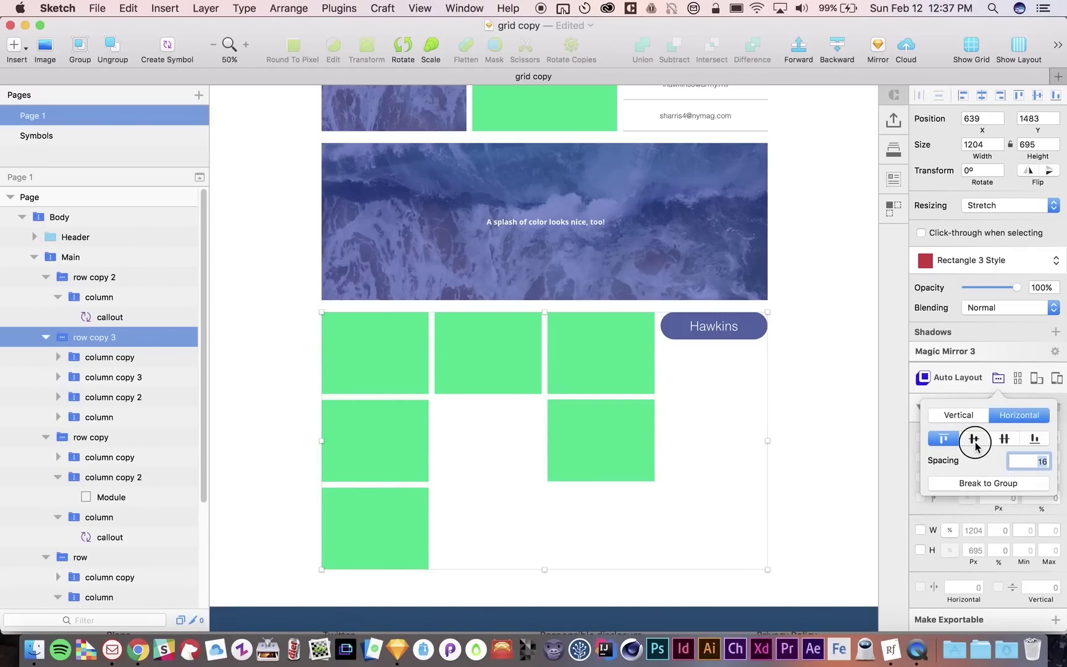
left_click(806, 413)
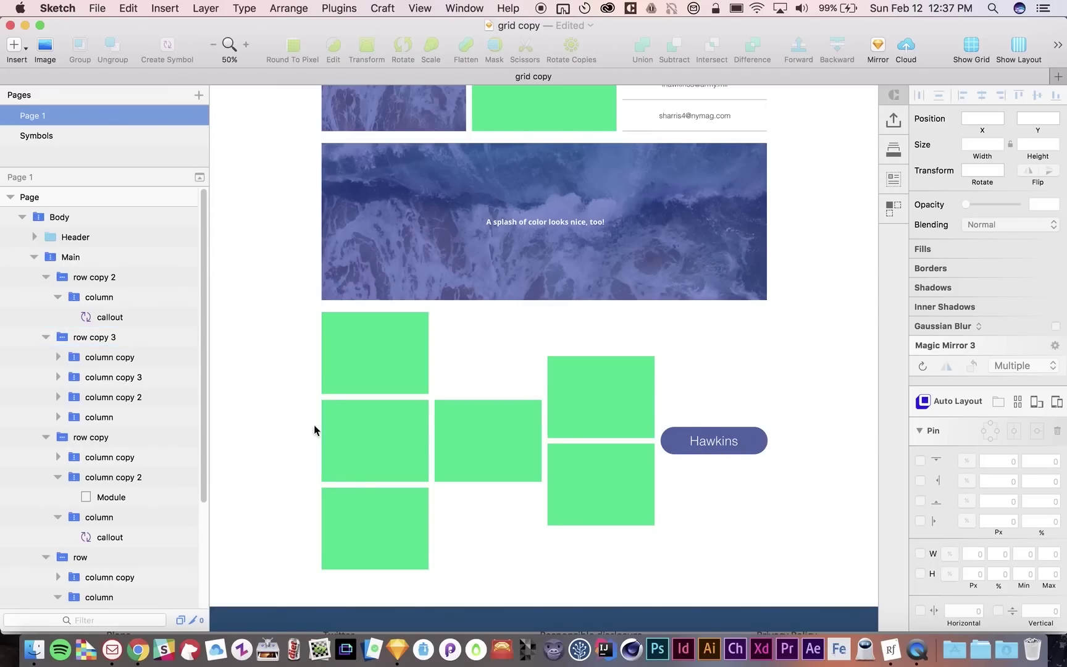
Replace the red module in the first row with the button symbol
scroll(684, 412, "up", 5)
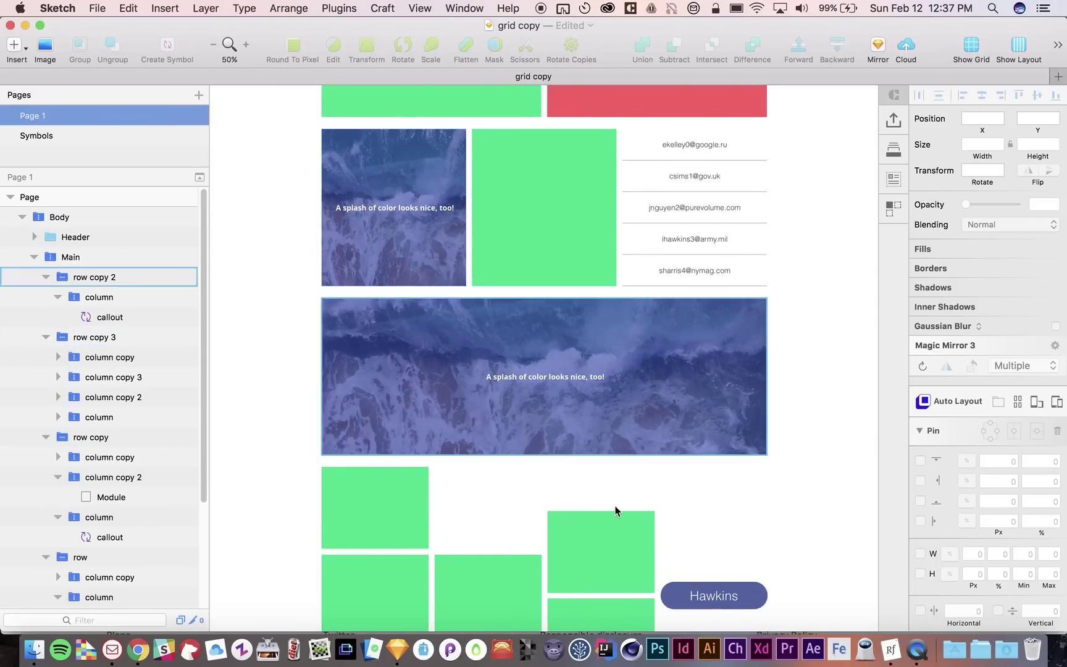
scroll(614, 507, "down", 2)
scroll(625, 358, "up", 3)
scroll(630, 344, "up", 3)
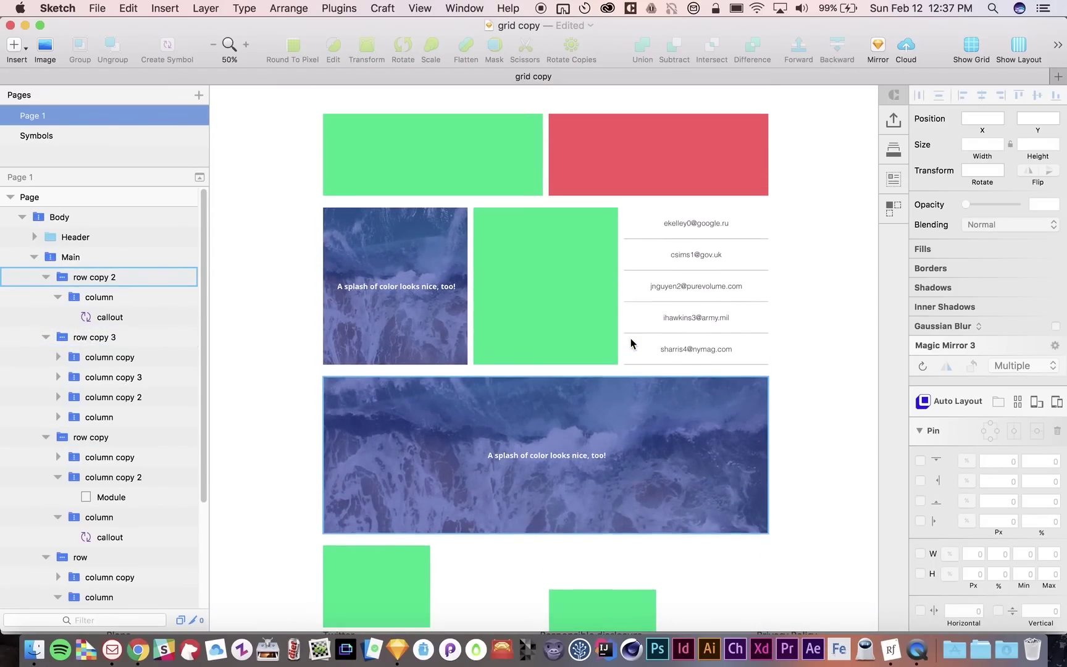
left_click(602, 217)
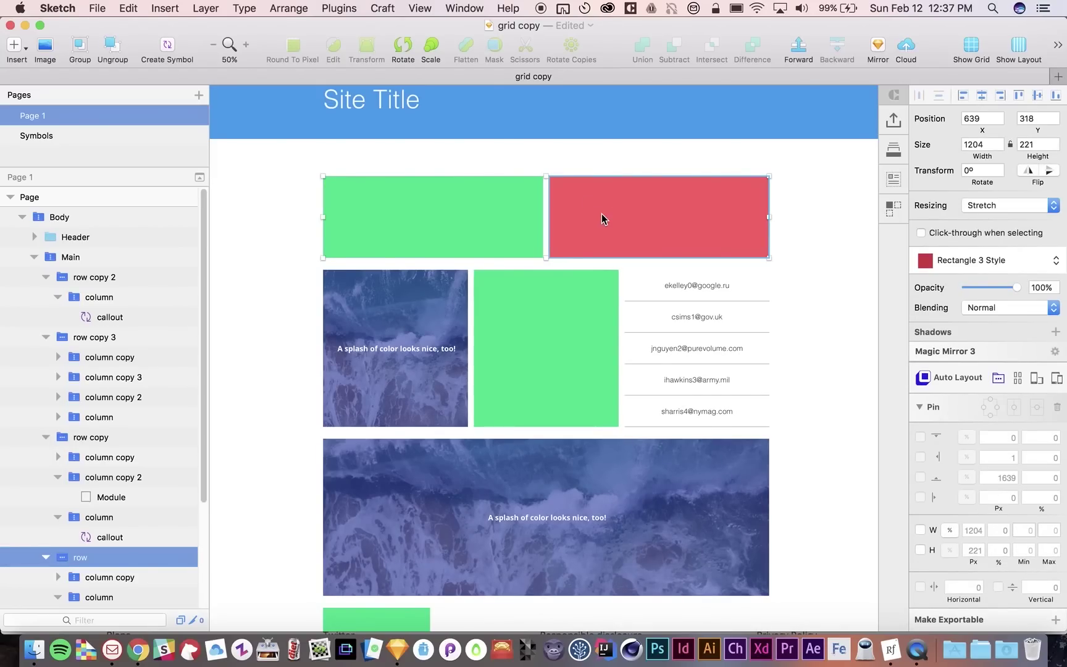
double_click(663, 215)
right_click(663, 215)
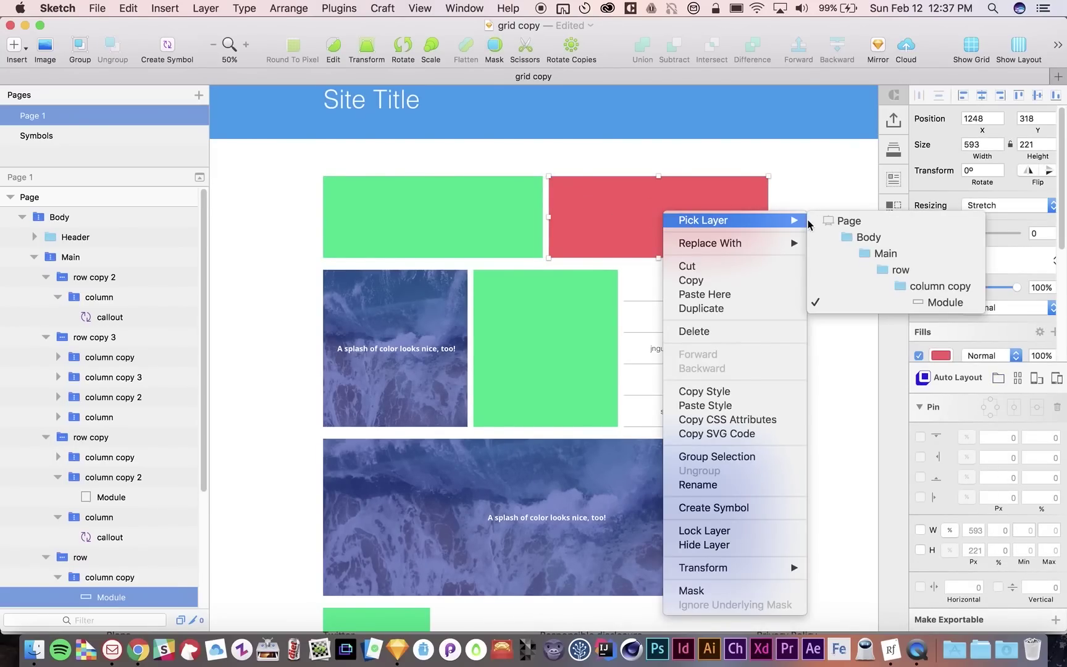
mouse_move(756, 240)
left_click(835, 263)
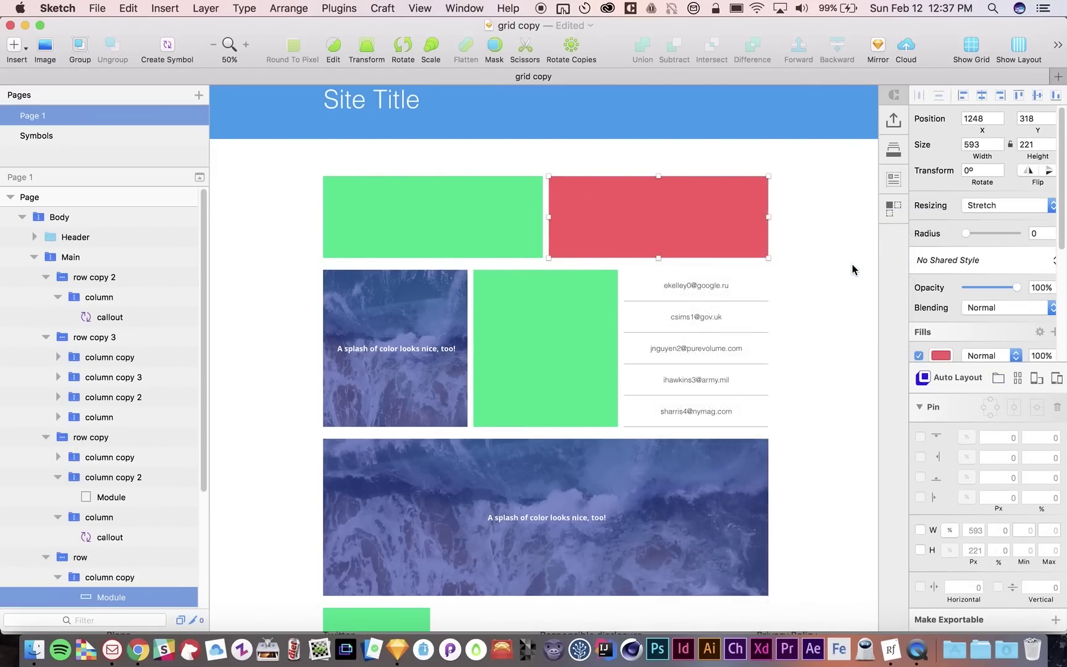
Centre the contents of the first row's horizontal stack vertically
left_click(767, 233)
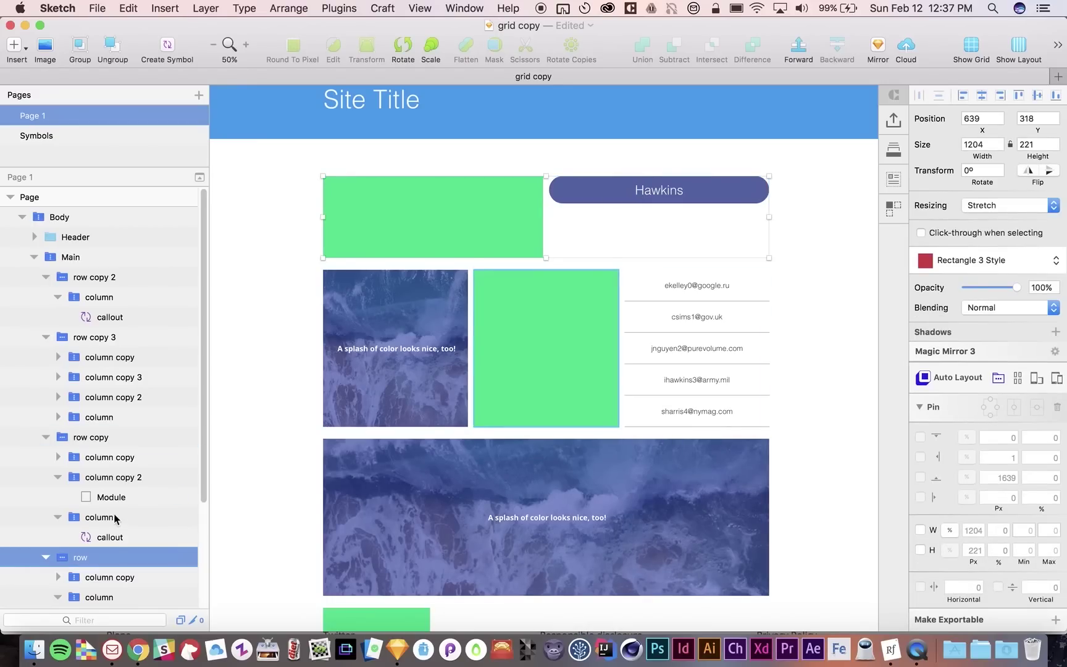
left_click(999, 377)
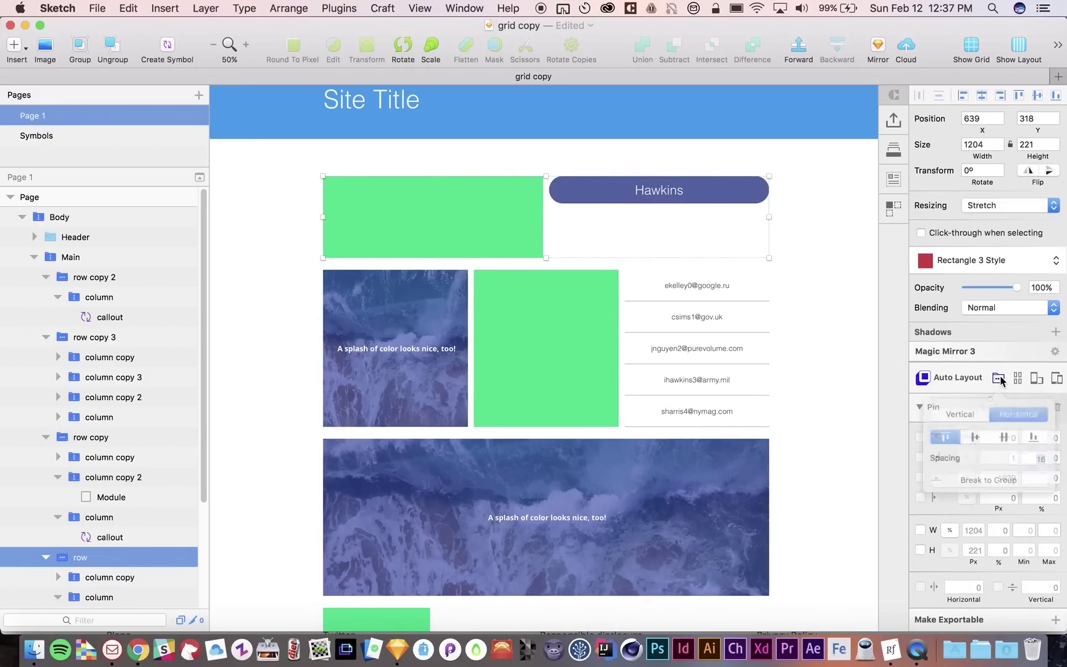
left_click(974, 439)
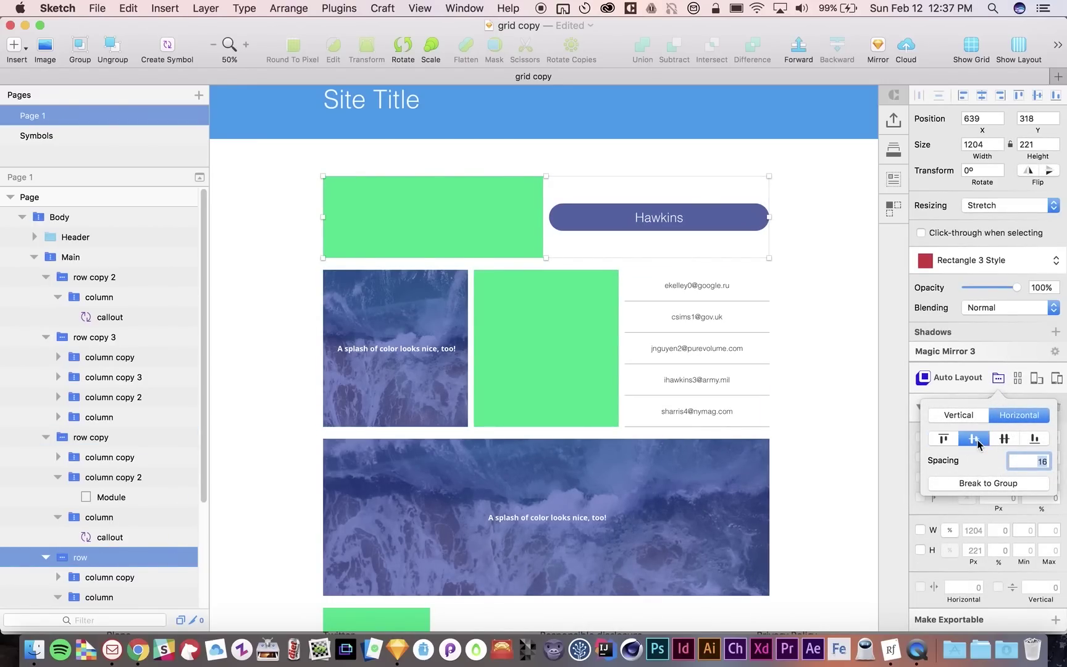
left_click(820, 337)
scroll(820, 337, "up", 3)
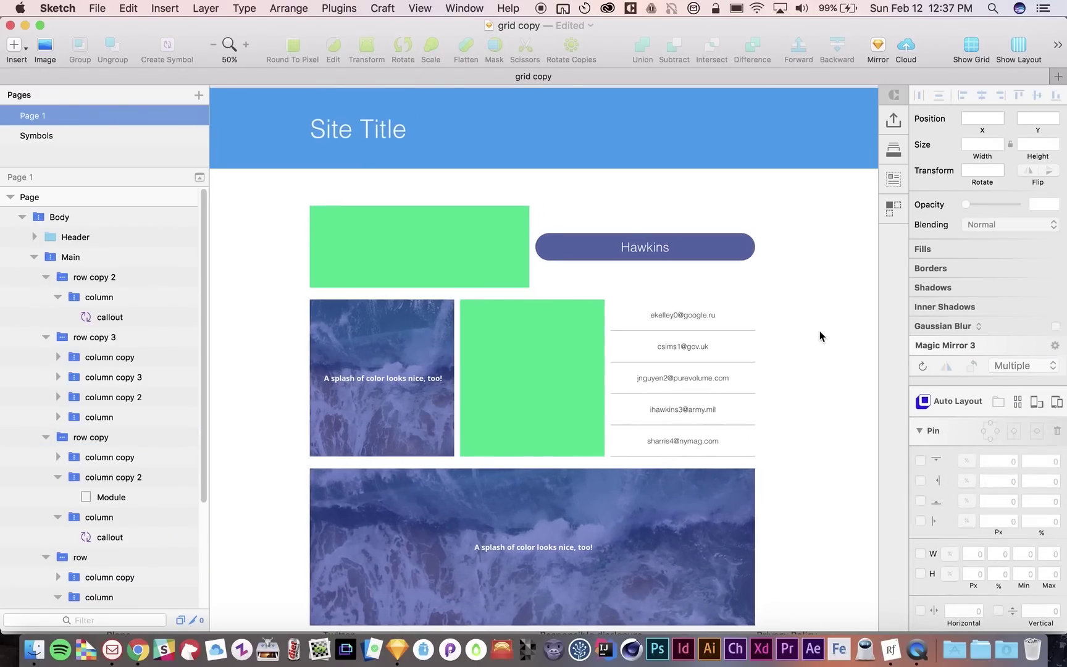
Override the label of the full-width callout in the third row with "Hello world"
scroll(820, 337, "down", 10)
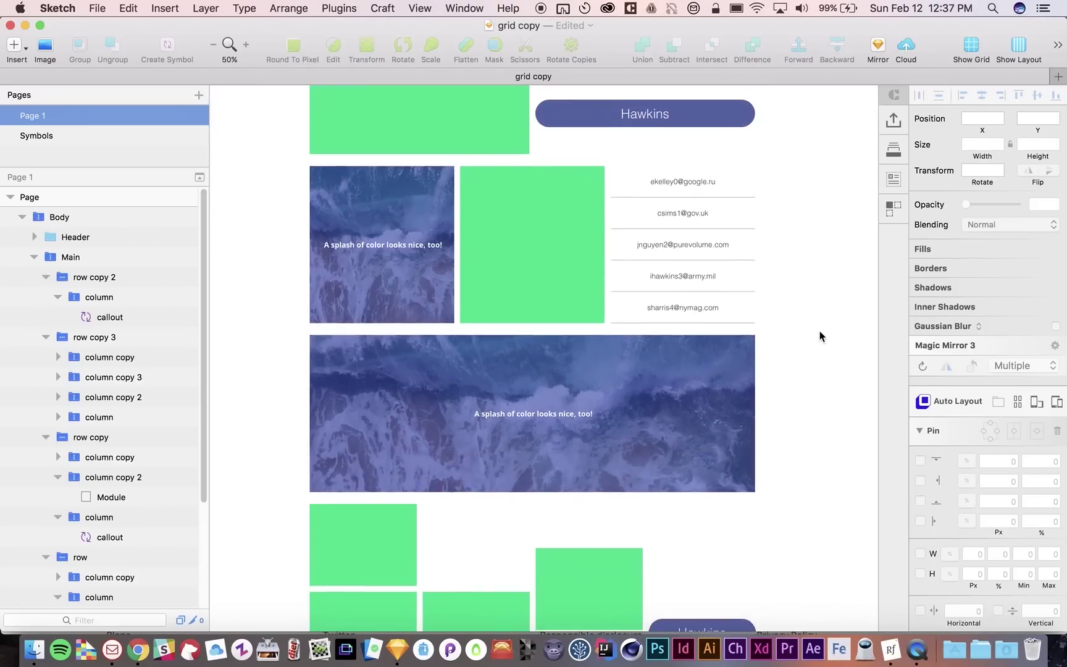
scroll(819, 330, "up", 4)
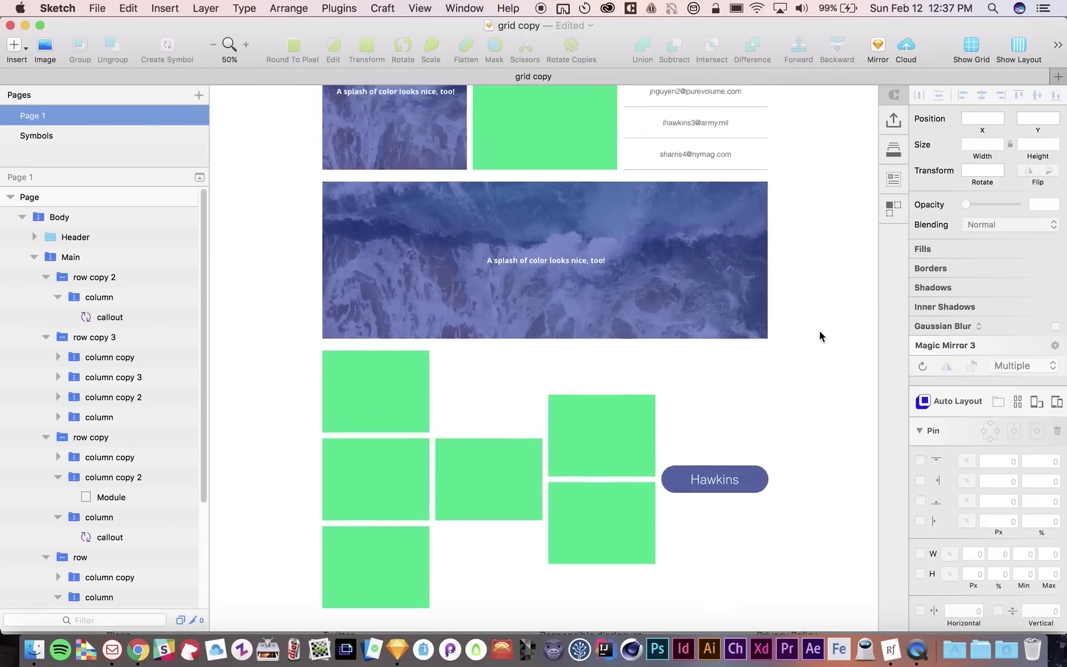
left_click(708, 263)
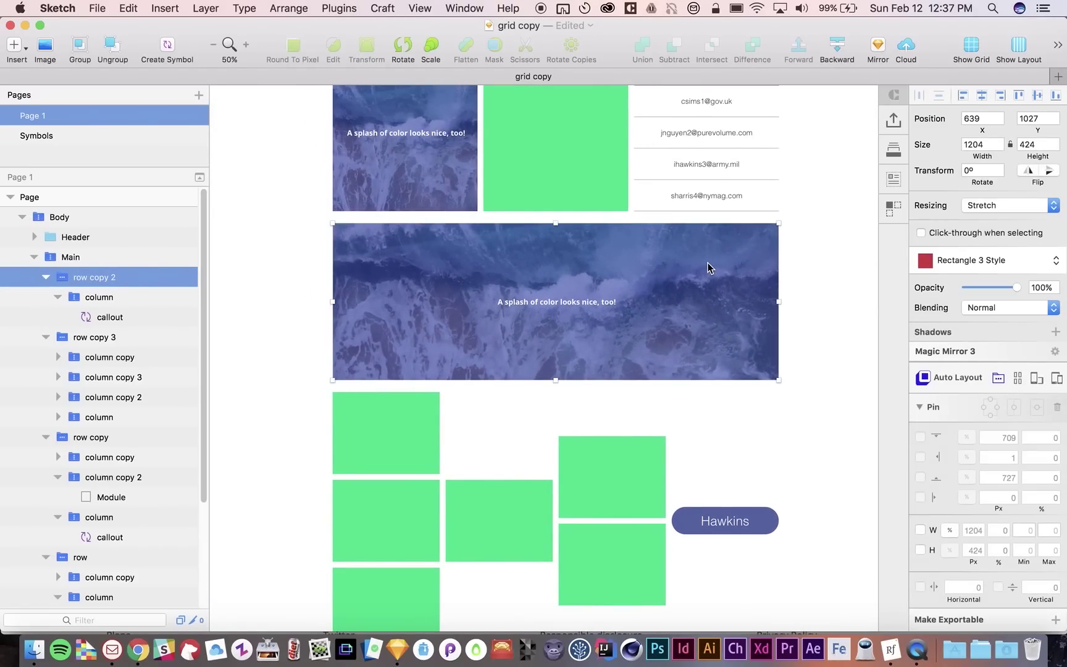
double_click(633, 270)
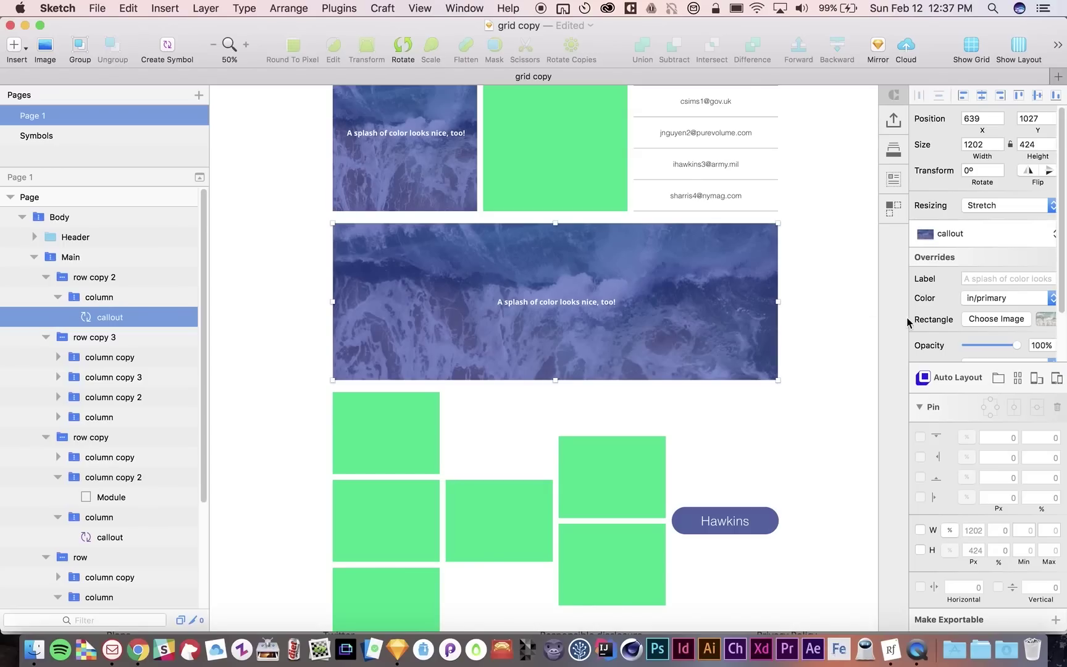
left_click(982, 278)
type("Hello world")
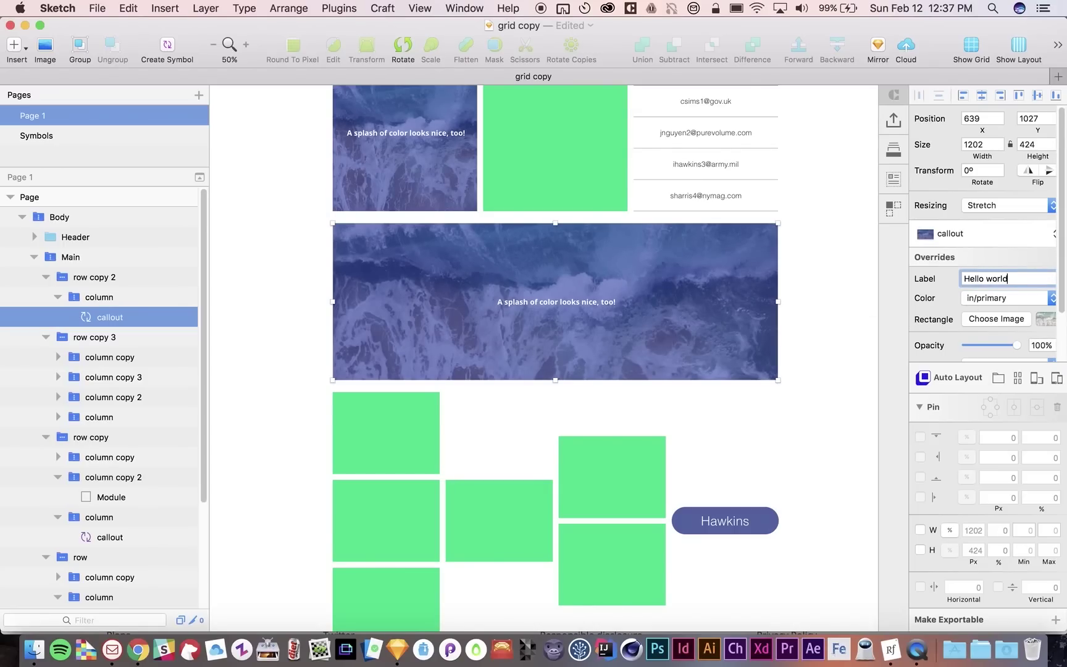
key("Return")
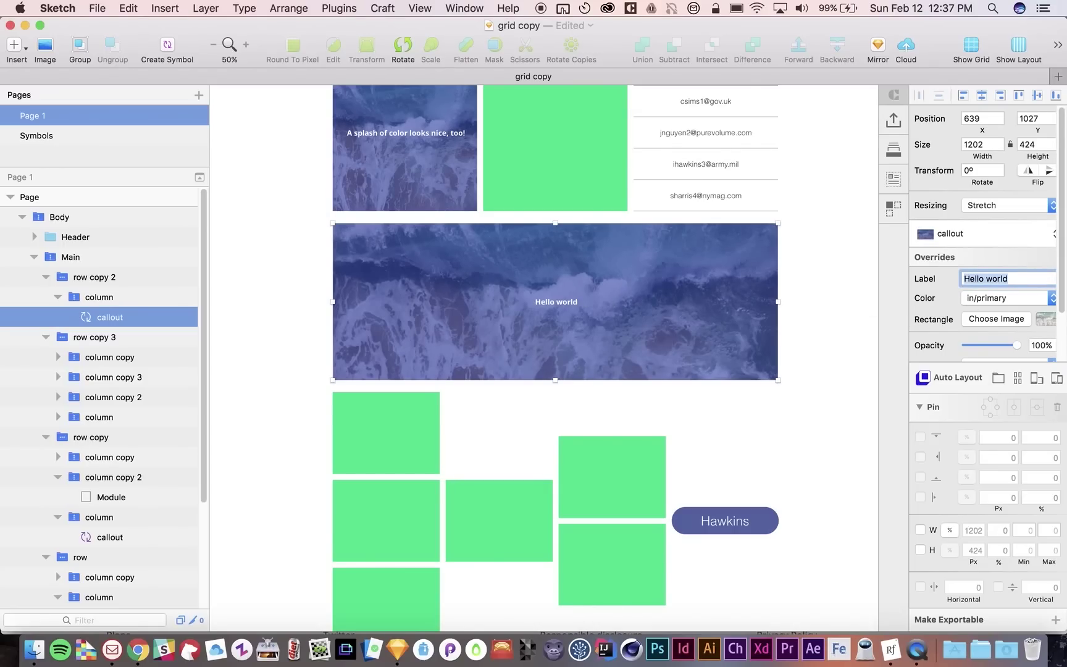
Override the full-width "Hello world" callout's color with in/secondary, followed by in/accent
left_click(1006, 299)
left_click(1002, 322)
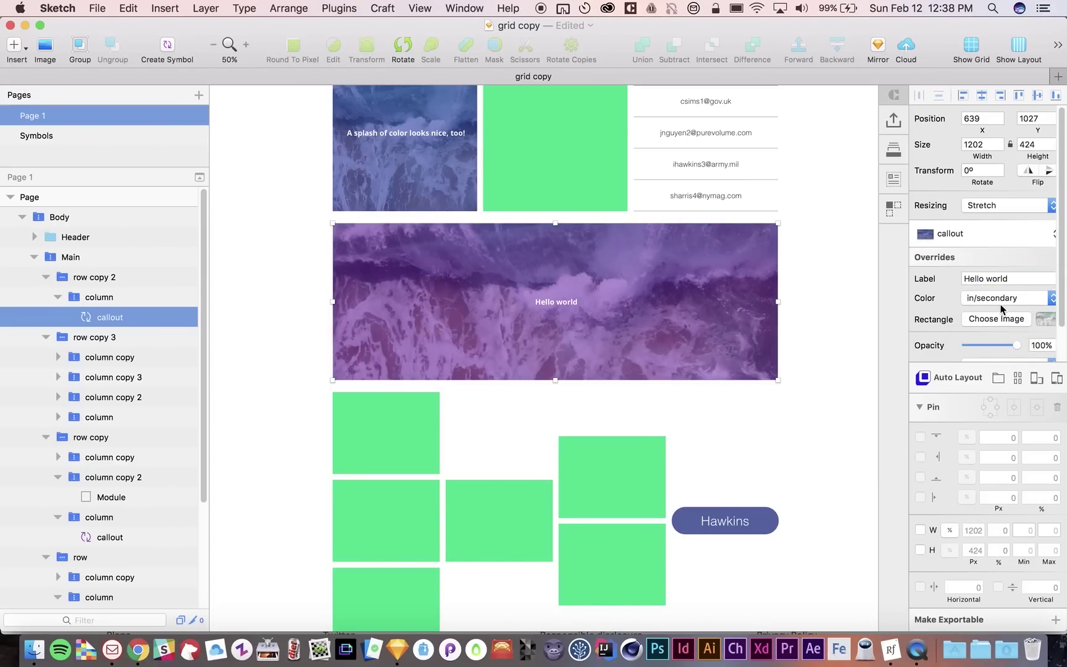
left_click(1001, 303)
left_click(1000, 302)
left_click(998, 299)
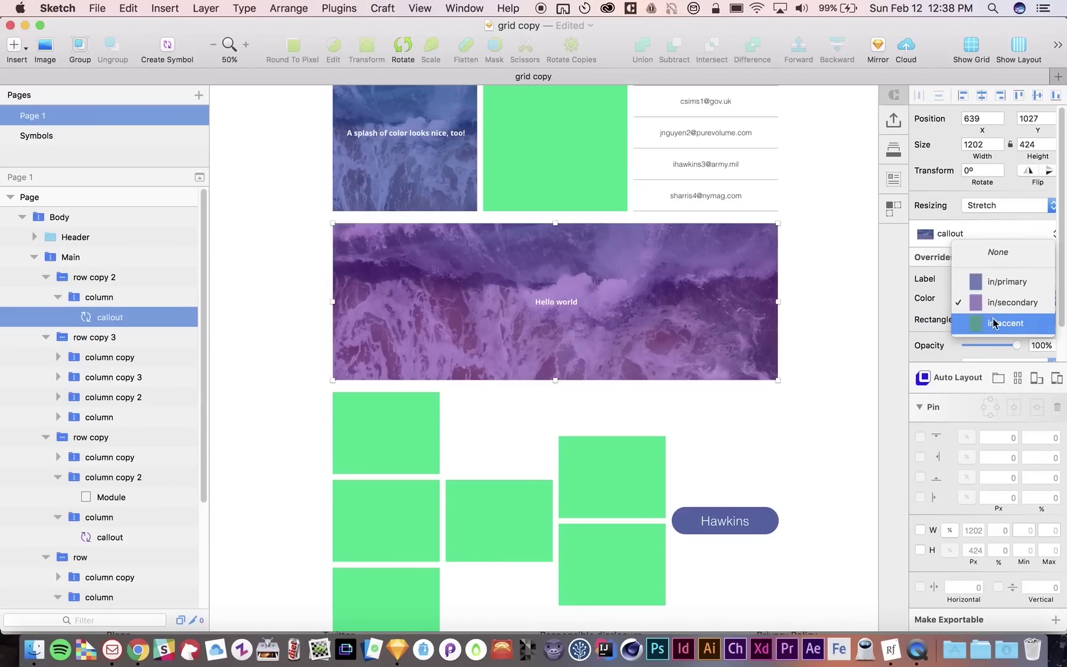
left_click(994, 323)
left_click(855, 332)
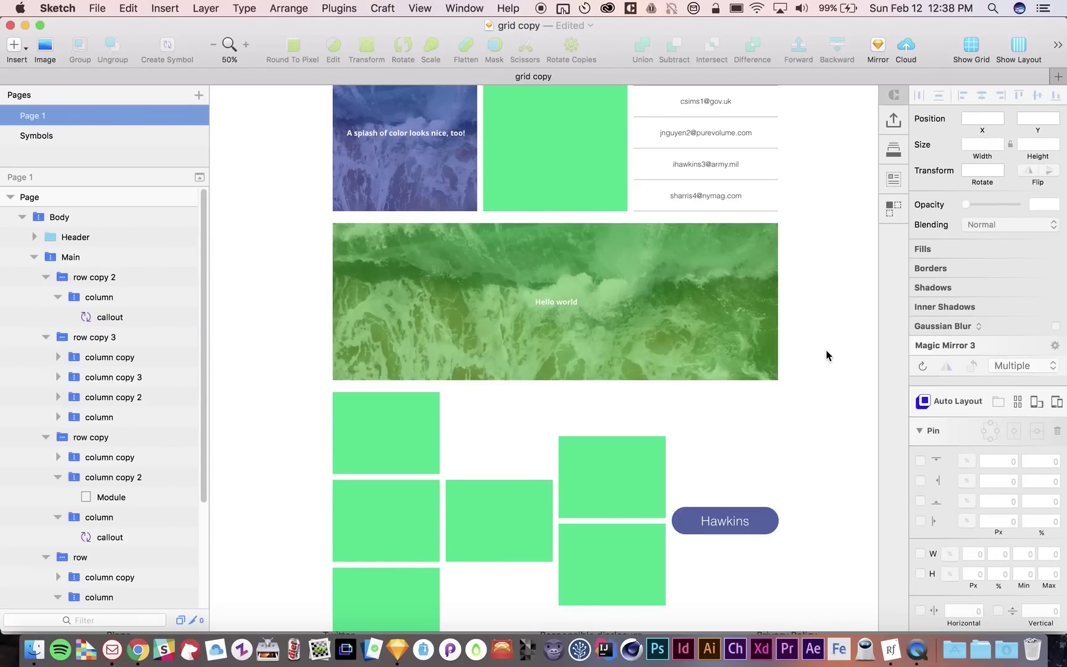
Resize the Page artboard to fit its contents
key("super+minus")
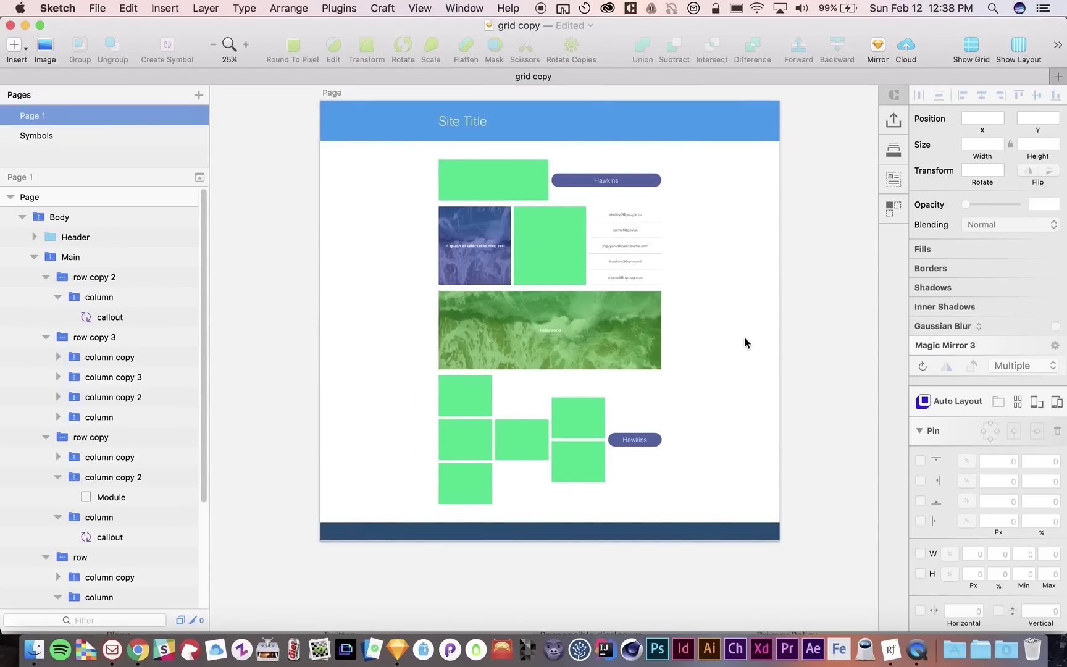
scroll(745, 337, "up", 1)
left_click(337, 103)
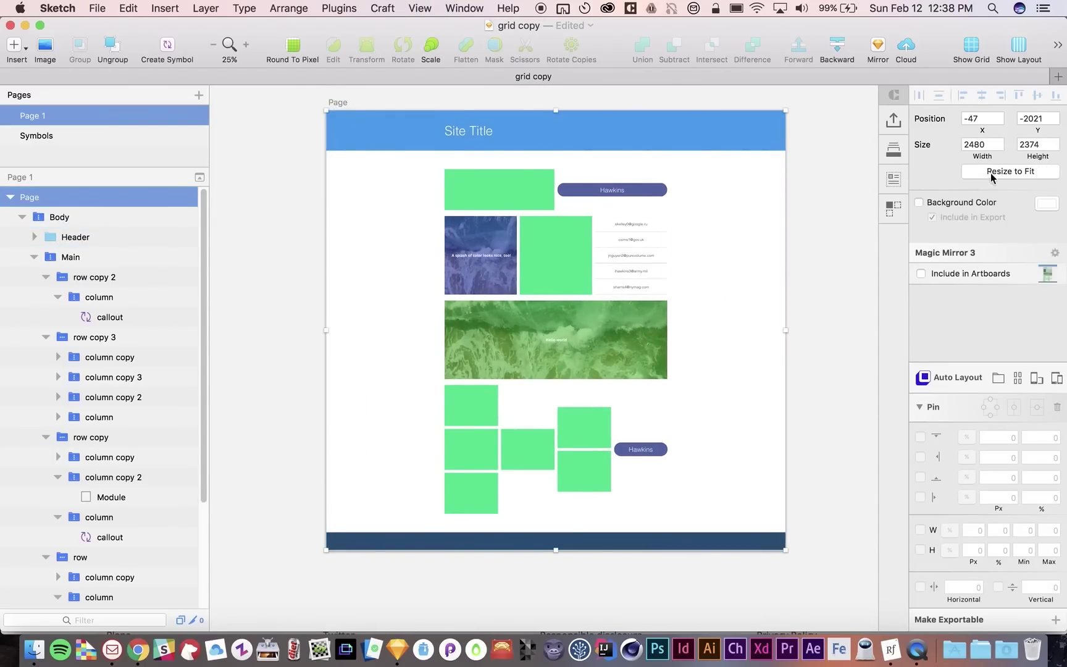
left_click(1008, 172)
left_click(824, 277)
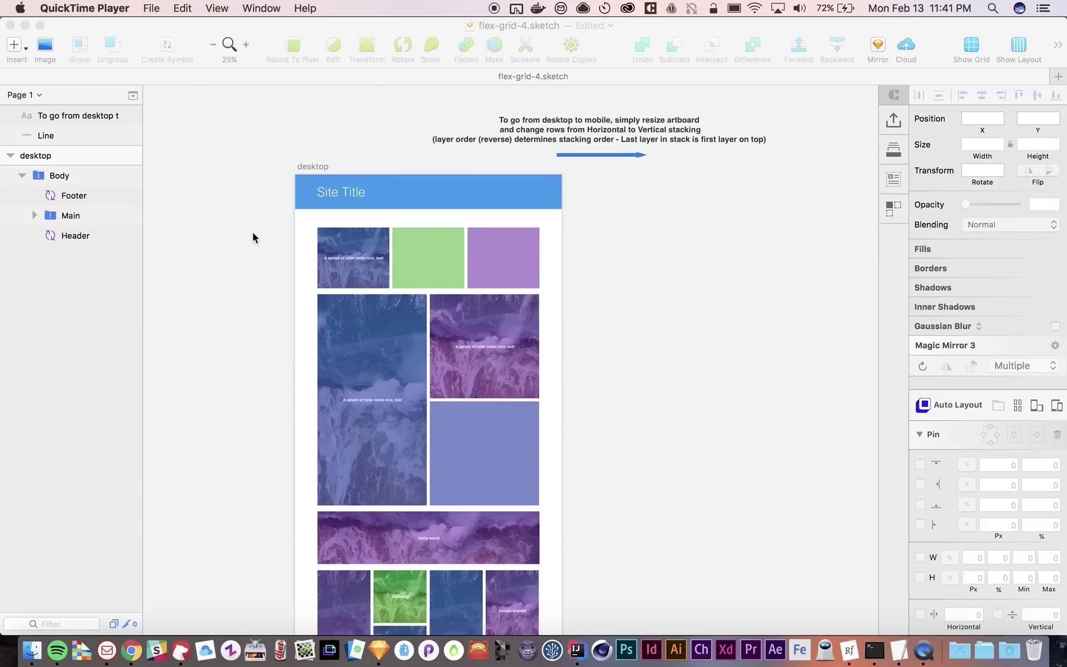
Duplicate the desktop artboard in flex-grid-4.sketch
left_click(252, 233)
left_click(313, 166)
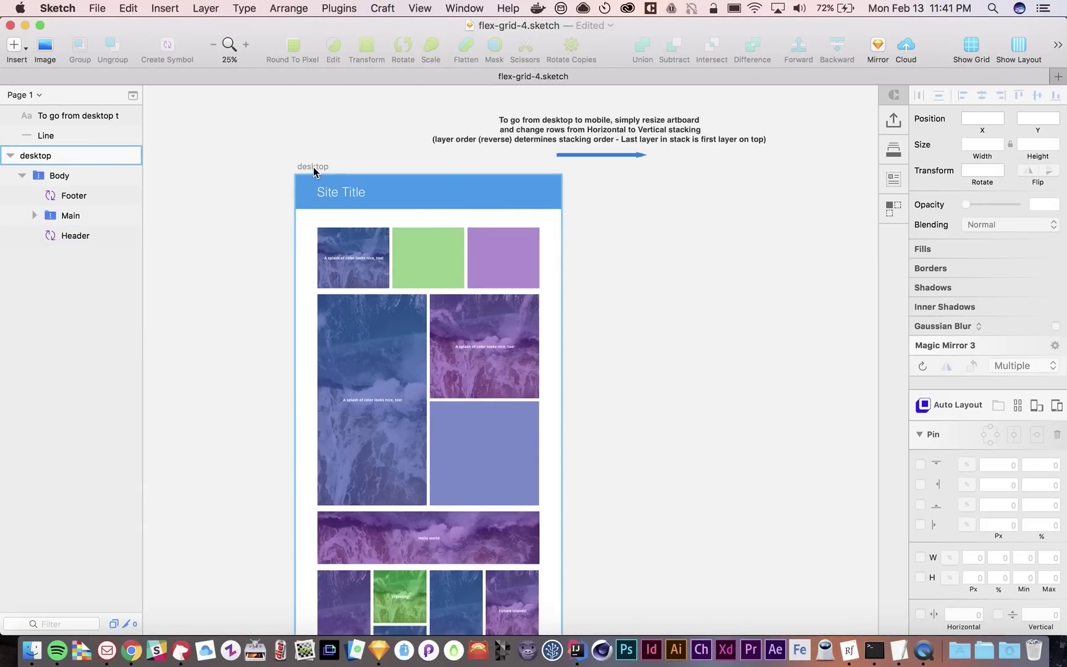
left_click(314, 171)
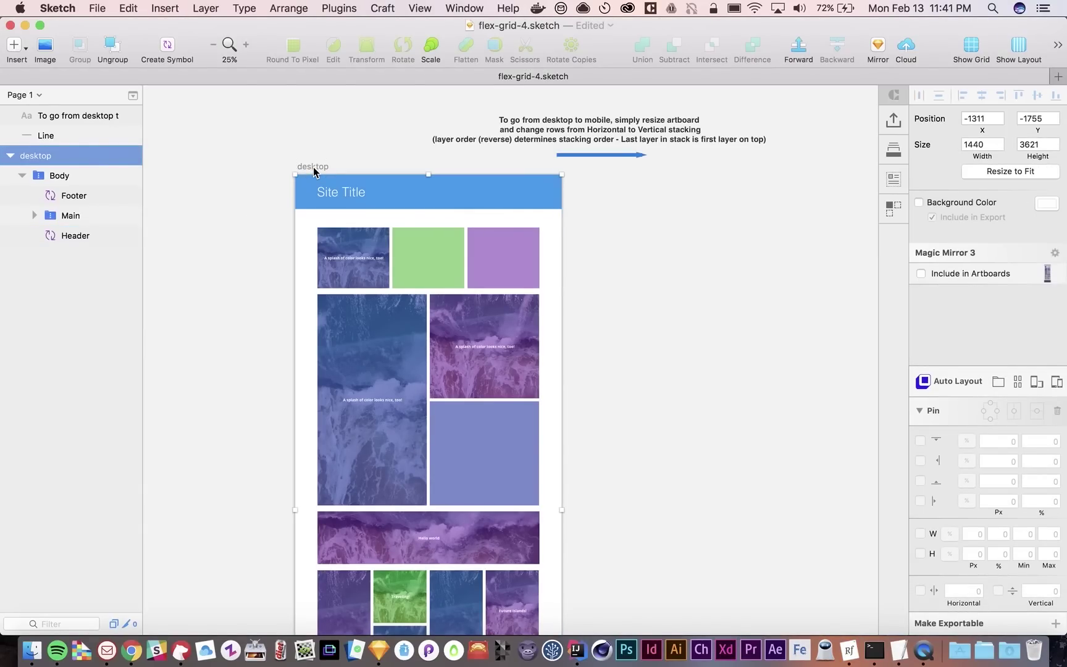
scroll(314, 172, "down", 5)
scroll(314, 172, "right", 5)
key("super+d")
scroll(405, 207, "up", 5)
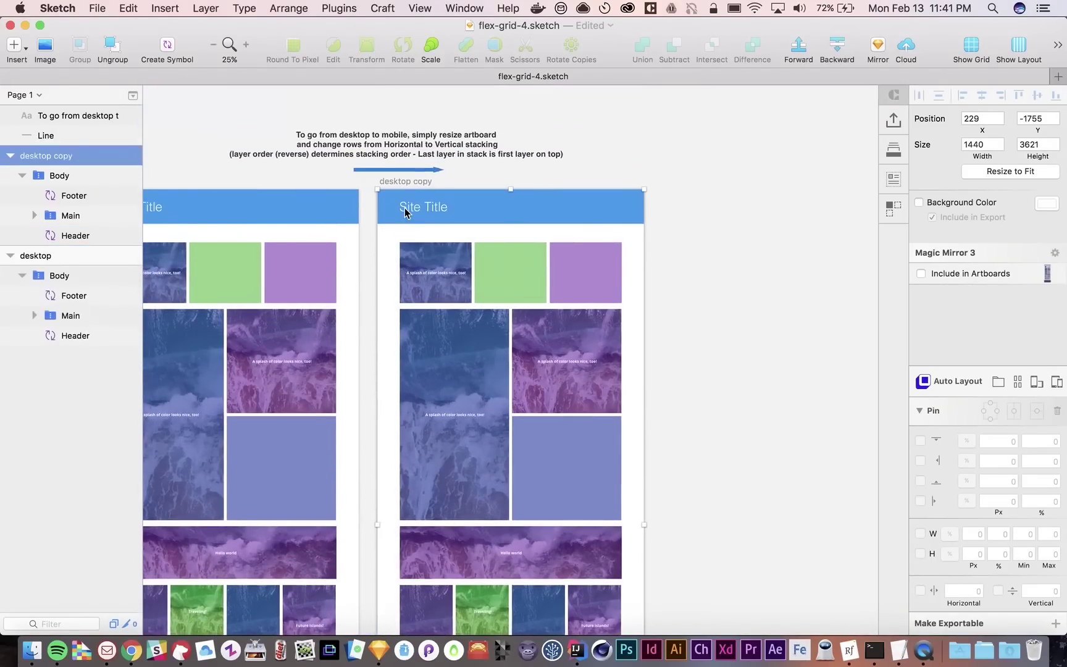
Set the duplicated desktop artboard's width to 400 and refresh its layout so the contents adapt
left_click(506, 168)
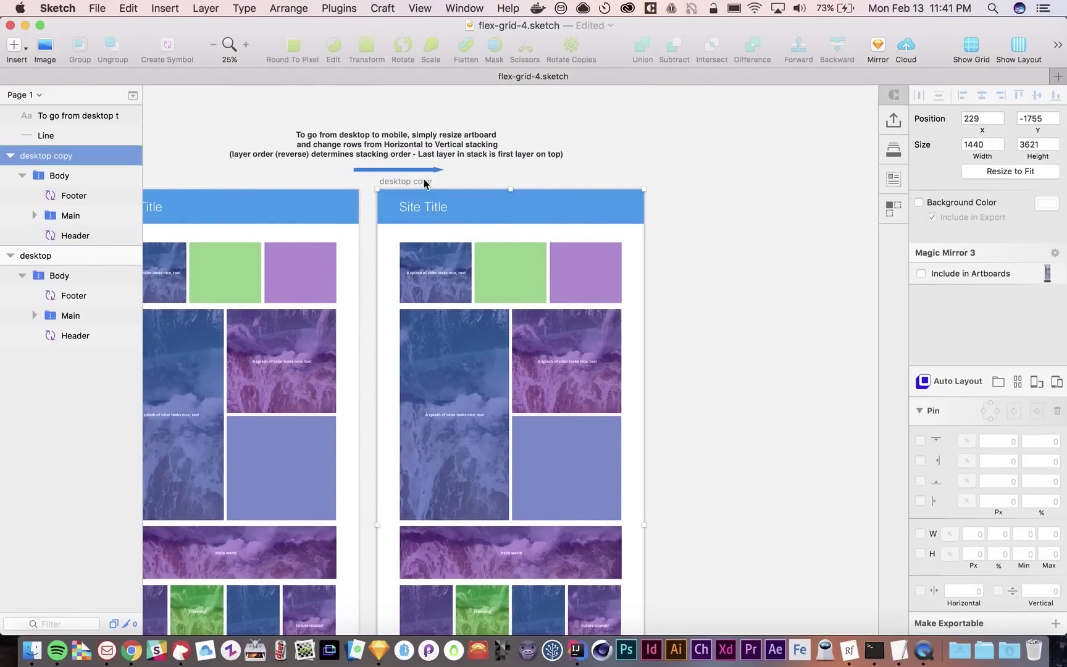
left_click(980, 143)
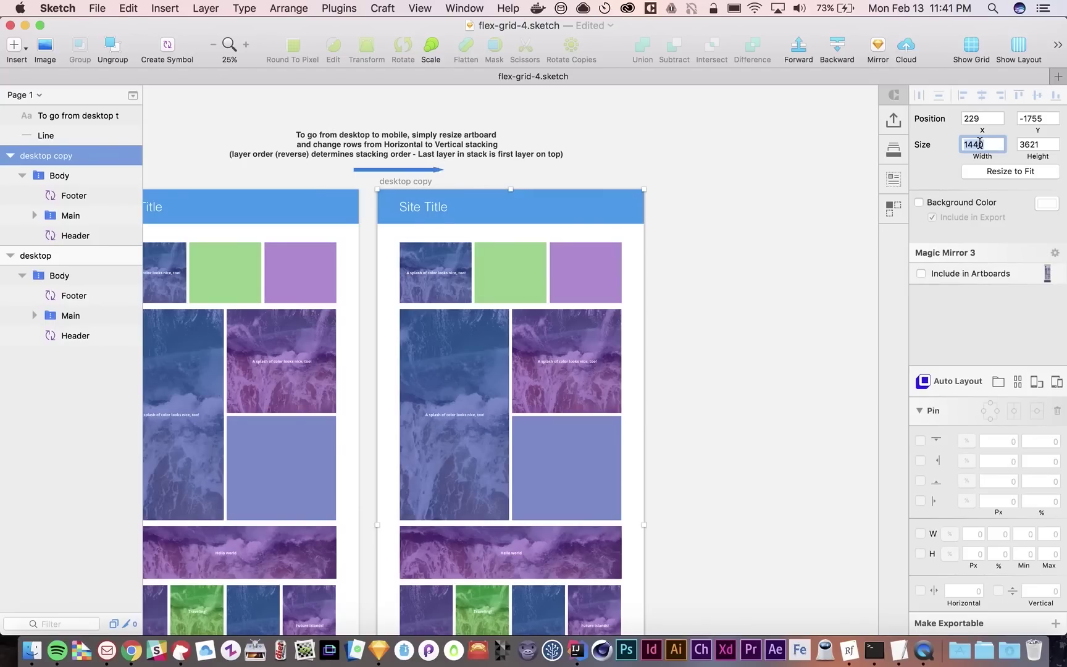
type("400")
key("Return")
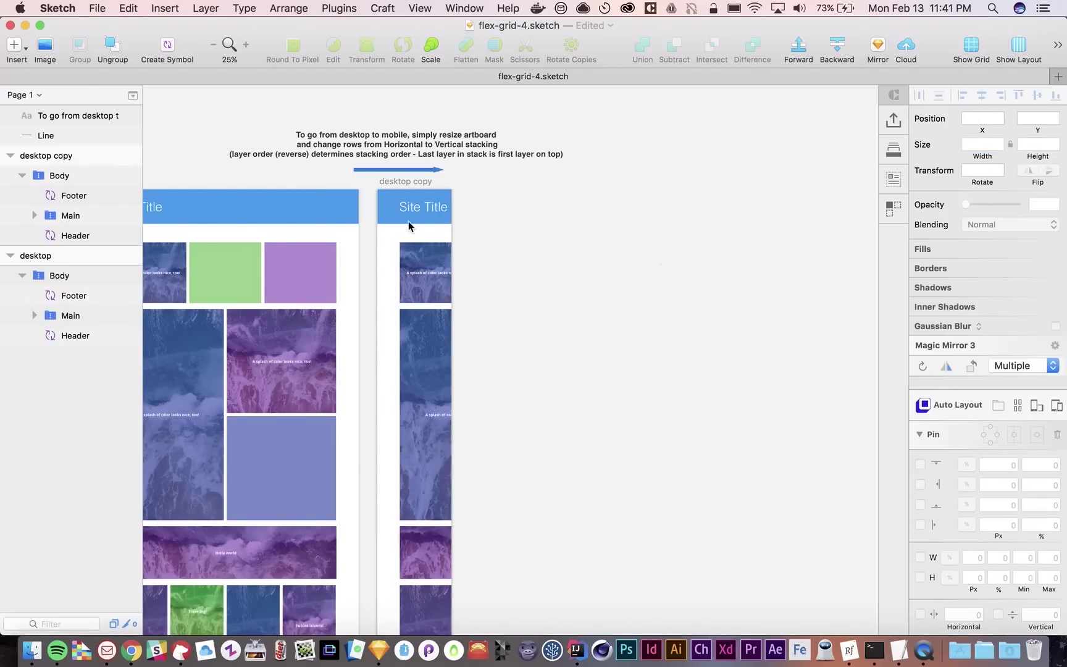
left_click(419, 209)
left_click(498, 316)
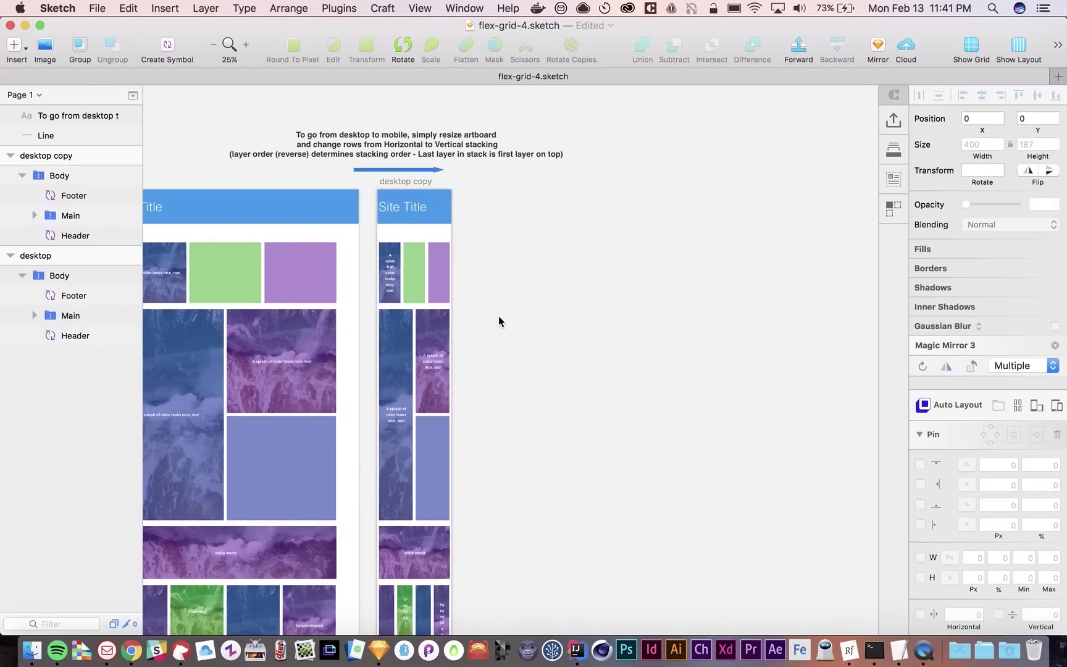
scroll(499, 316, "left", 5)
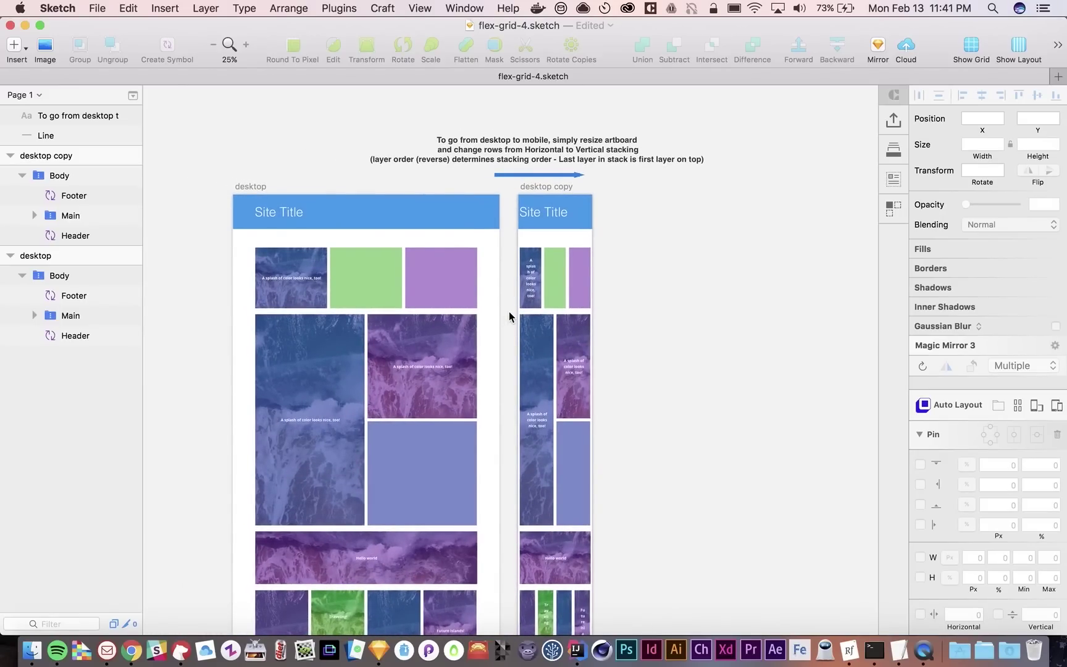
Switch the first row's stack in the desktop copy artboard from Horizontal to Vertical
left_click(557, 285)
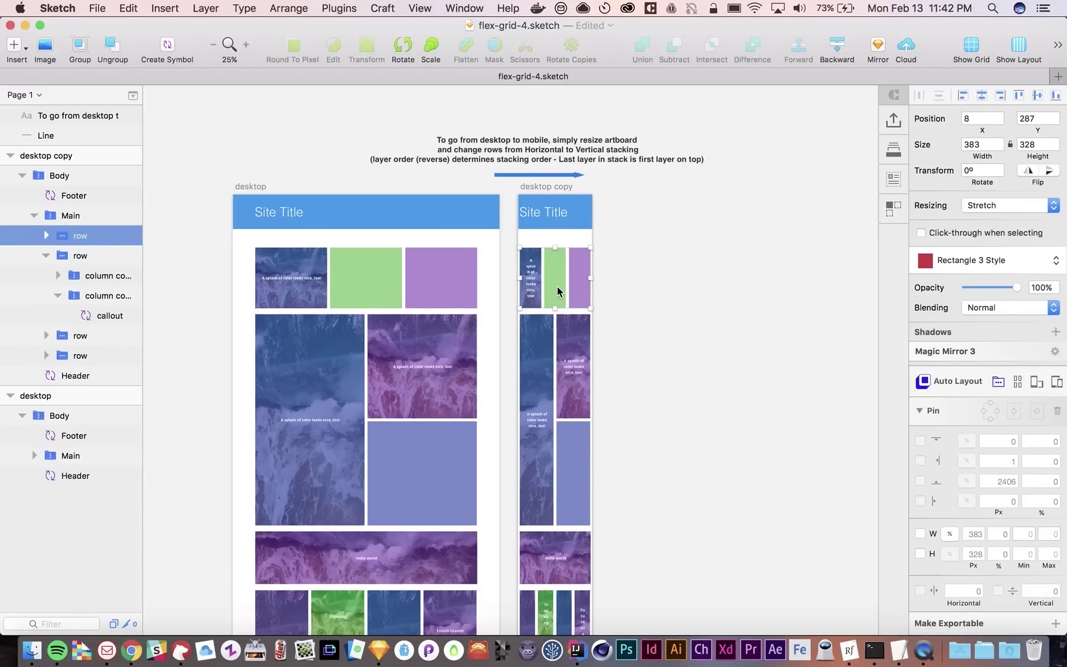
left_click(999, 383)
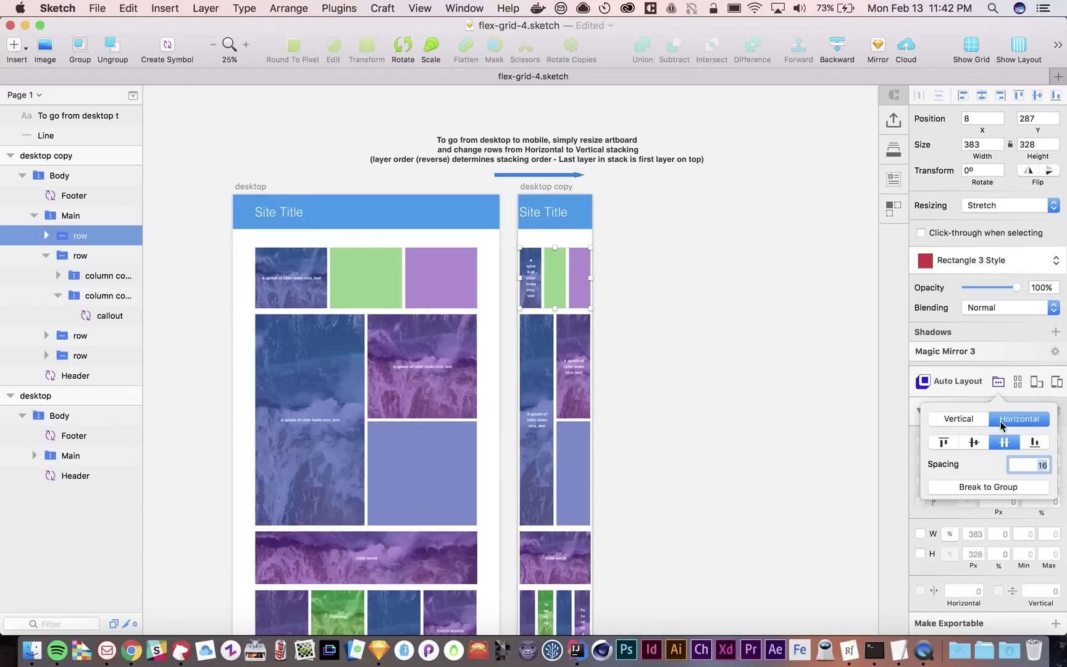
left_click(964, 420)
Switch the second row's stack in the desktop copy artboard to Vertical
left_click(578, 452)
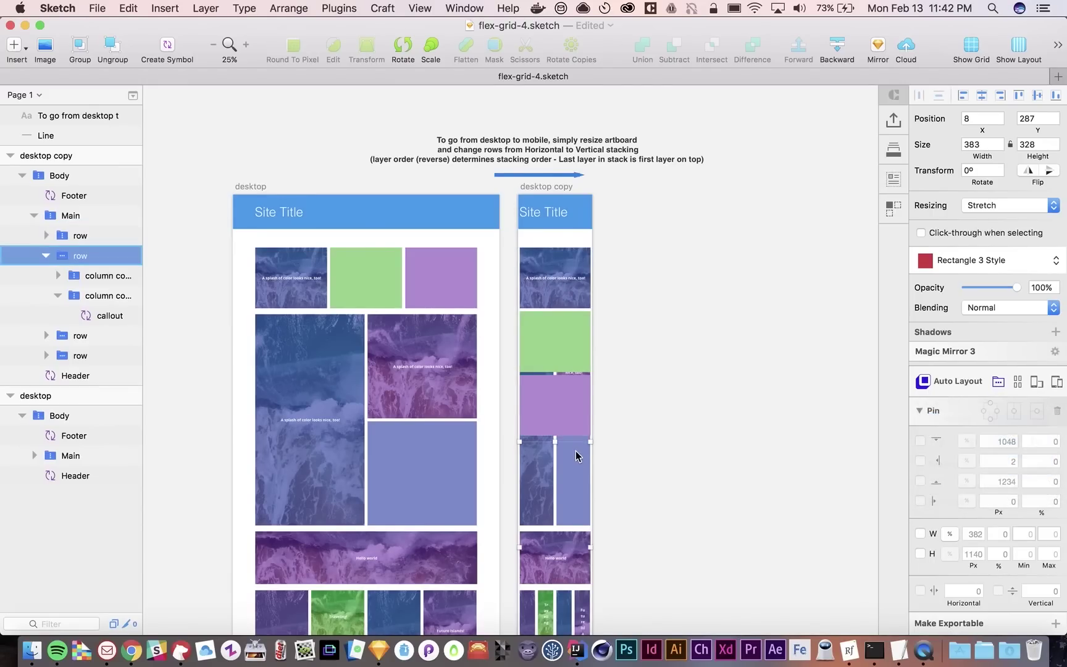
scroll(630, 480, "down", 2)
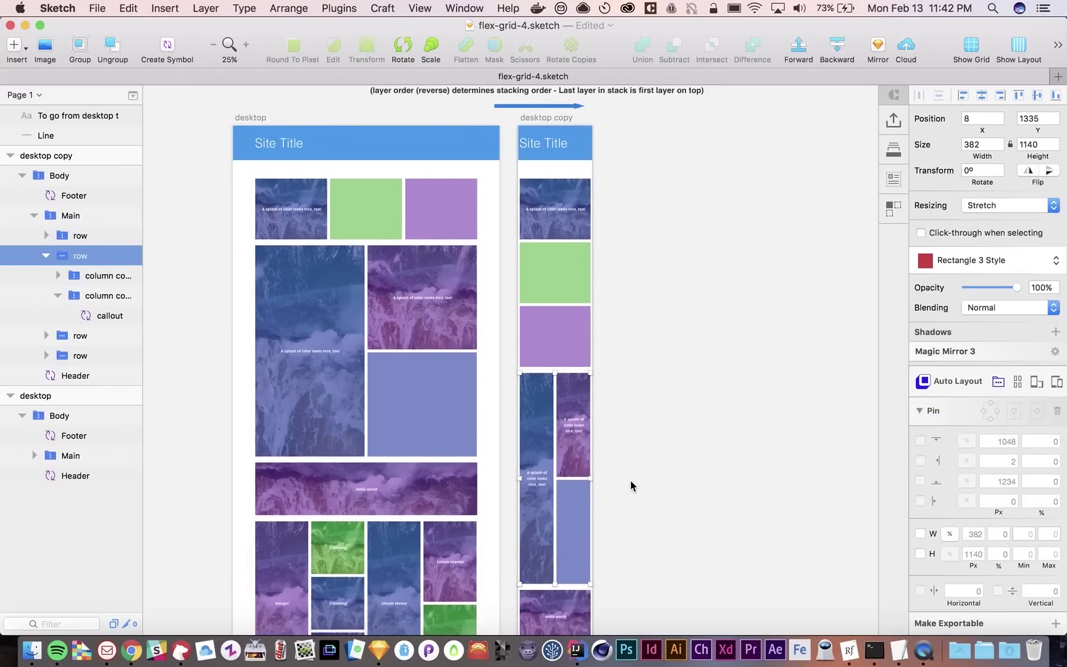
scroll(631, 480, "down", 1)
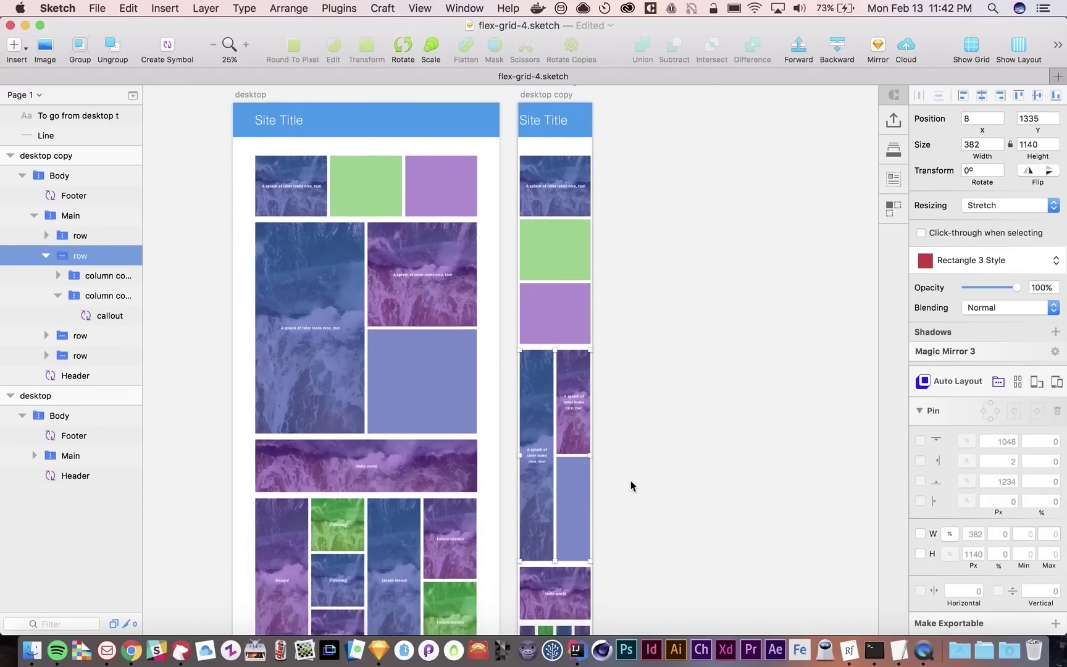
left_click(999, 382)
left_click(959, 418)
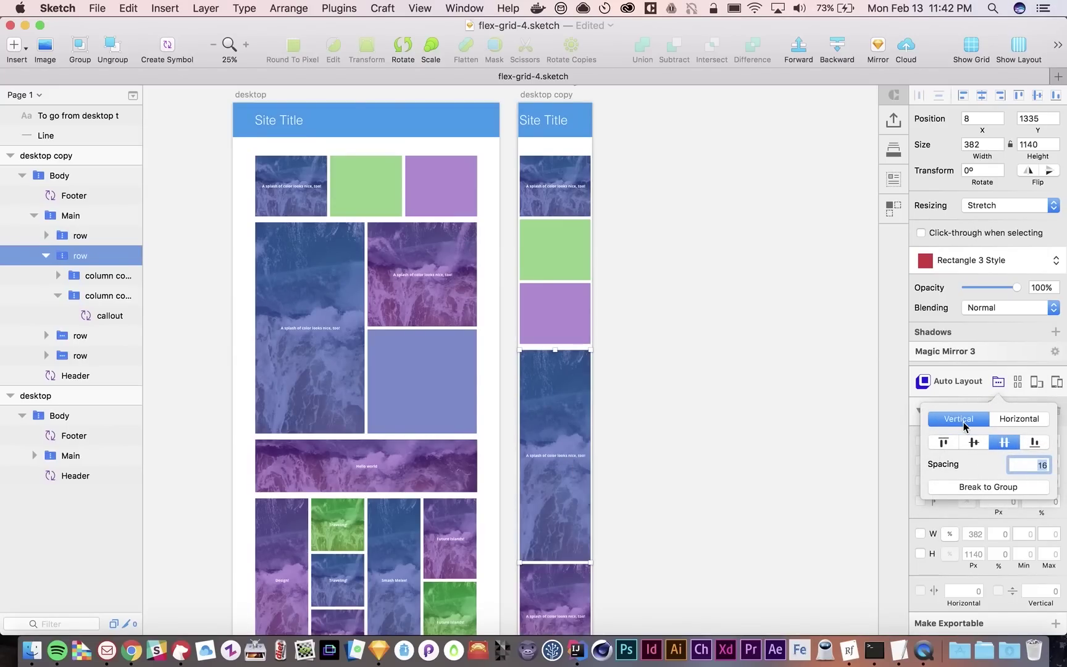
left_click(709, 472)
Resize the desktop copy artboard to fit its first two vertically stacked rows and the remaining content
scroll(708, 474, "up", 3)
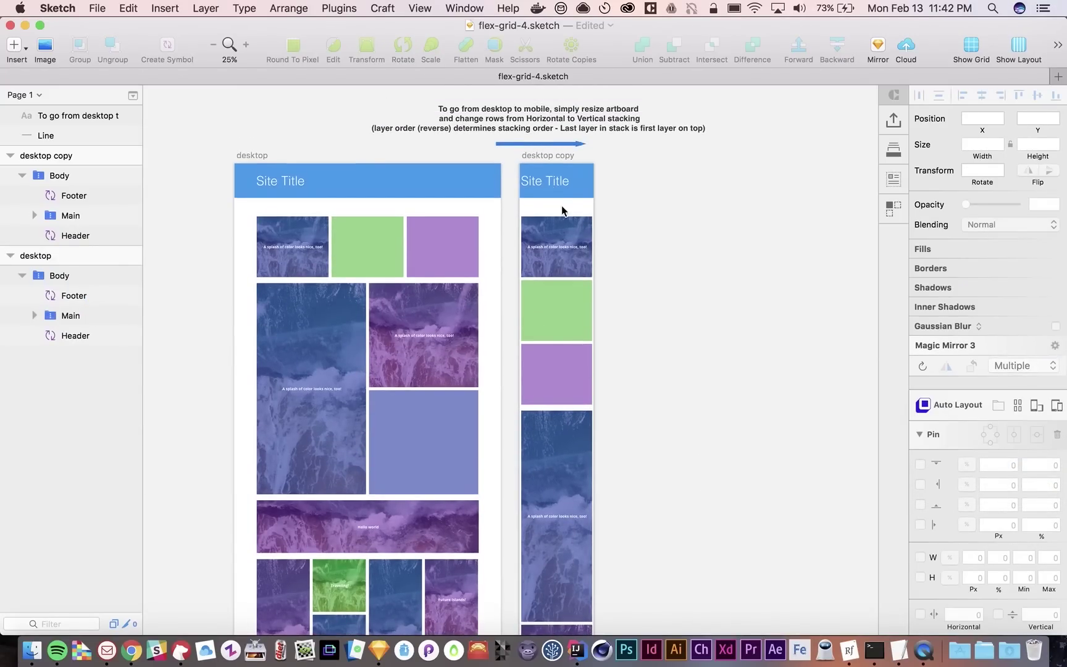
left_click(559, 156)
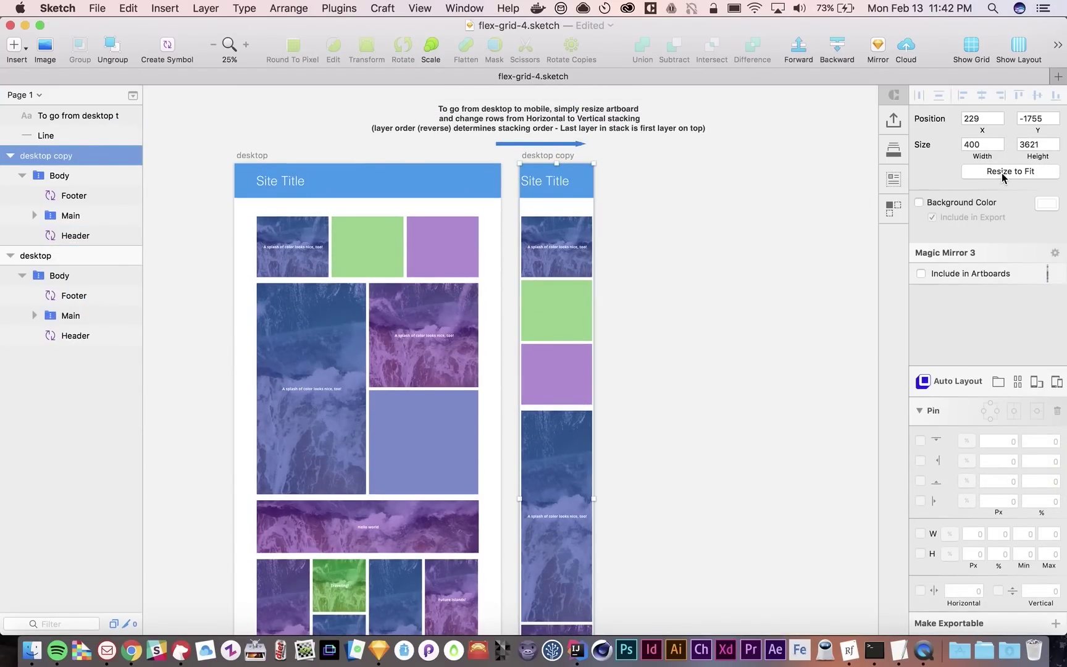
left_click(1010, 172)
scroll(658, 435, "down", 10)
scroll(658, 433, "down", 3)
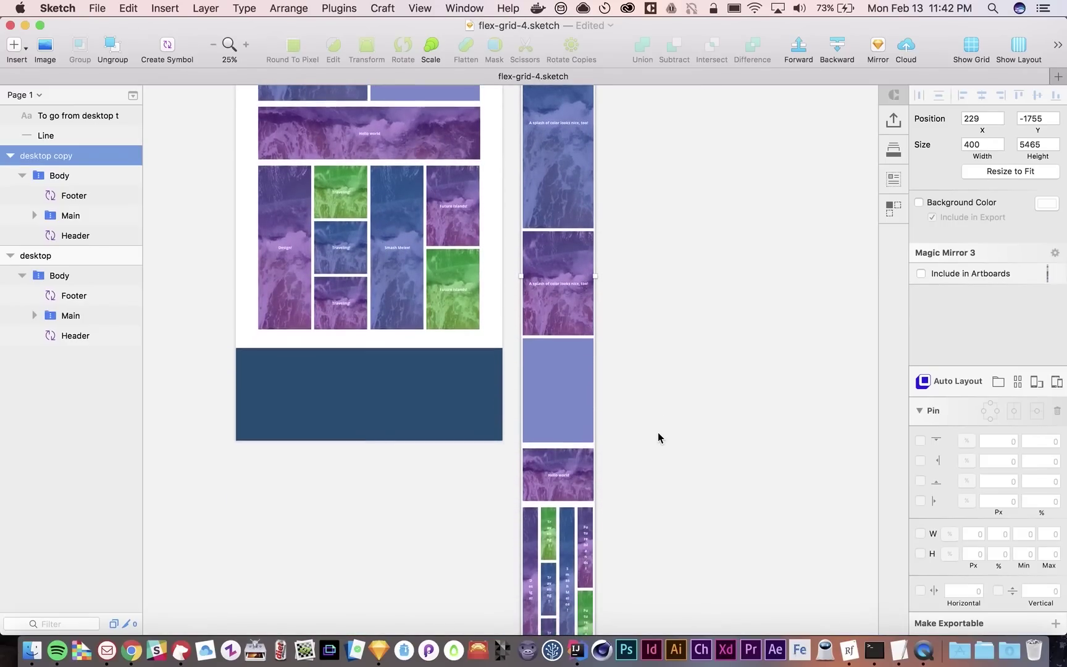
Switch the stack of the "Hello world" callout row in the desktop copy artboard to Vertical
left_click(677, 478)
left_click(539, 482)
left_click(538, 482)
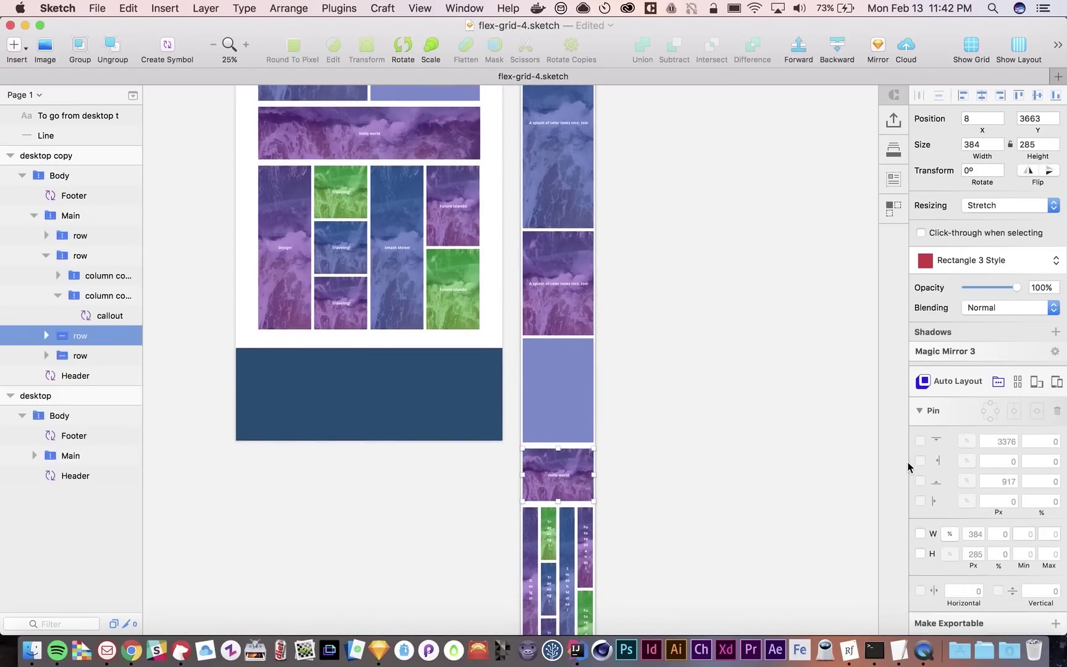
left_click(998, 382)
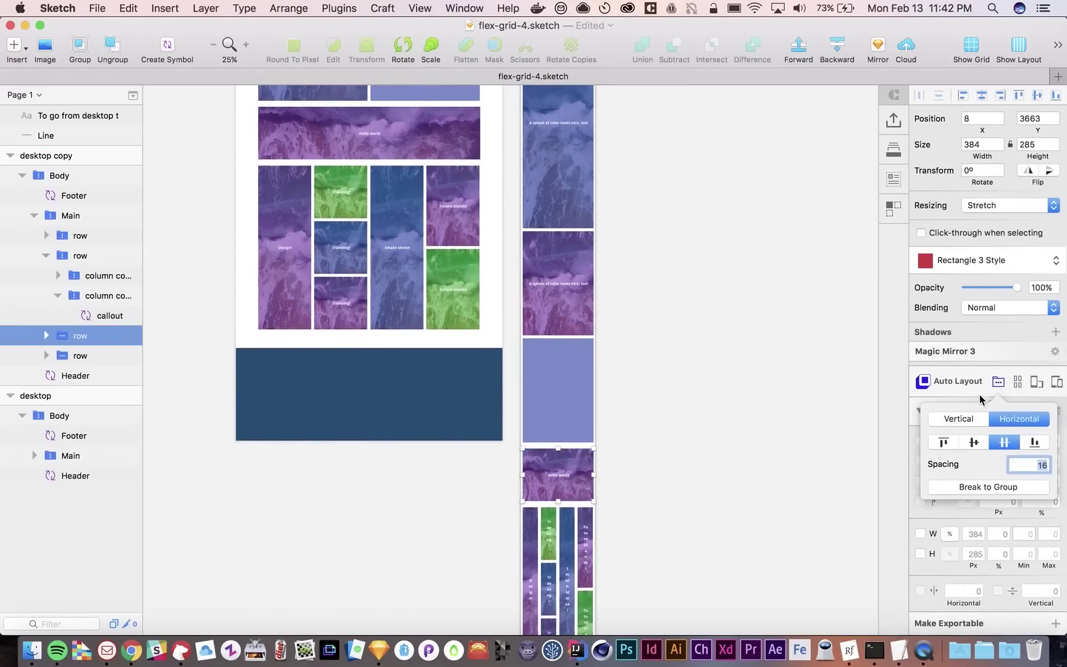
left_click(959, 419)
key("Return")
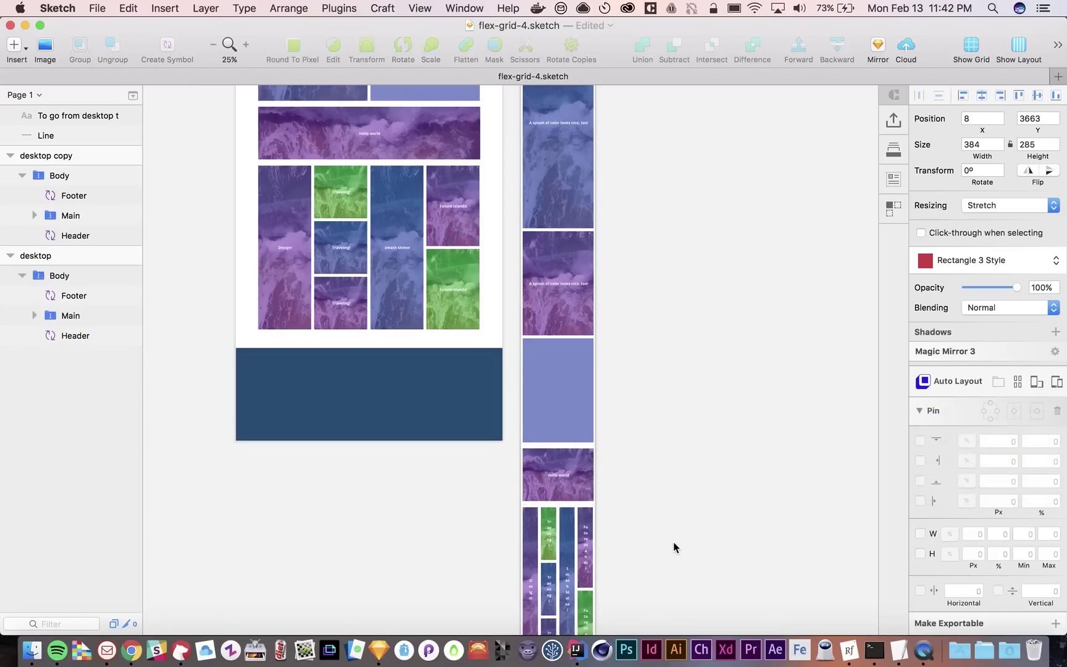
Switch the last row's four-column stack in the desktop copy artboard to Vertical
left_click(562, 484)
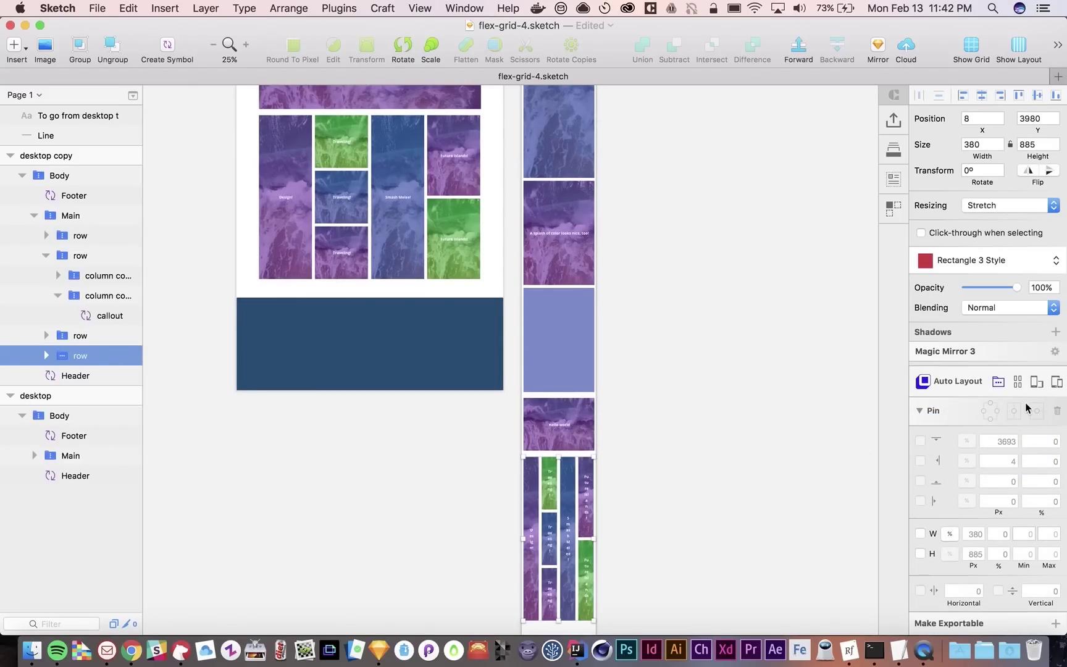
left_click(998, 382)
left_click(950, 417)
key("Return")
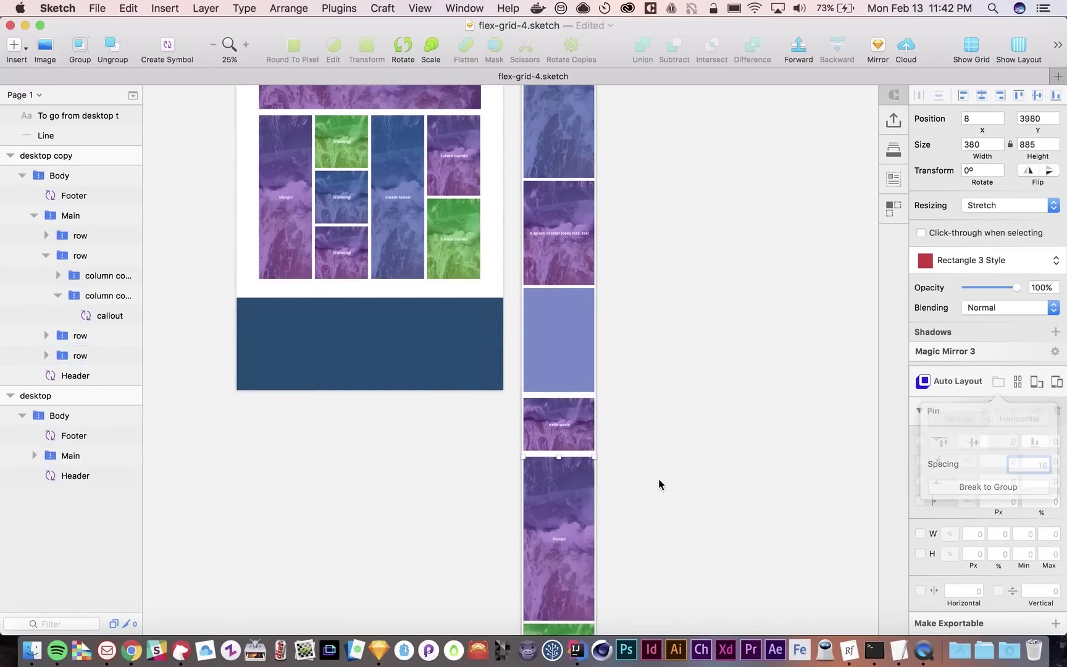
Refit the desktop copy artboard to its fully vertical content and view it beside the desktop artboard
scroll(658, 479, "down", 5)
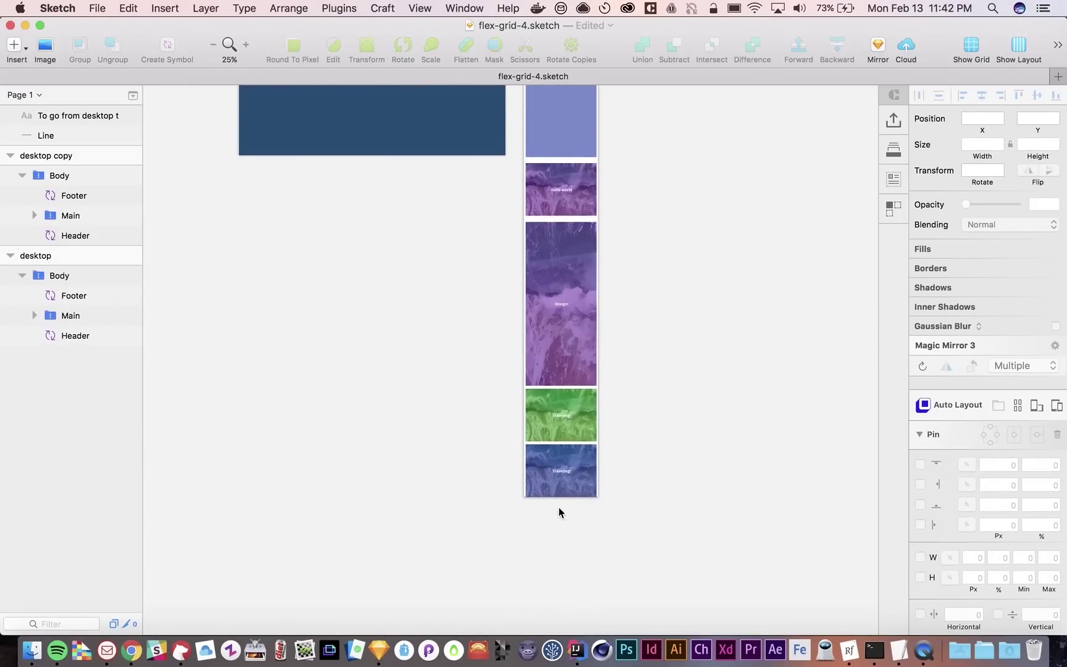
scroll(553, 483, "up", 10)
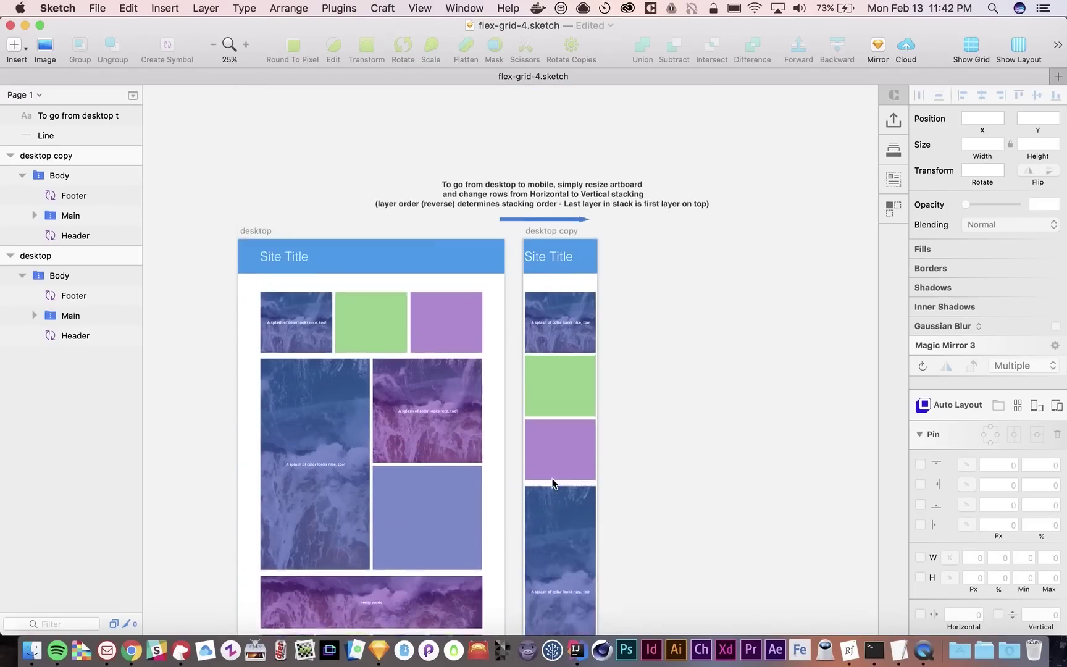
left_click(543, 286)
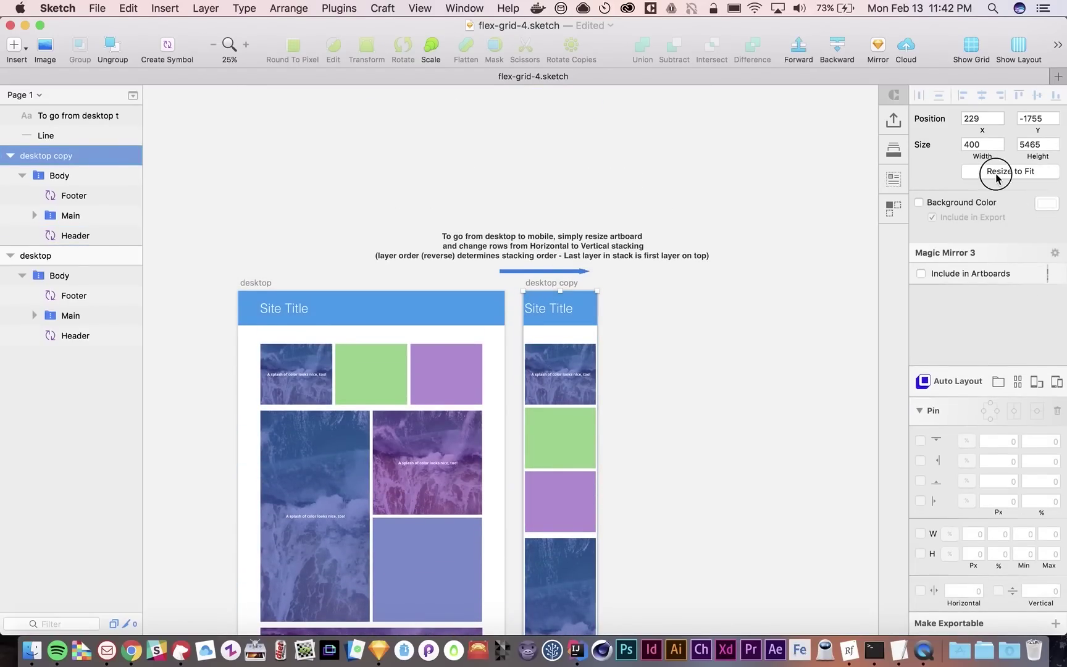
key("super+1")
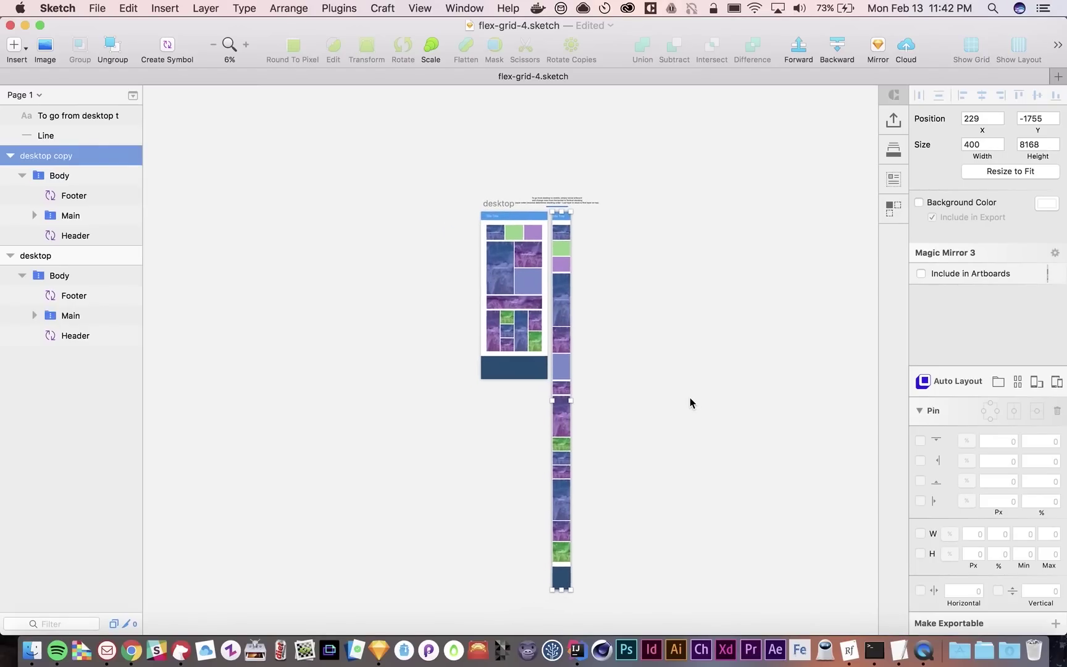
left_click(517, 450)
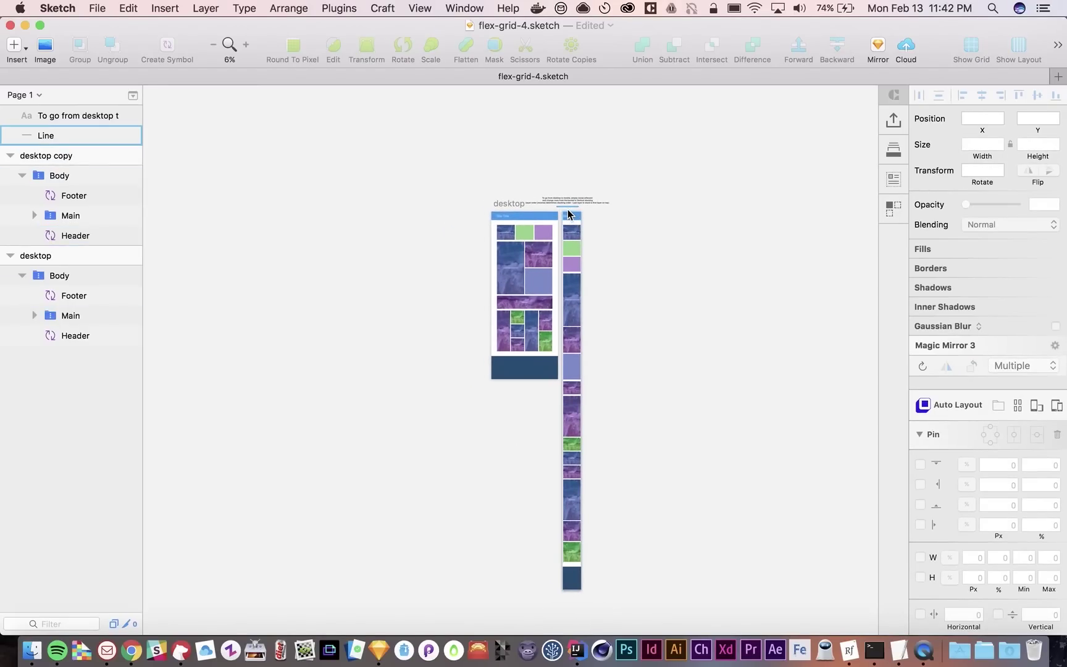
key("super+equal")
key("super+equal")
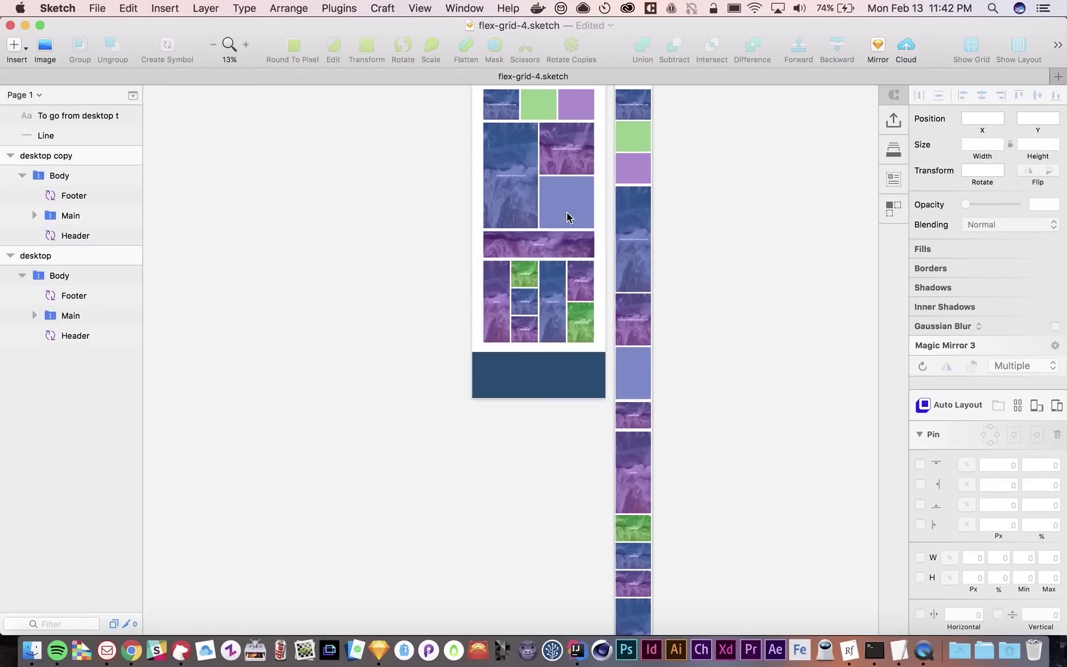
scroll(567, 217, "down", 15)
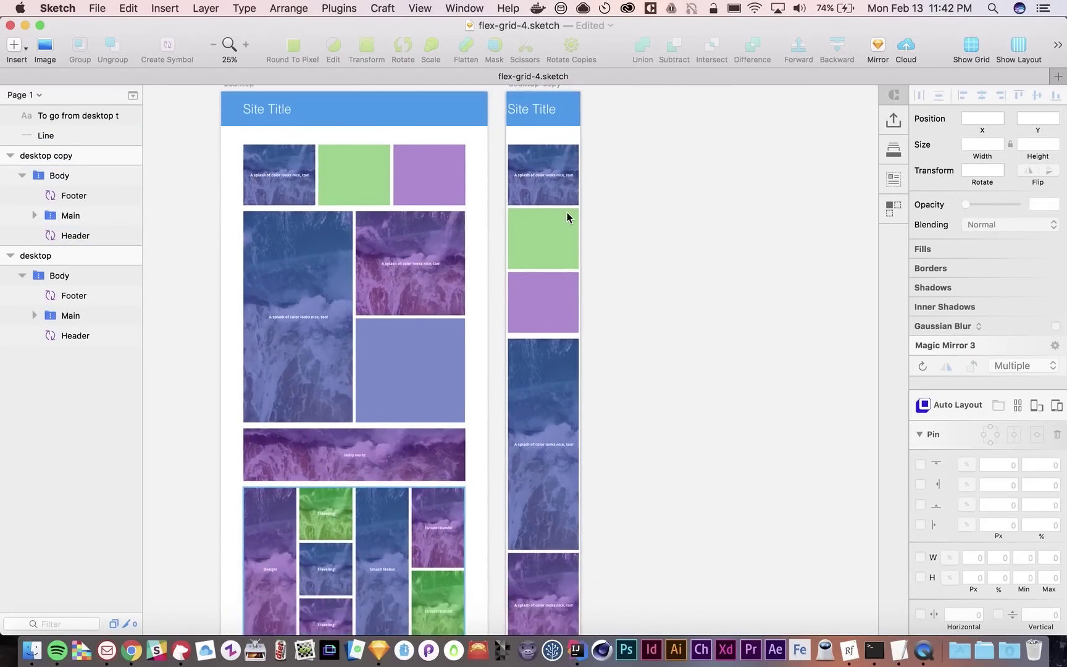
Shorten the first row of three stacked blocks in the desktop copy artboard by raising its lower edge
scroll(567, 217, "up", 15)
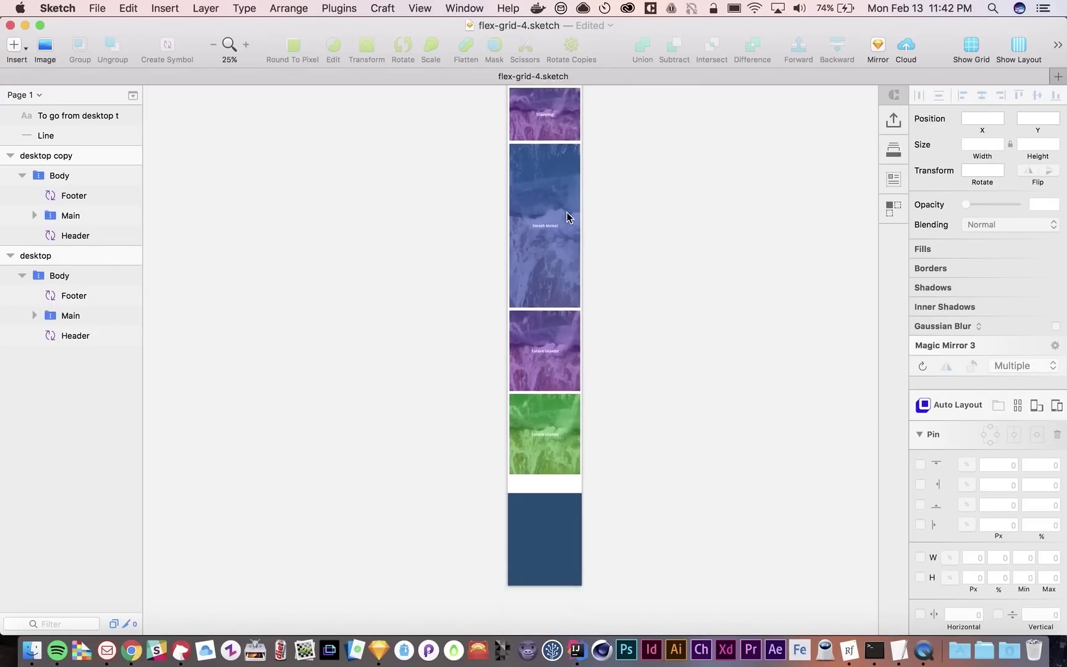
scroll(567, 217, "up", 5)
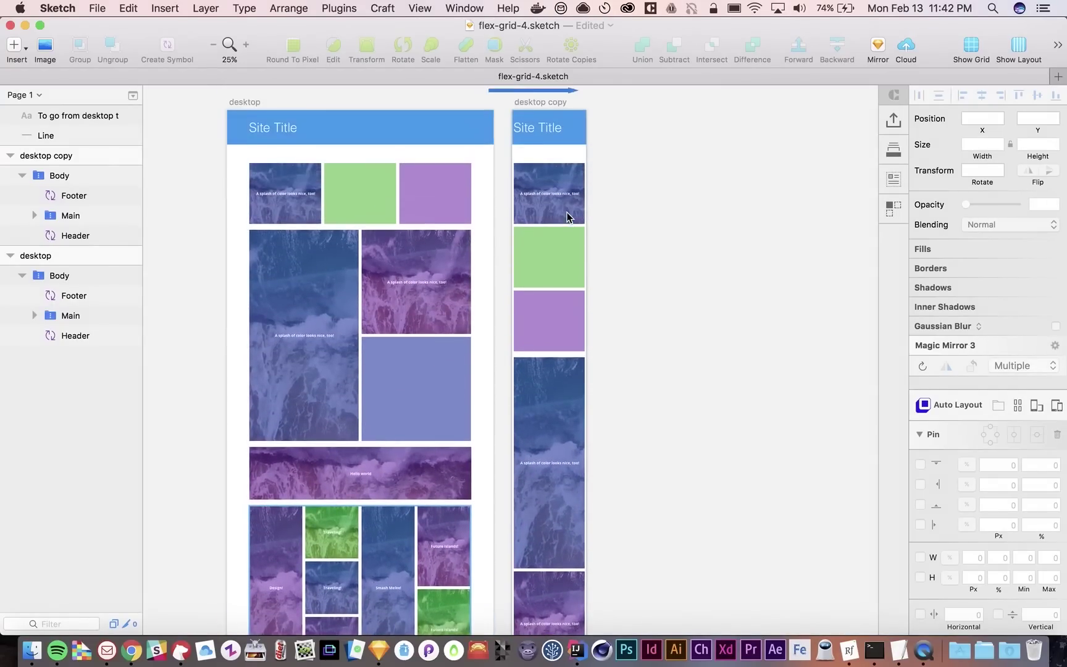
left_click(556, 245)
left_click_drag(549, 357, 559, 300)
left_click(579, 339)
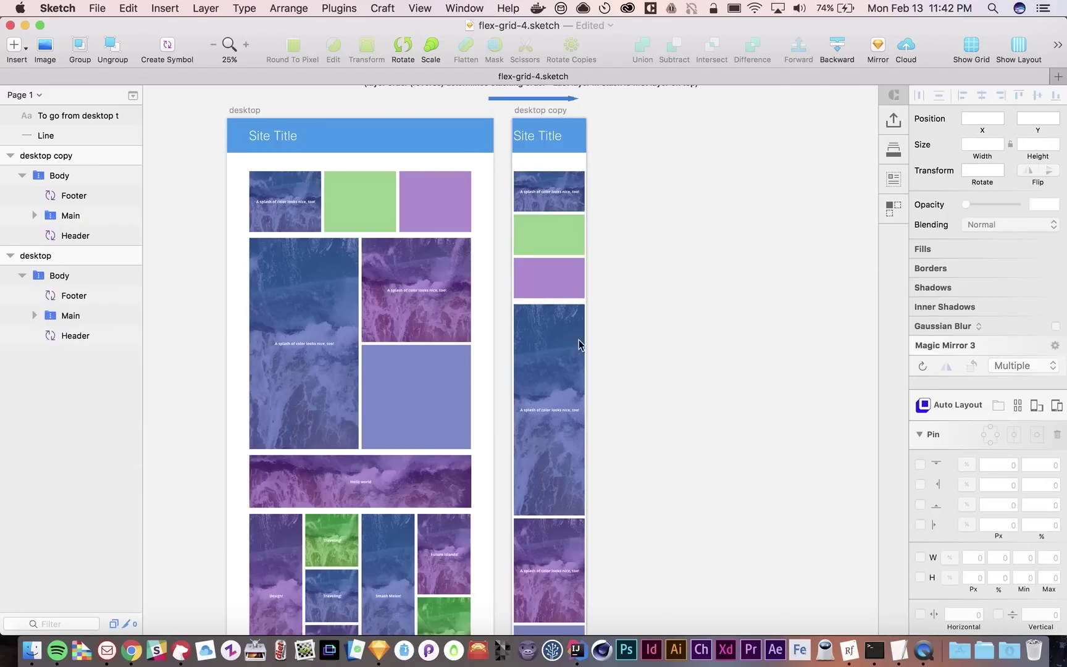
Shrink the column holding the tall blue callout in the desktop copy's second row to about 449 px high
left_click(571, 349)
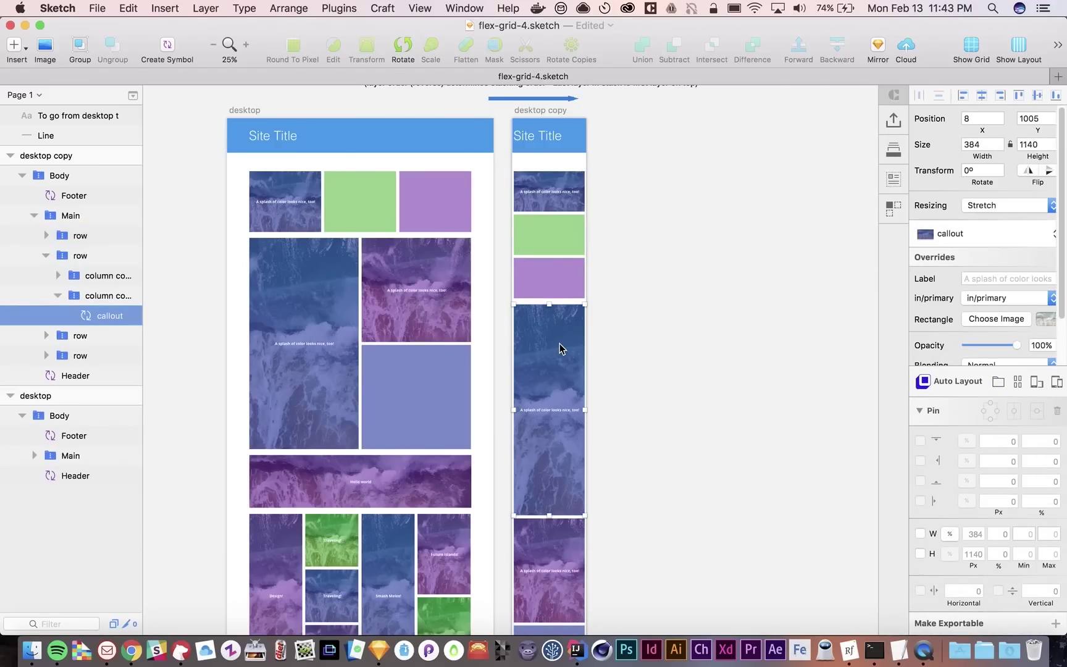
left_click(94, 296)
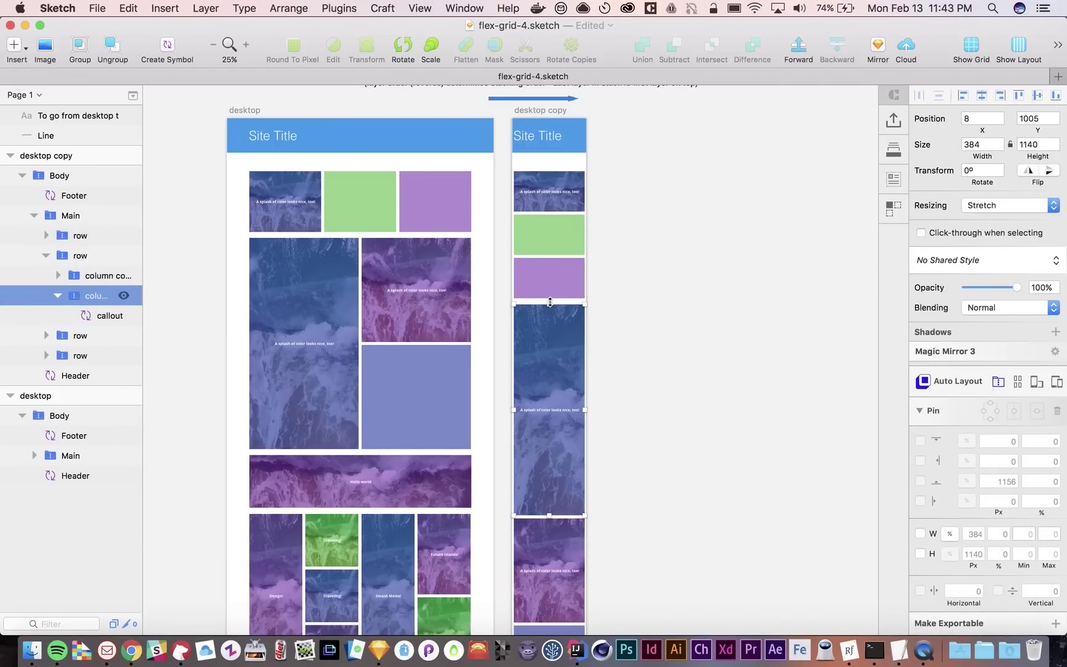
left_click_drag(549, 303, 558, 436)
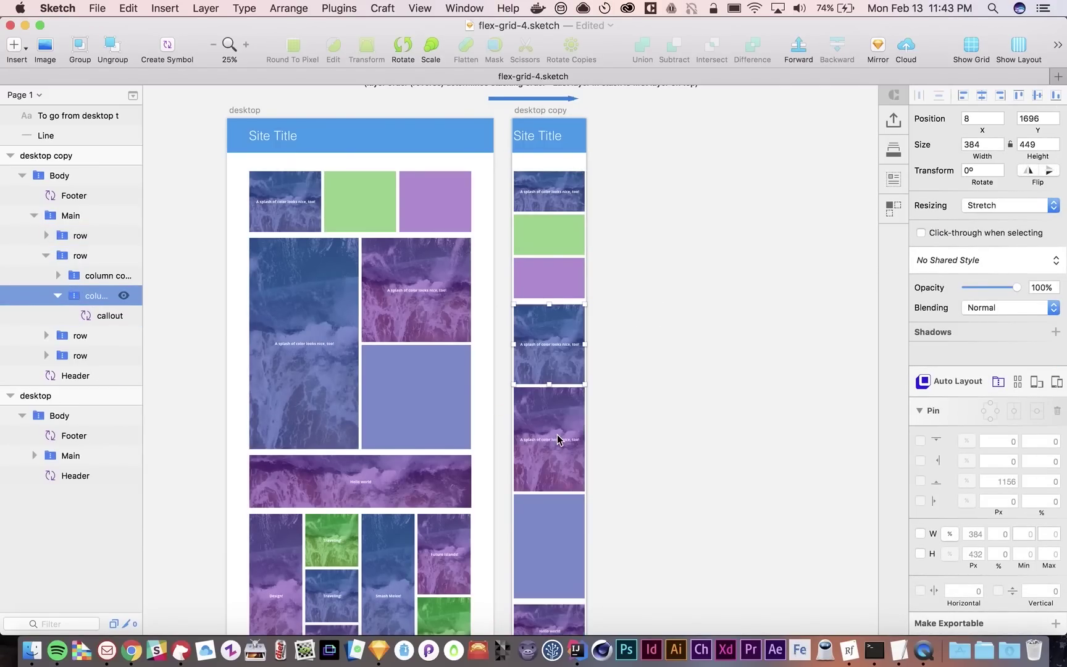
left_click(645, 426)
scroll(645, 426, "down", 3)
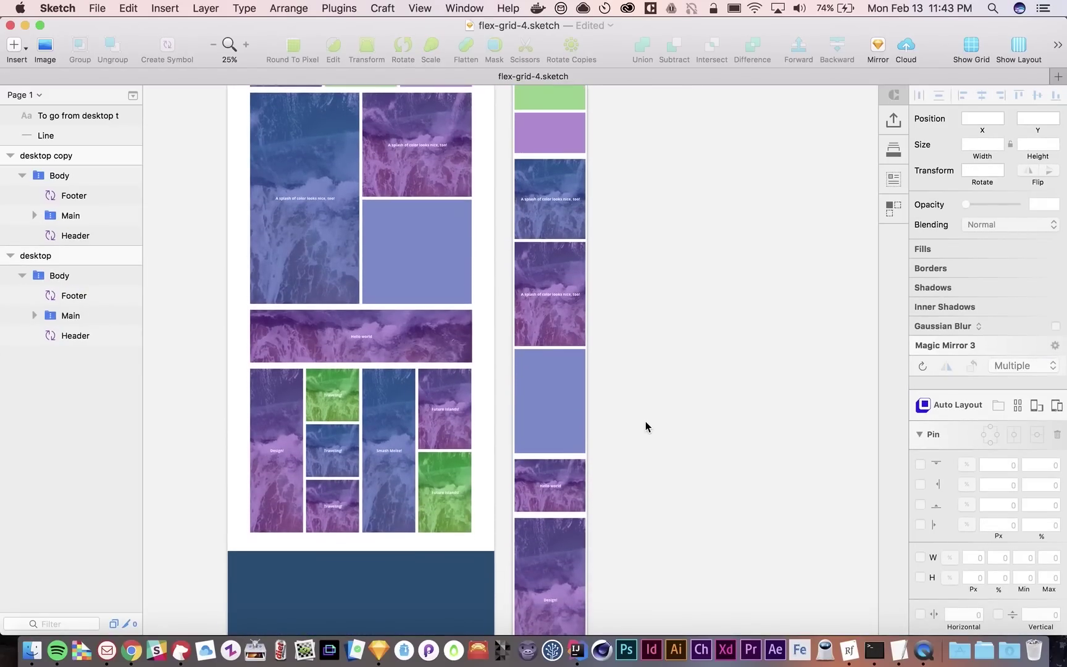
scroll(645, 425, "up", 5)
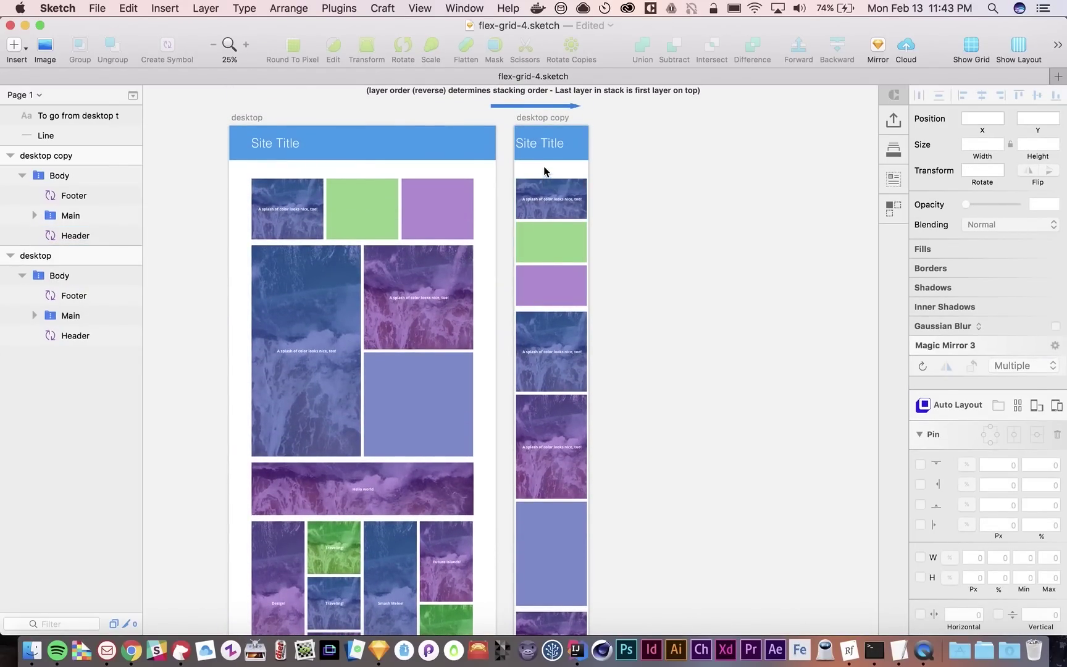
Reduce the spacing of the desktop copy's vertical Body stack, trying 50 and settling on 30
left_click(59, 174)
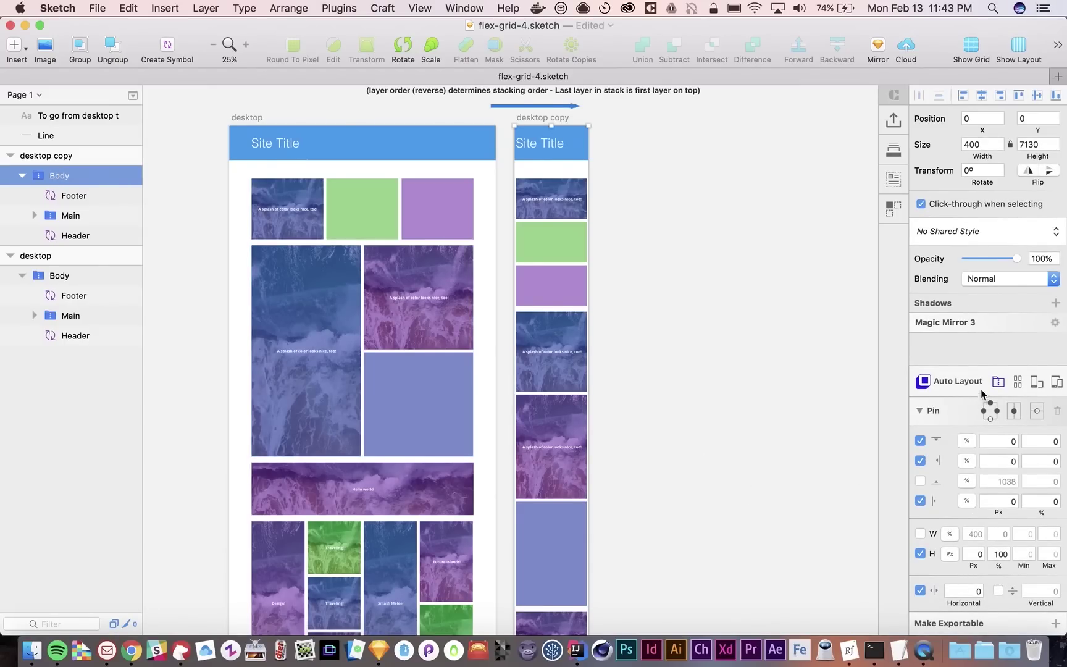
left_click(999, 381)
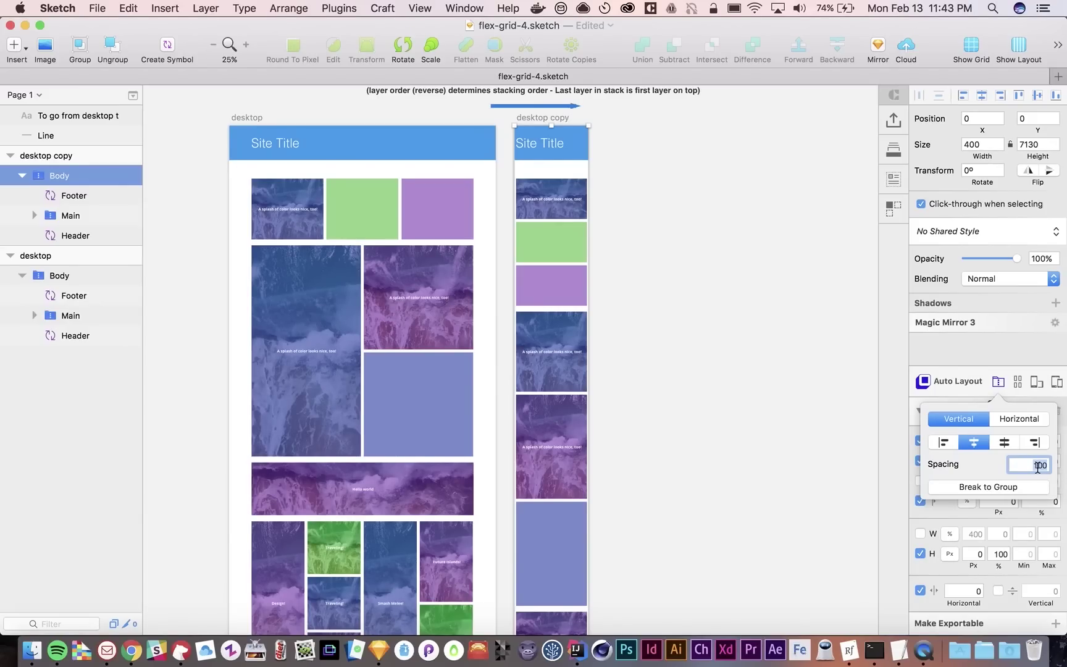
type("50")
key("Return")
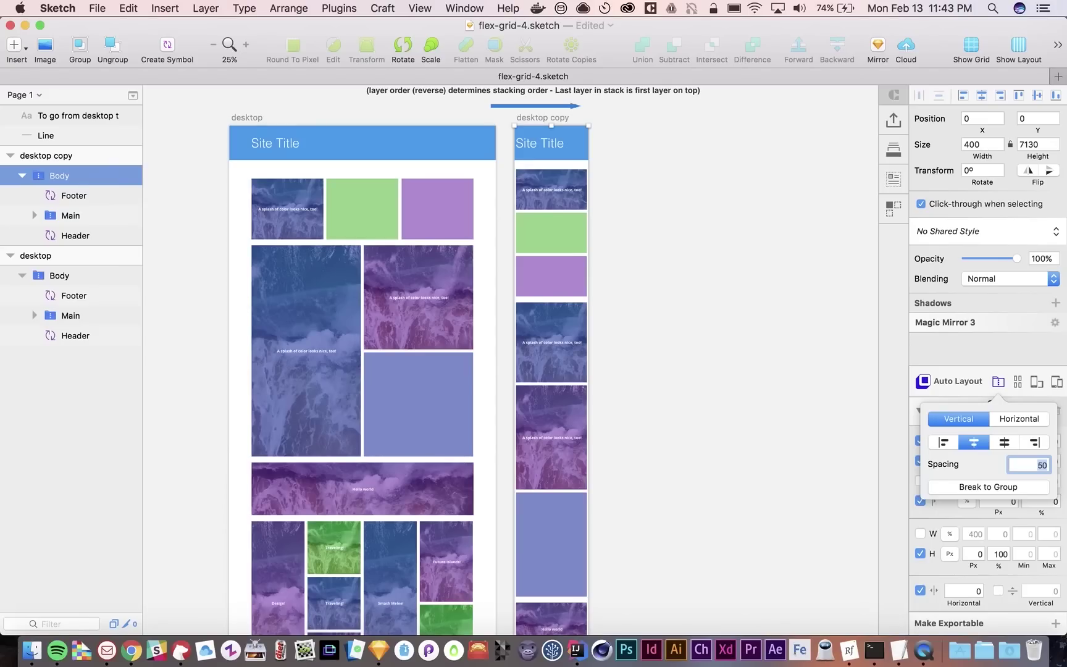
type("30")
key("Return")
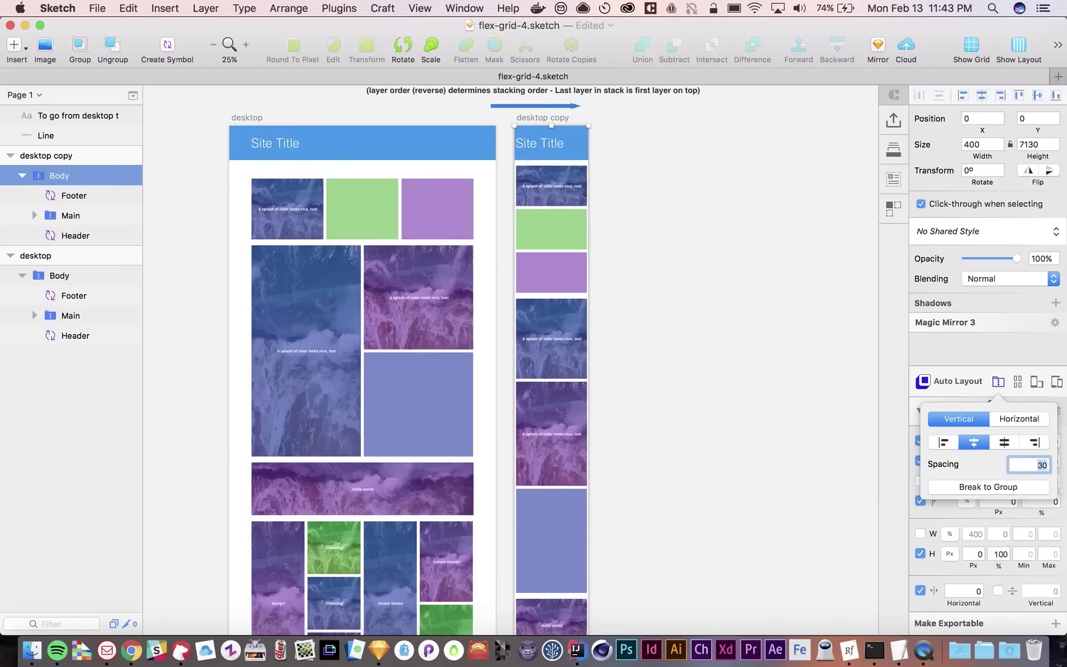
left_click(683, 283)
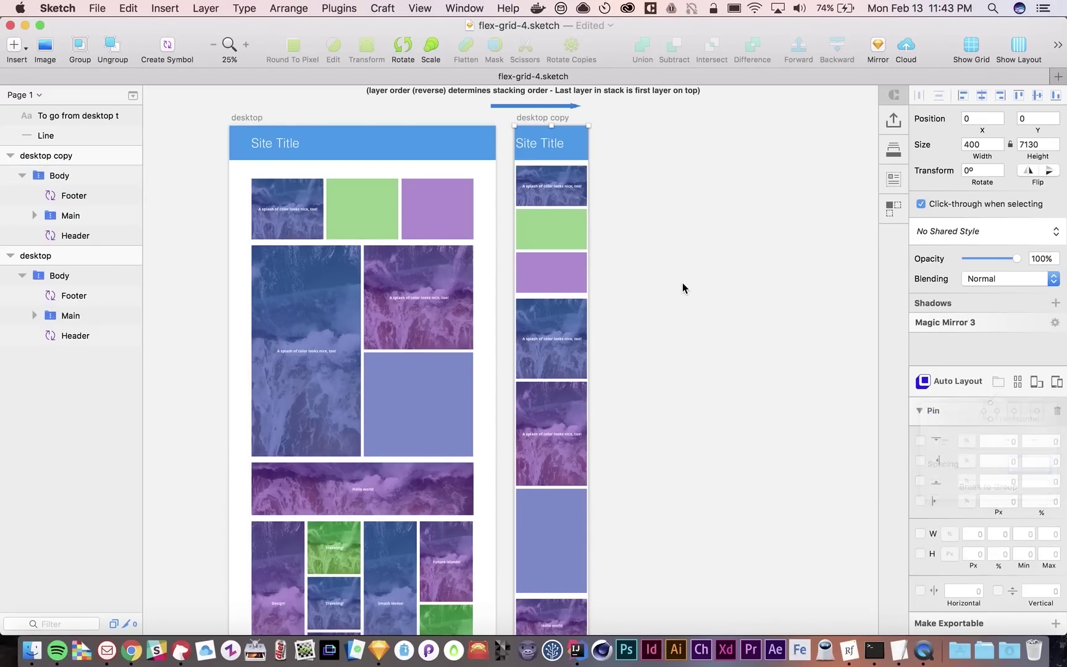
Resize the desktop copy artboard to fit its content with the tighter Body spacing
scroll(646, 309, "down", 10)
scroll(646, 309, "down", 15)
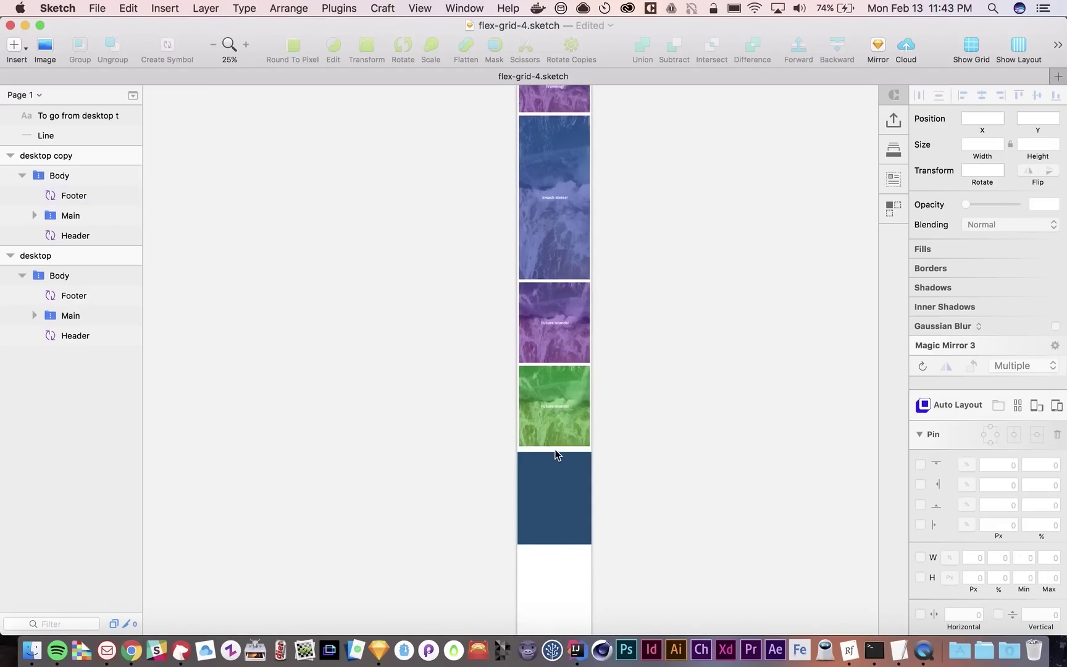
scroll(557, 448, "up", 15)
key("super+minus")
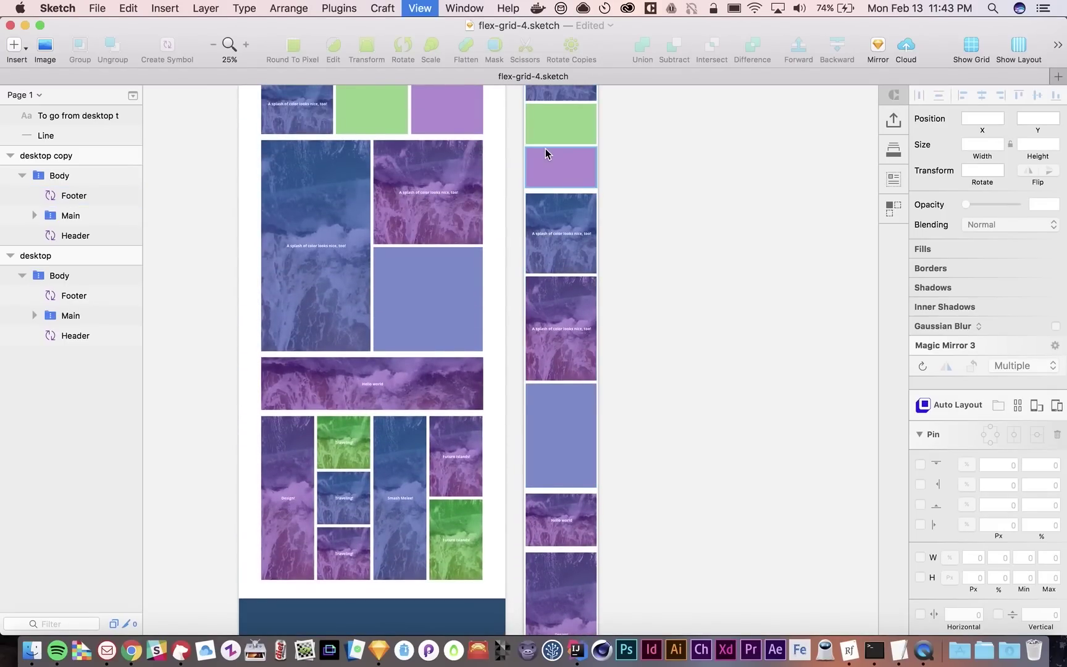
left_click(525, 184)
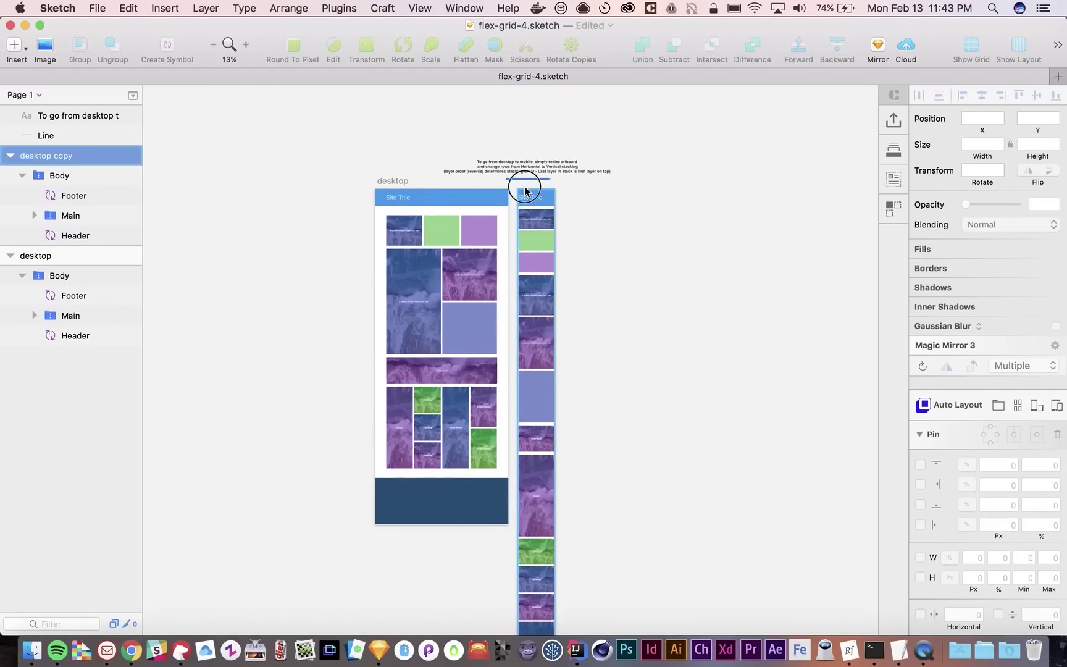
scroll(595, 257, "down", 8)
scroll(594, 258, "down", 4)
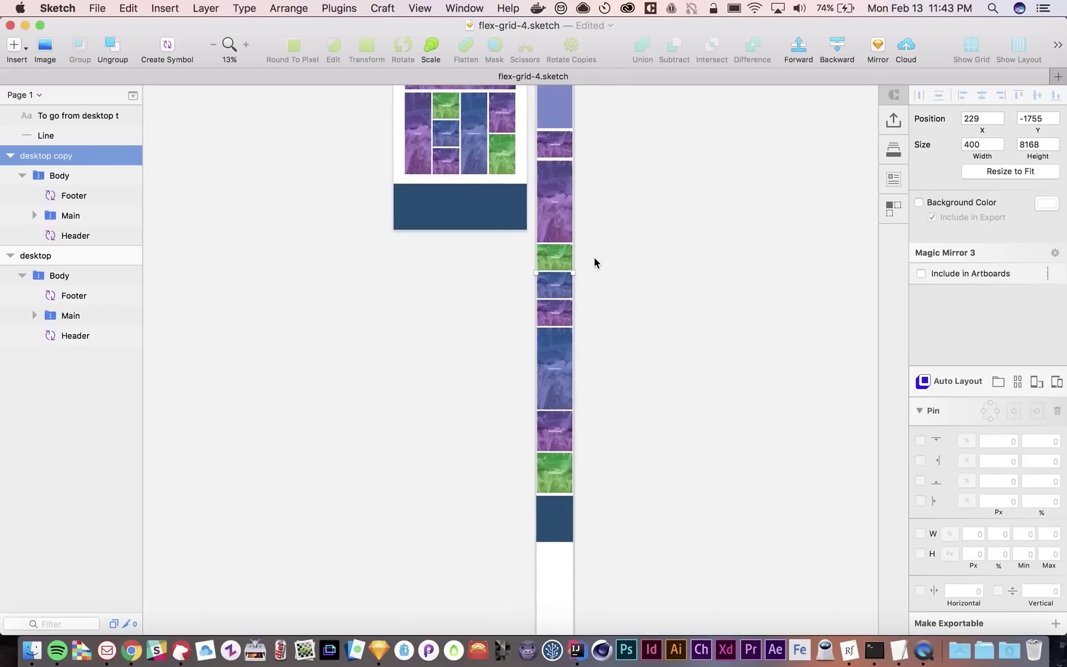
left_click(1002, 176)
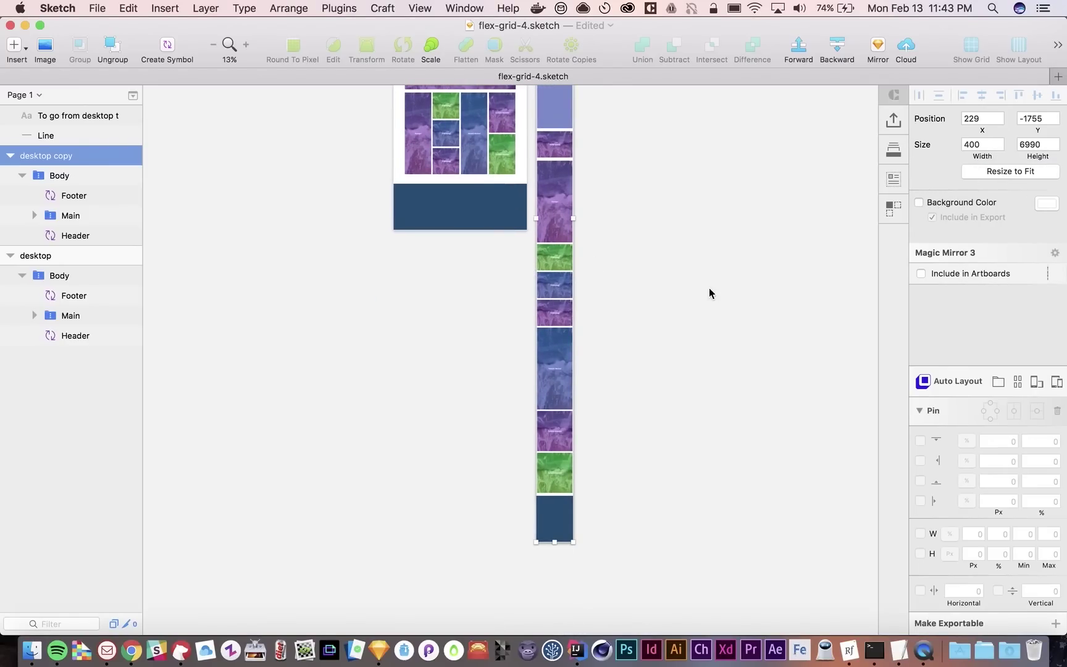
Shorten the last row of stacked columns in the desktop copy artboard to about 1702 px high
scroll(642, 333, "up", 8)
left_click(552, 342, "super")
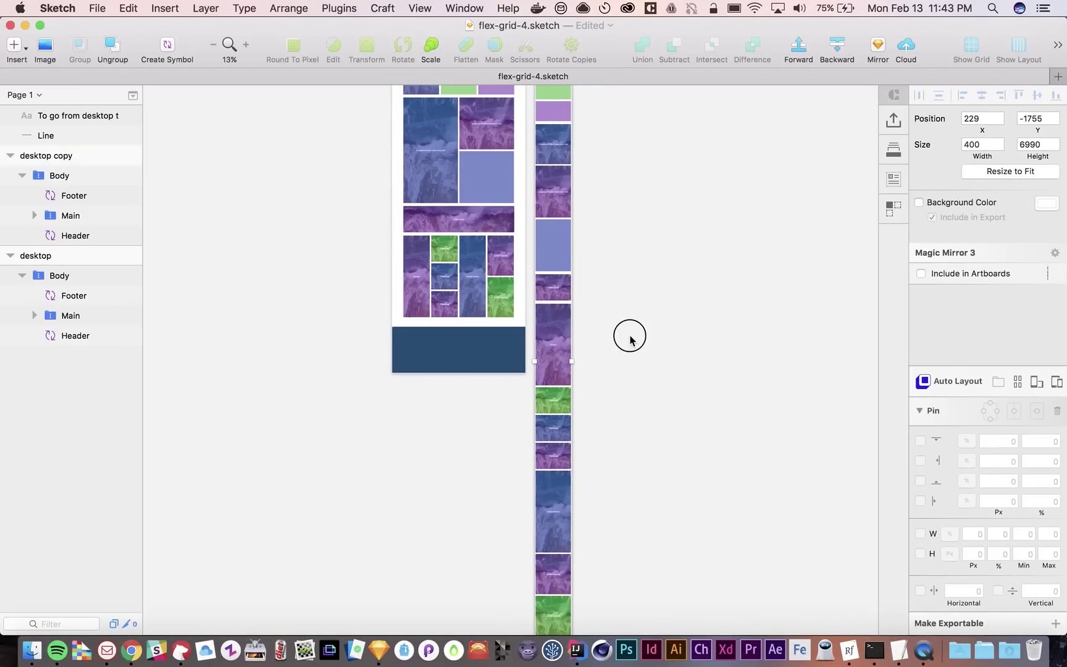
left_click(607, 334)
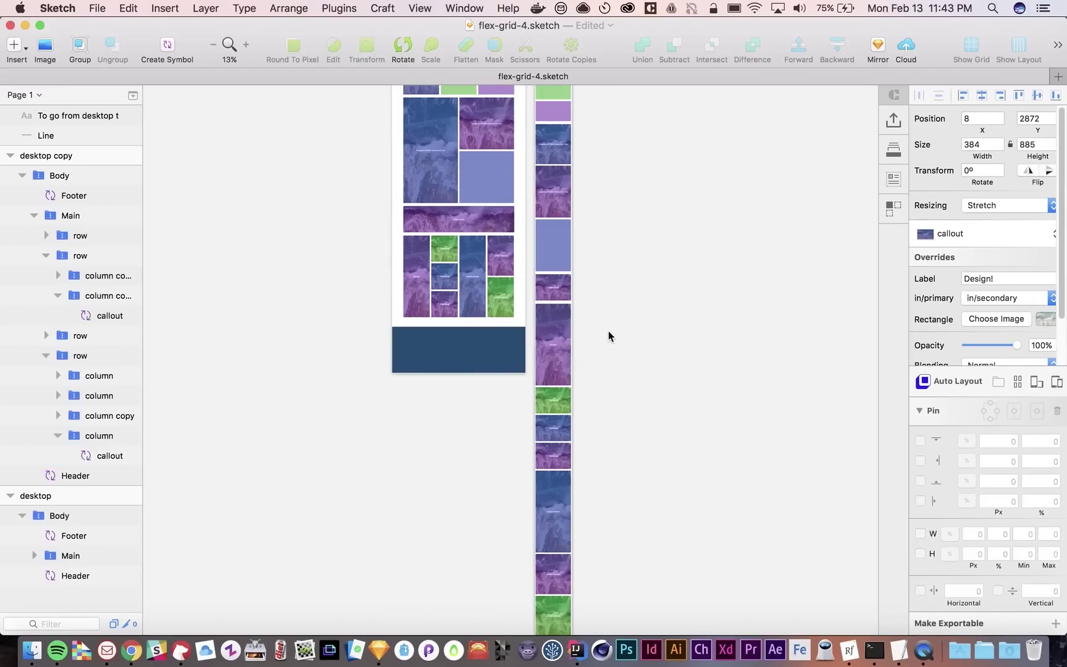
left_click(558, 326)
double_click(555, 311)
left_click_drag(552, 307, 551, 457)
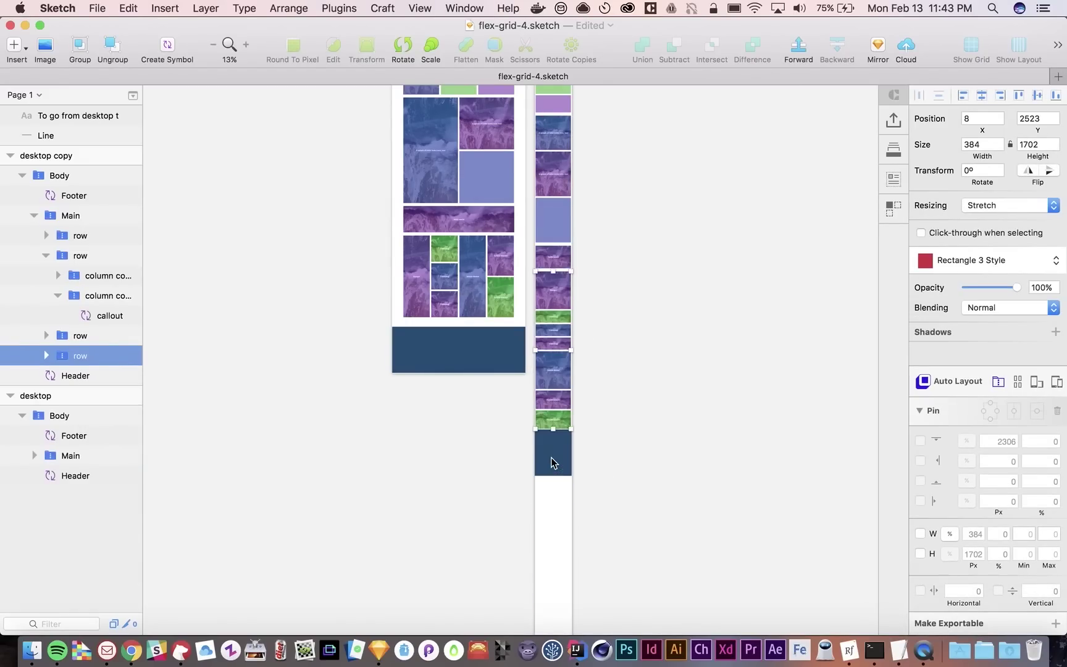
left_click(614, 427)
scroll(615, 427, "up", 5)
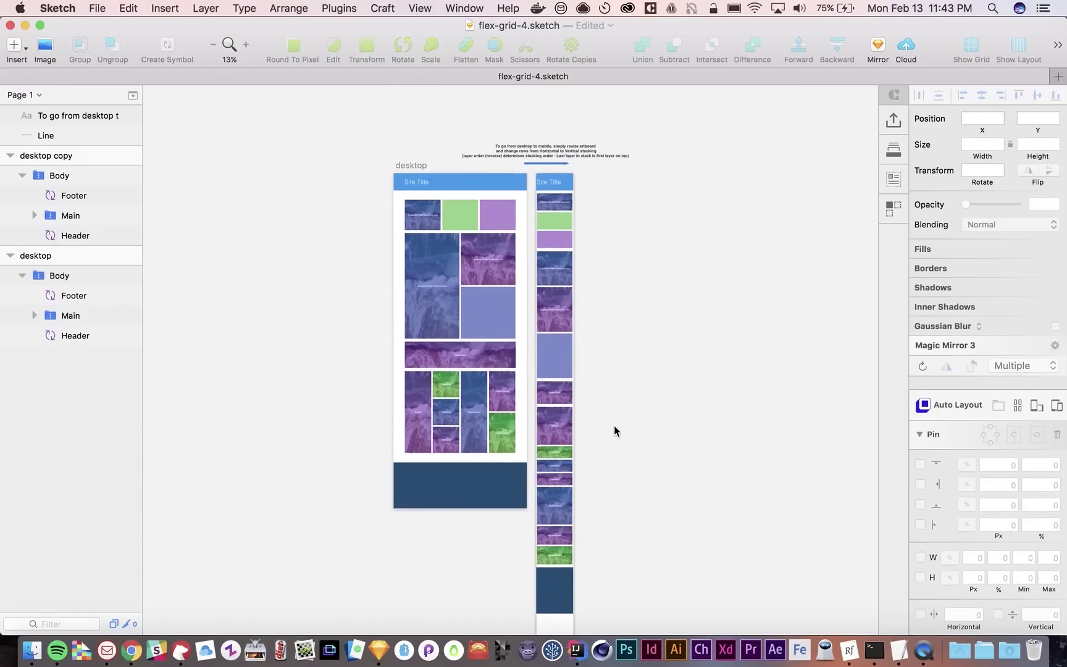
Resize the desktop copy artboard to fit its content with the shortened last row
left_click(542, 172)
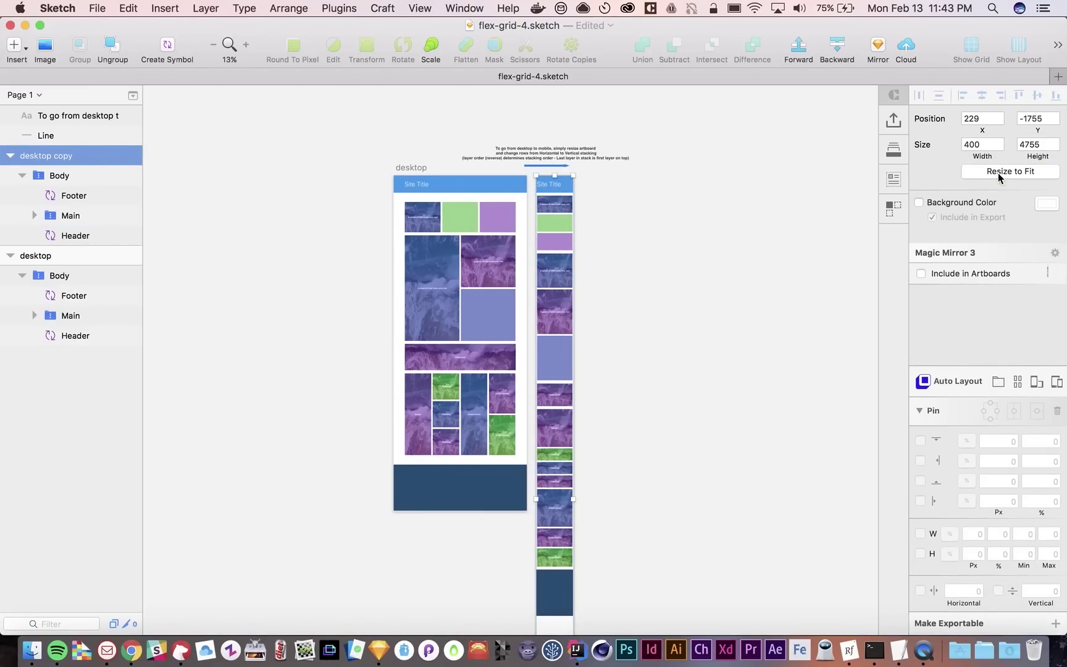
left_click(998, 172)
left_click_drag(598, 393, 553, 279)
Hide the interface and compare the desktop and desktop copy artboards side by side, from header to footer
key("super+plus")
key("super+plus")
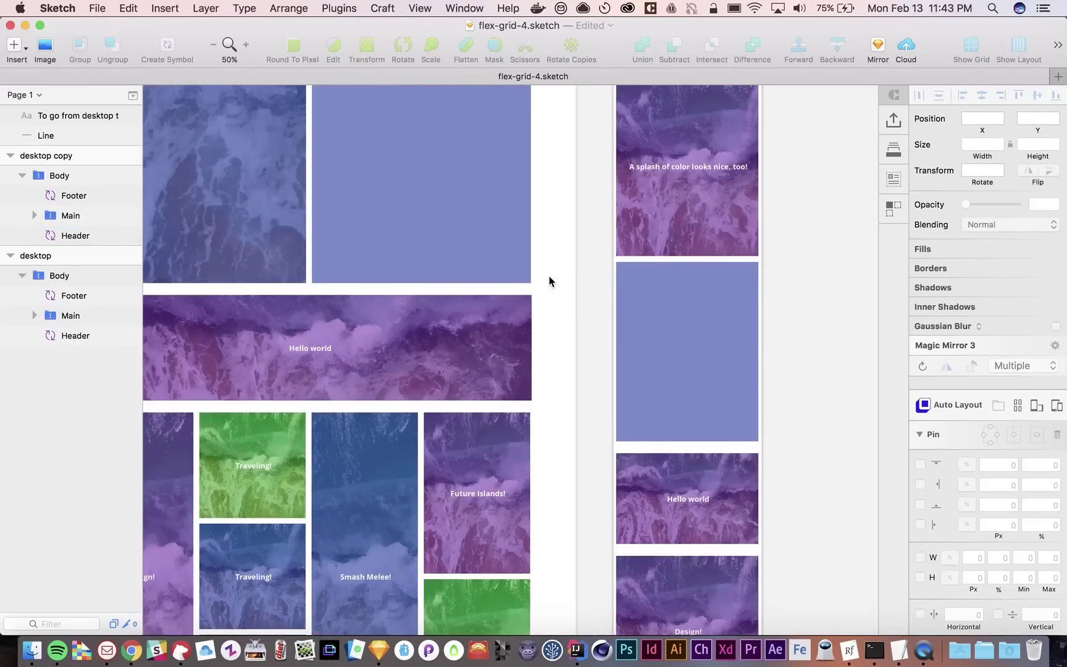
key("super+period")
scroll(550, 281, "up", 6)
scroll(550, 281, "left", 2)
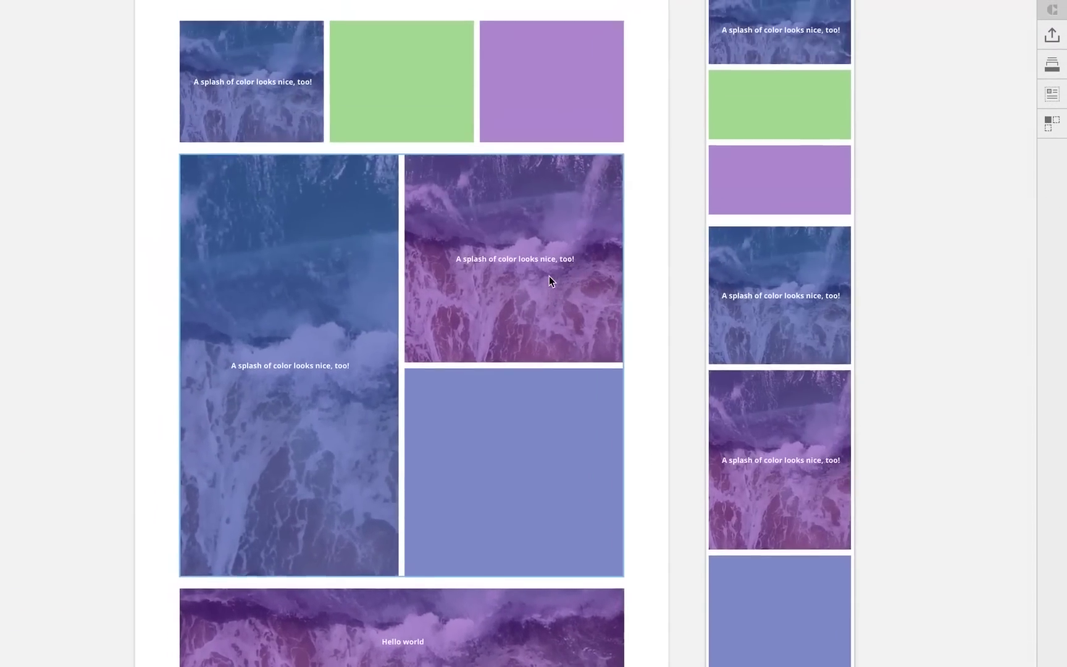
scroll(550, 281, "up", 10)
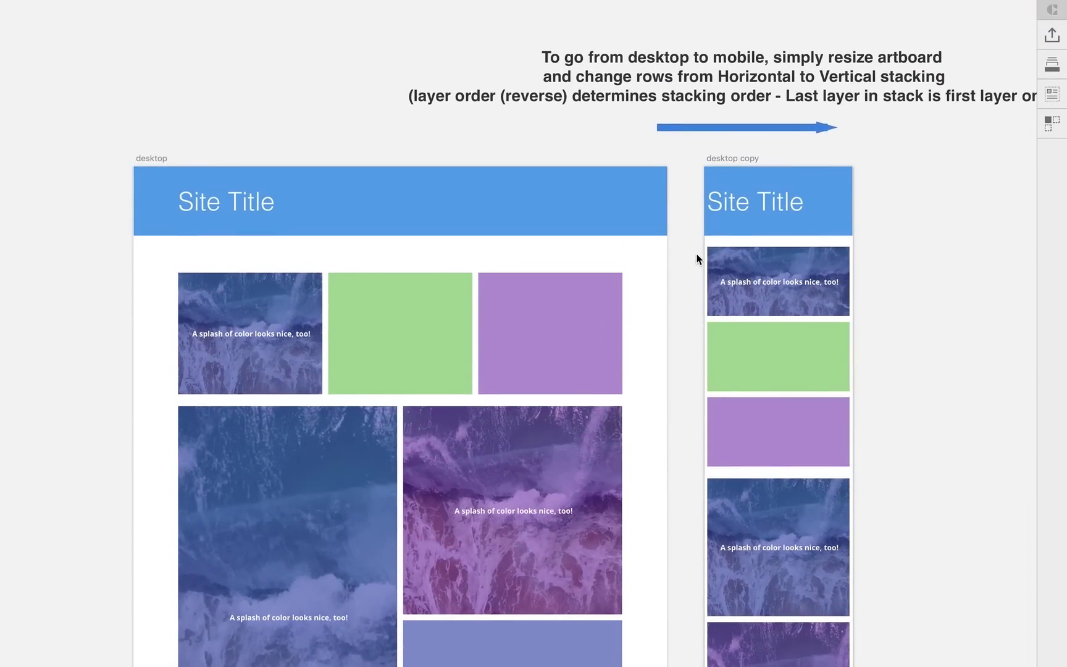
scroll(697, 258, "down", 9)
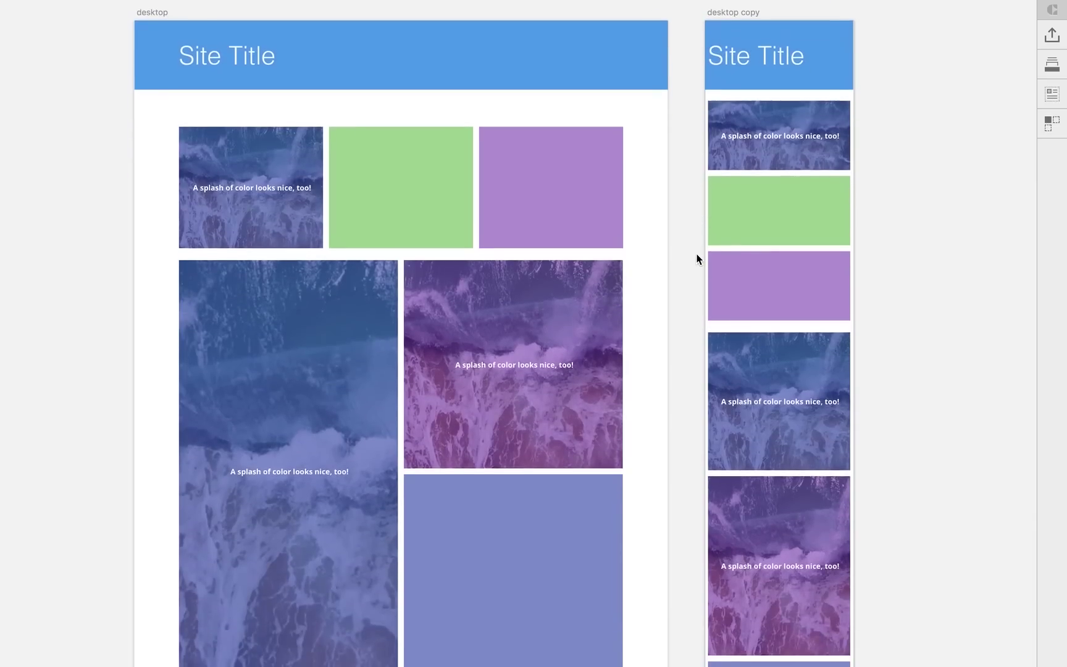
scroll(697, 258, "up", 2)
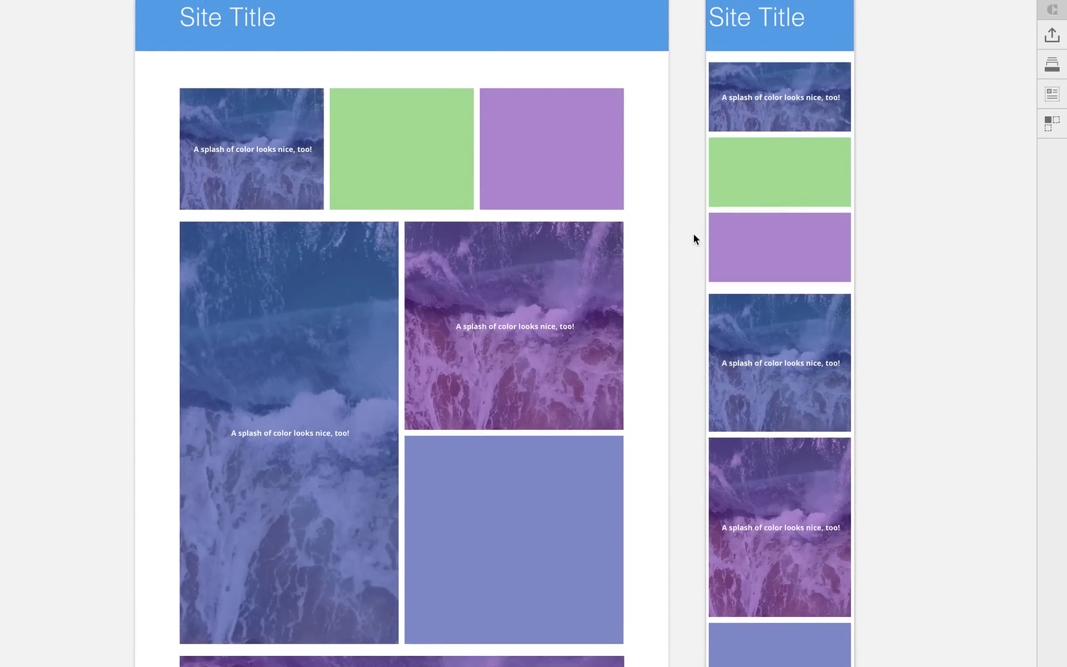
scroll(678, 296, "down", 3)
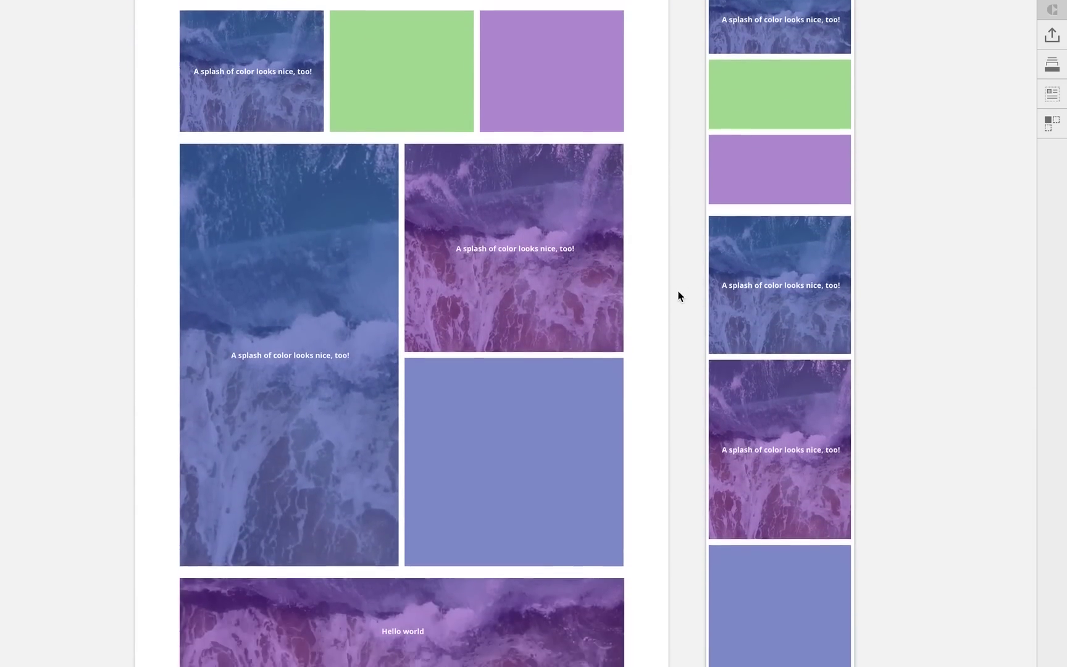
scroll(678, 296, "up", 7)
scroll(678, 296, "down", 10)
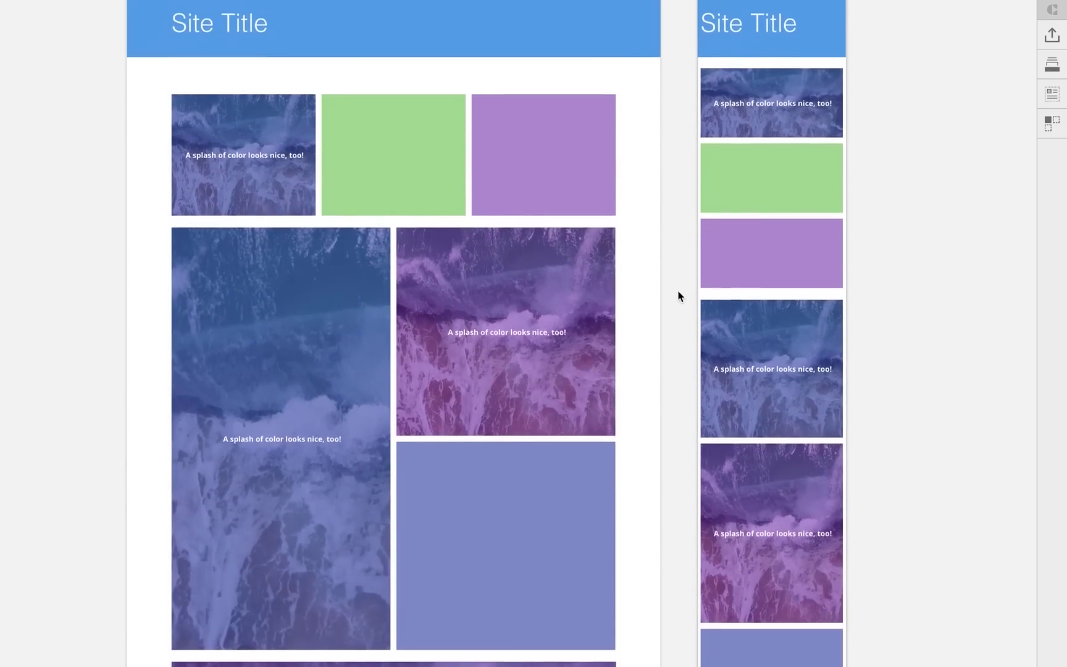
scroll(678, 296, "down", 14)
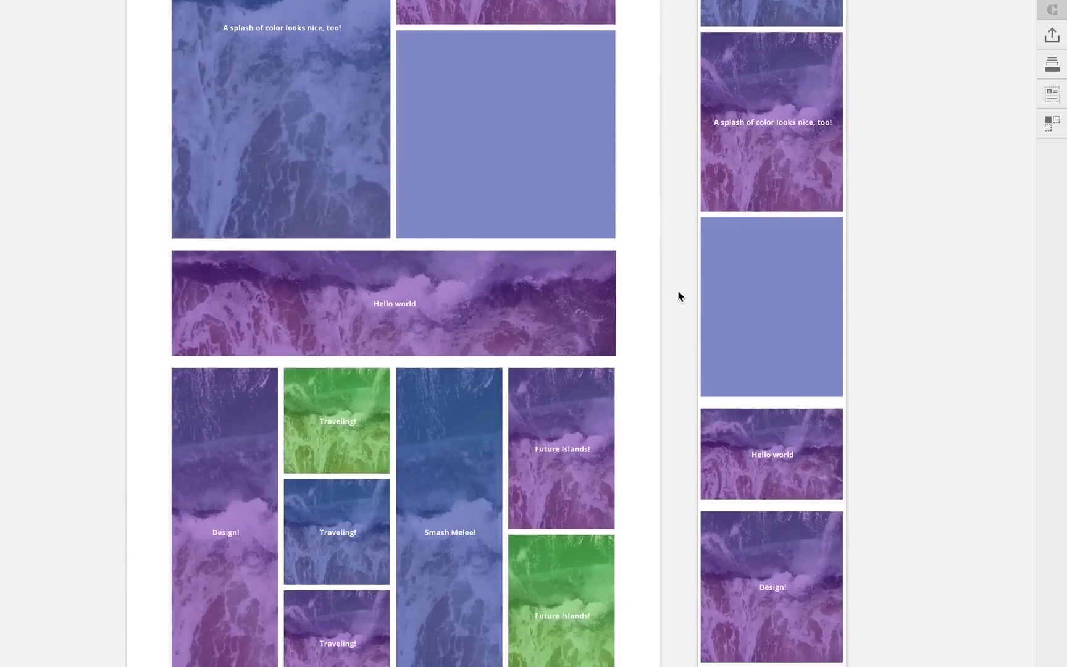
scroll(678, 297, "down", 15)
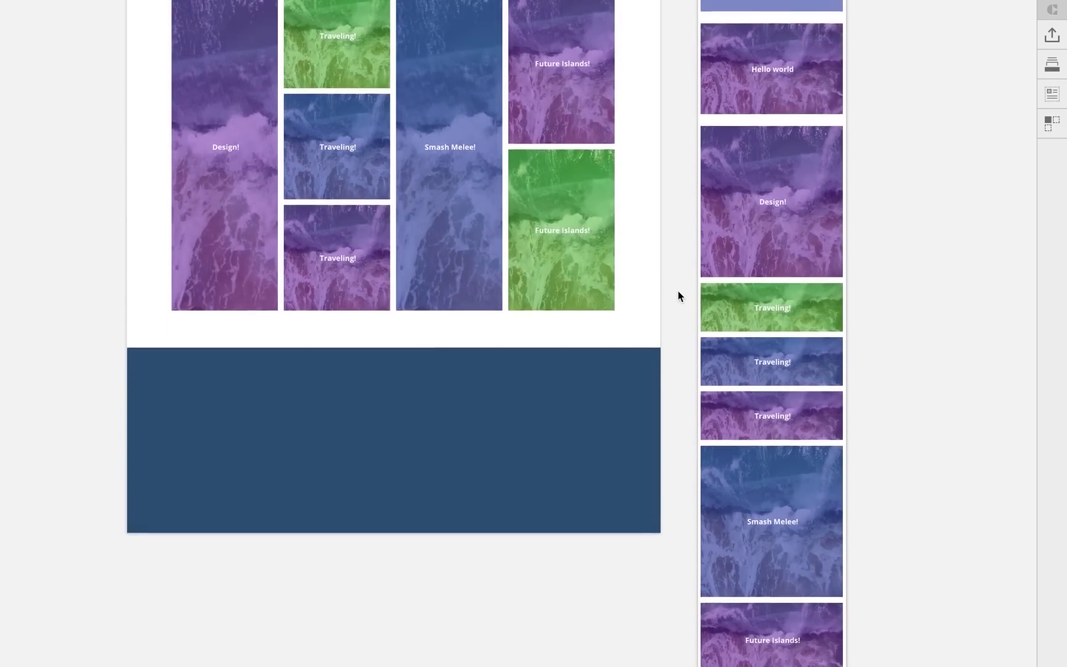
scroll(679, 296, "up", 20)
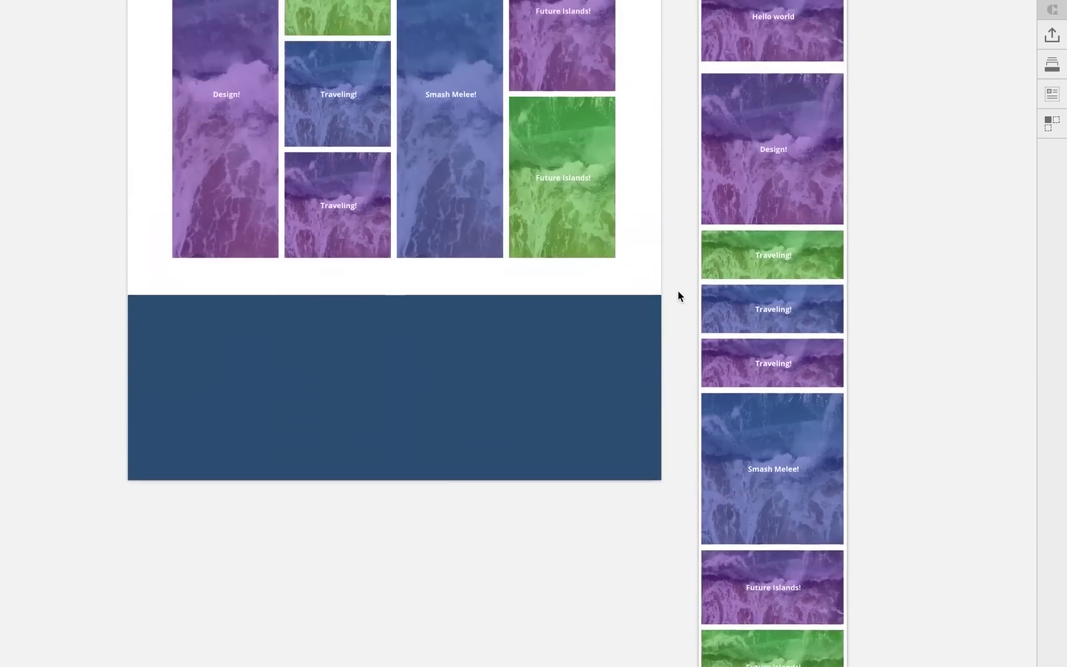
key("super+minus")
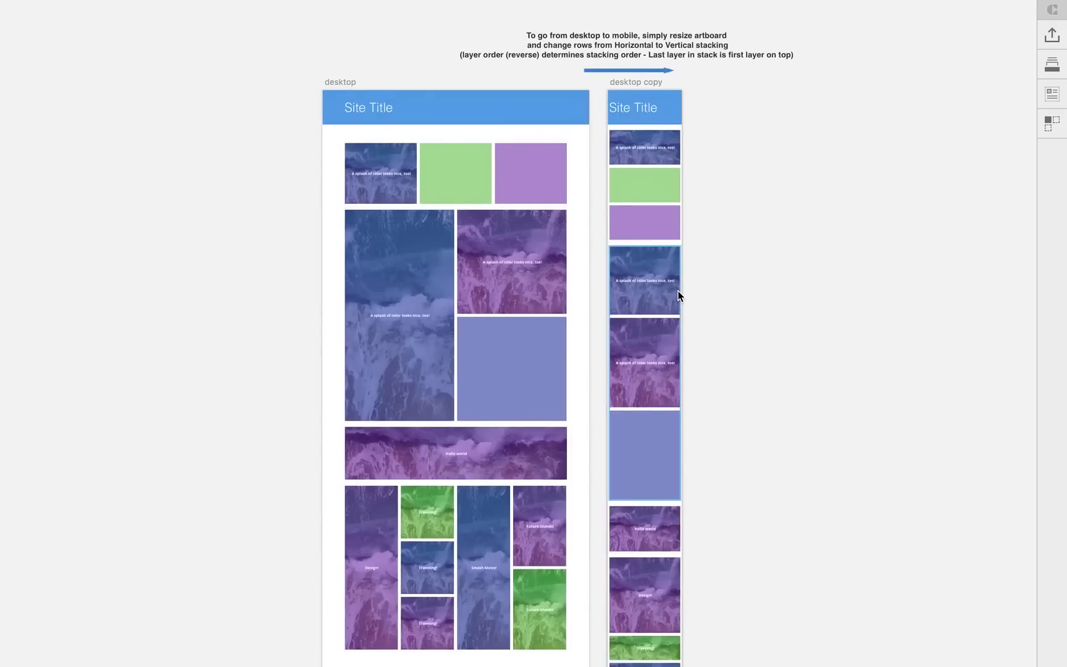
scroll(678, 296, "up", 4)
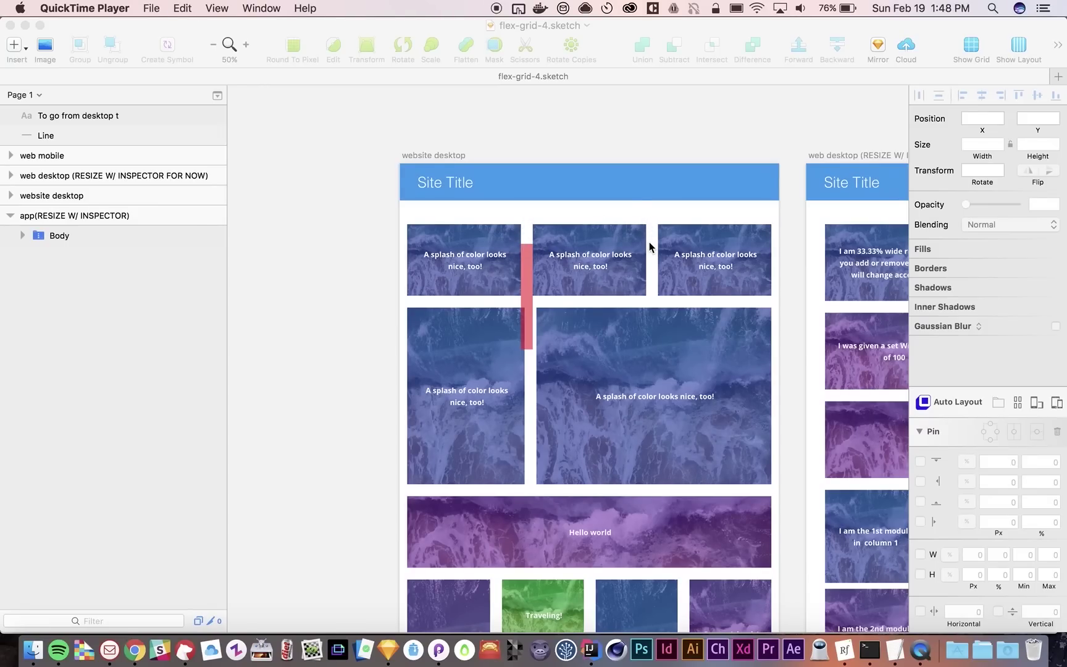
left_click(386, 347)
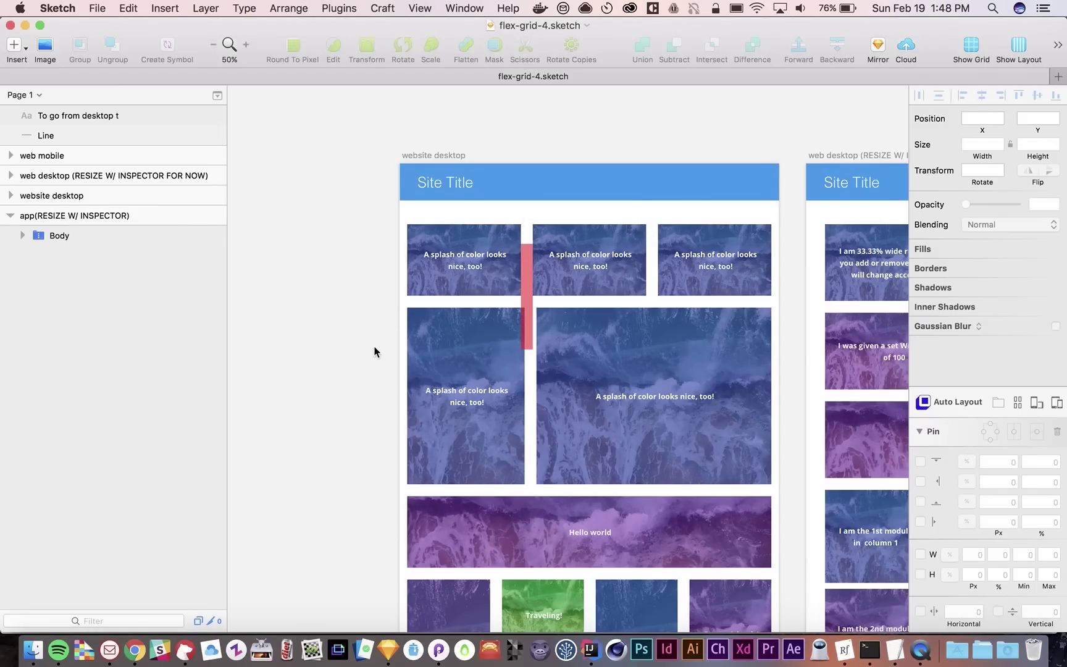
left_click(471, 333)
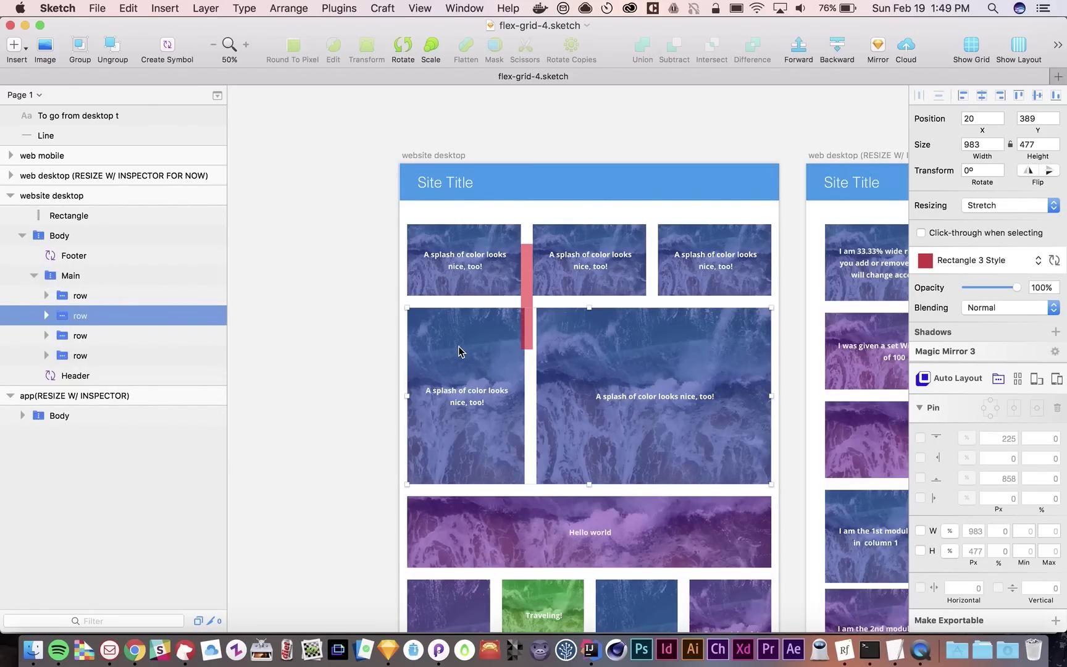
left_click(395, 345)
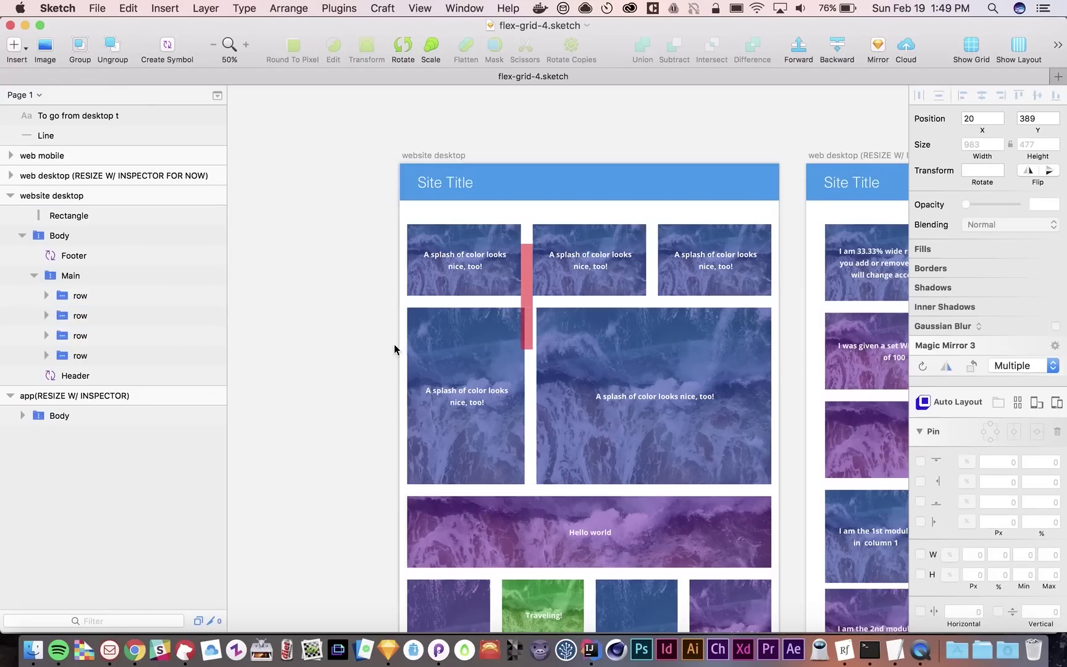
Lengthen the red gutter rectangle in the website desktop artboard downward to about 345 px high
left_click(530, 283)
key("super+0")
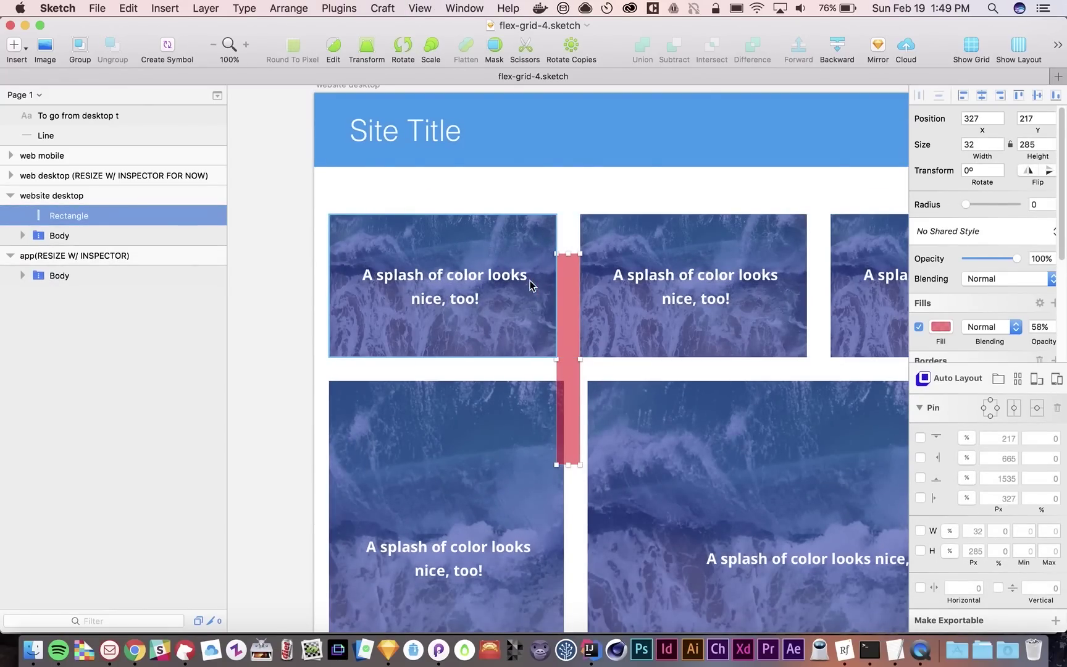
key("super+Down")
key("super+Down")
key("super+Down")
key("super+Down")
key("super+Down")
key("super+Down")
key("super+Down")
key("super+Down")
key("super+Down")
key("super+Down")
key("super+Down")
key("super+Down")
key("super+Down")
key("super+Down")
key("super+Down")
key("super+Down")
key("super+Down")
key("super+Down")
key("super+Down")
key("super+Down")
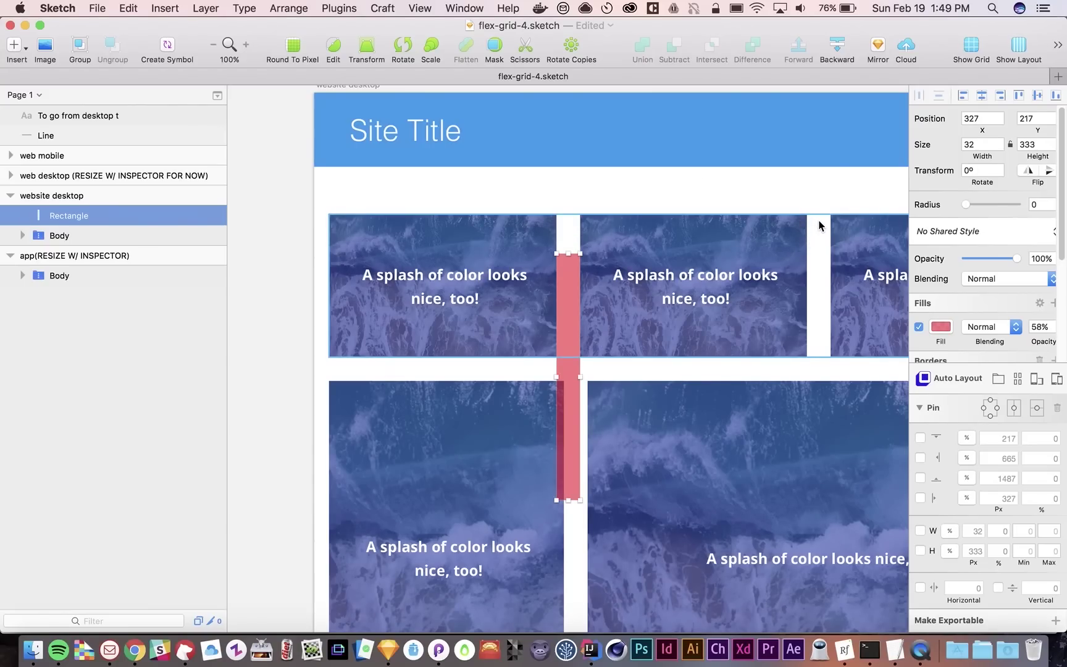
scroll(607, 388, "right", 5)
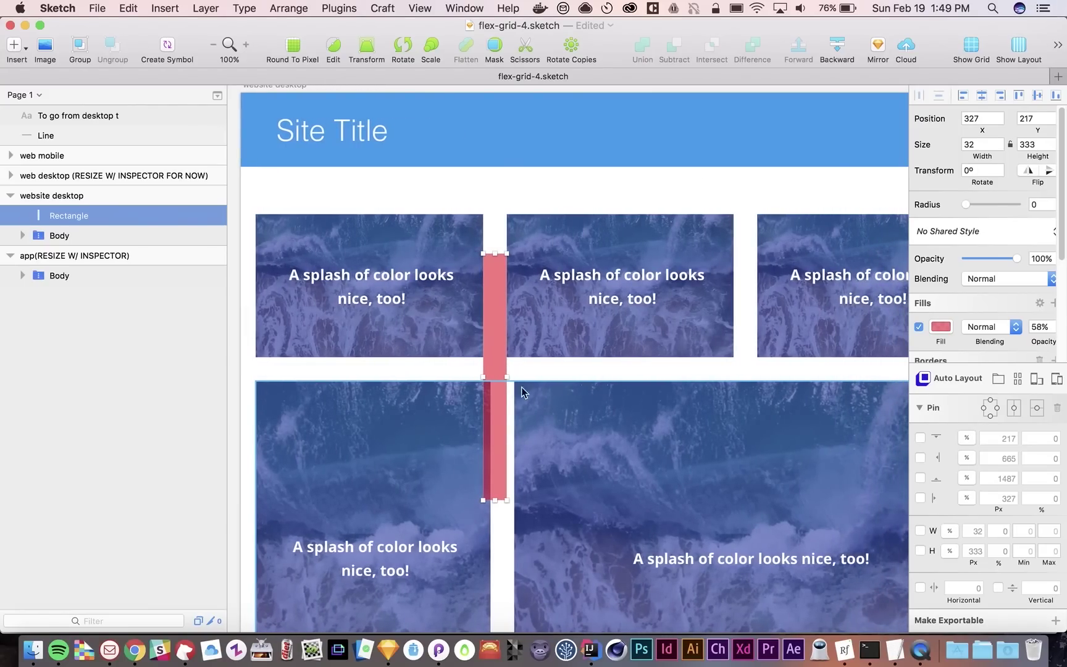
scroll(496, 534, "left", 3)
scroll(496, 534, "right", 2)
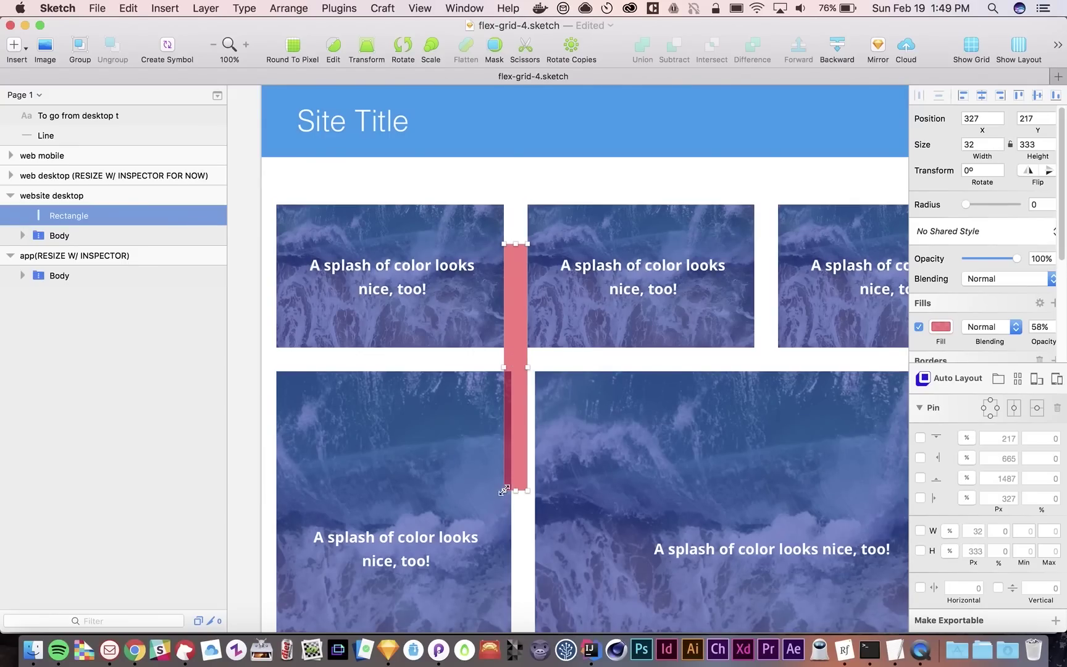
mouse_move(516, 491)
left_mouse_down()
mouse_move(507, 565)
mouse_move(502, 321)
mouse_move(500, 500)
left_mouse_up()
left_click(244, 436)
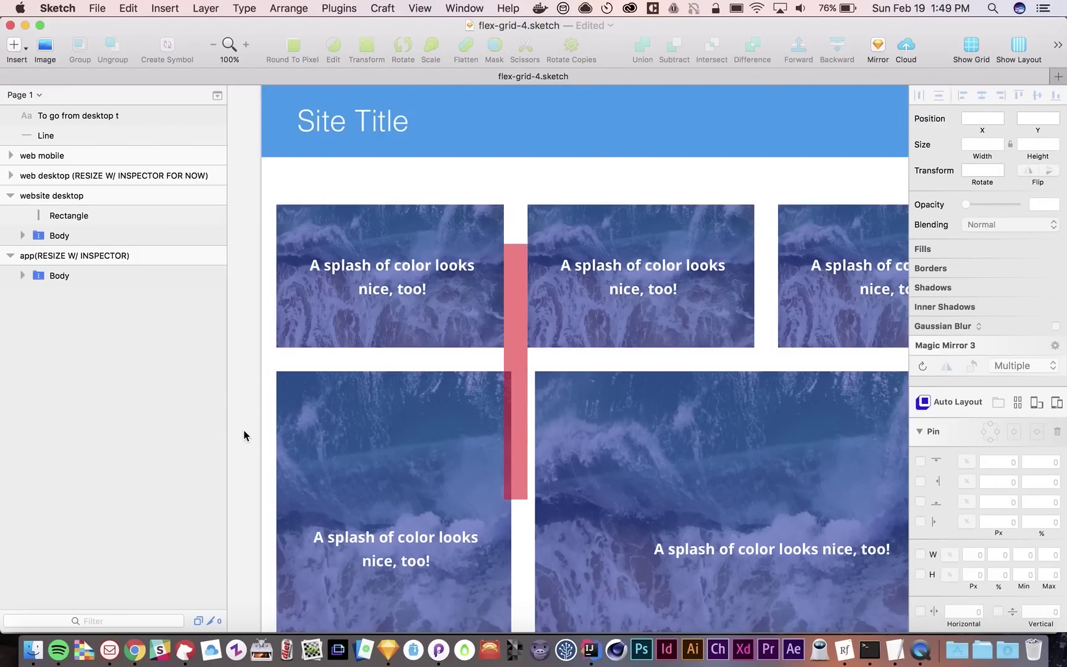
Set the horizontal stack spacing of the website desktop artboard's first row to 0
key("super+minus")
left_click(484, 306)
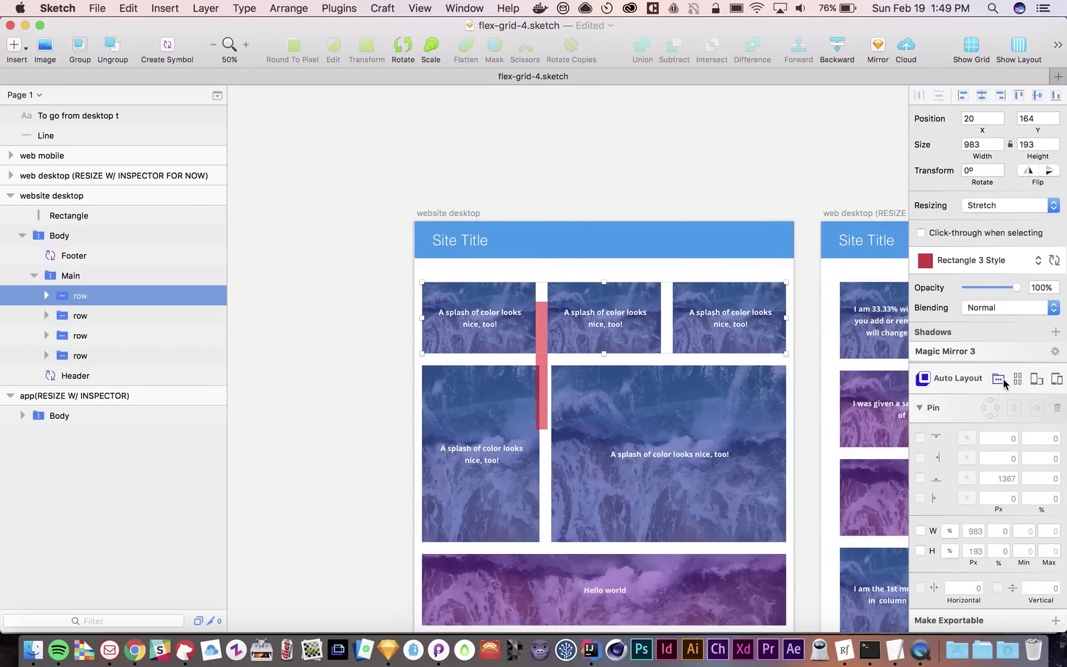
left_click(999, 379)
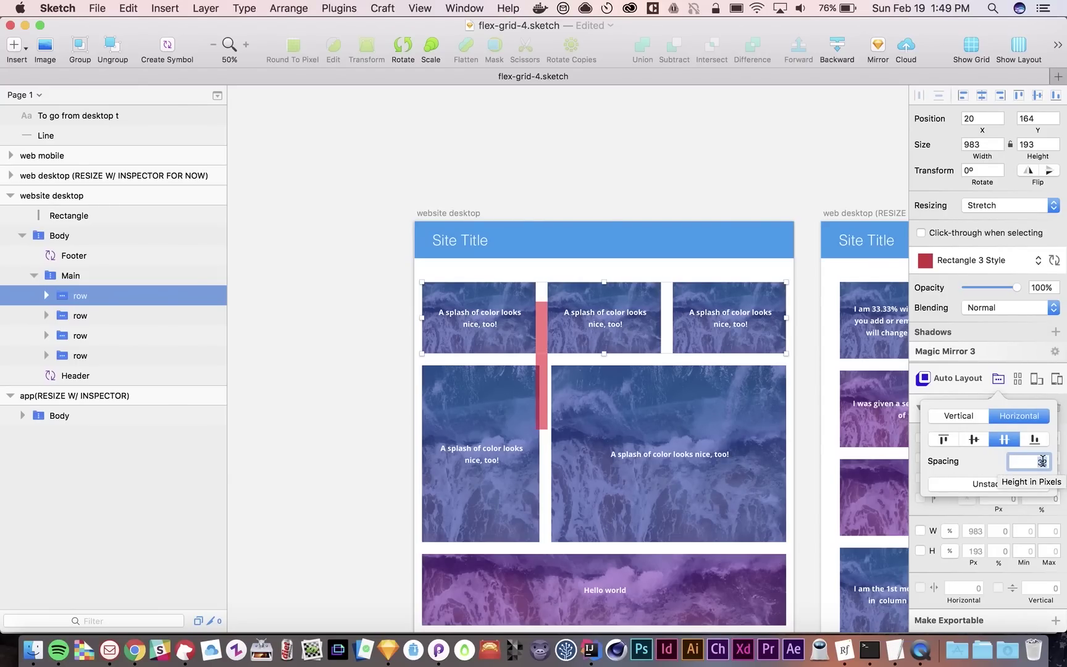
type("0")
key("Return")
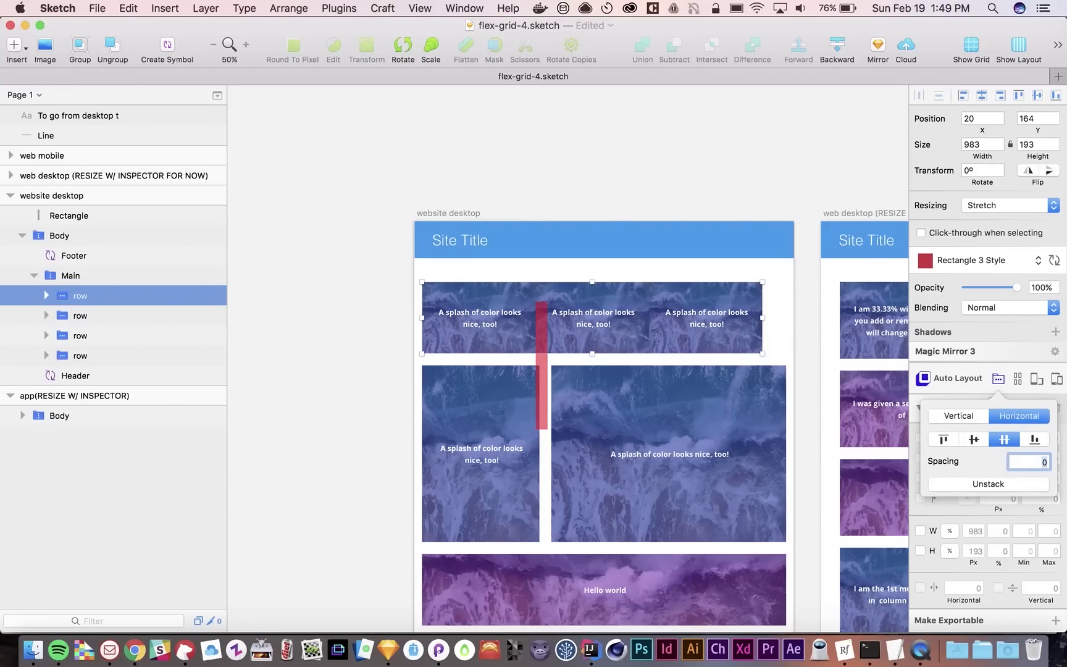
left_click(498, 353)
Set the horizontal stack spacing of the website desktop artboard's second row to 0
double_click(472, 400)
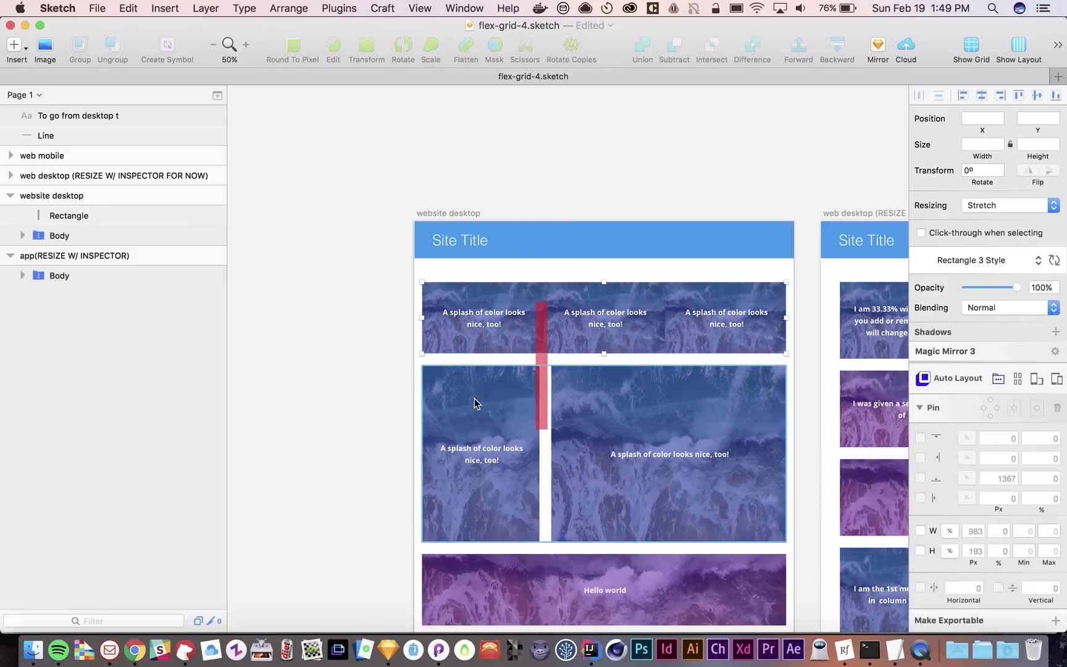
left_click(999, 378)
type("0")
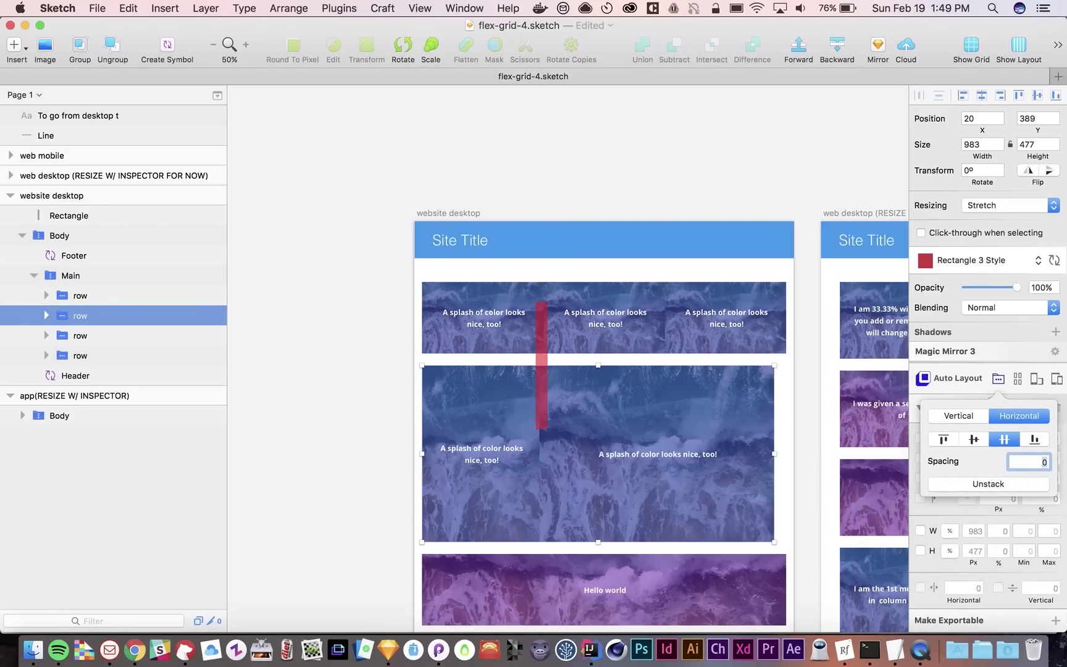
left_click(562, 465)
left_click(360, 465)
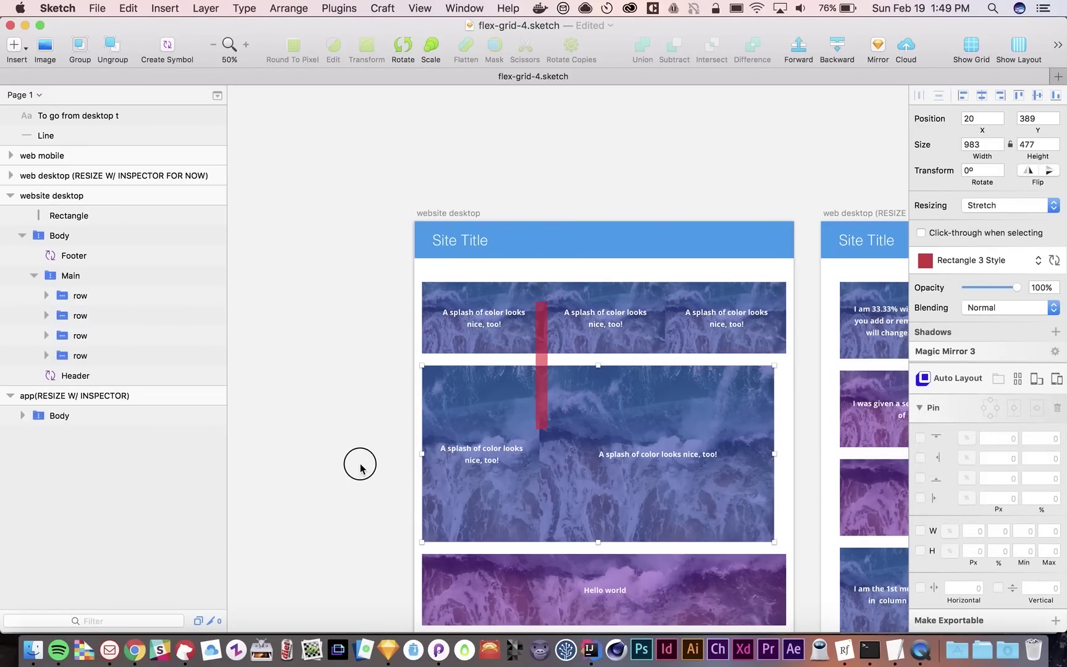
Move the red rectangle off the column seam to about X 206, and override the second row's first callout colour with in/secondary
left_click(497, 403)
left_click_drag(535, 365, 492, 362)
left_click(524, 385)
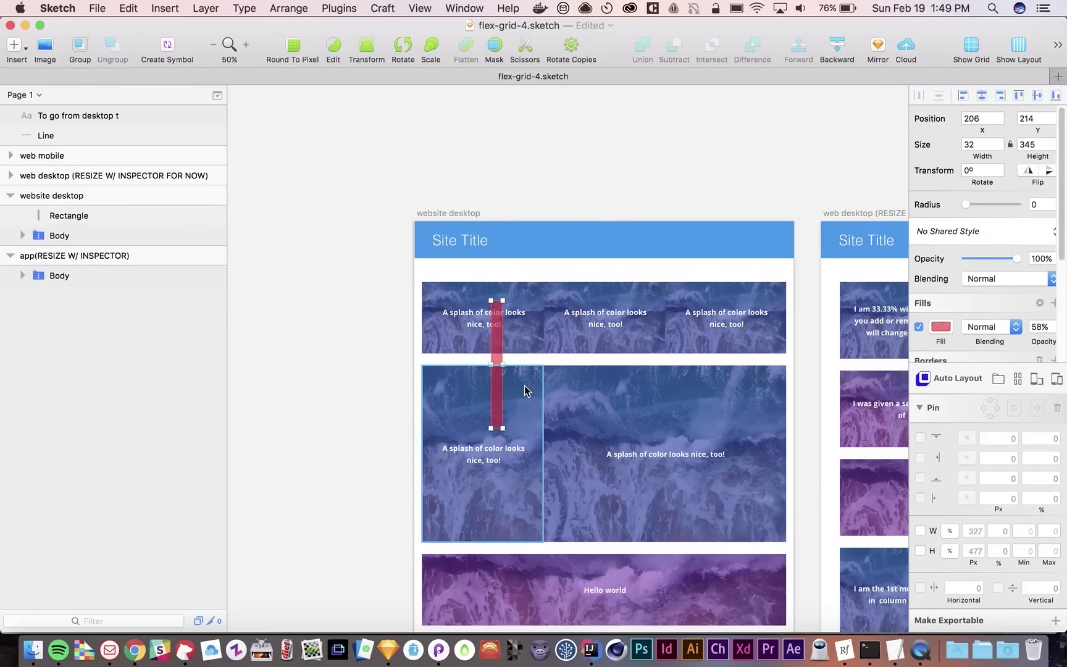
left_click(1007, 298)
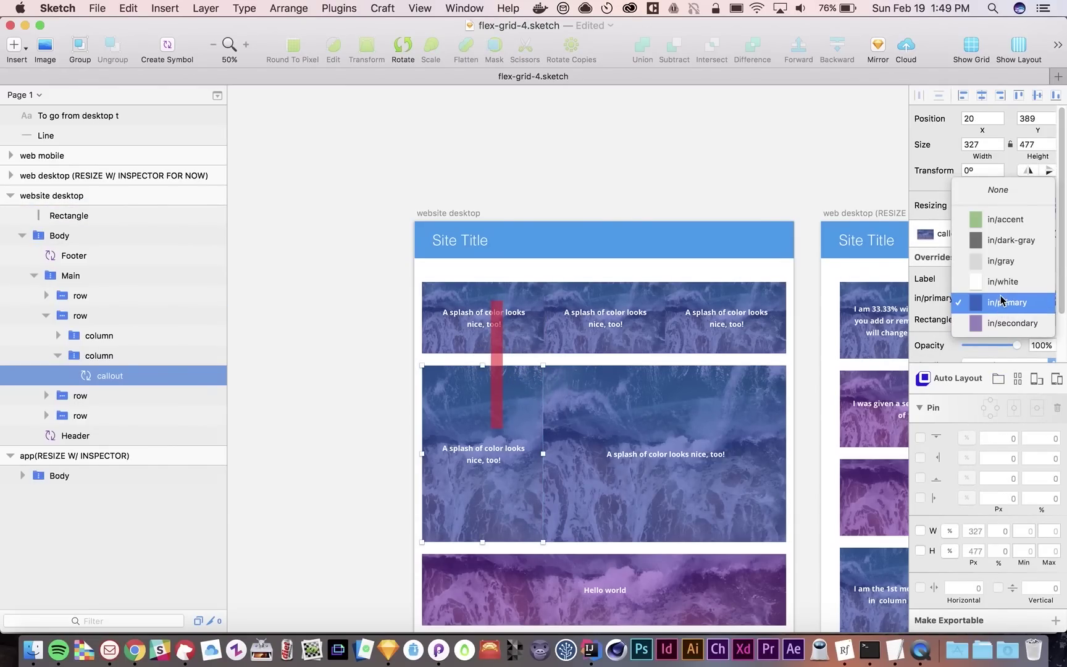
left_click(1003, 321)
Override the colour of the first callout in the website desktop artboard's first row with in/secondary
left_click(530, 336)
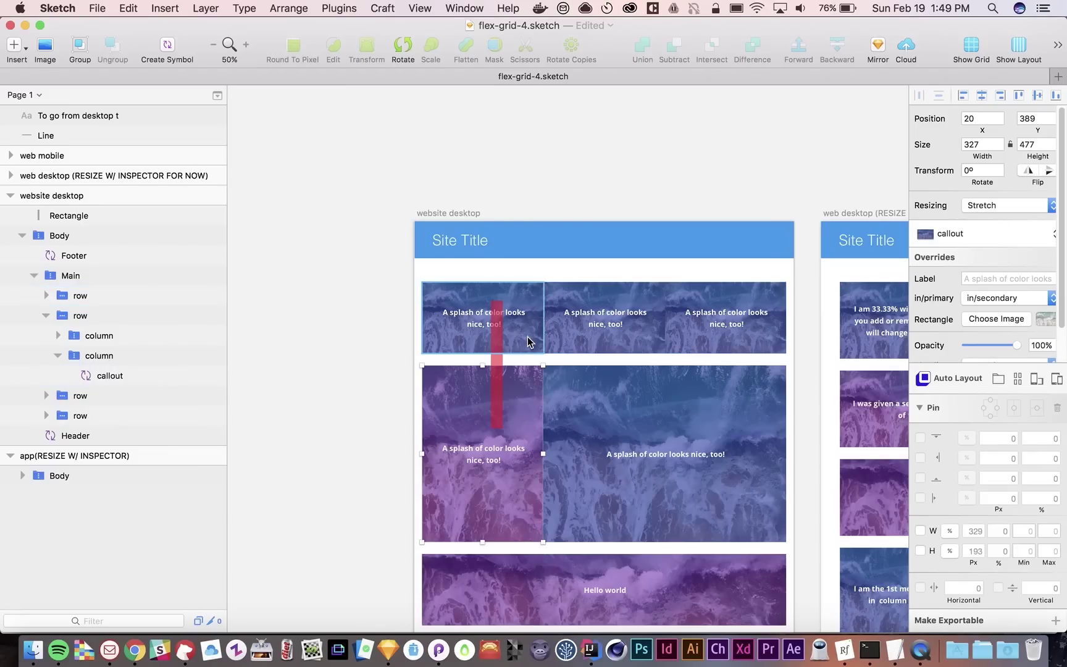
left_click(987, 299)
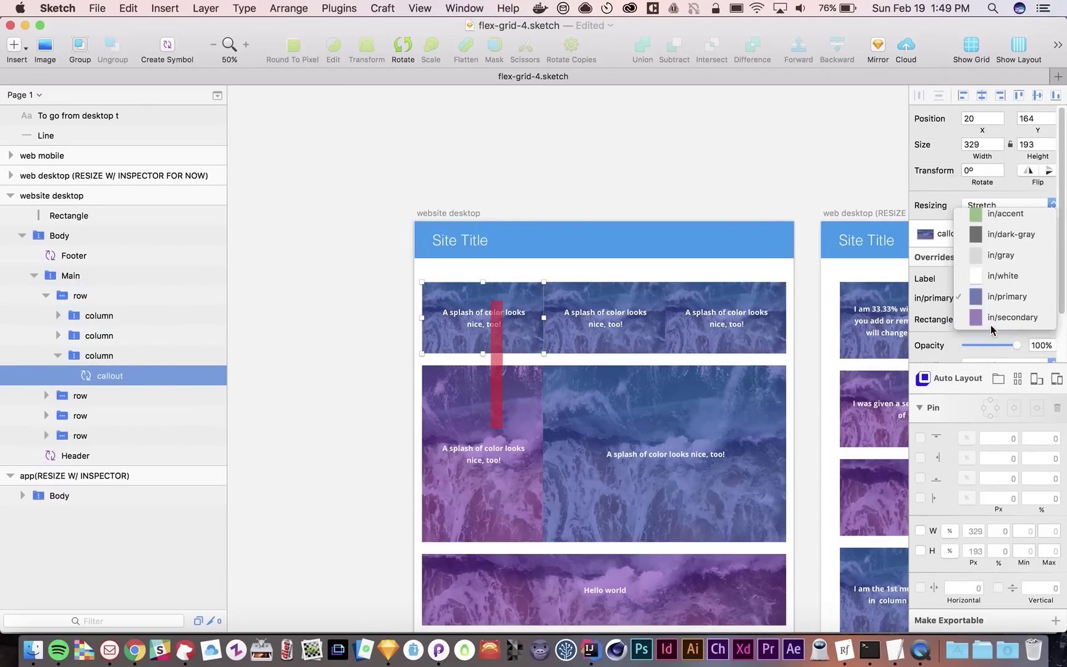
left_click(991, 324)
left_click(405, 422)
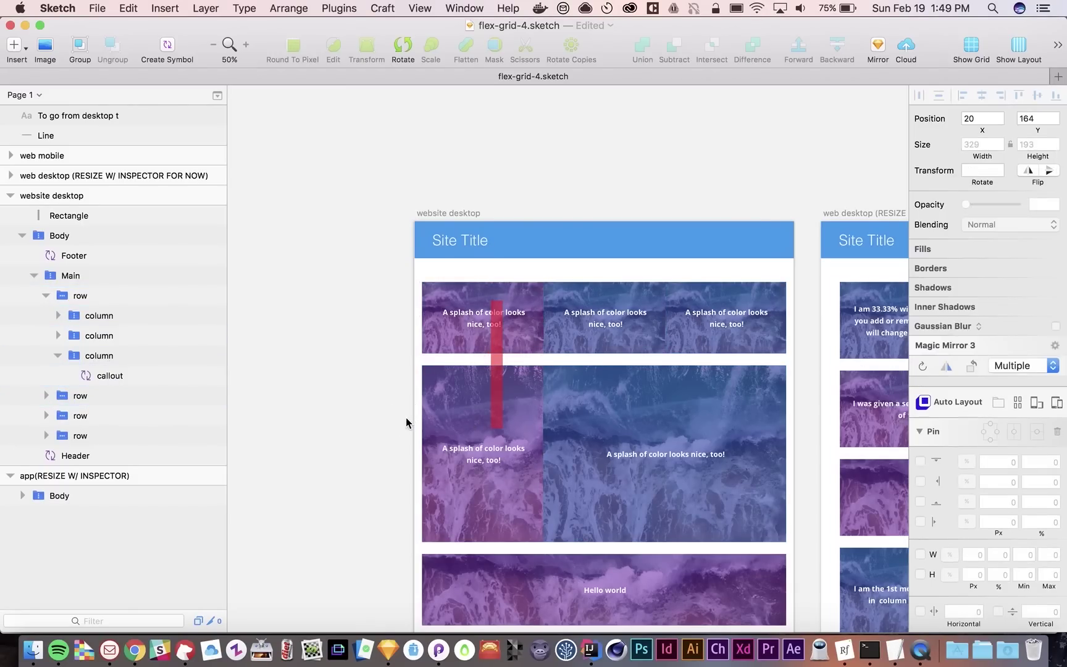
Examine at actual size how the first-column edges of the top two rows line up in the website desktop artboard
left_click(499, 370)
key("super+0")
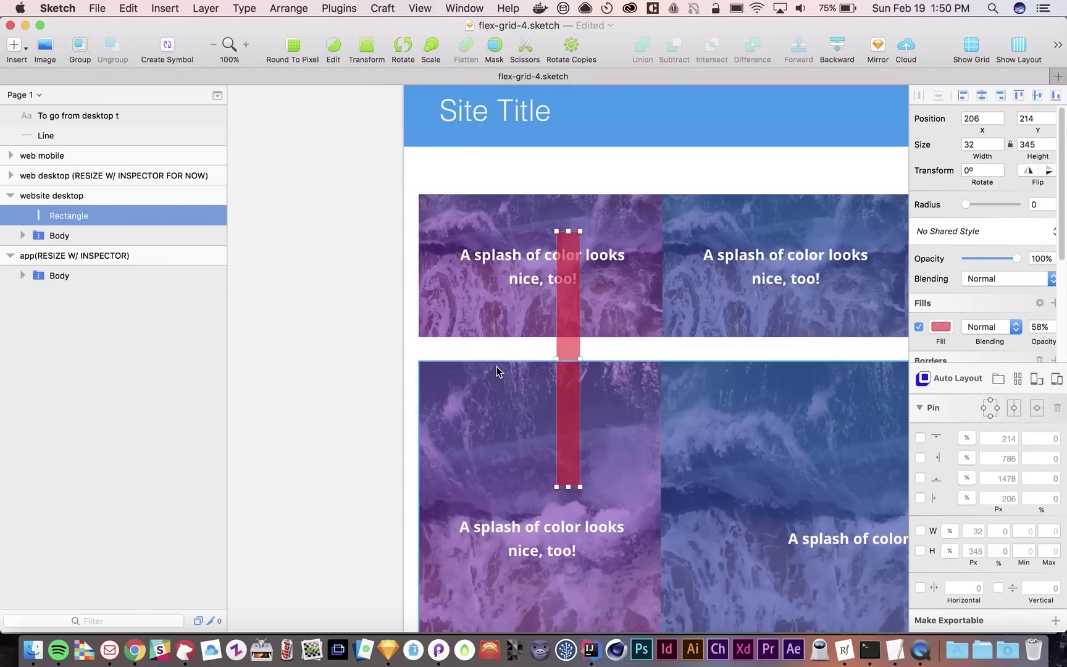
scroll(497, 366, "right", 2)
key("super+minus")
left_click(431, 386)
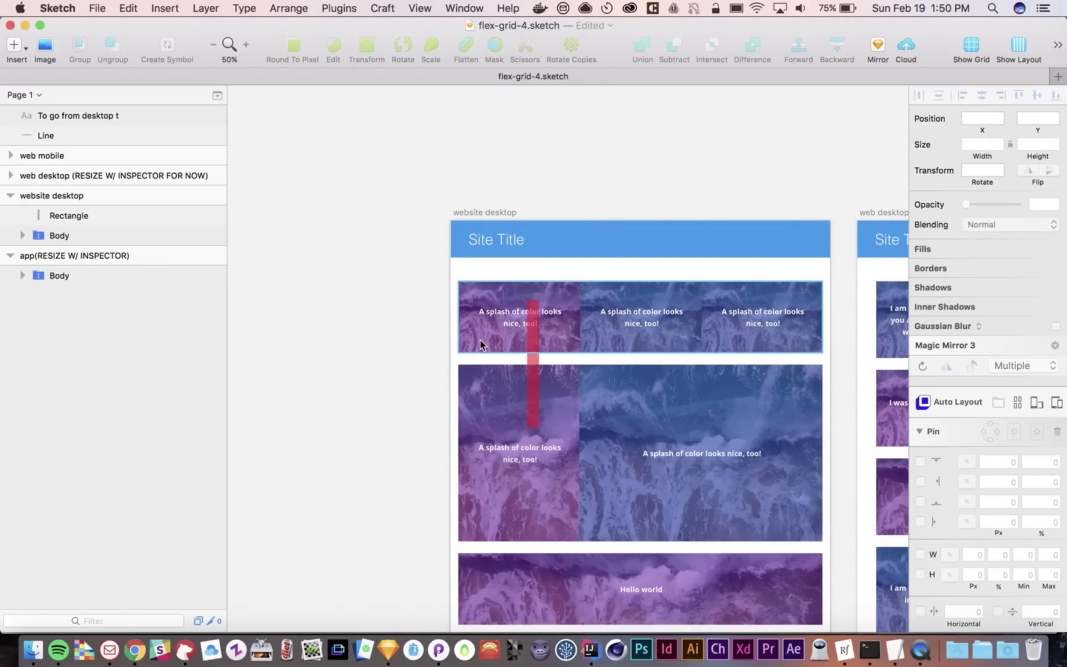
Set the left and right pins of the first-row, first-column Component in the web desktop artboard to 0 px
scroll(580, 359, "right", 10)
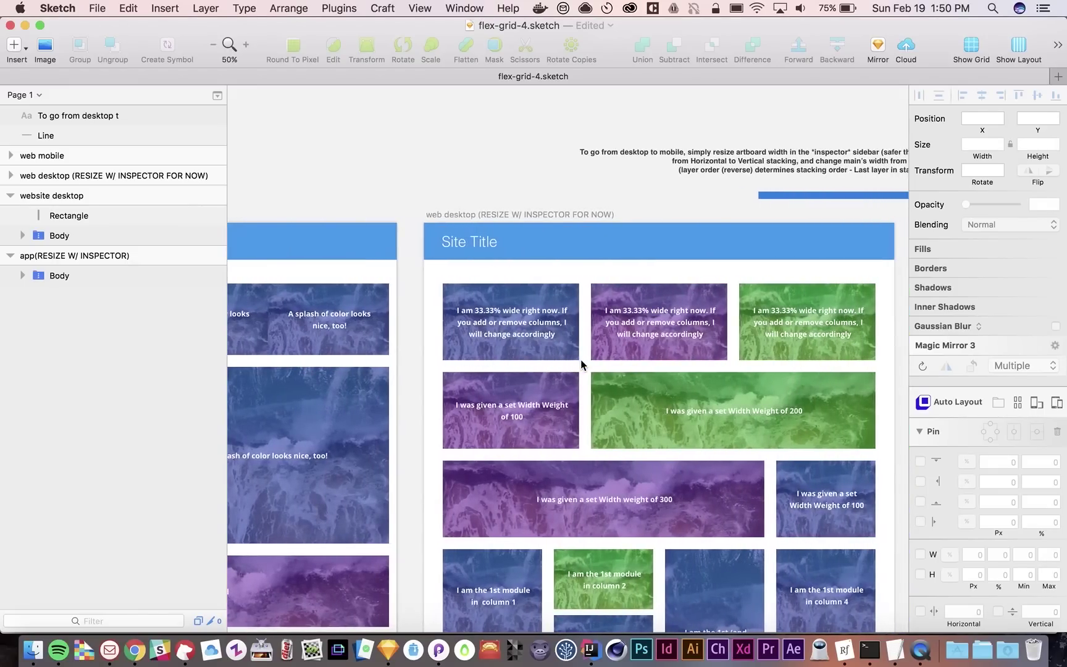
scroll(581, 358, "right", 1)
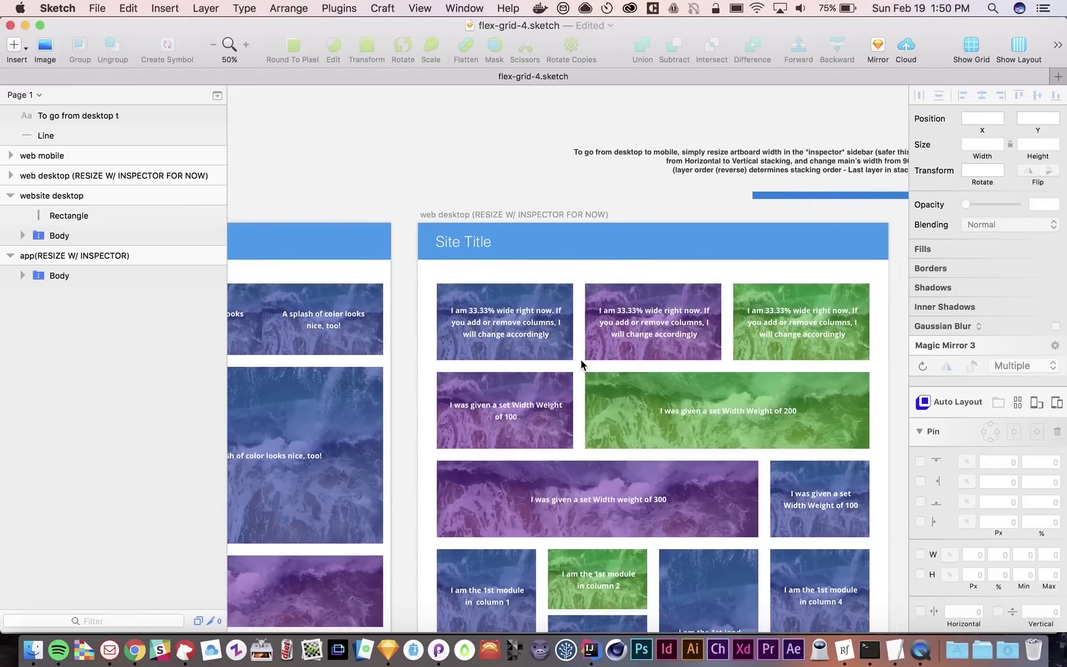
left_click(569, 353)
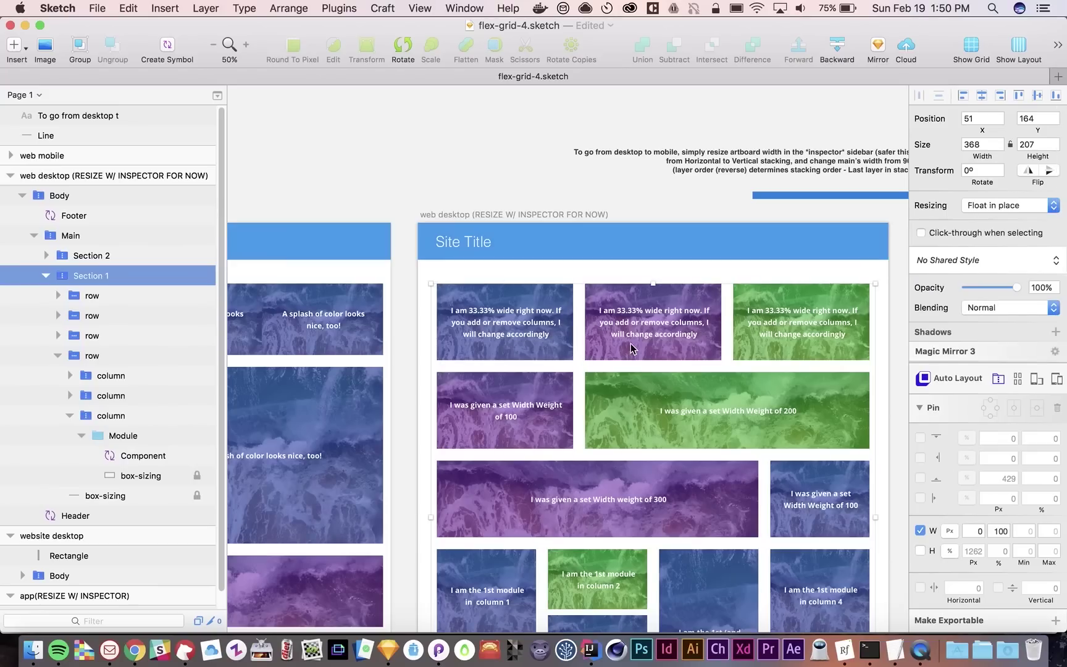
left_click(569, 355)
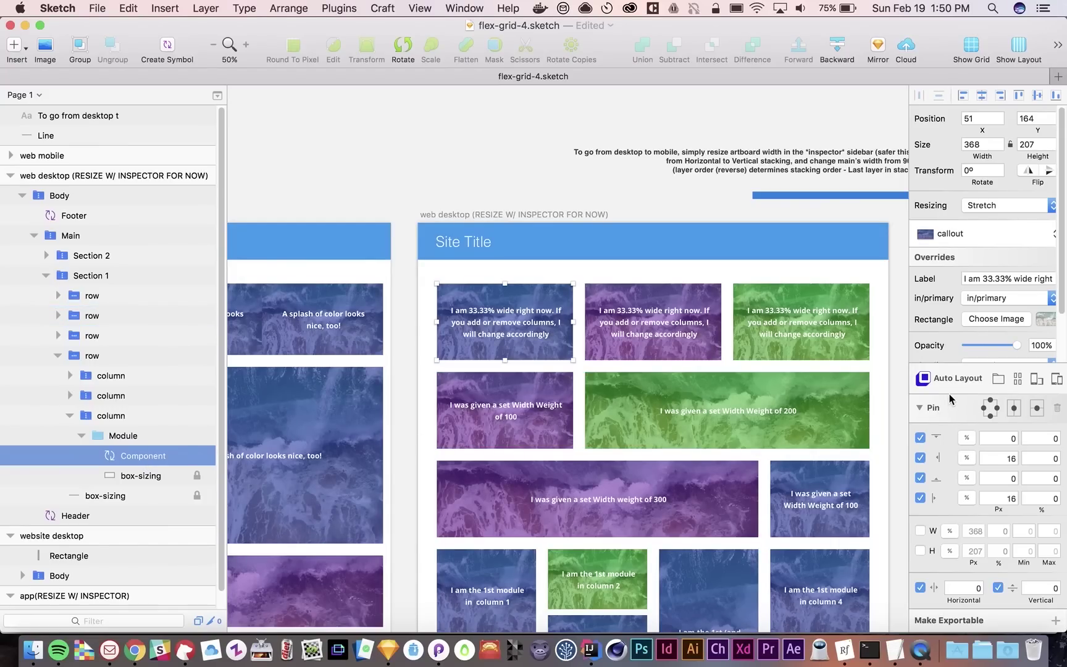
left_click(1008, 460)
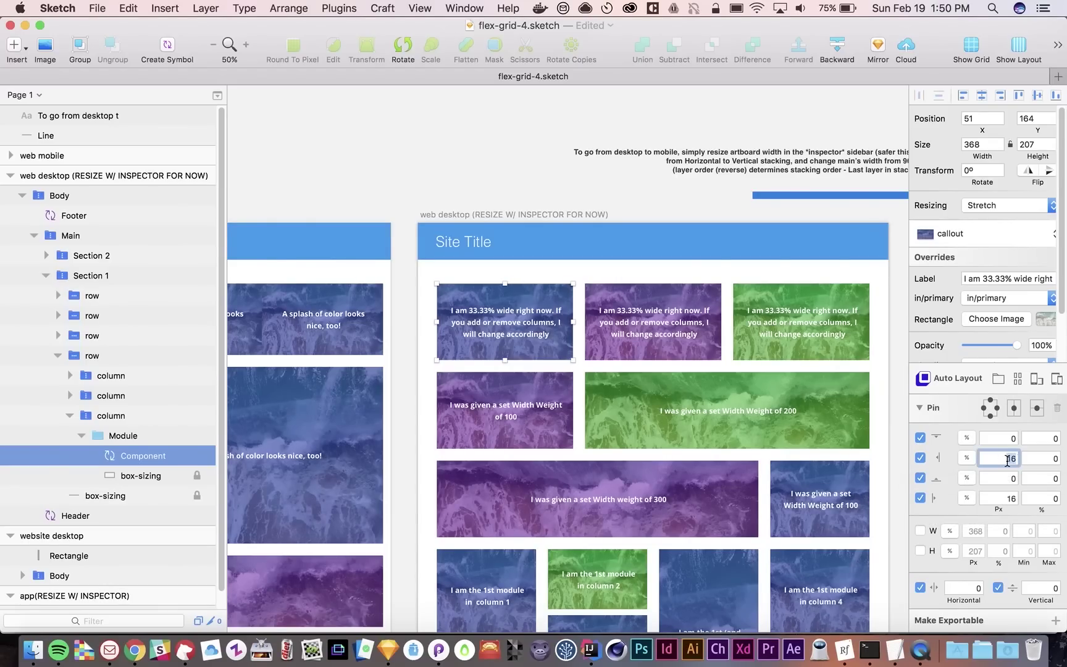
type("0")
key("Return")
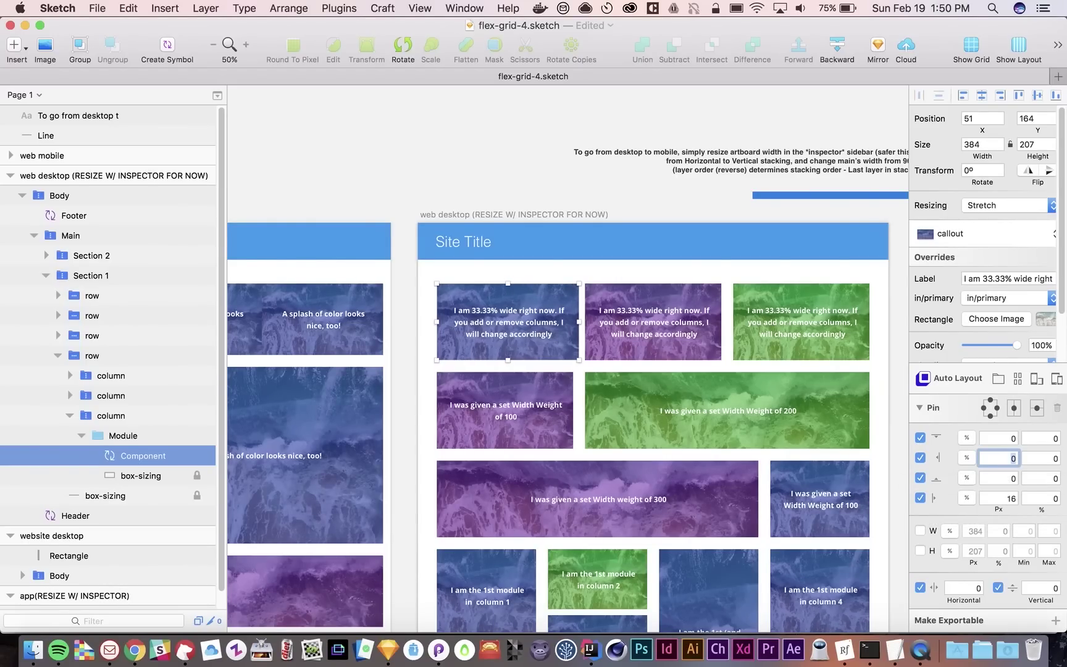
left_click(1008, 499)
type("0")
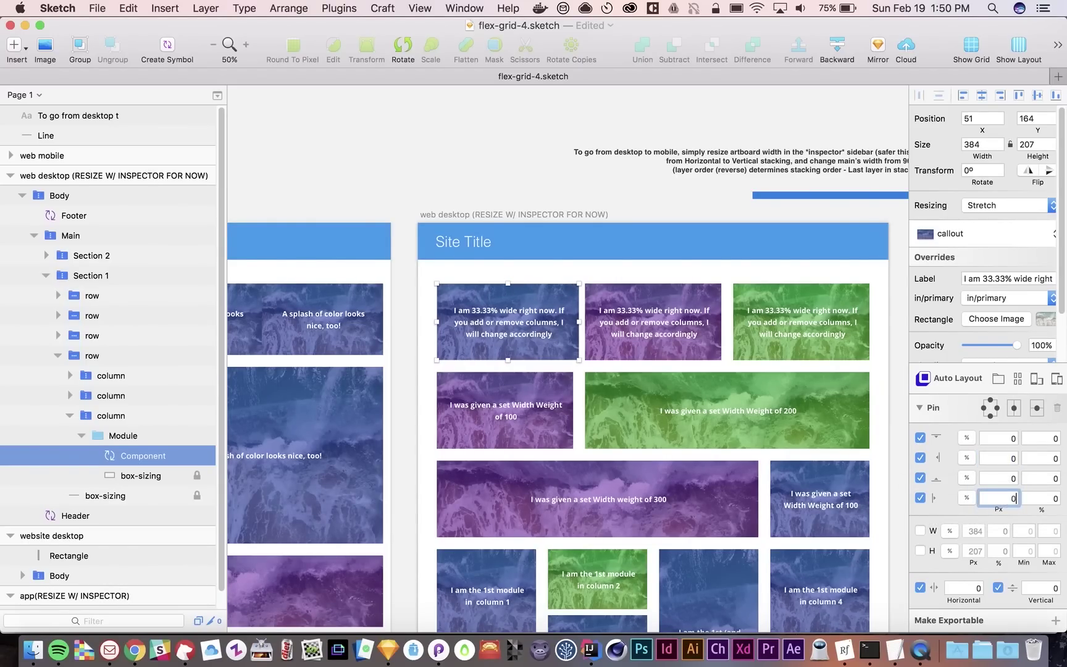
key("Return")
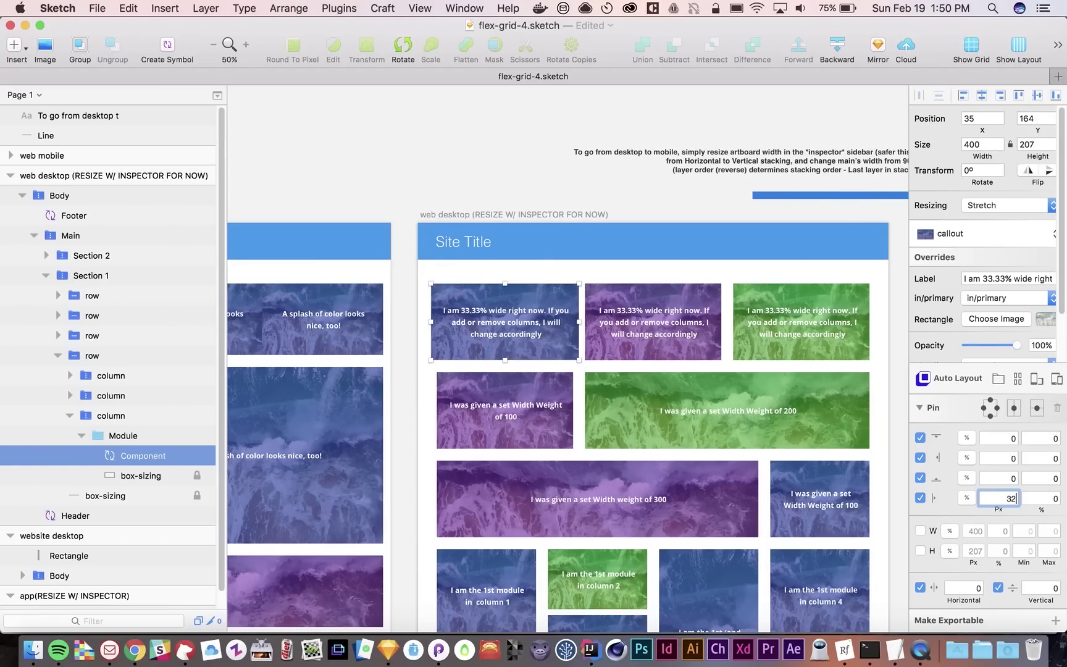
Set the left and right pins of the first-column Component to 32 px
key("Return")
left_click(1011, 458)
type("32")
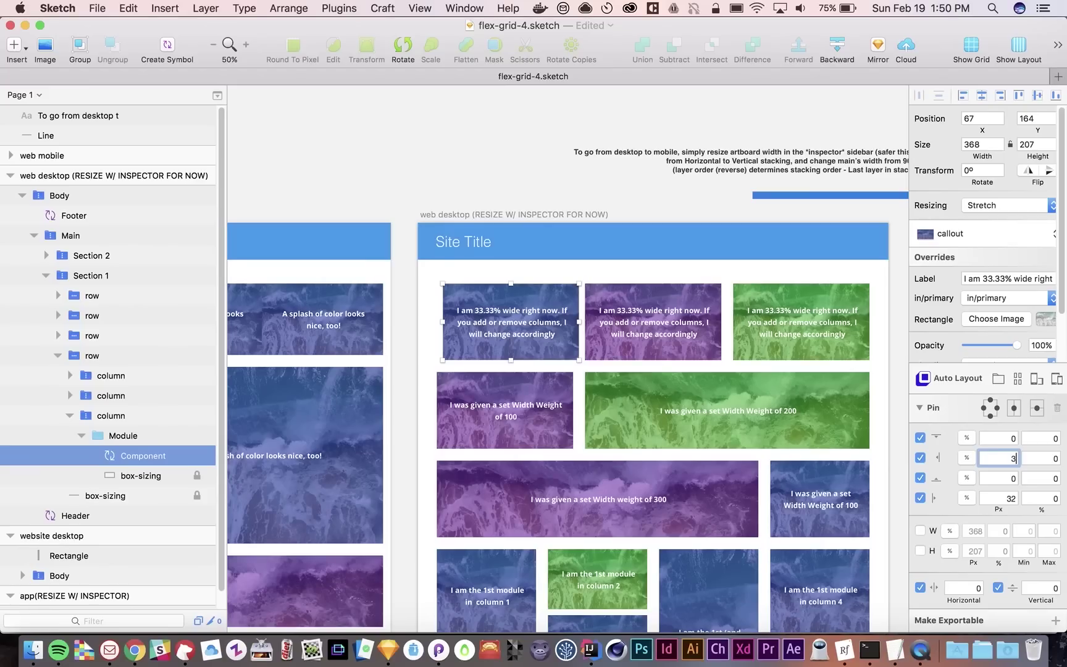
key("Return")
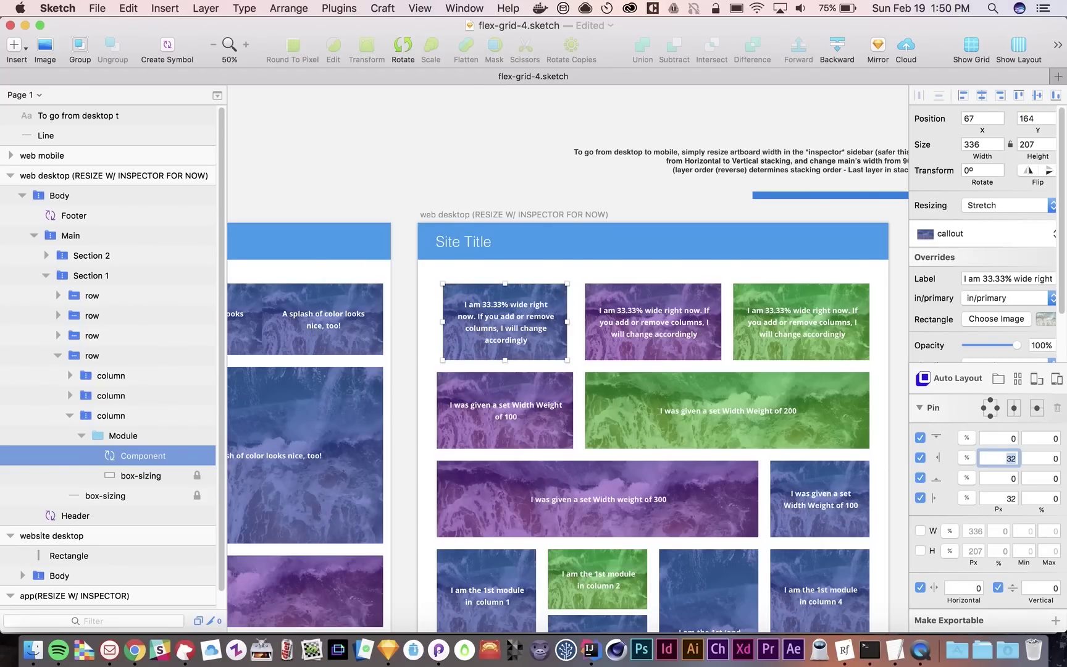
Set the right and left pins of the first-column Component back to 16 px and deselect it
type("16")
key("Return")
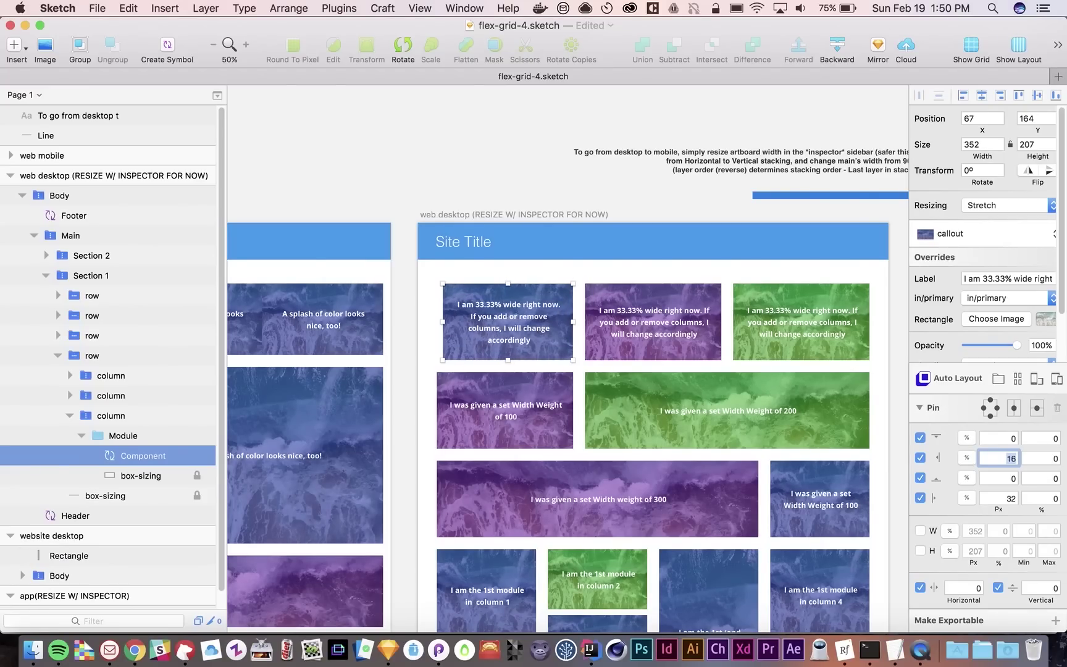
left_click(1006, 498)
type("16")
key("Return")
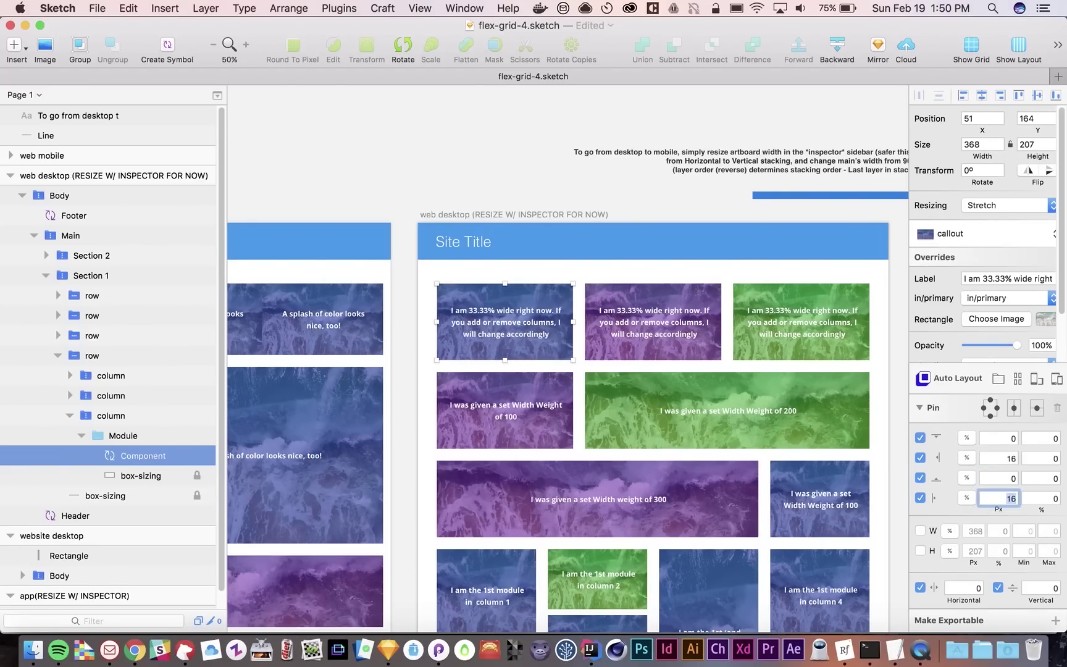
left_click(408, 332)
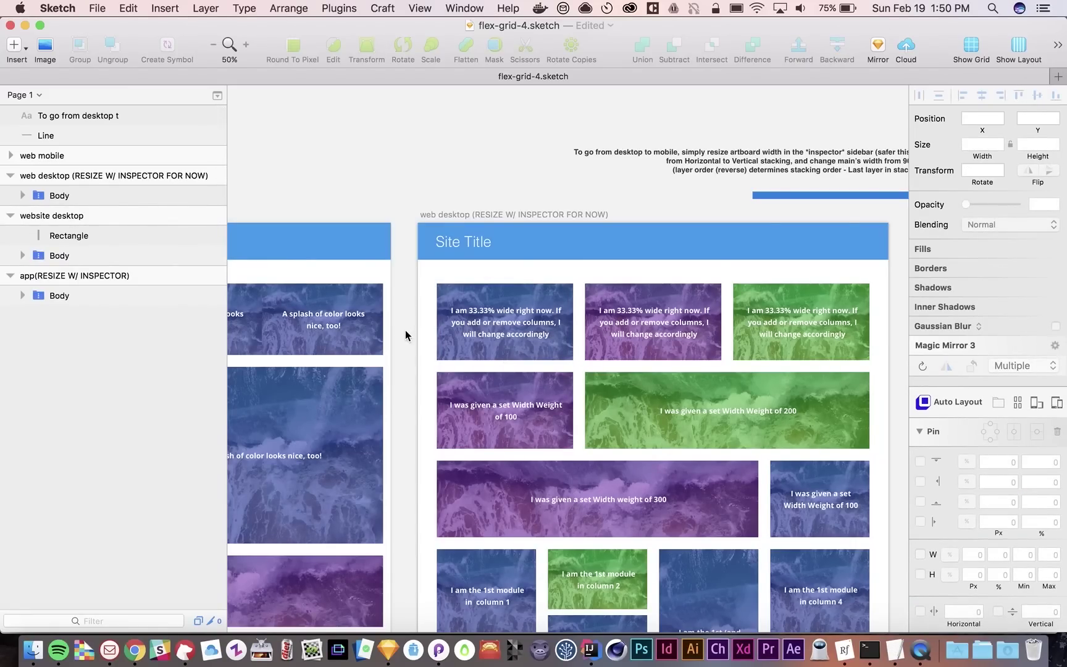
left_click(439, 345)
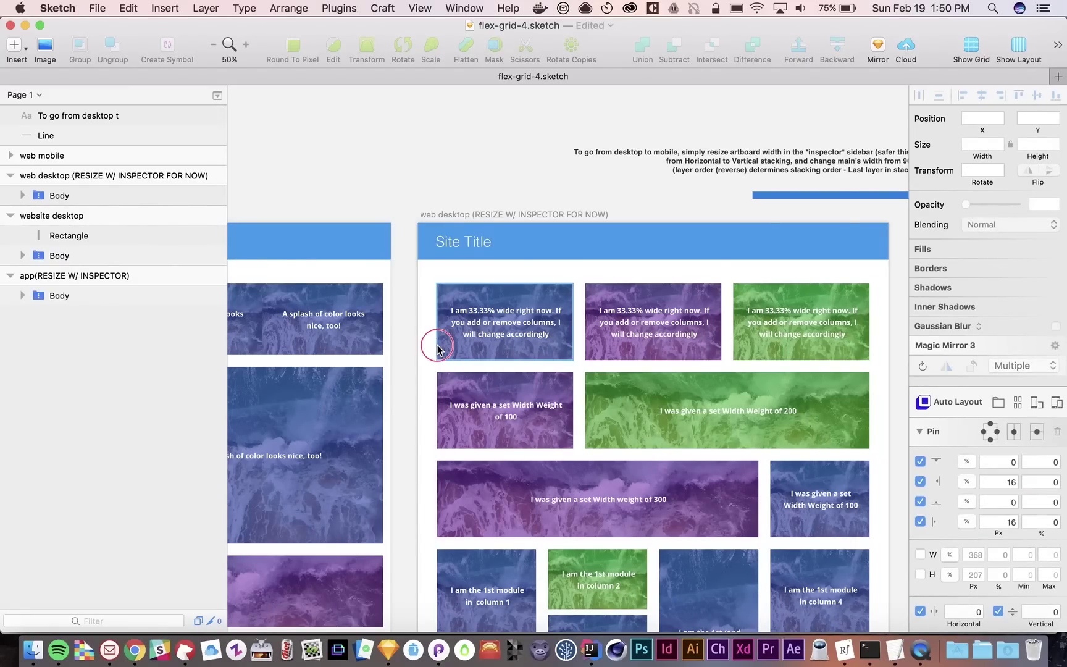
Try left and right pins of 32 px on all three first-row Components in the web desktop artboard, and undo the pin changes
left_click(588, 351)
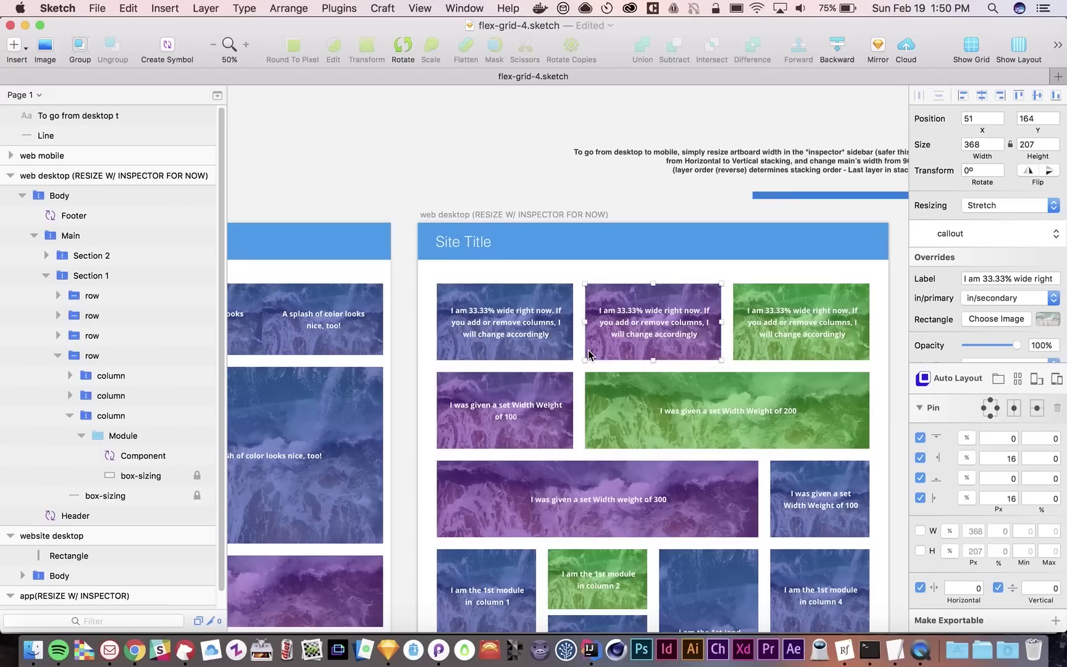
left_click(553, 352, "shift")
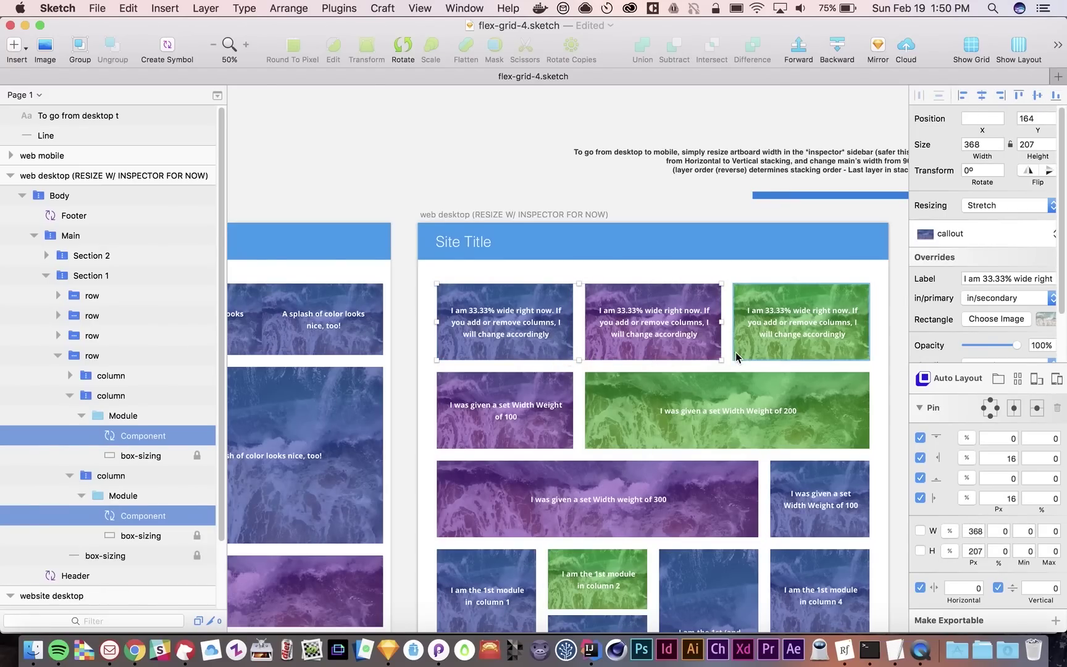
left_click(735, 352, "shift")
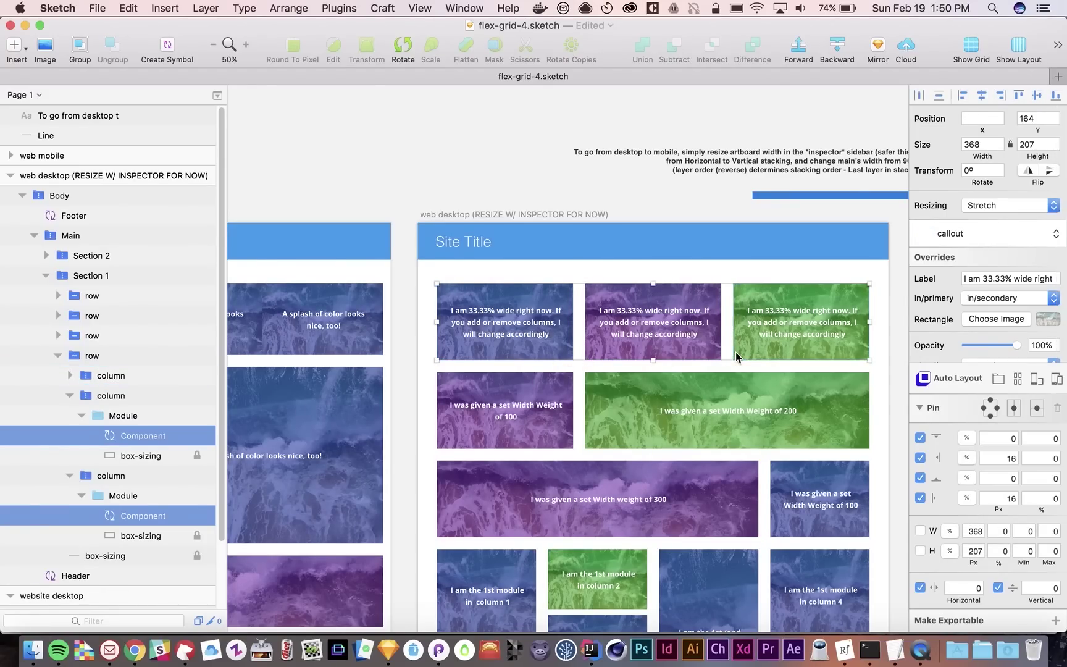
left_click(1008, 457)
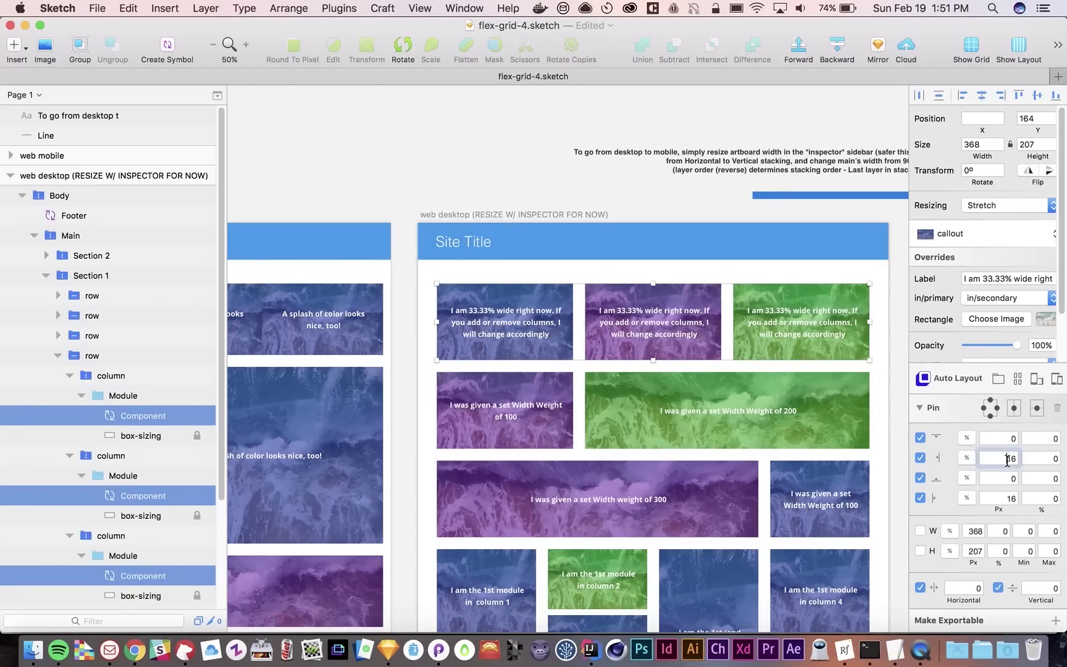
type("32")
left_click(1006, 497)
type("32")
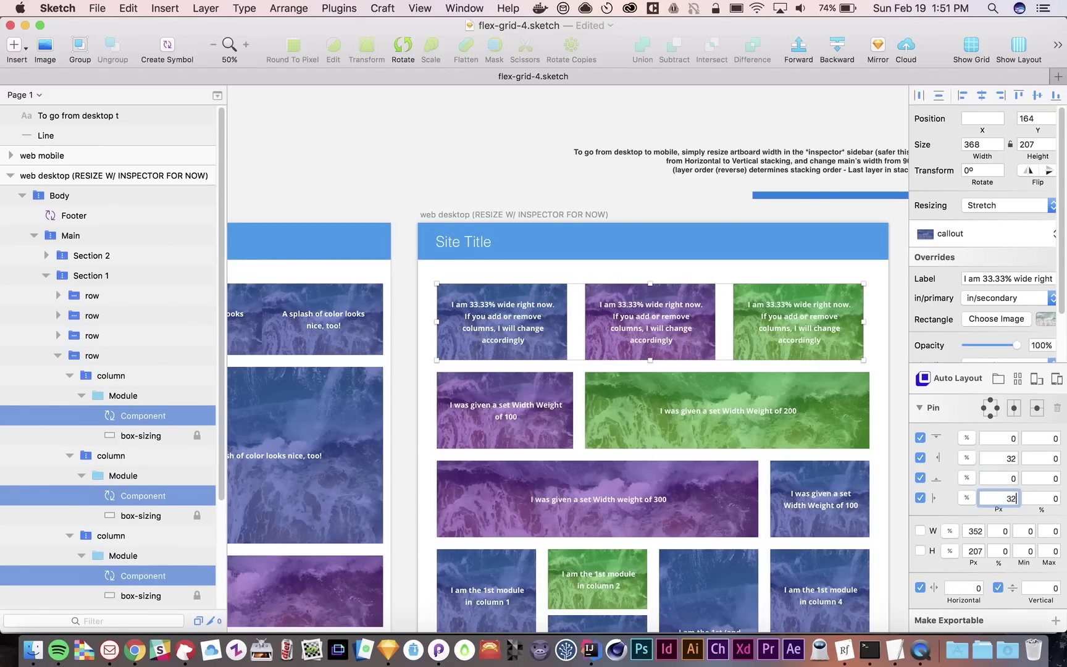
key("Return")
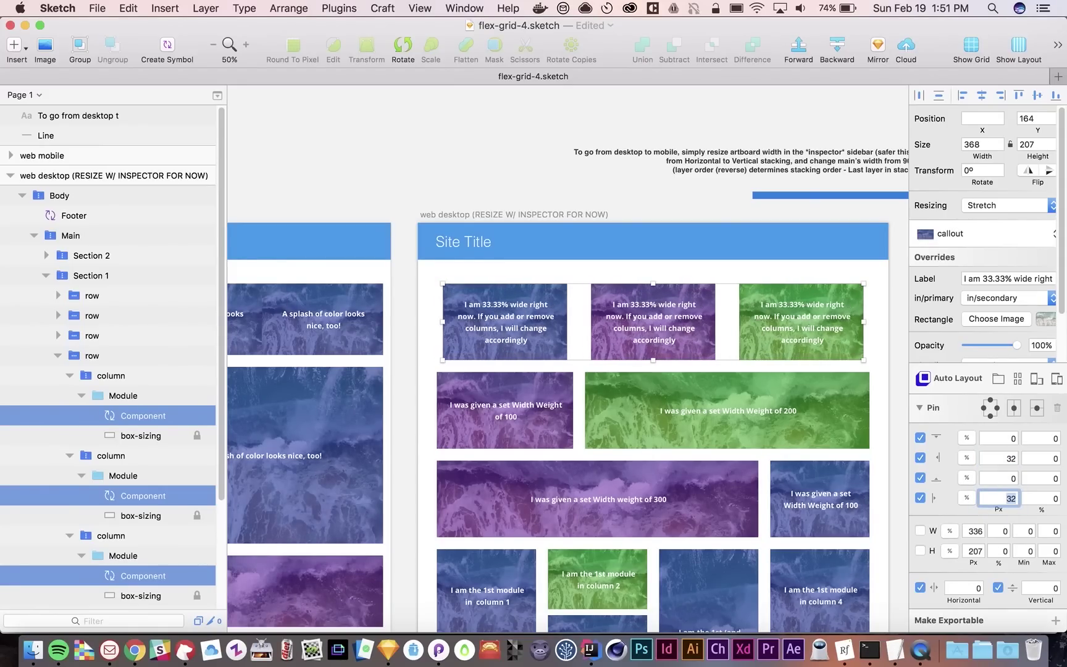
left_click(407, 405)
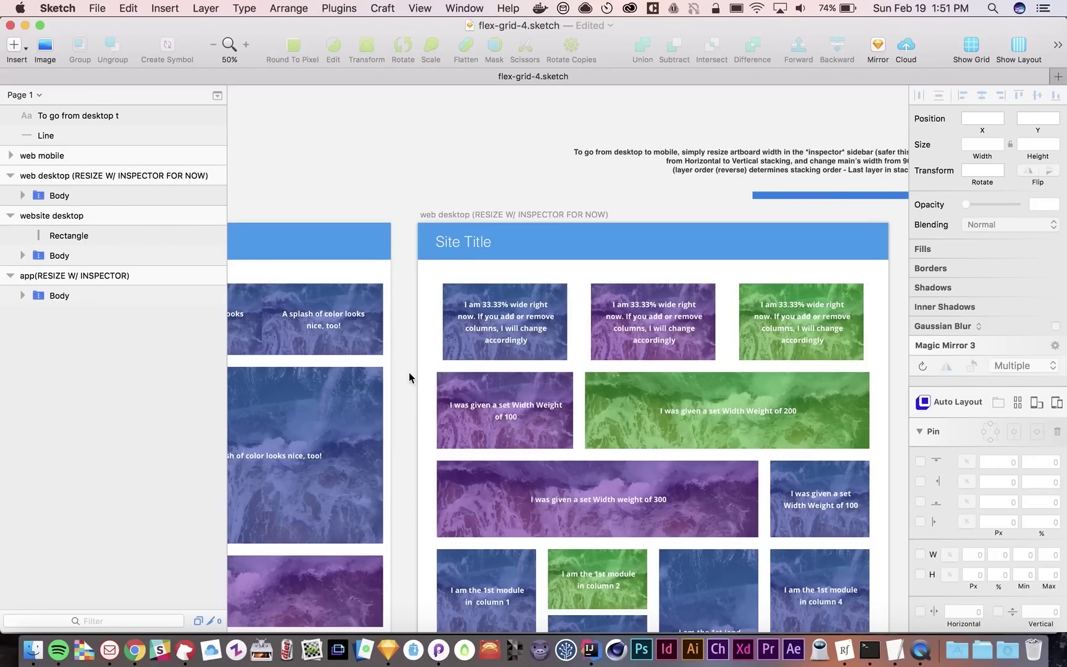
key("super+z")
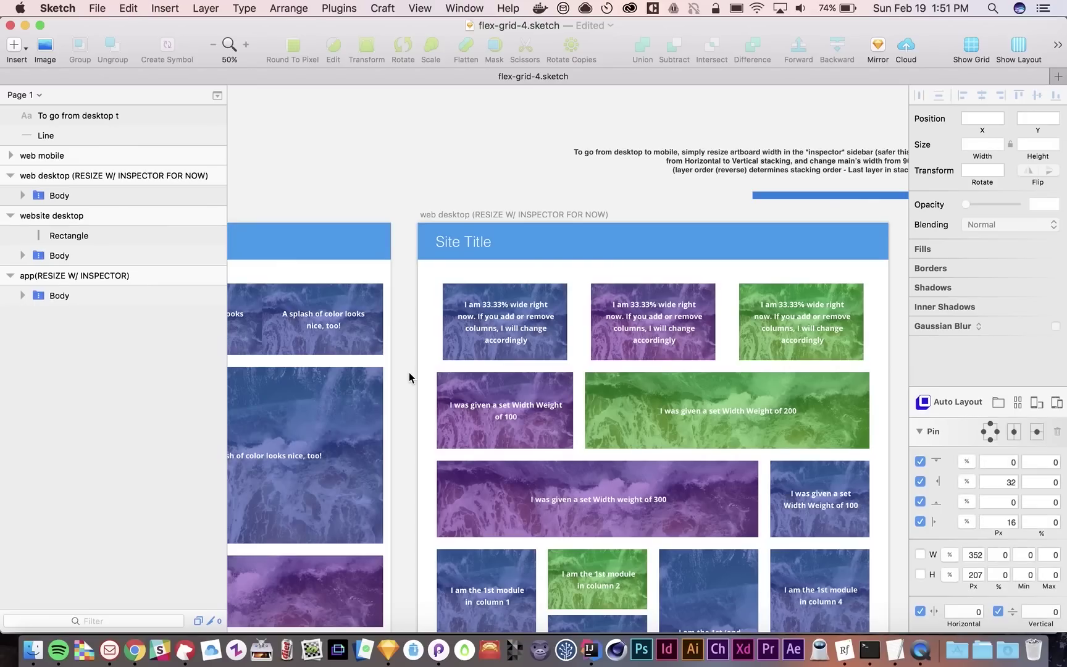
key("super+z")
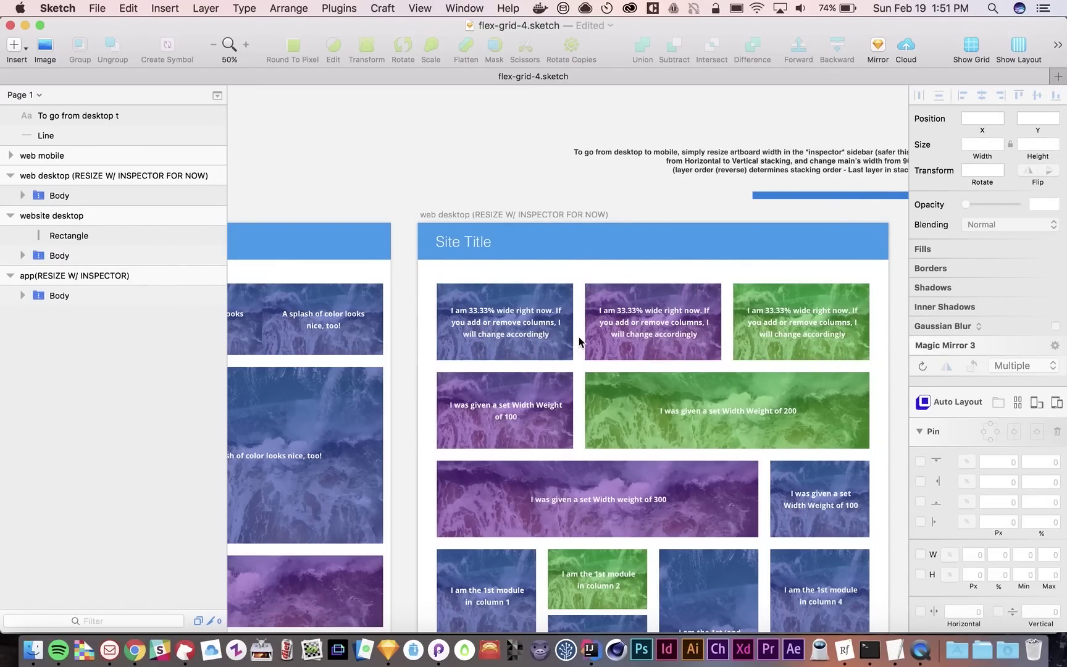
Move the pink gutter rectangle from the website desktop artboard onto the first column gap of the web desktop artboard's top two rows
scroll(333, 336, "left", 10)
left_click_drag(325, 343, 817, 364)
scroll(747, 449, "right", 2)
scroll(747, 445, "right", 4)
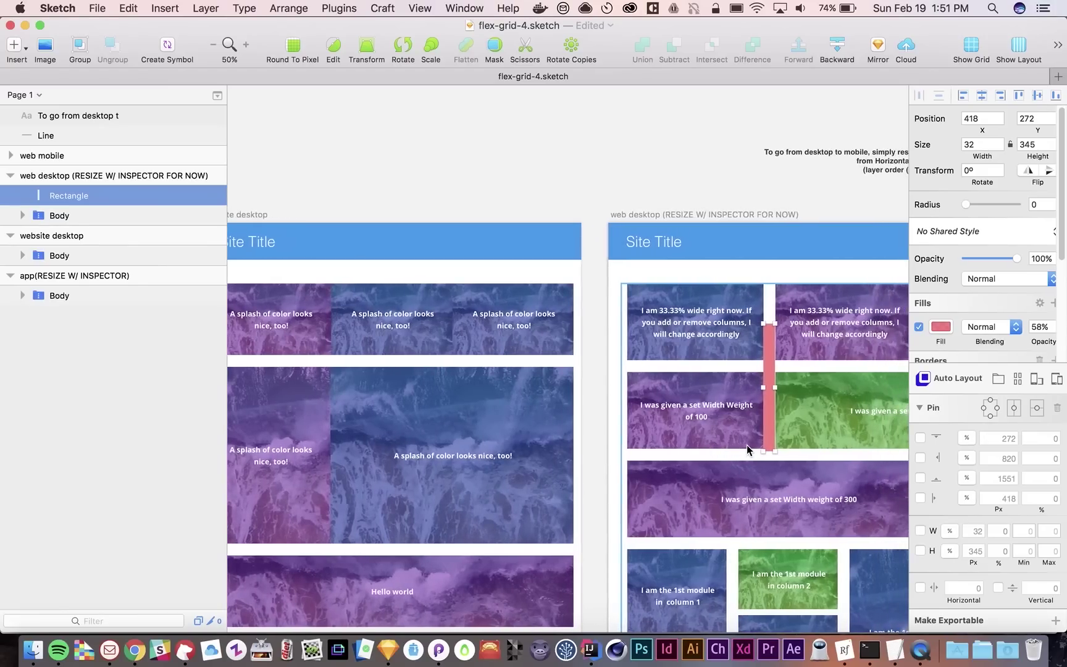
scroll(666, 490, "right", 7)
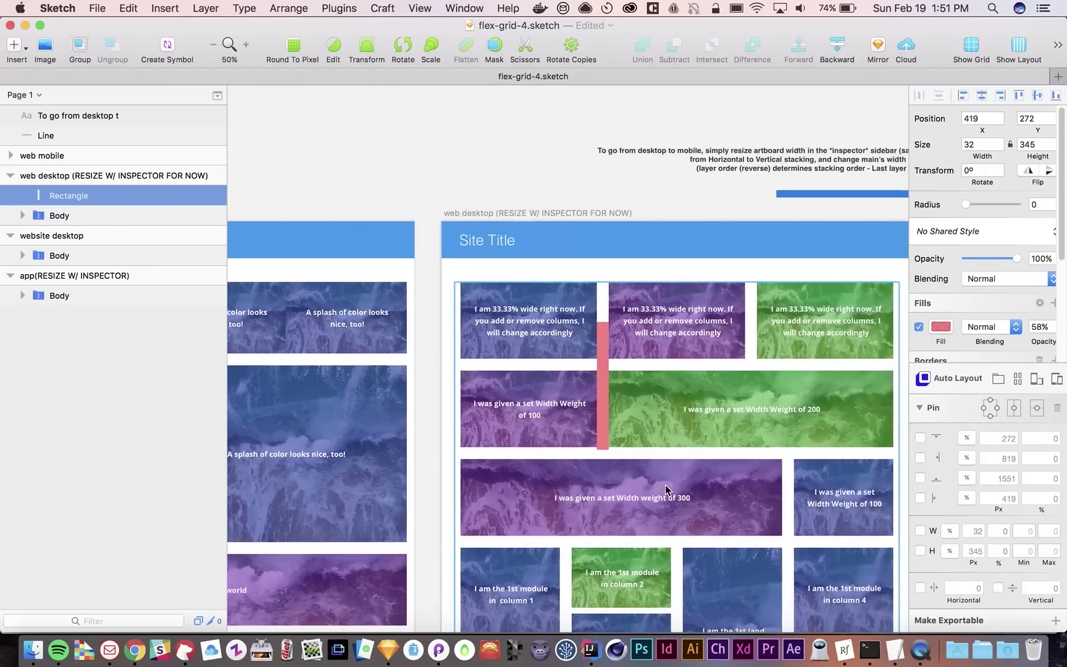
Move the pink rectangle onto the gap between the 300-weight and 100-weight modules, reaching down into the column 3–4 gap below
scroll(666, 490, "down", 3)
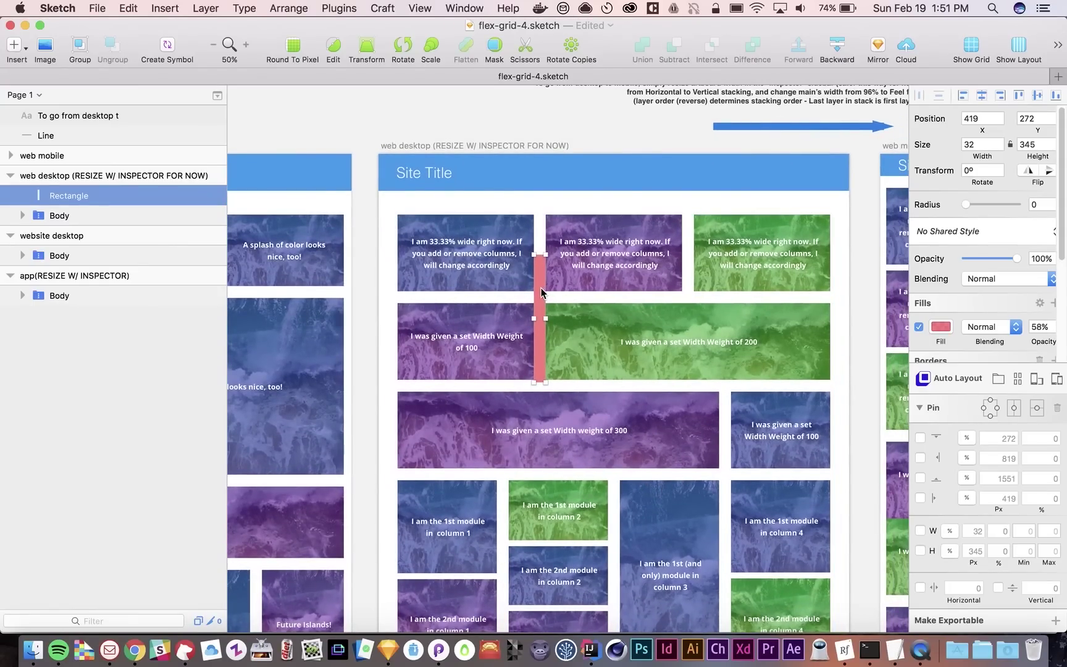
left_click_drag(539, 295, 728, 426)
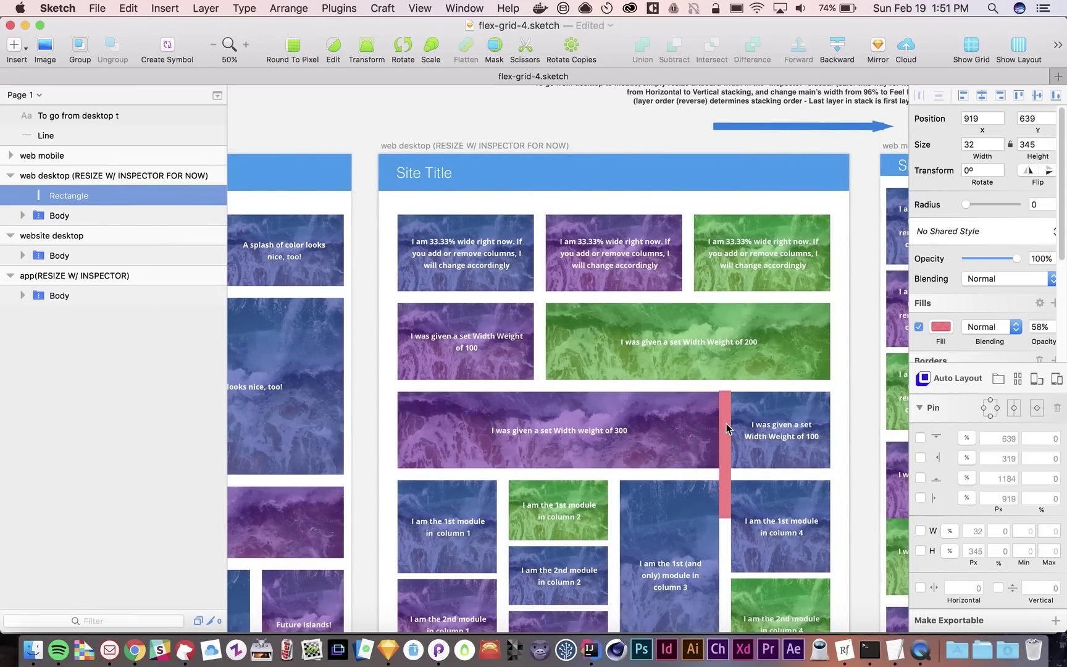
scroll(734, 494, "down", 5)
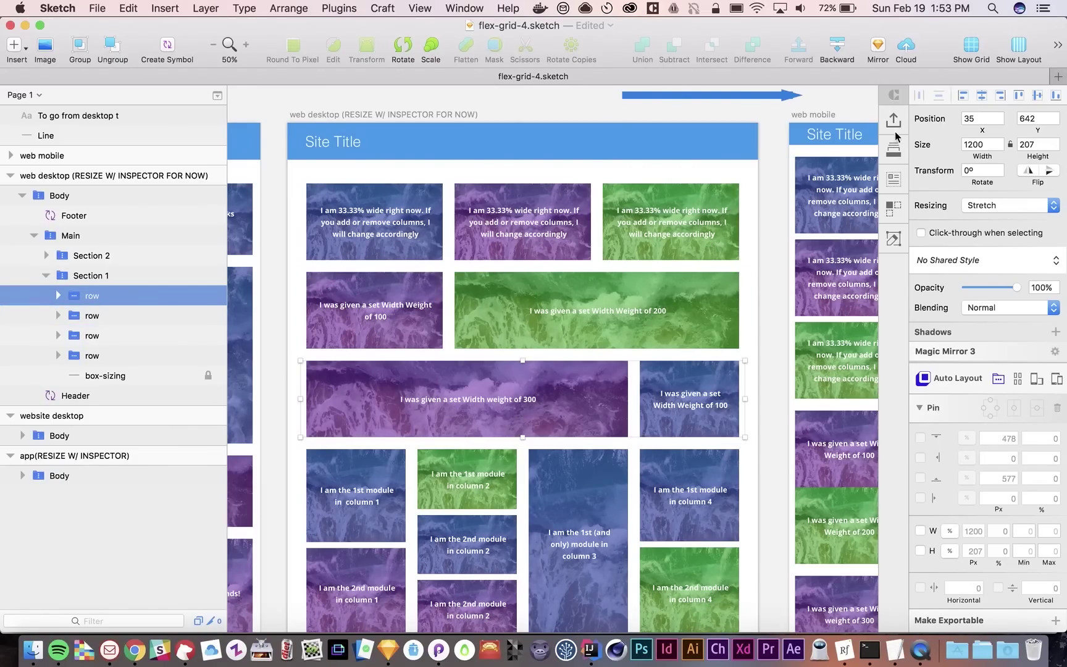
Add the selected third row to the shared Library's components, close the Library and deselect the row
left_click(894, 151)
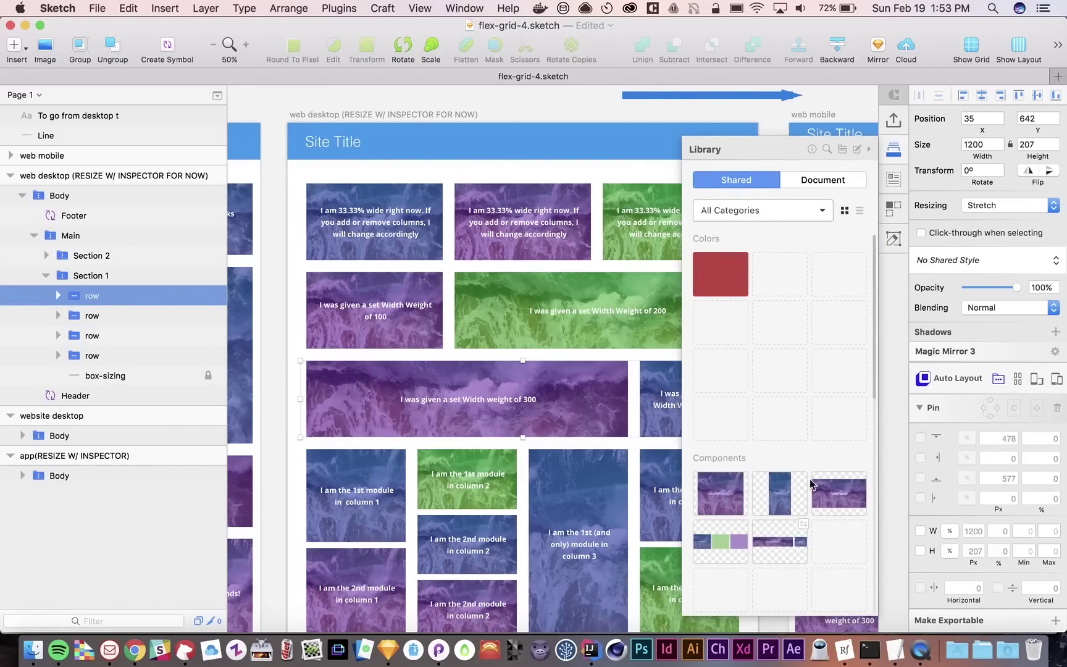
scroll(810, 479, "down", 2)
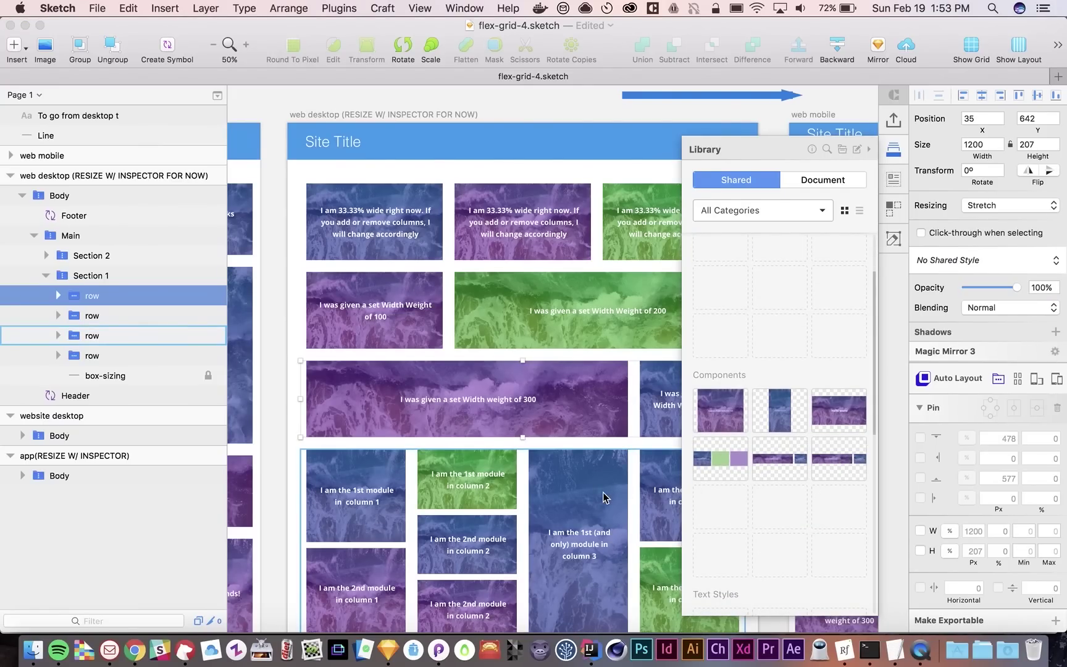
scroll(605, 497, "right", 3)
scroll(605, 498, "right", 1)
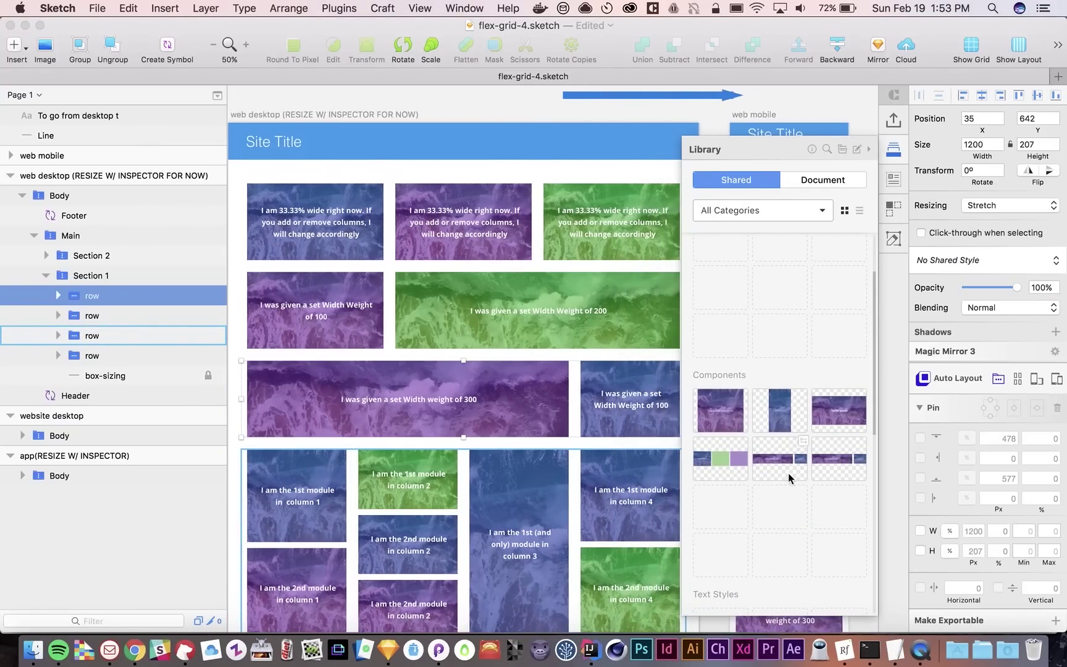
scroll(558, 467, "left", 2)
scroll(558, 467, "left", 2)
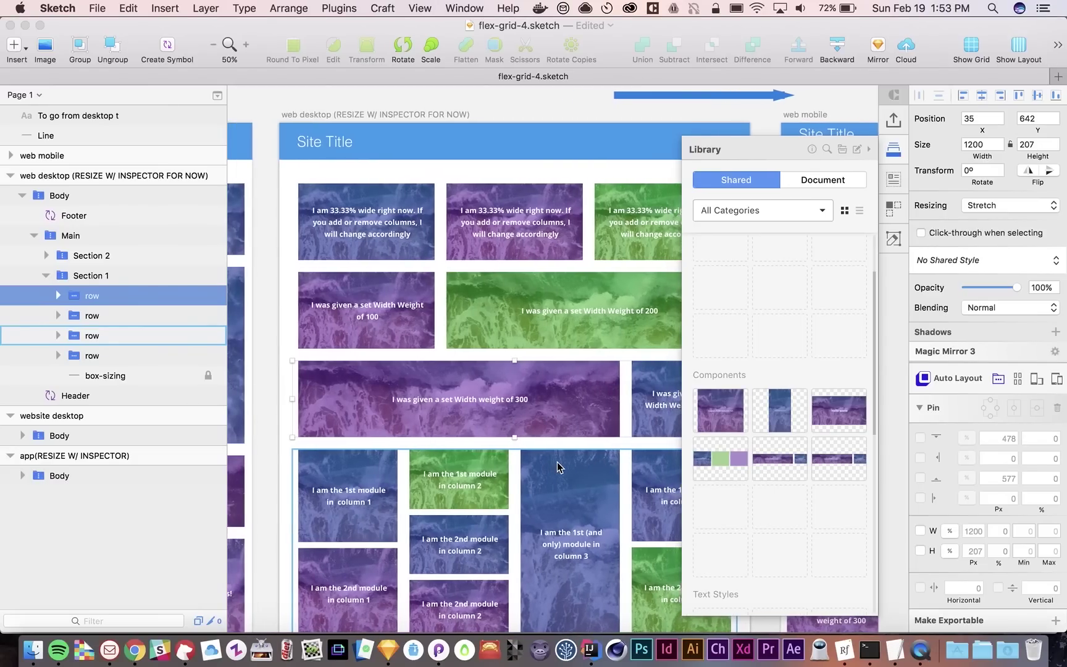
scroll(557, 468, "right", 1)
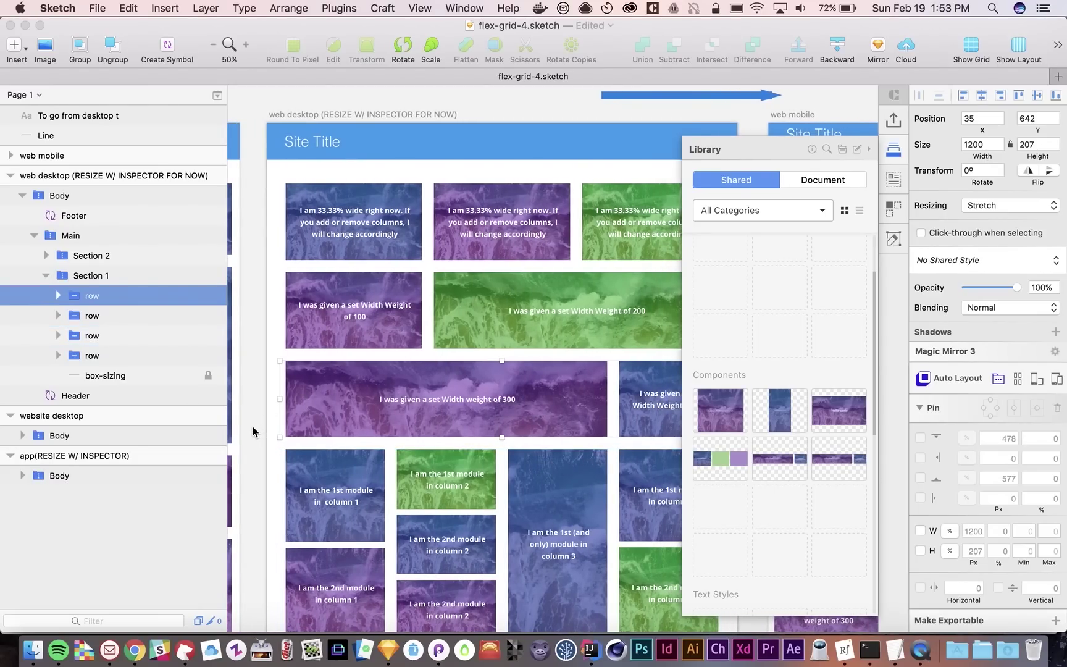
left_click(870, 150)
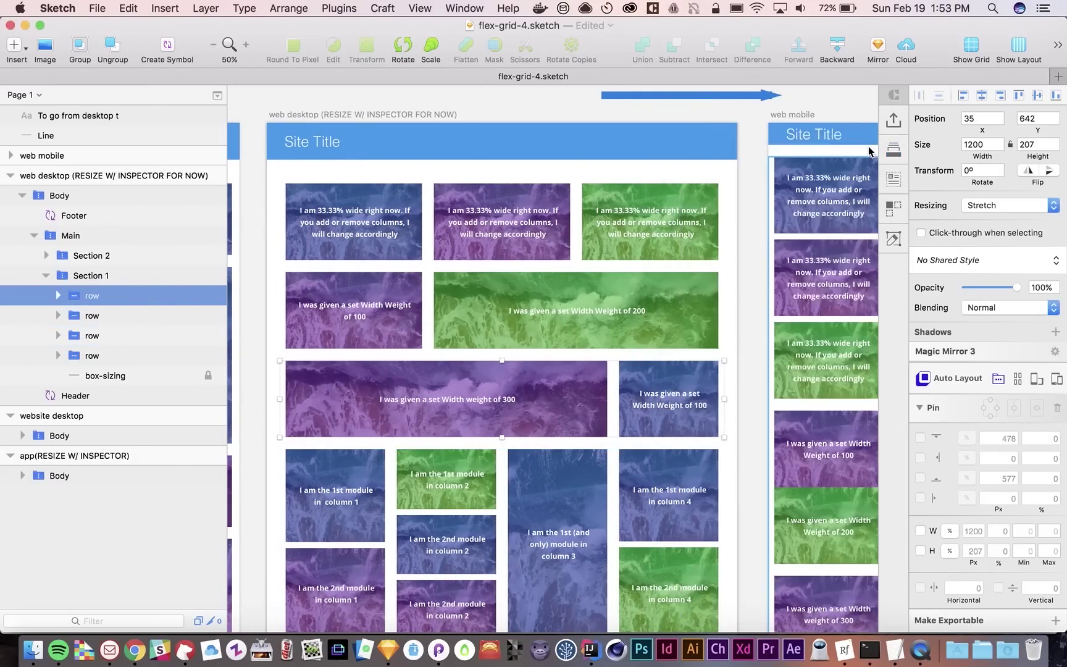
left_click(760, 267)
Drill into the second column of the web desktop artboard's fourth row and select the Module group of its first module
scroll(744, 317, "down", 2)
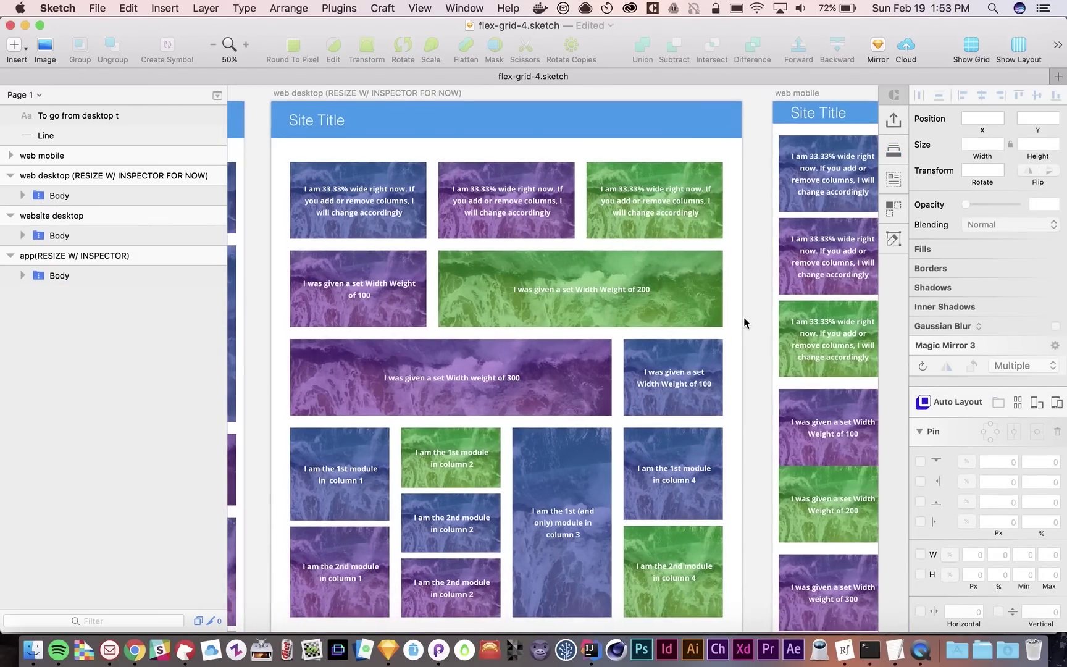
scroll(743, 317, "up", 2)
scroll(744, 317, "left", 2)
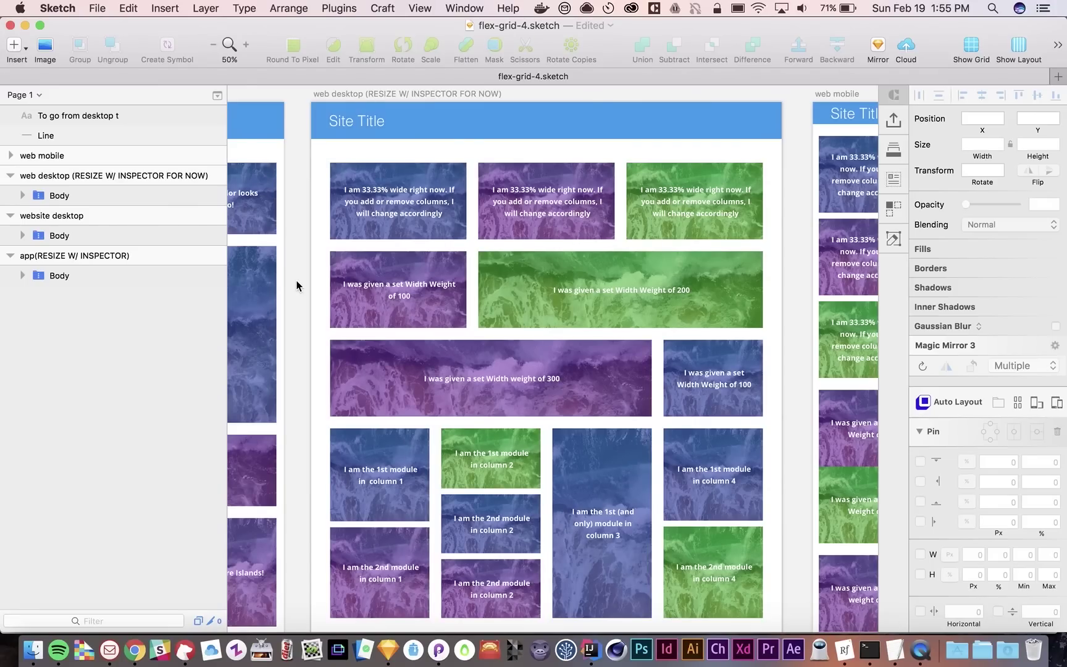
left_click(416, 226)
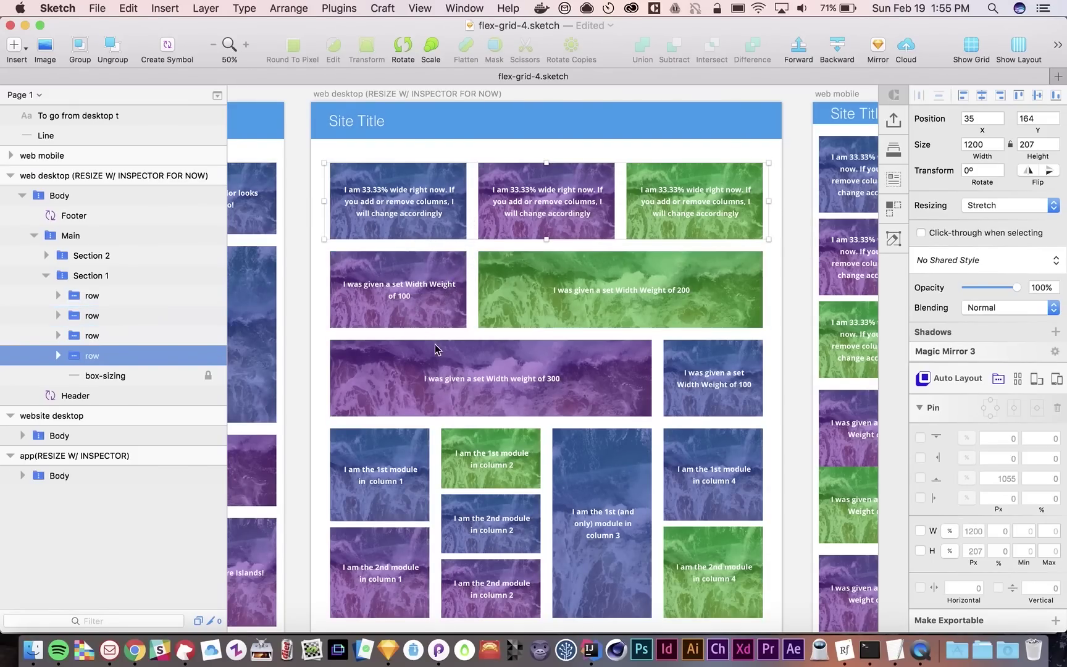
left_click(451, 438)
double_click(454, 437)
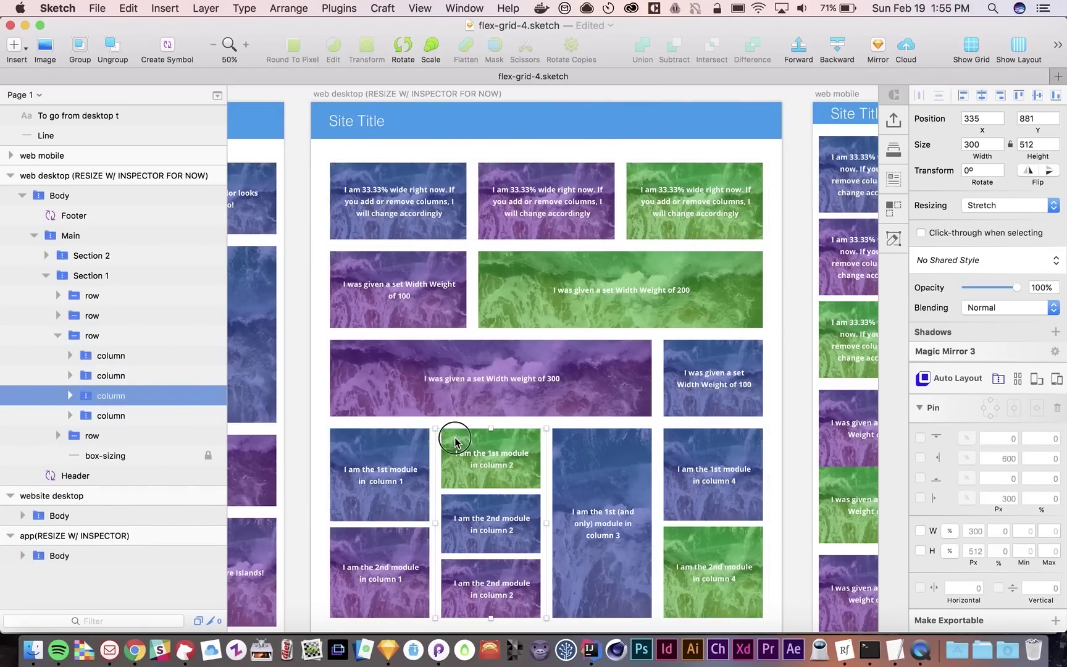
double_click(455, 437)
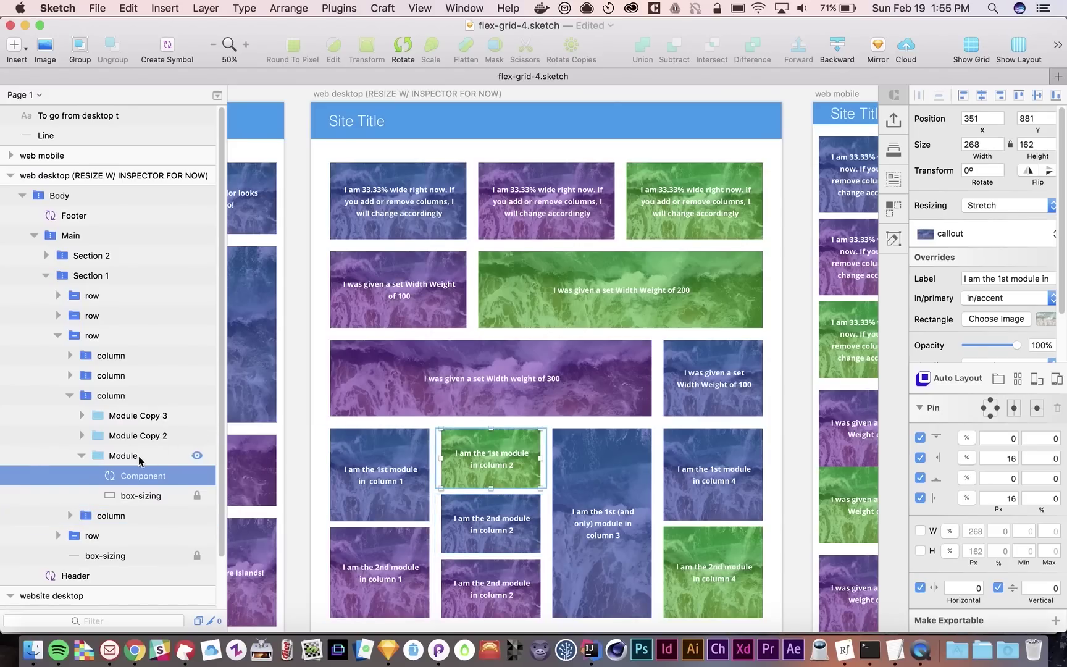
left_click(160, 456)
scroll(446, 491, "down", 2)
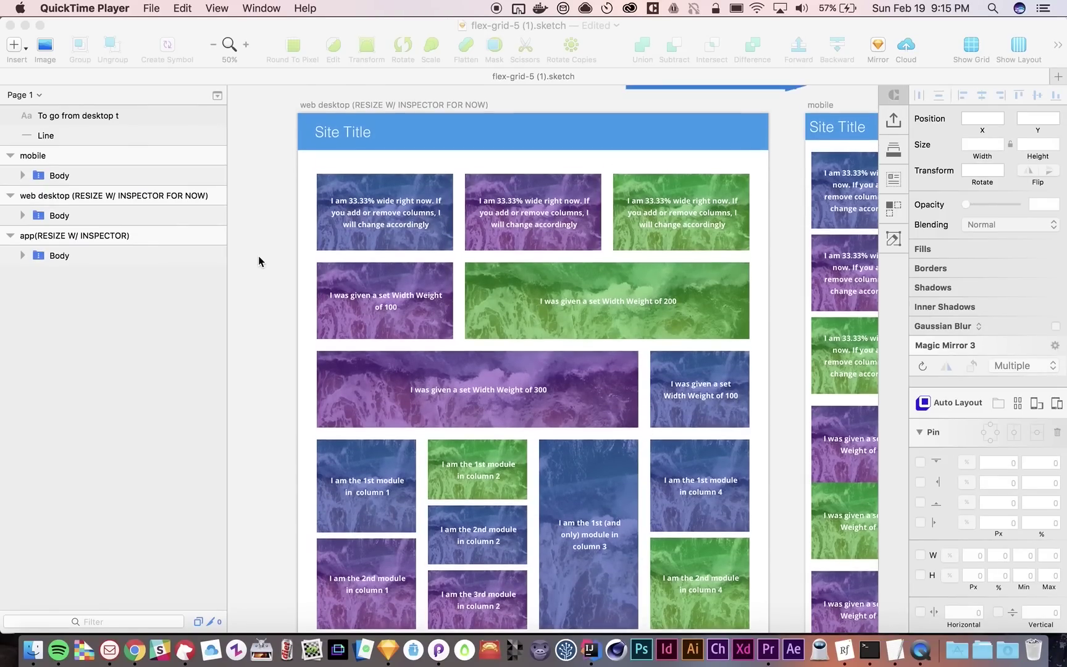
Expand Body in the web desktop artboard's layer list, keep Main expanded and collapse Section 2
scroll(259, 257, "up", 1)
left_click(23, 216)
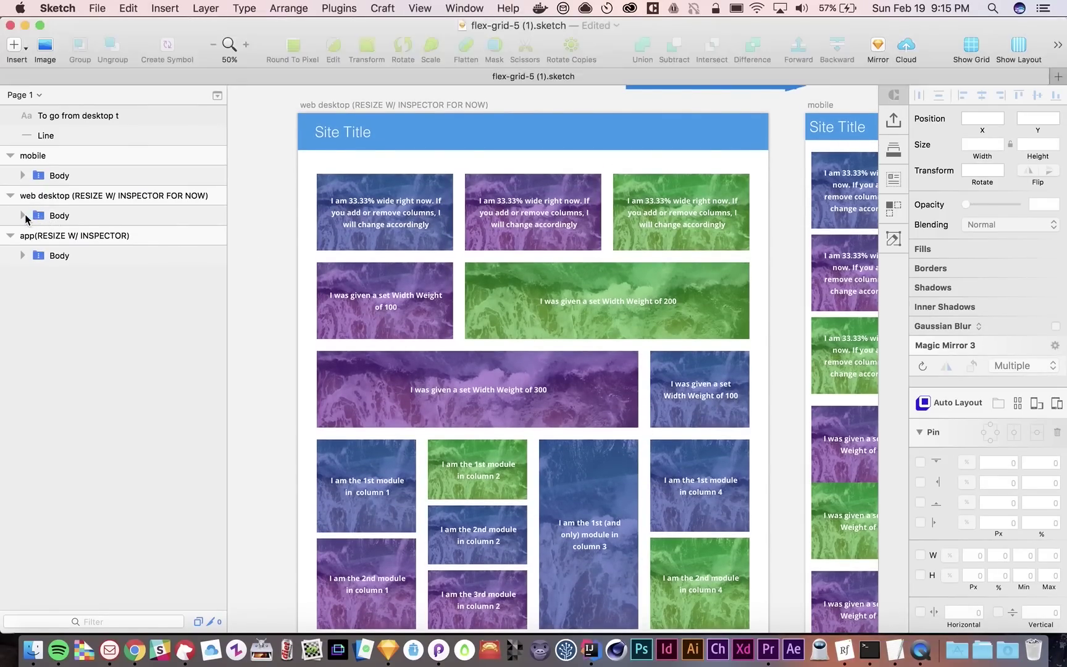
left_click(22, 215)
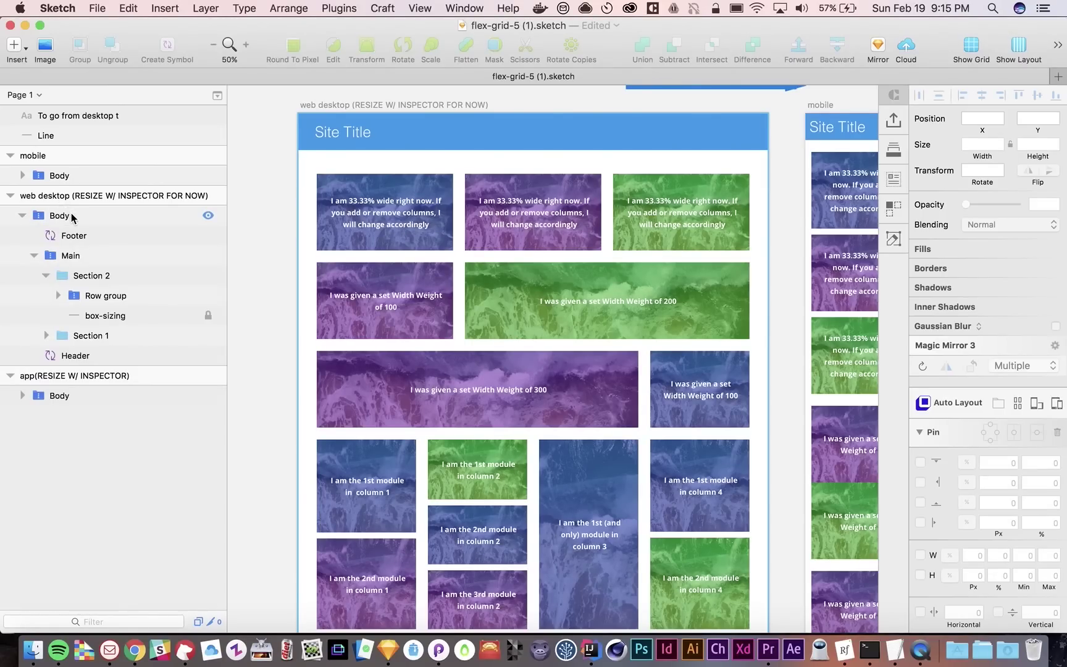
left_click(35, 255)
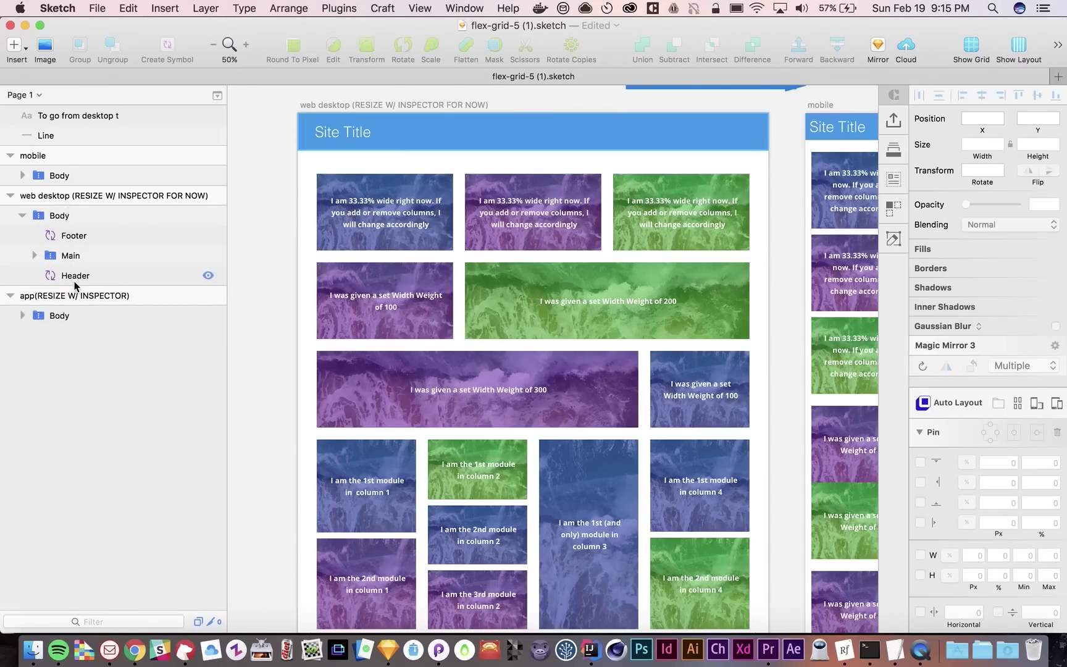
left_click(35, 256)
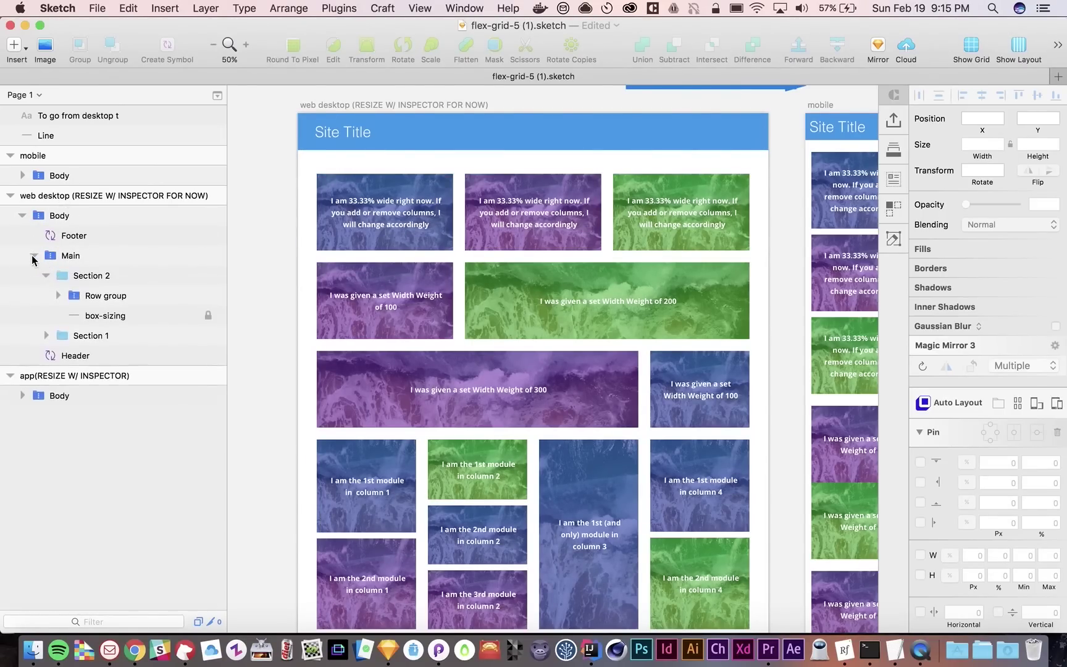
left_click(46, 275)
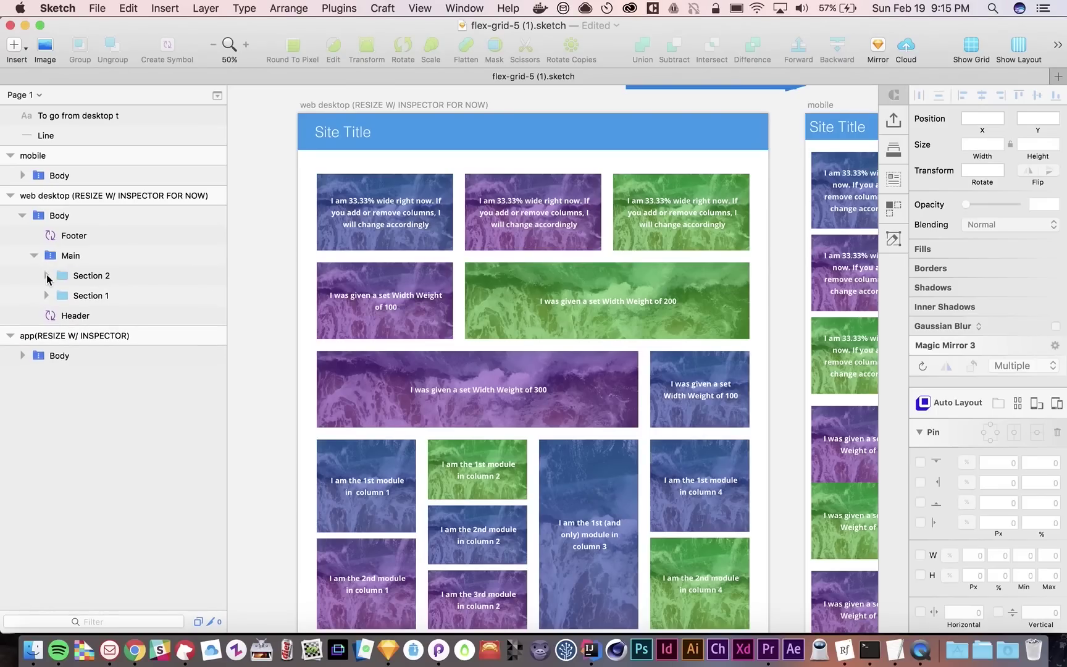
Select Section 1 and expand it, and select its Row Group and expand it to list the rows
left_click(88, 298)
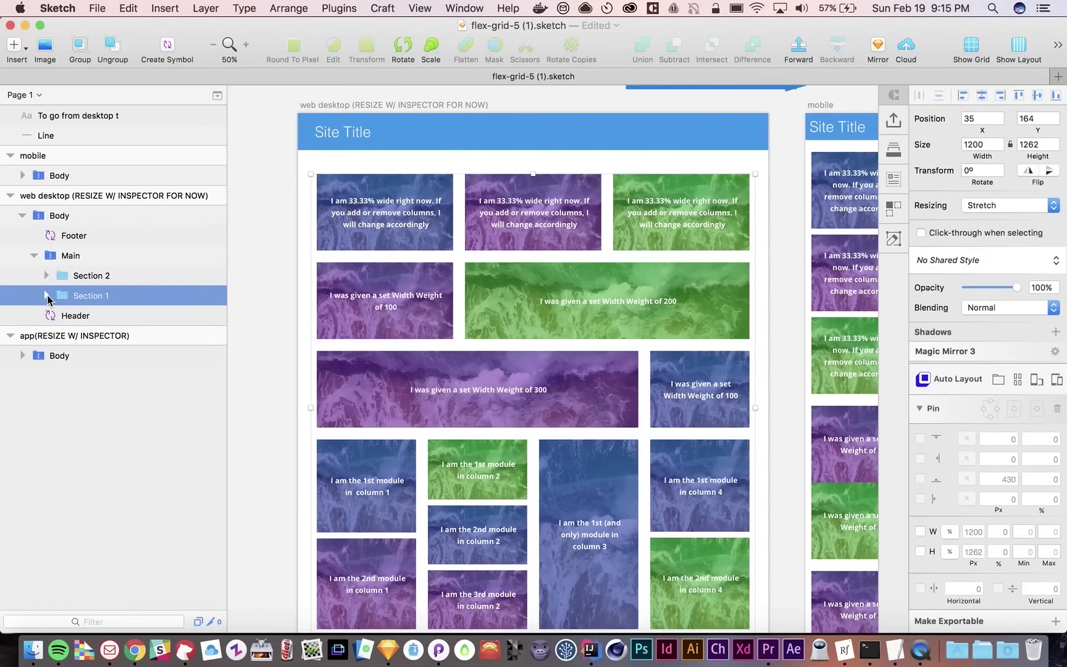
left_click(47, 296)
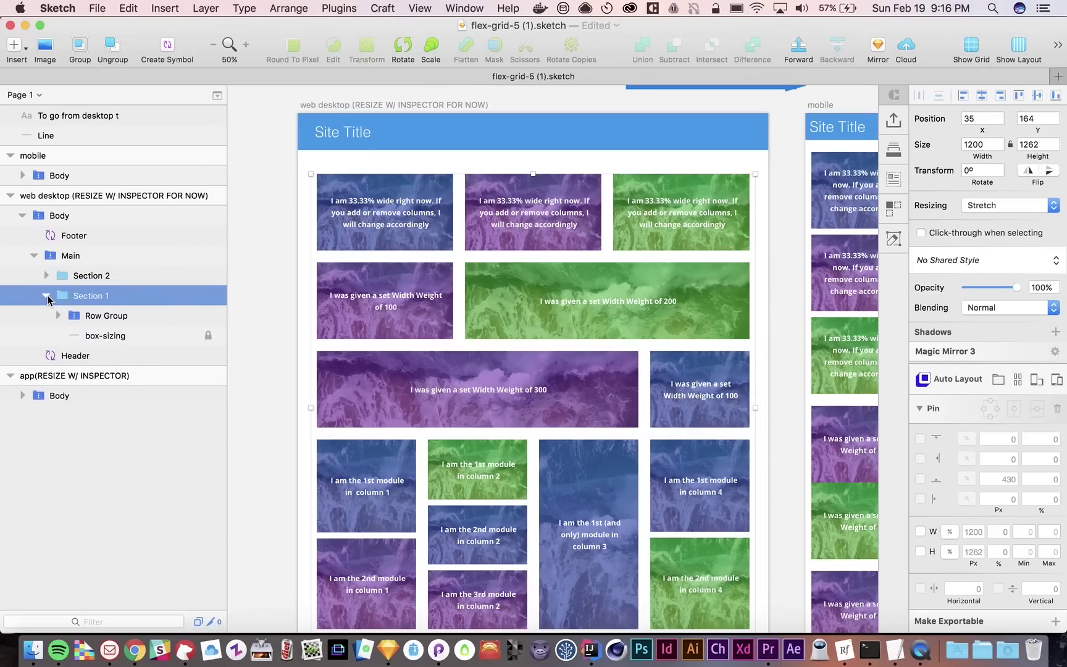
left_click(107, 317)
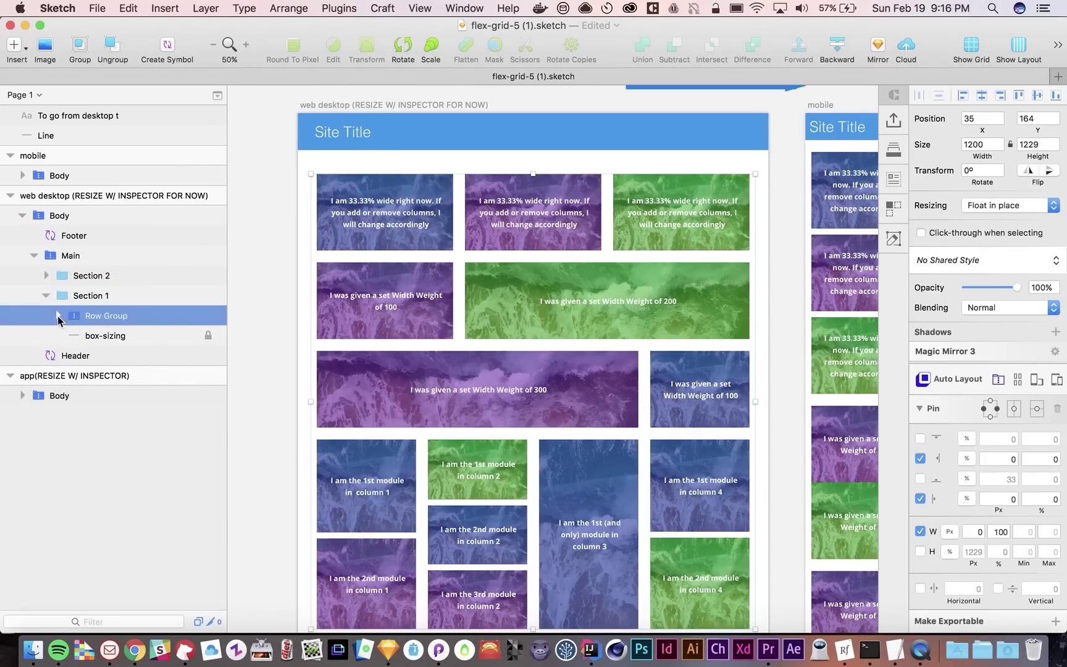
left_click(58, 315)
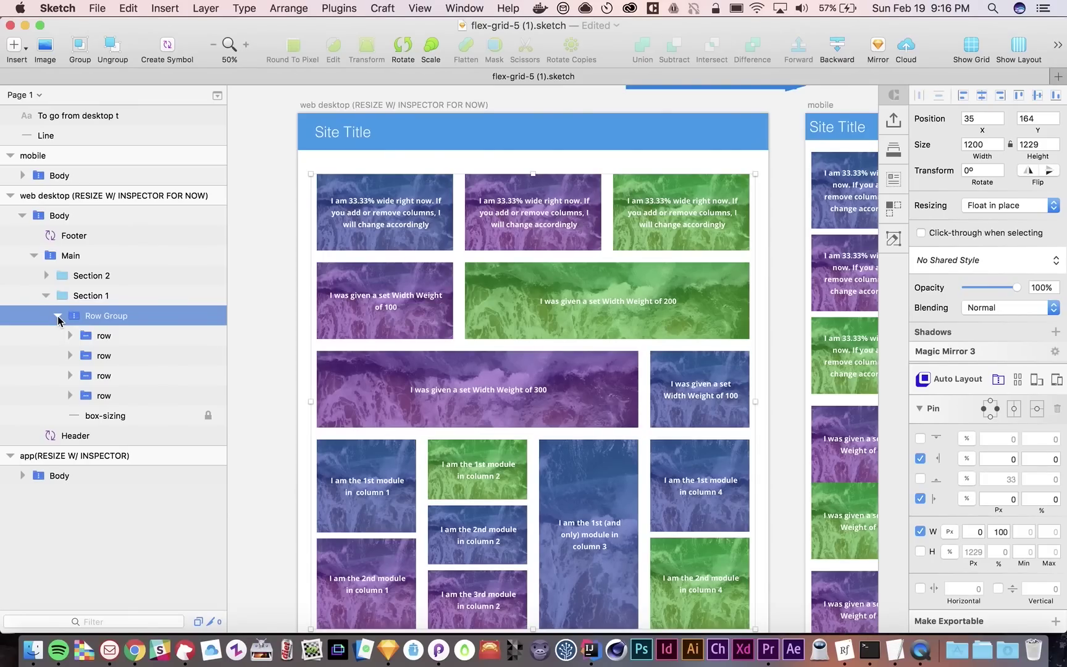
Inspect the pin settings of Section 1's box-sizing layer and its top row's first Component, and collapse Section 1
left_click(58, 316)
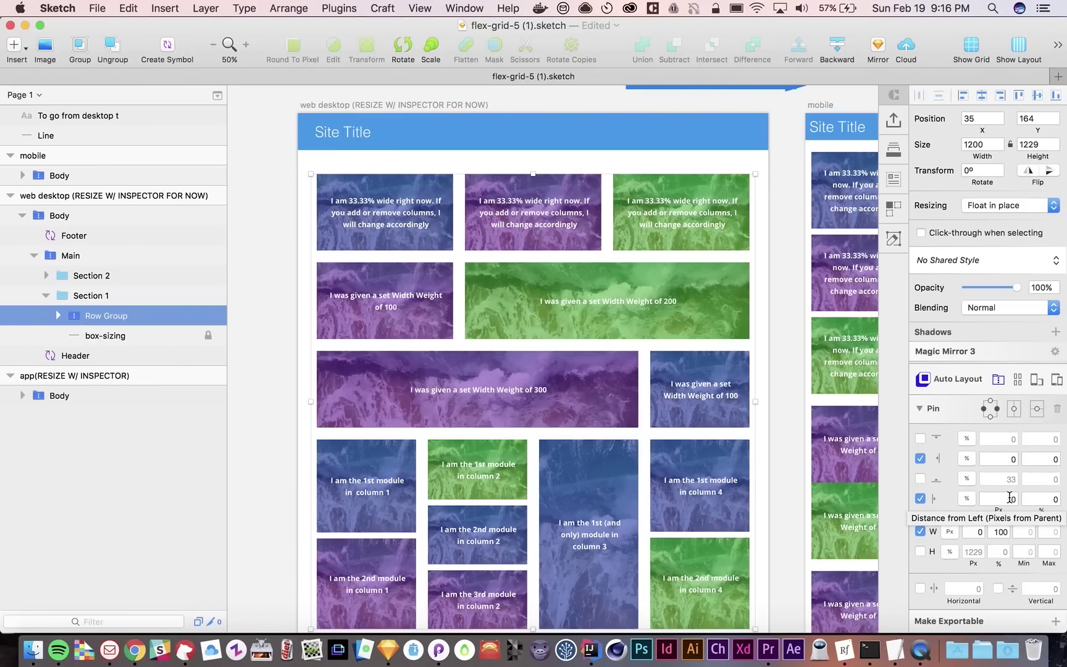
left_click(121, 339)
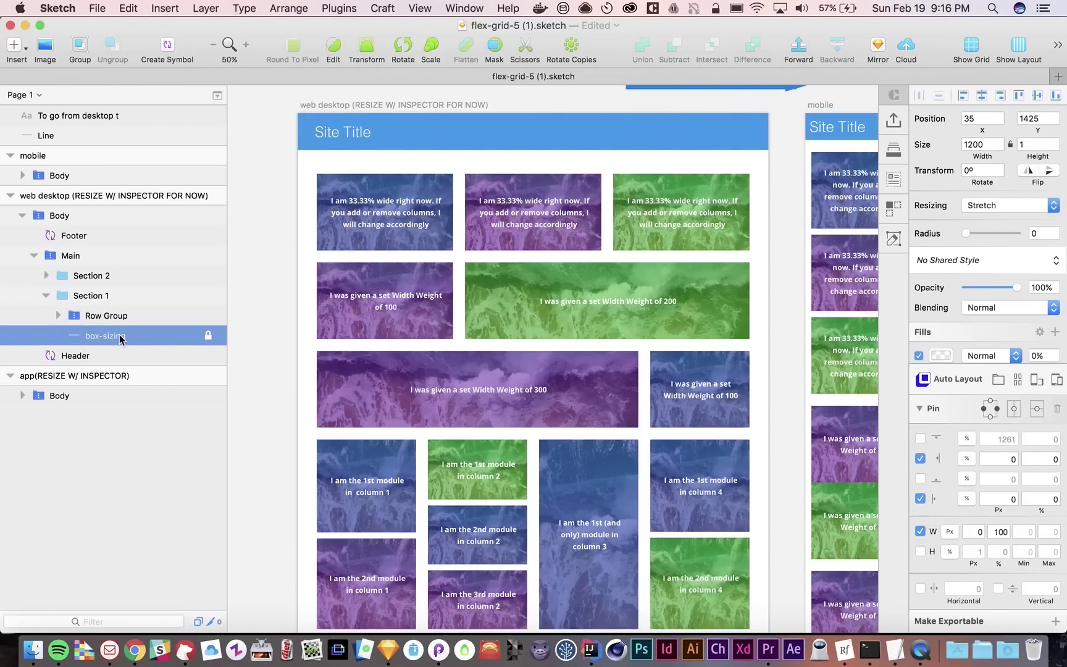
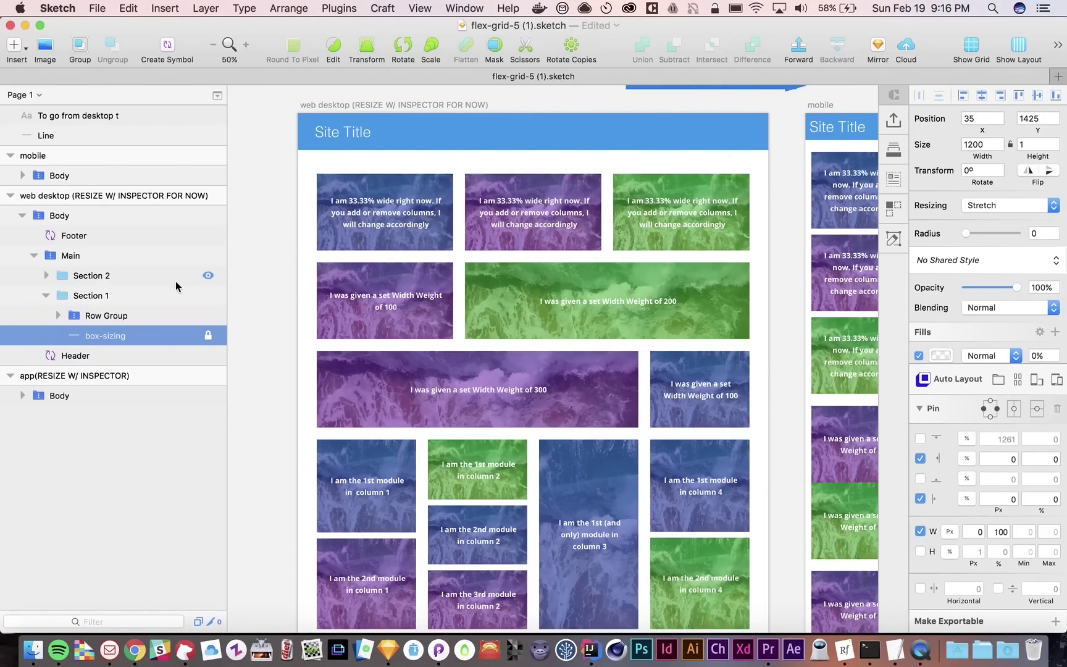
left_click(318, 217, "super")
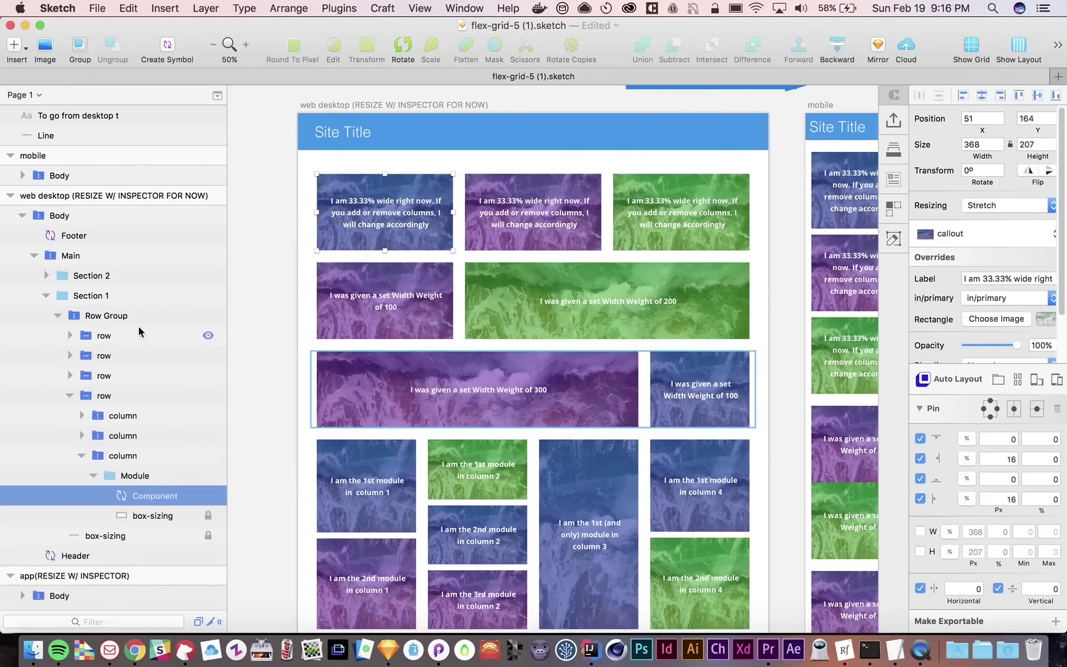
left_click(130, 471)
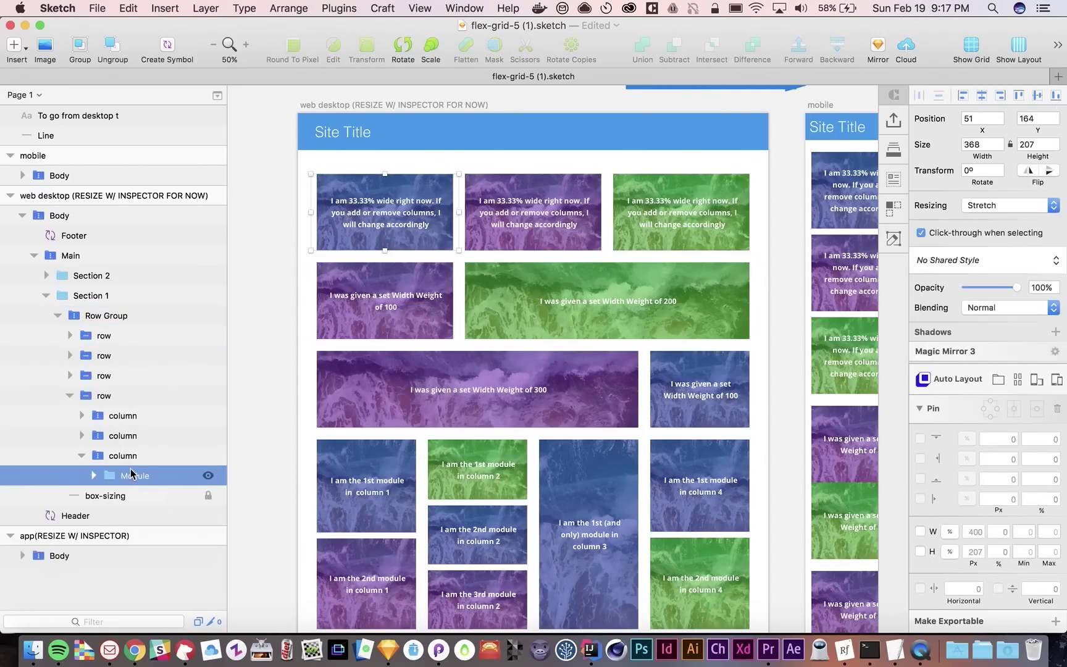
left_click(93, 475)
left_click(144, 497)
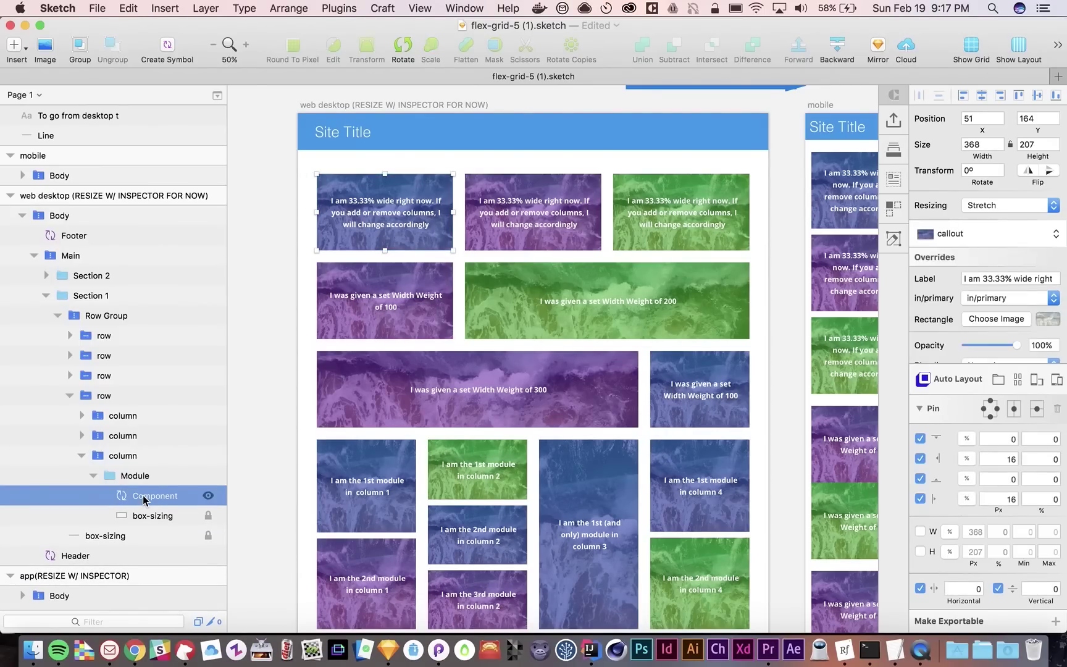
left_click(46, 295)
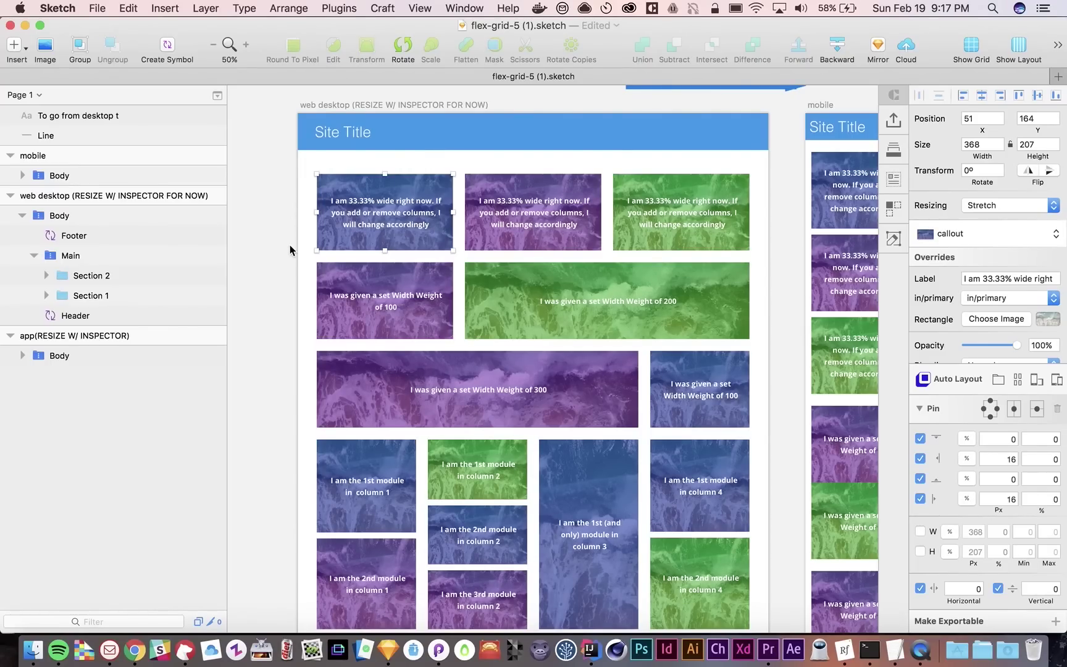
Set the in/primary override of the middle component in Section 2's upper row to in/secondary and deselect it
scroll(291, 249, "down", 8)
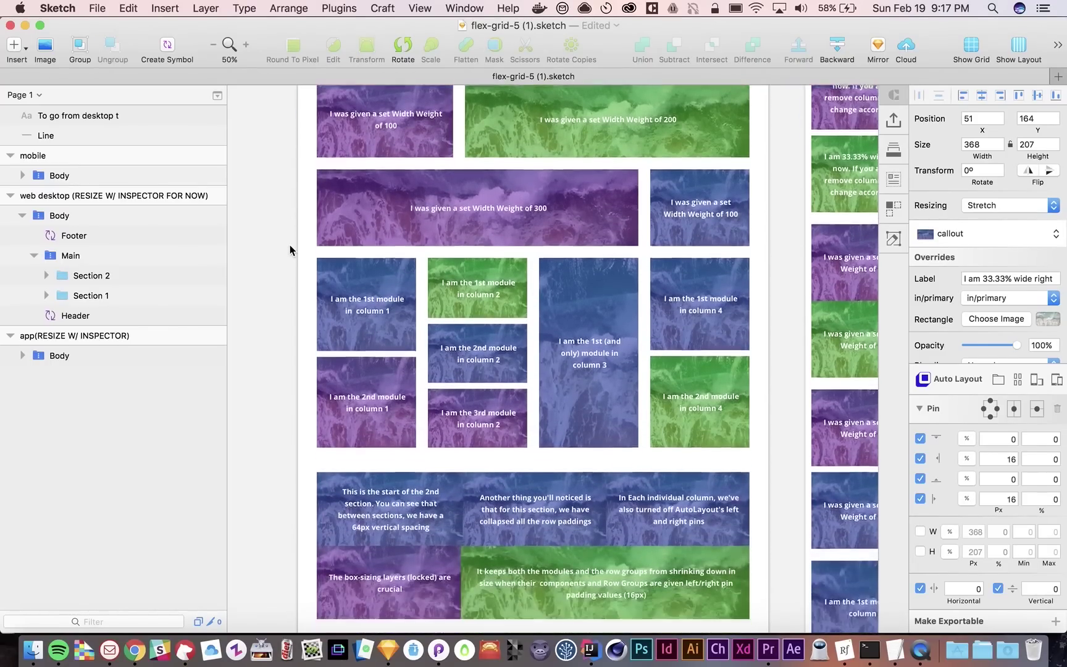
scroll(290, 250, "down", 2)
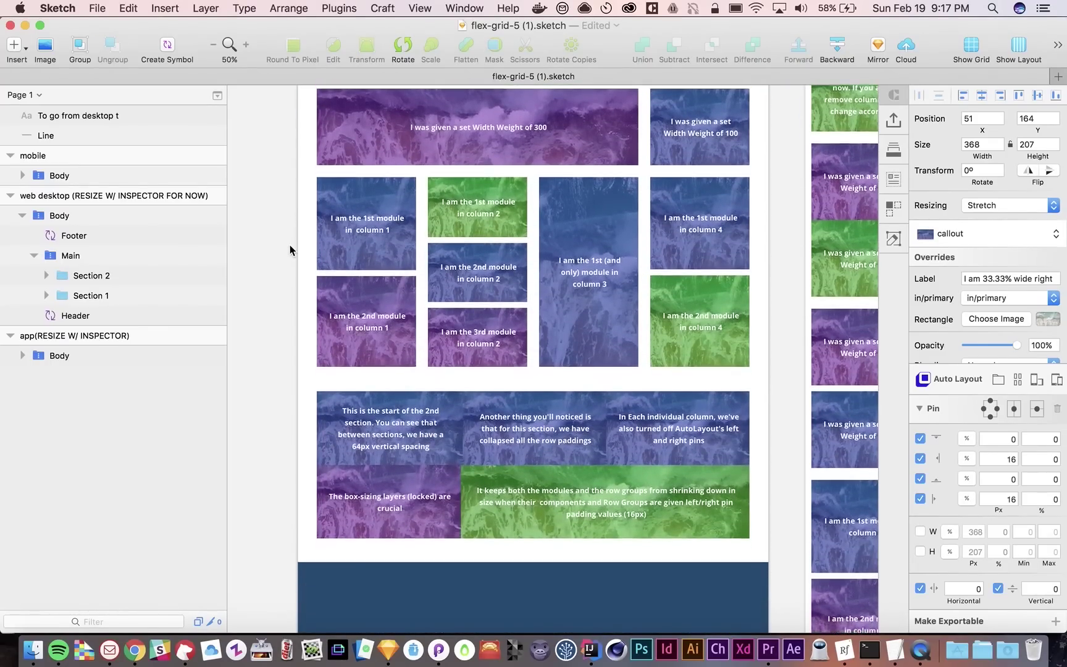
left_click(559, 402)
left_click(988, 301)
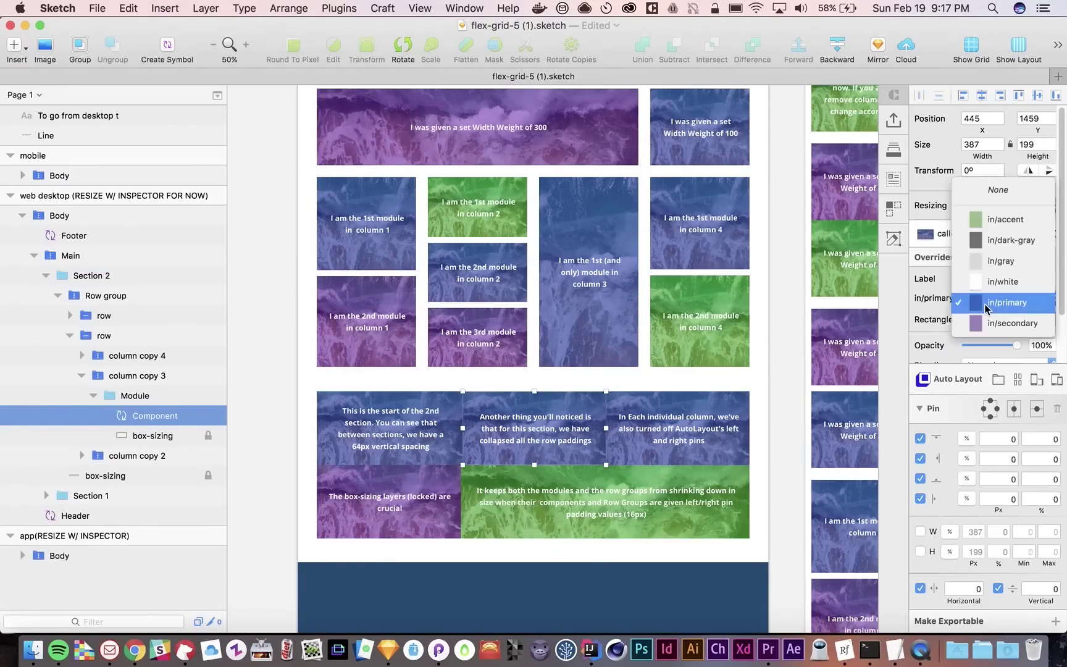
left_click(996, 323)
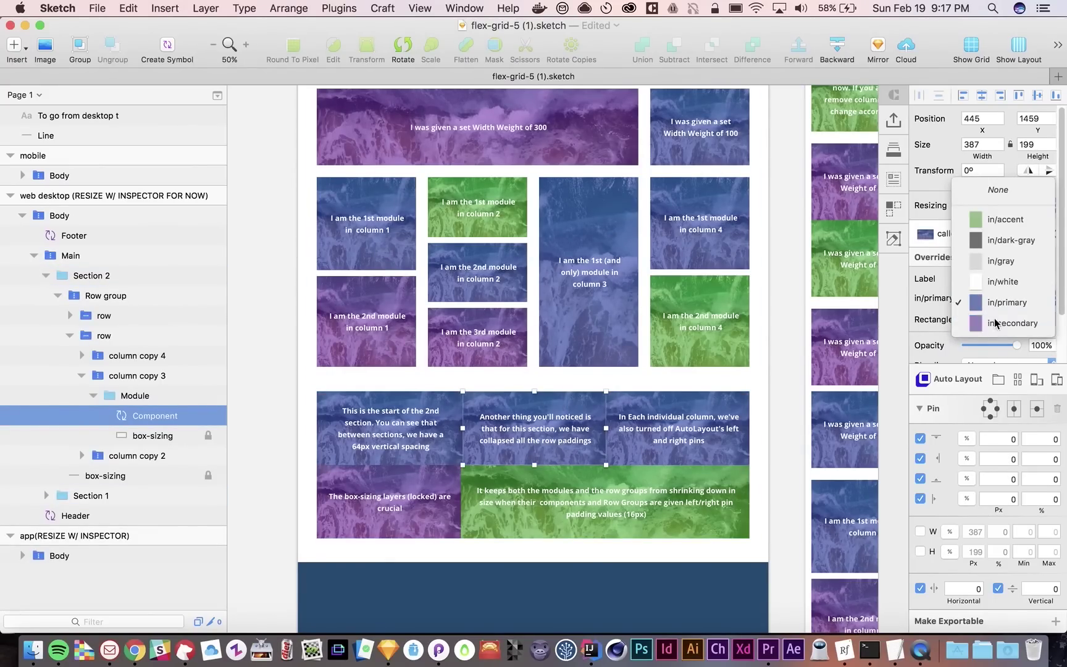
left_click(253, 415)
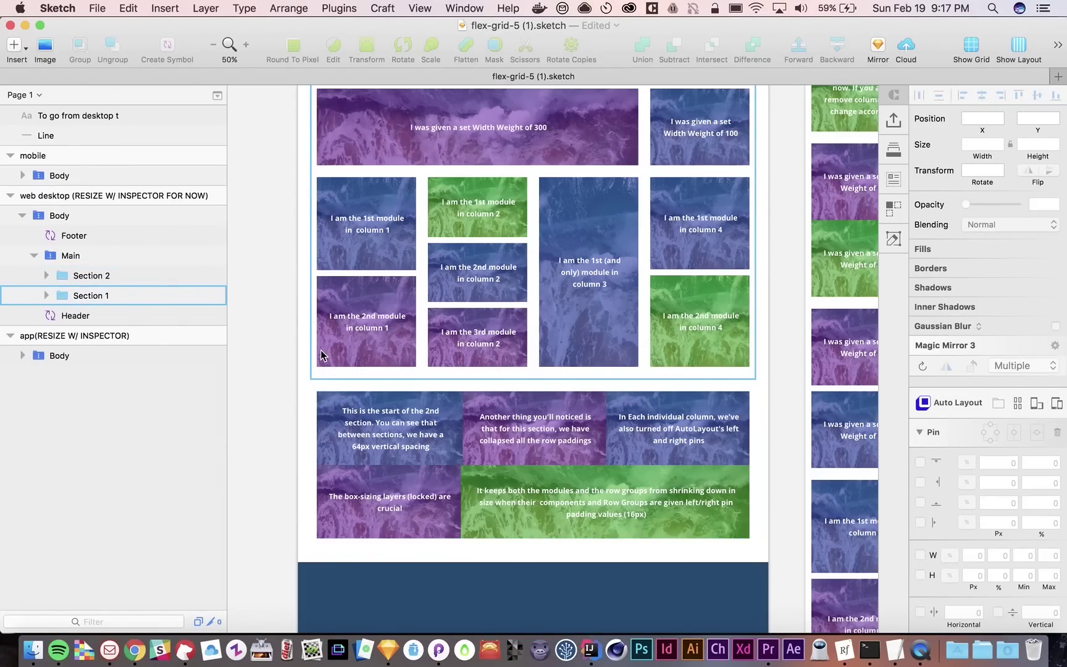
Expand Section 2 and inspect the pin settings of its Row group and its box-sizing layer
left_click(47, 276)
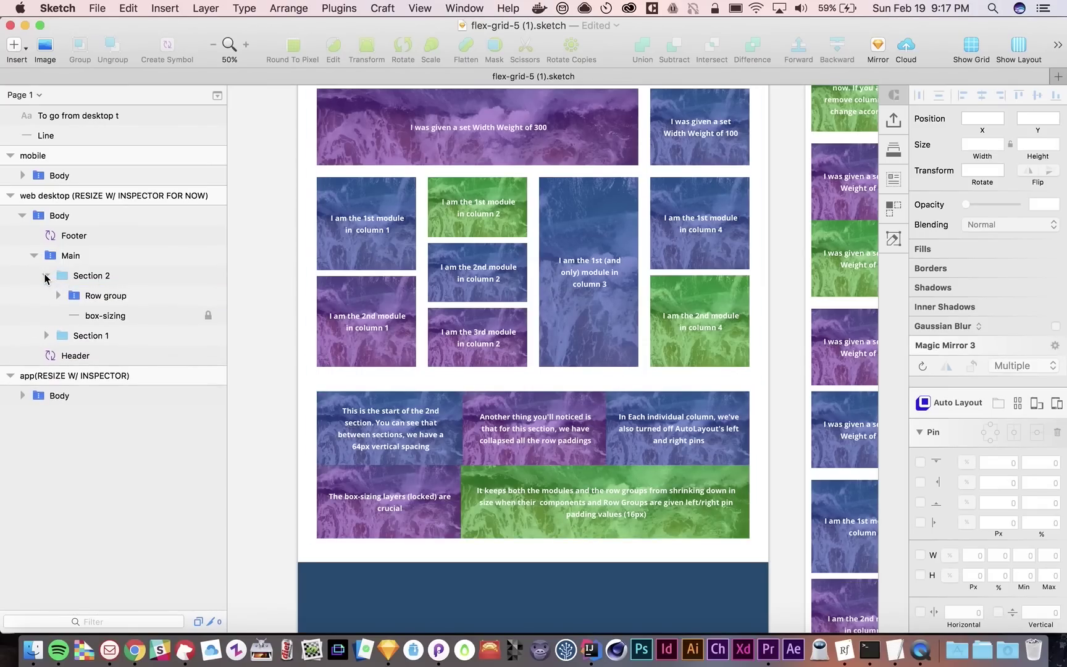
left_click(99, 297)
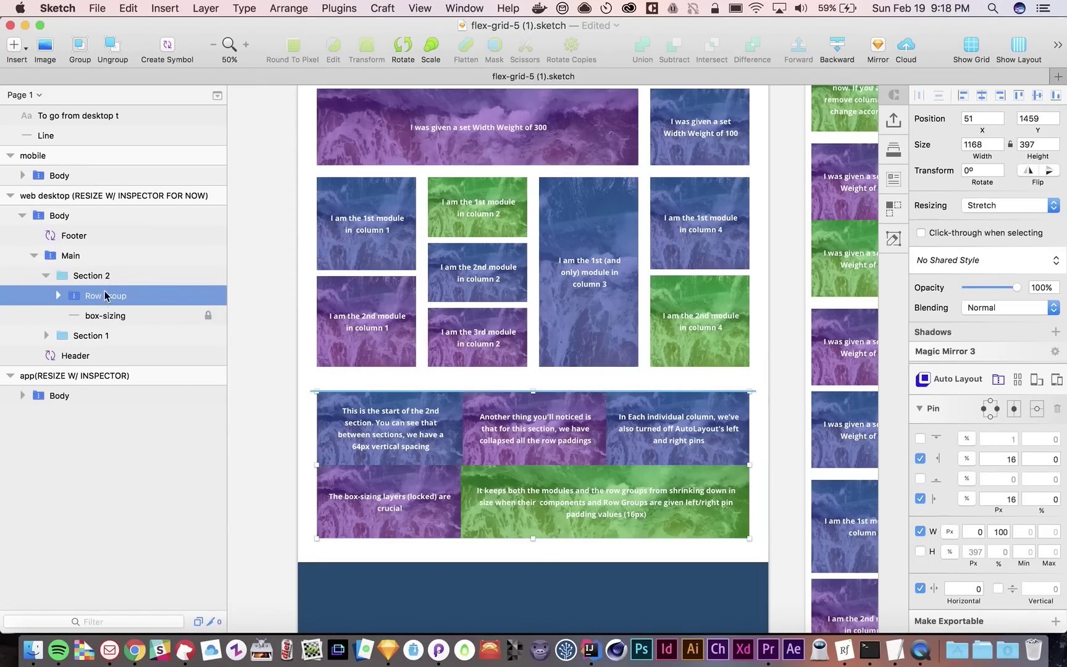
left_click(113, 317)
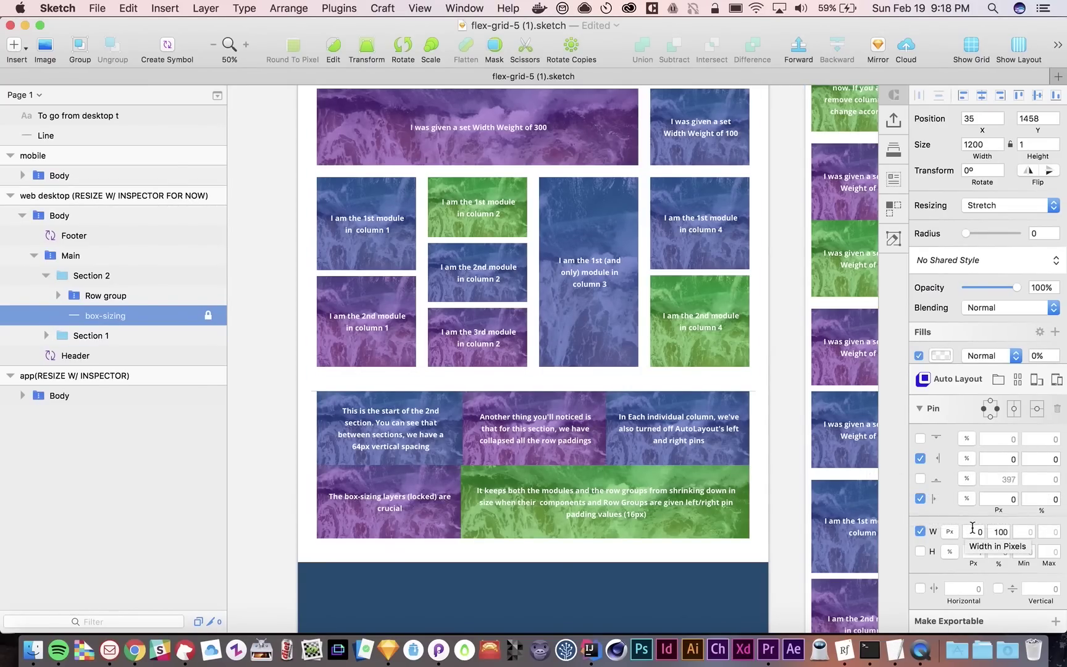
Set the right and left pins of Section 2's Row group to 0 px and deselect it
left_click(110, 301)
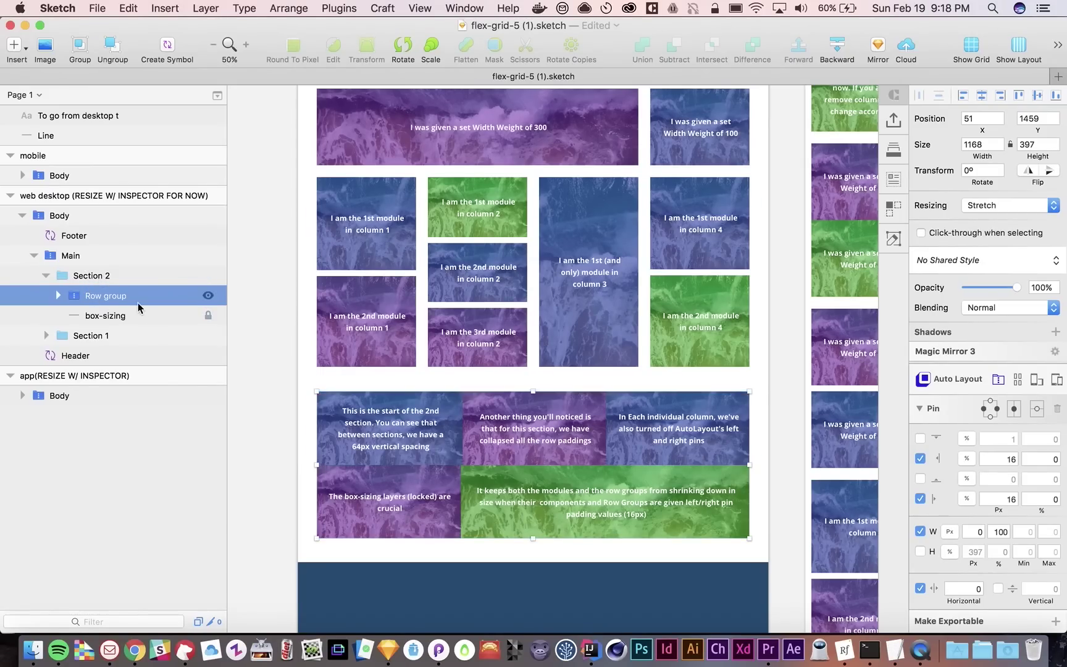
left_click(1004, 459)
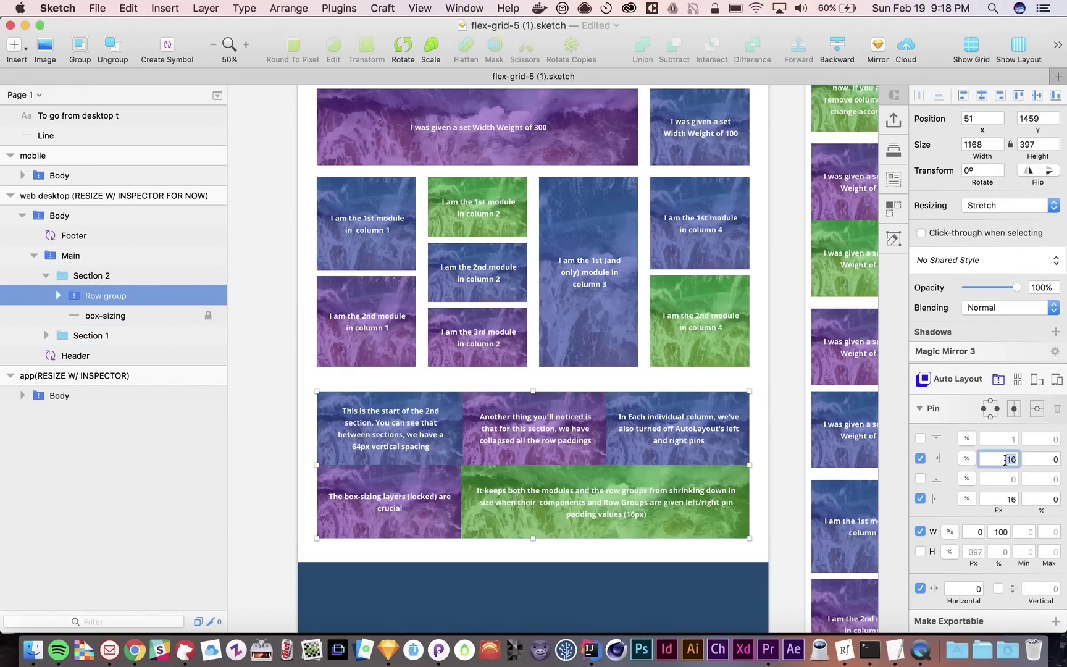
type("0")
key("Return")
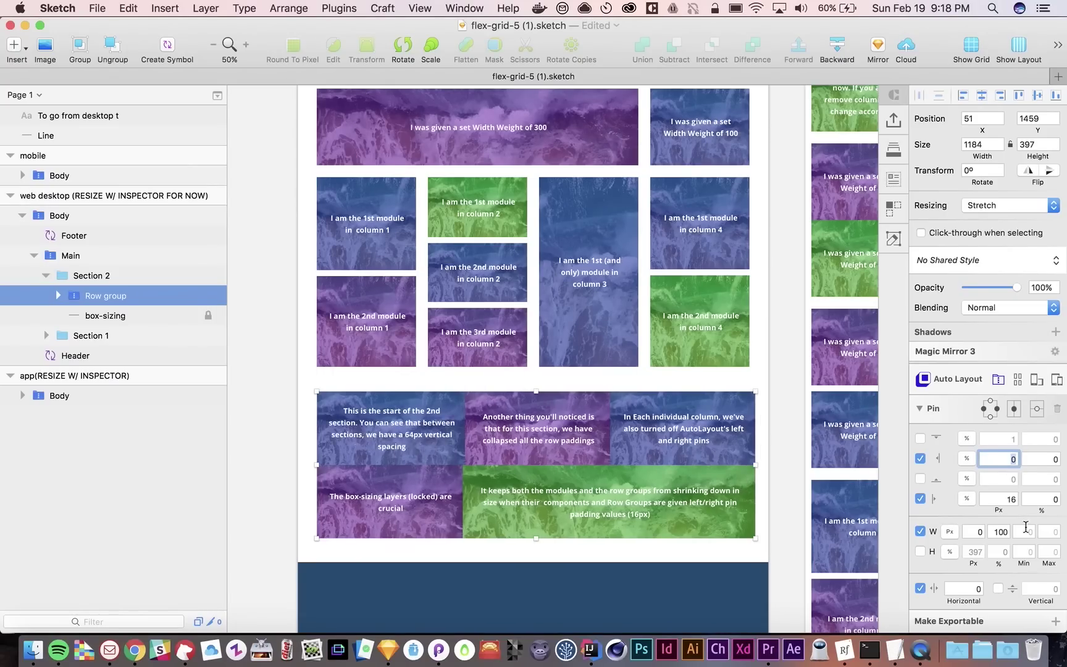
left_click(1011, 498)
type("0")
key("Return")
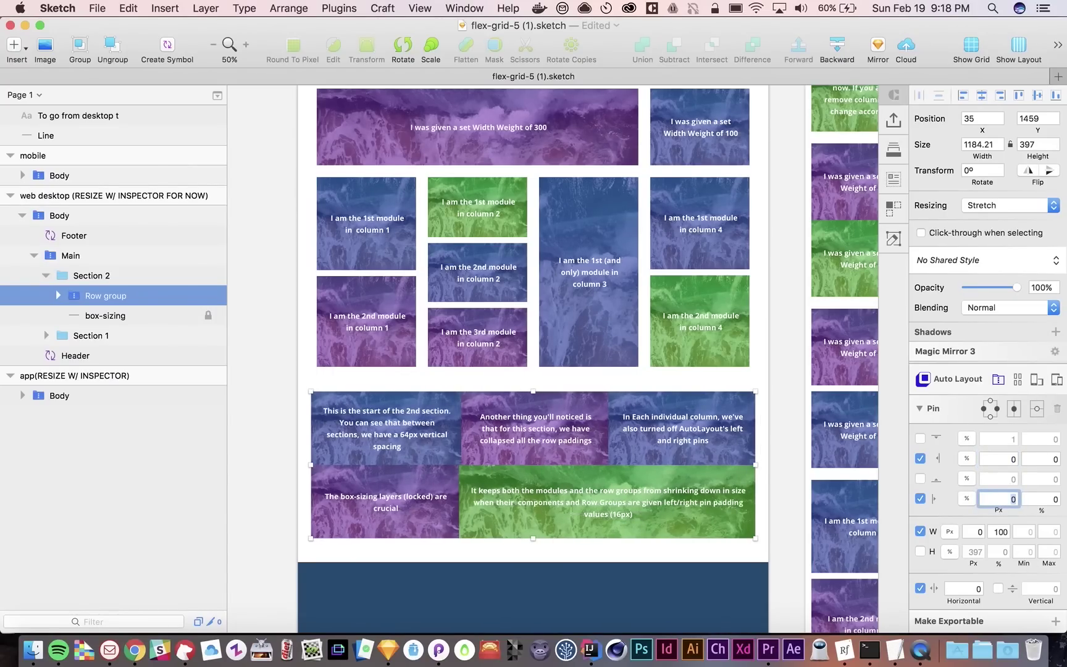
left_click(778, 470)
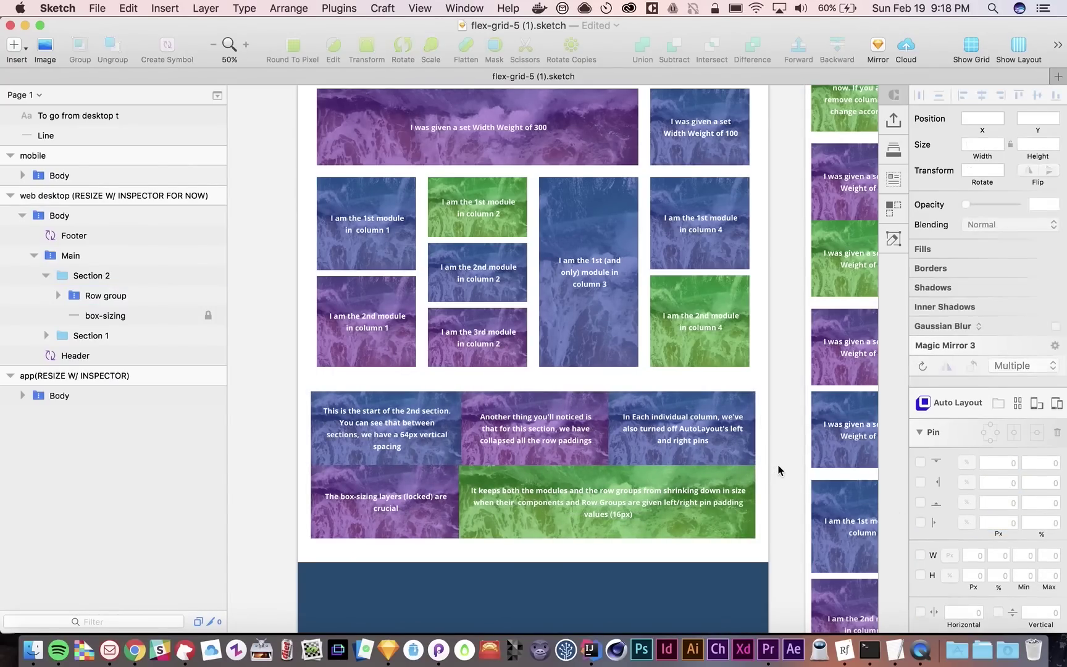
Set the right and left pins of Section 2's Row group to 32 px and deselect it
scroll(779, 470, "up", 5)
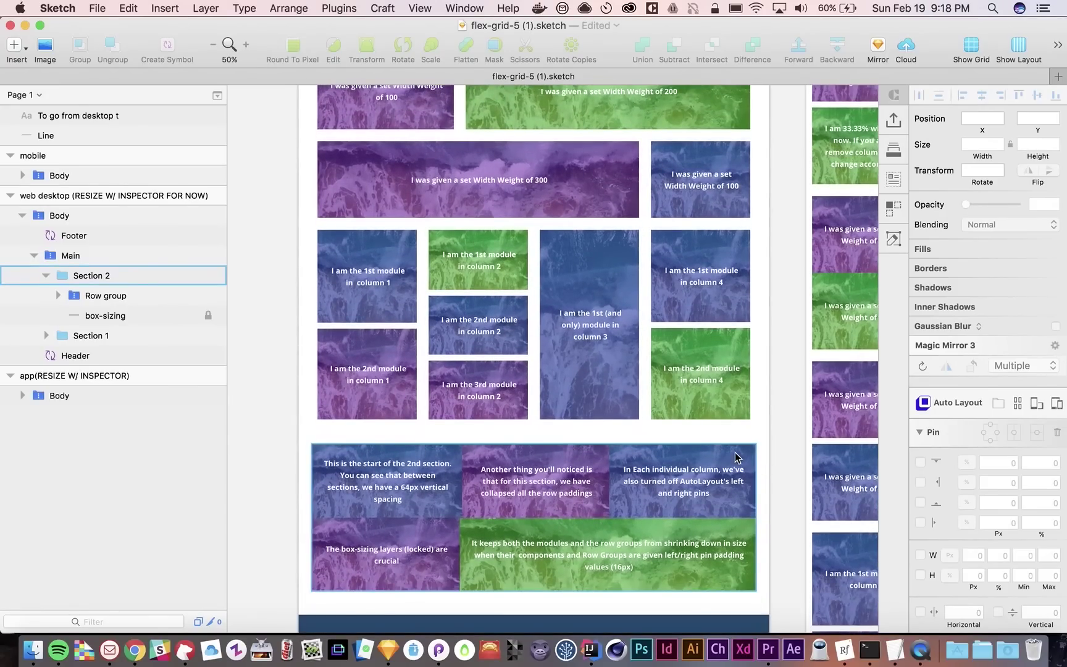
left_click(737, 457)
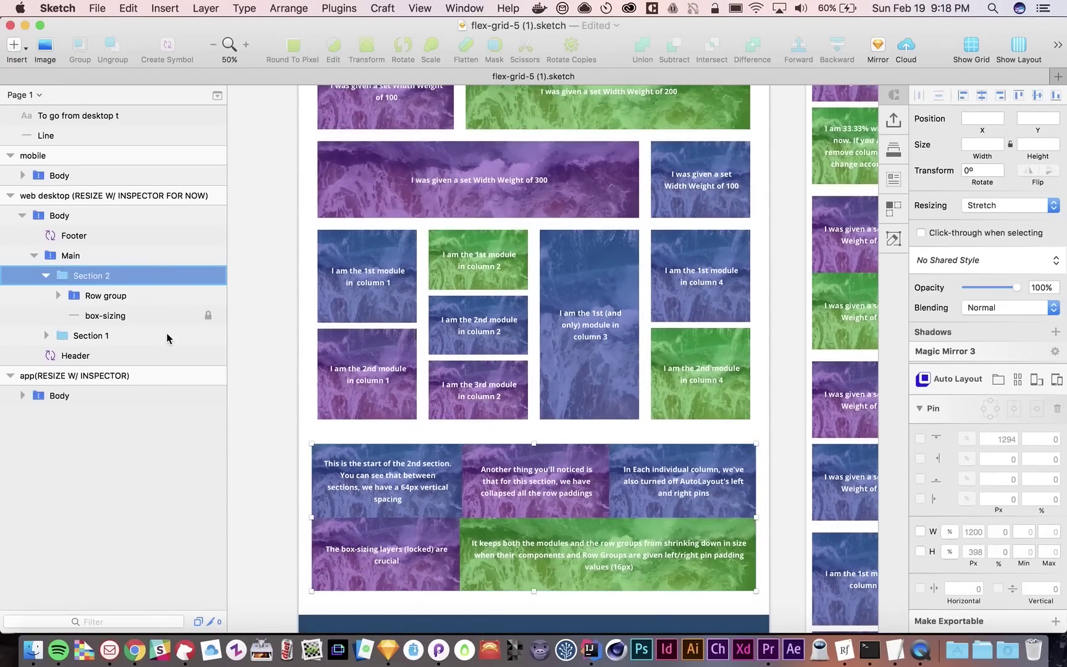
left_click(128, 297)
left_click(111, 278)
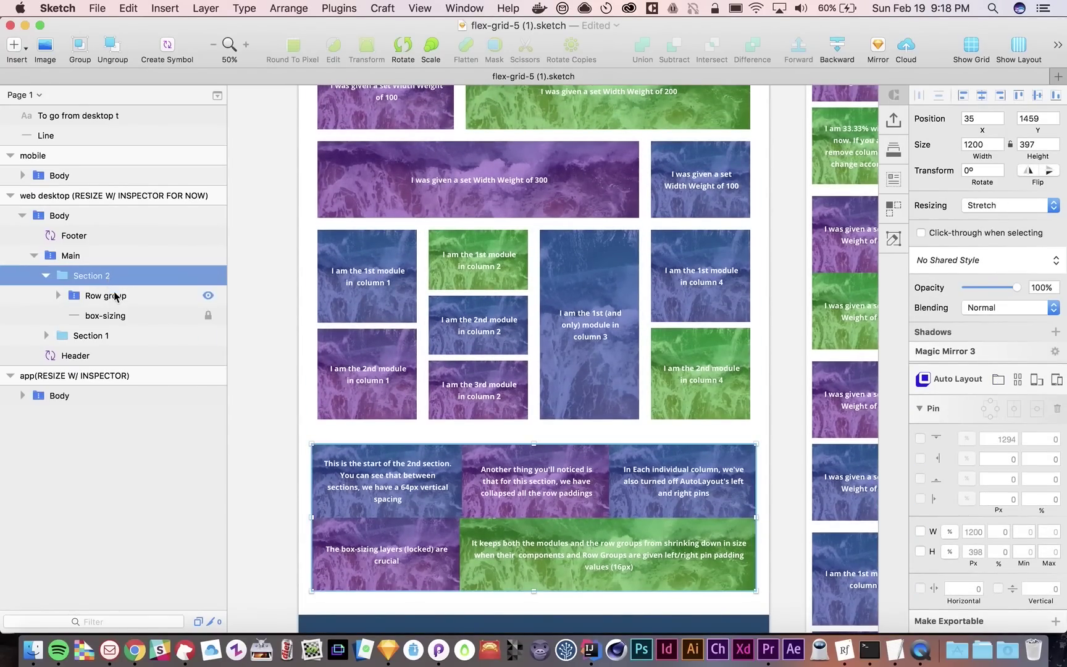
left_click(116, 297)
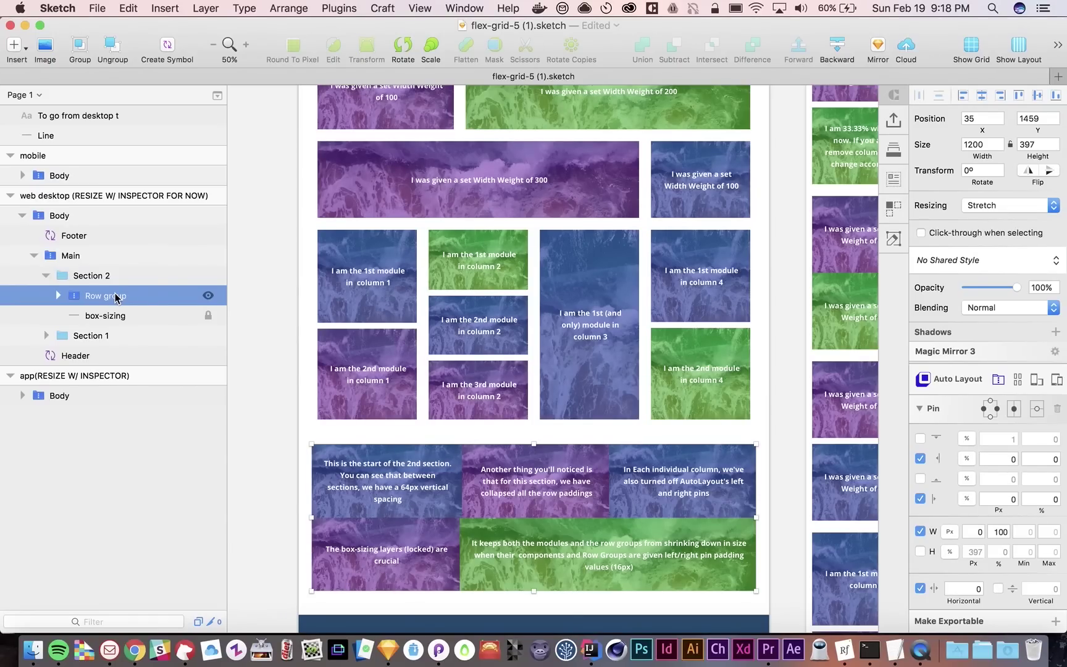
left_click(1008, 457)
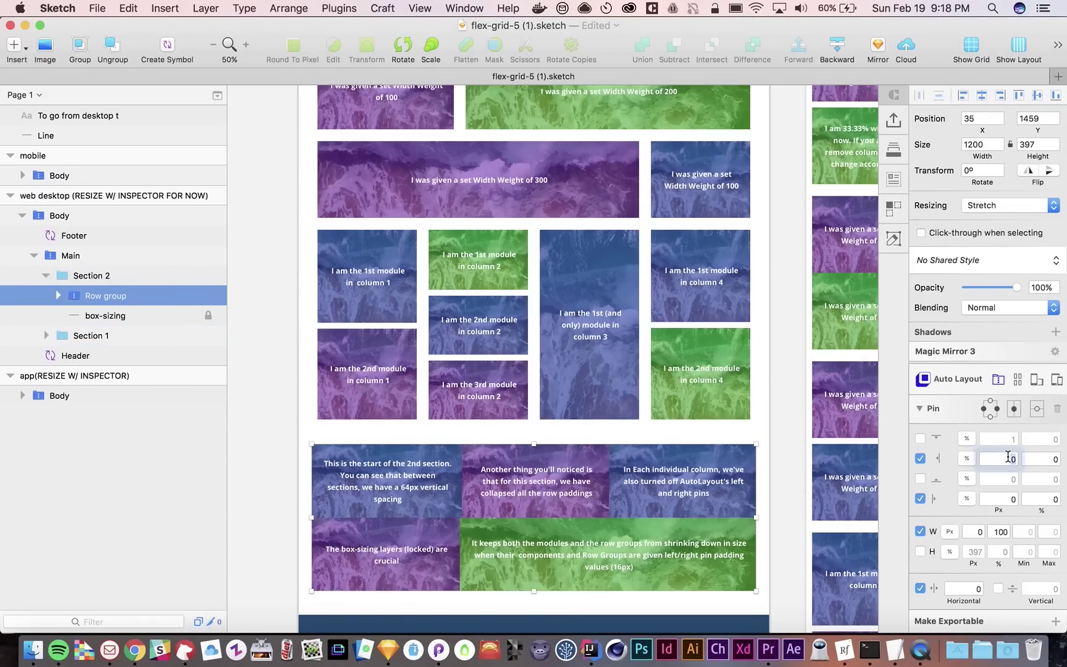
type("32")
key("Return")
left_click(1013, 499)
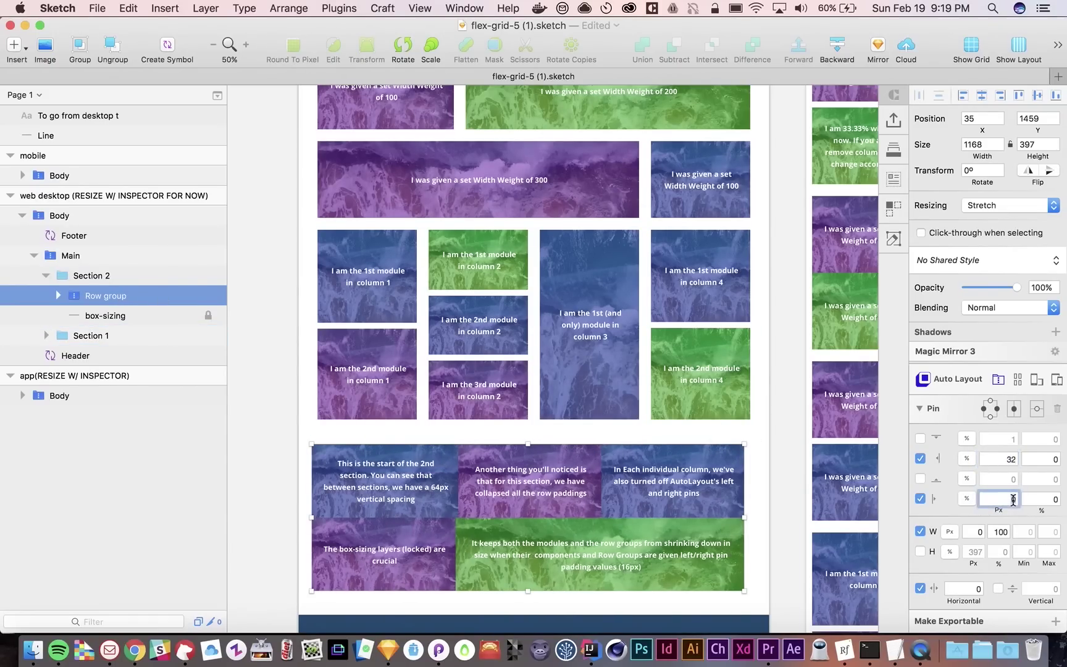
type("32")
key("Return")
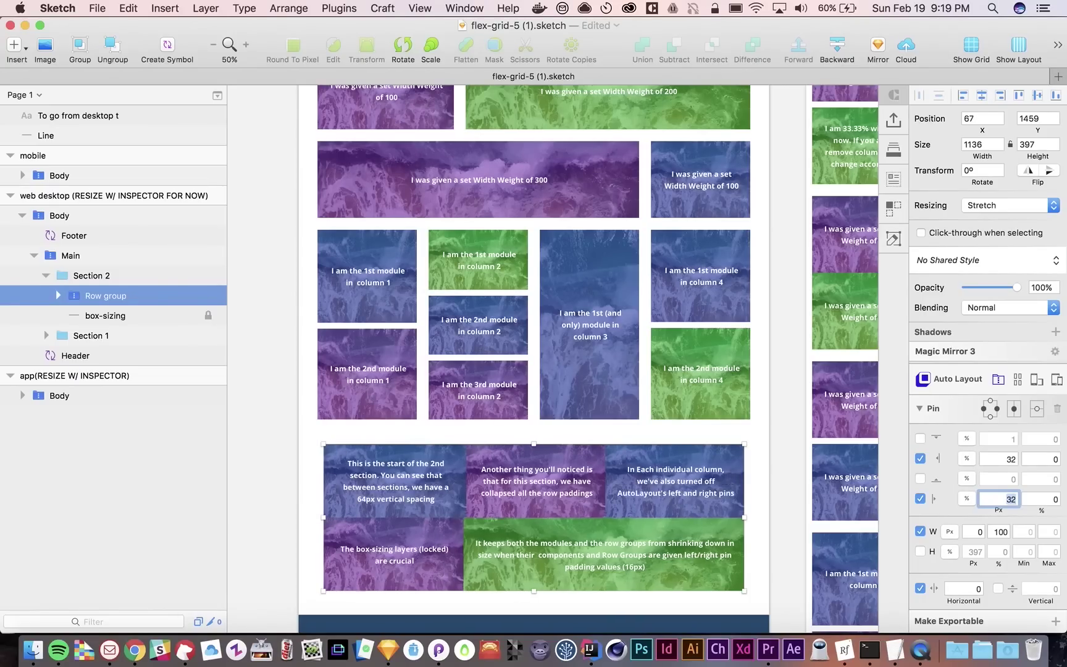
left_click(772, 373)
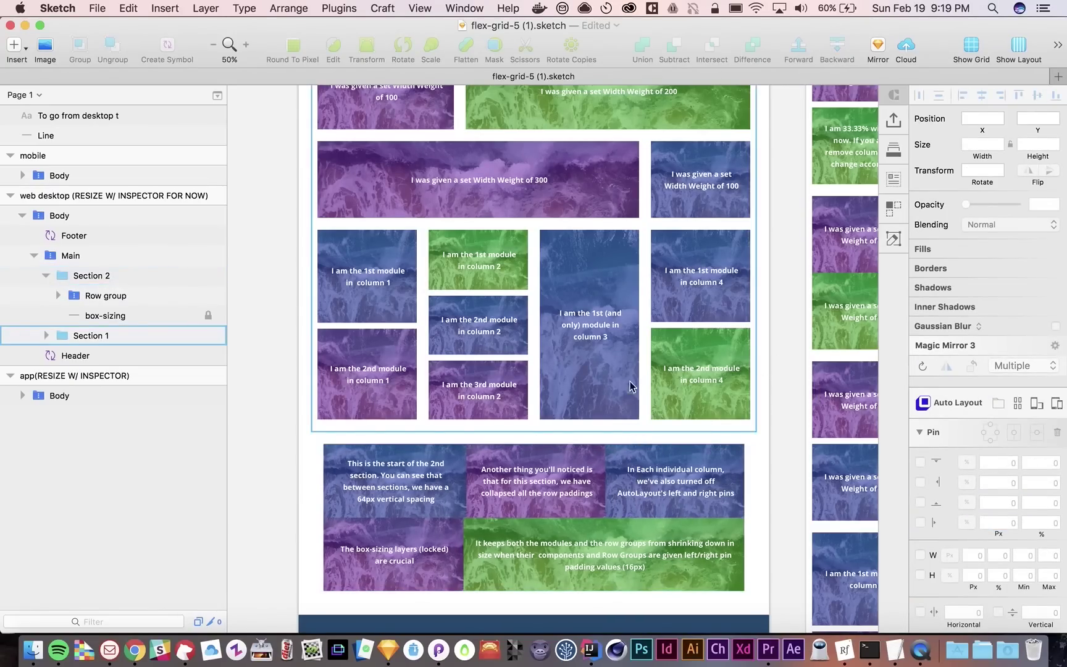
Set the right and left pins of Section 2's Row group to 16 px and deselect it
left_click(318, 461)
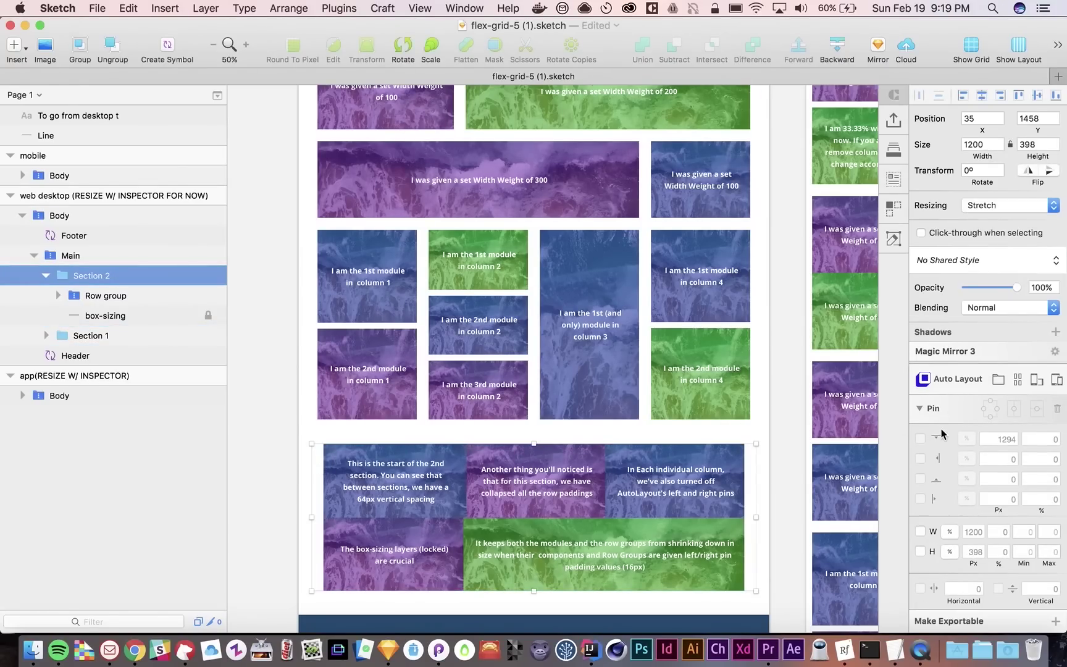
left_click(131, 301)
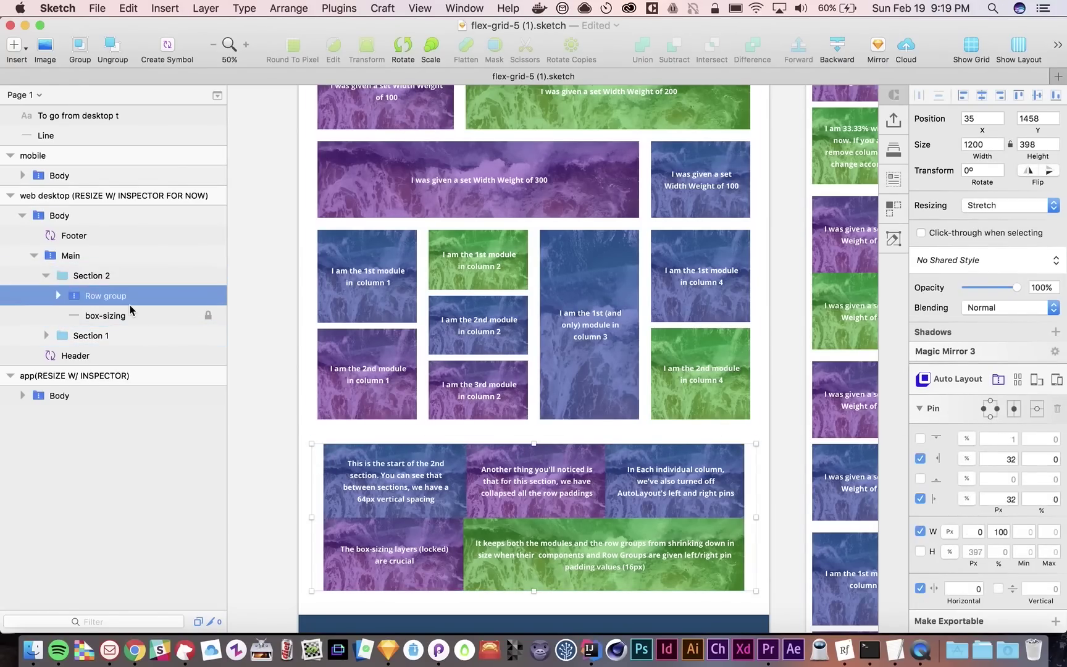
double_click(1003, 458)
type("16")
key("Return")
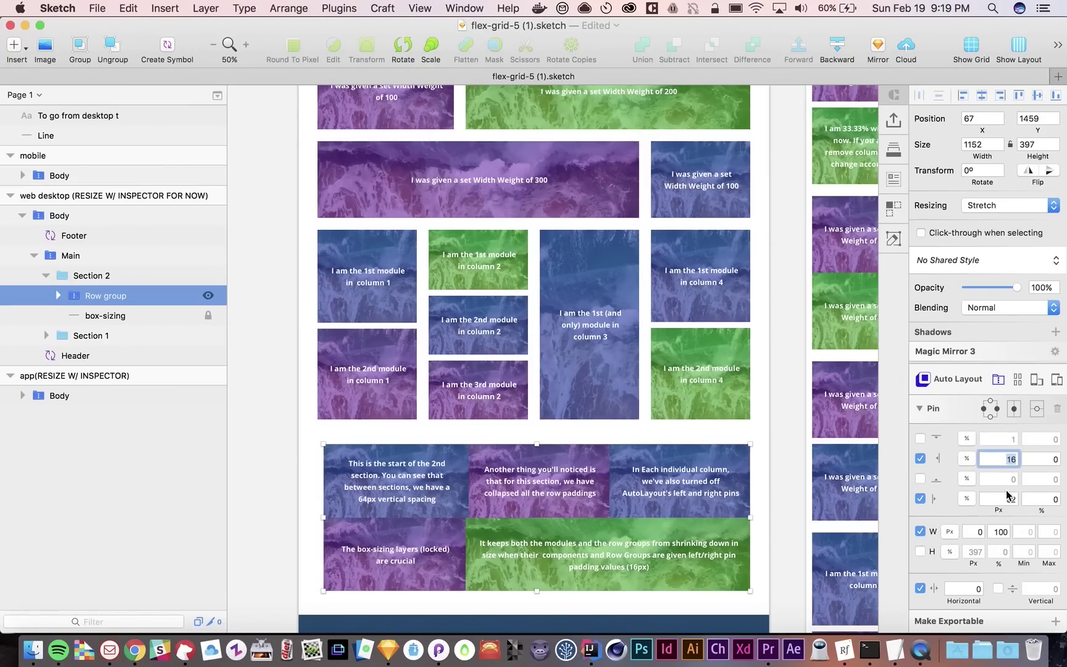
double_click(1008, 498)
type("16")
key("Return")
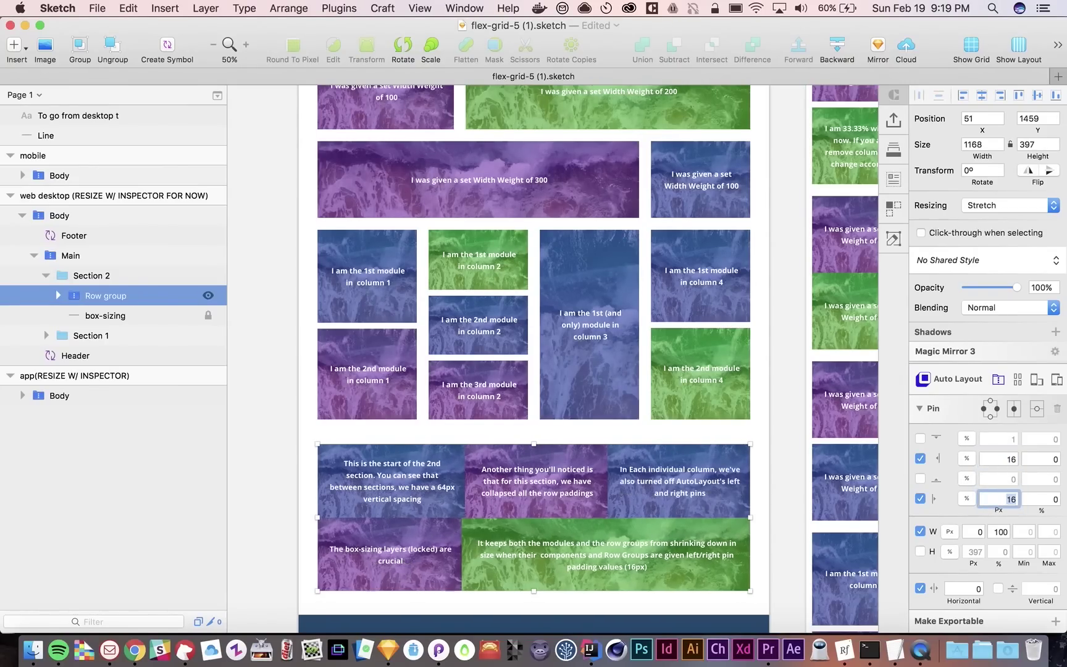
left_click(792, 459)
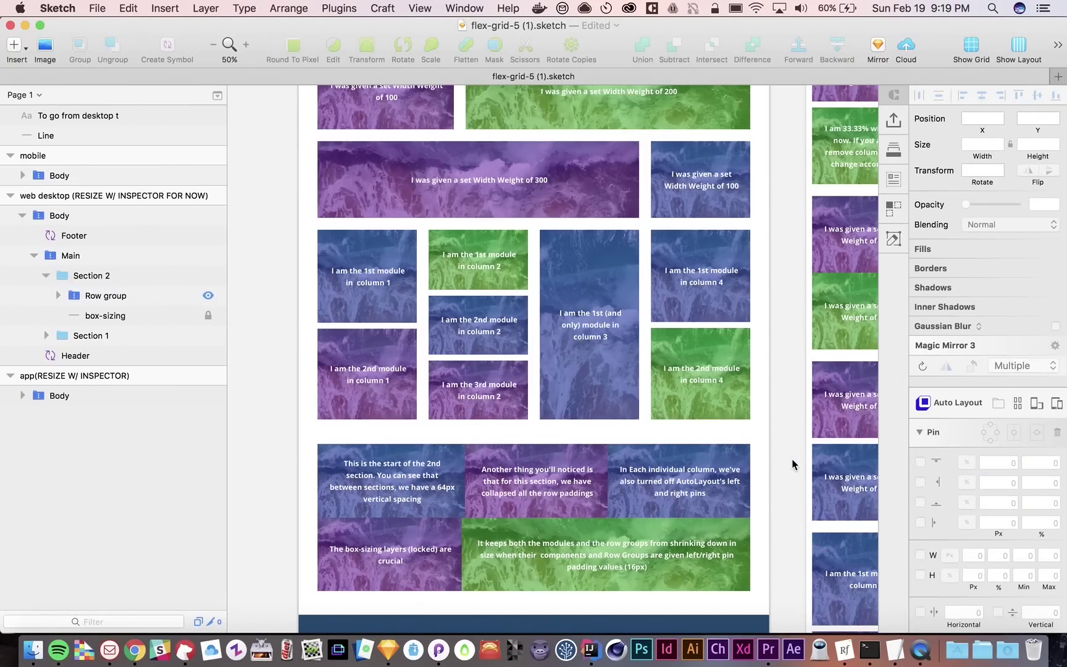
Bring the upper part of the mobile artboard into view at 100% zoom
scroll(791, 458, "up", 10)
scroll(792, 459, "right", 5)
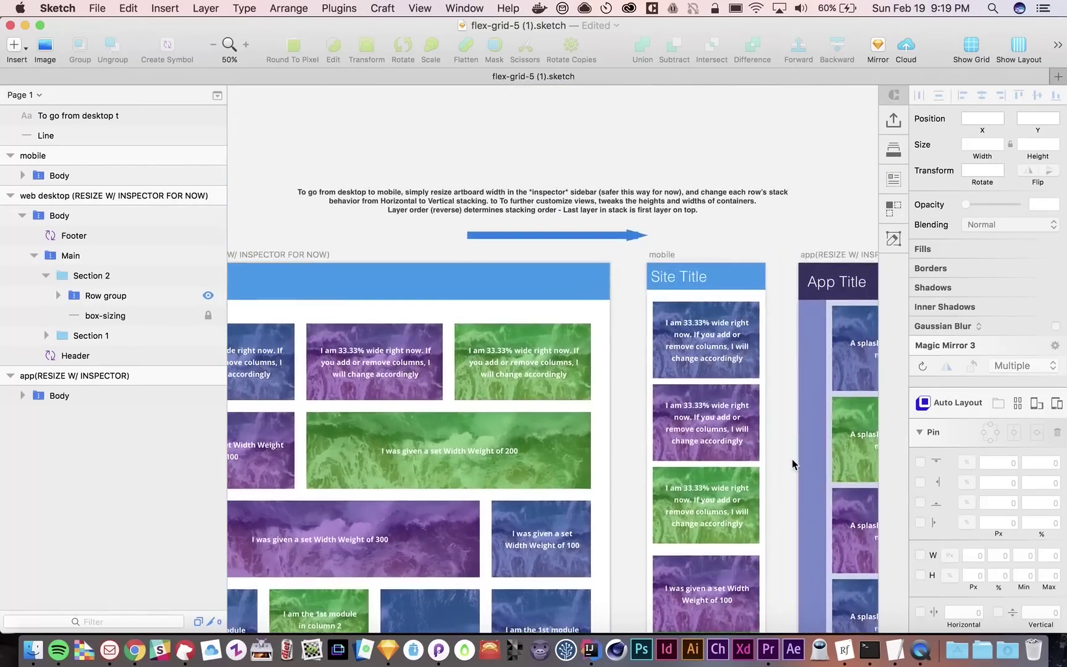
scroll(792, 463, "down", 2)
scroll(792, 463, "left", 1)
key("super+equal")
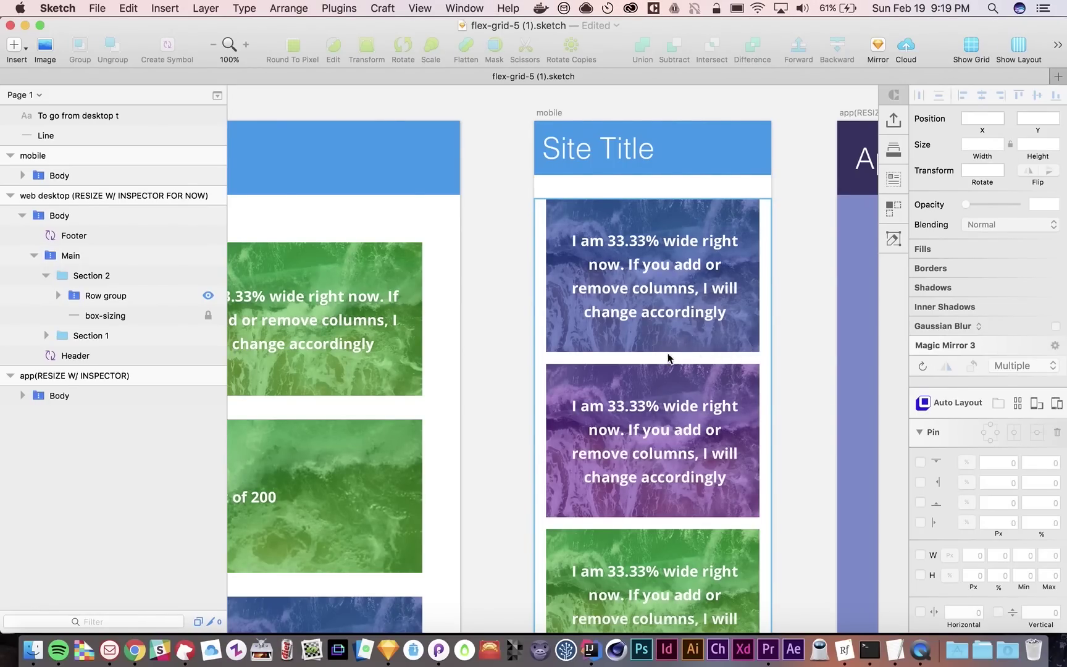
Set the right pin of the Row group in the mobile artboard's Section 2 to 16 px
scroll(670, 360, "down", 10)
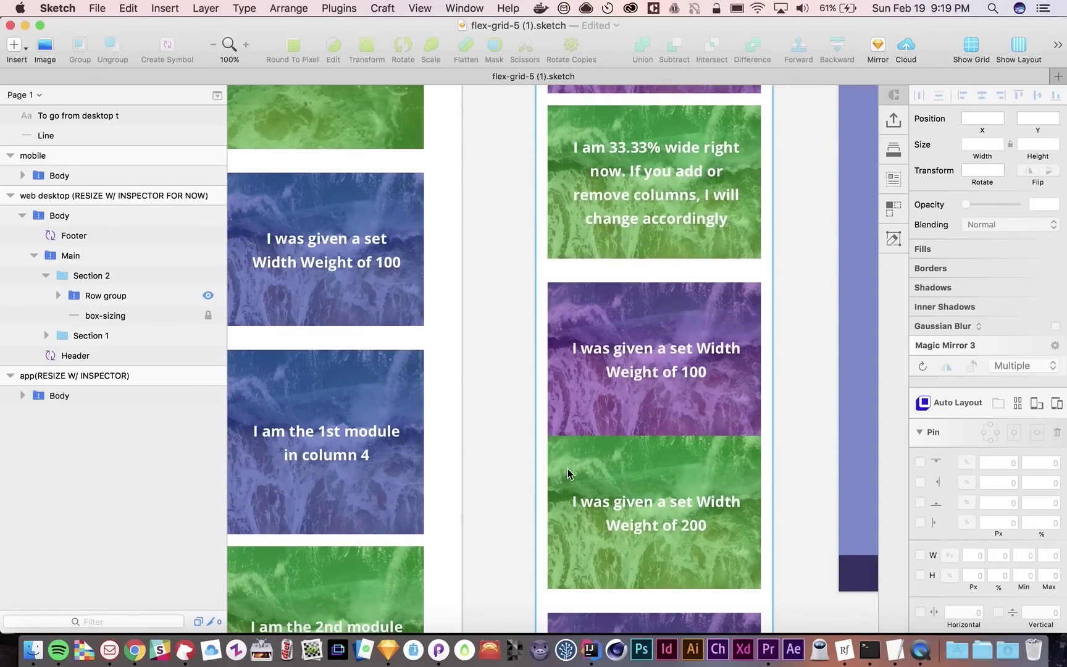
scroll(568, 474, "down", 10)
key("super+minus")
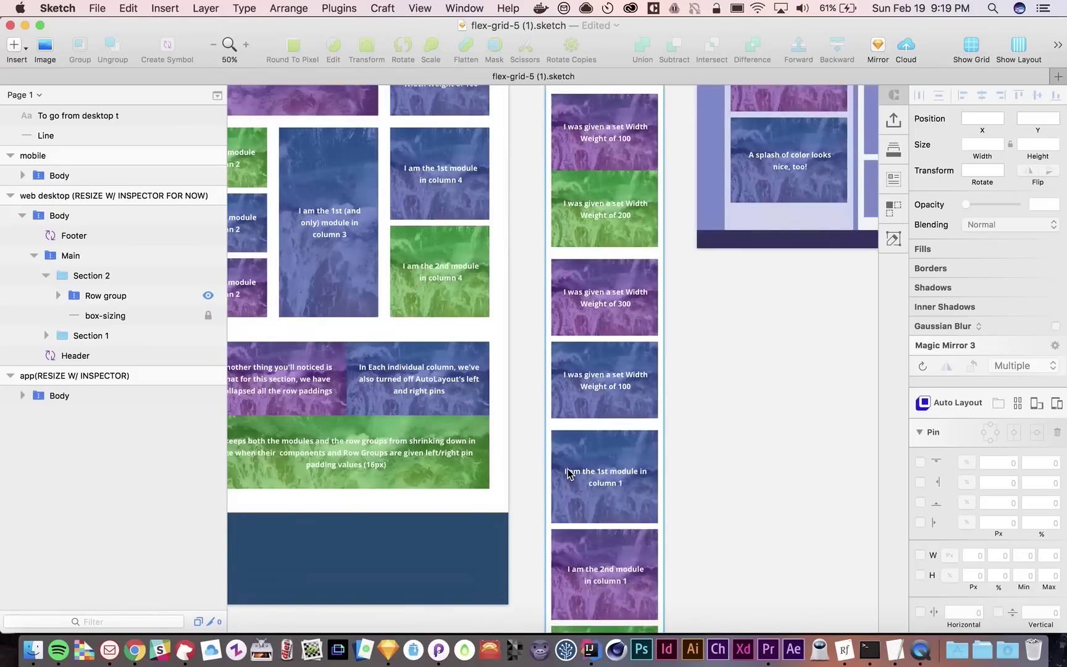
scroll(568, 503, "down", 15)
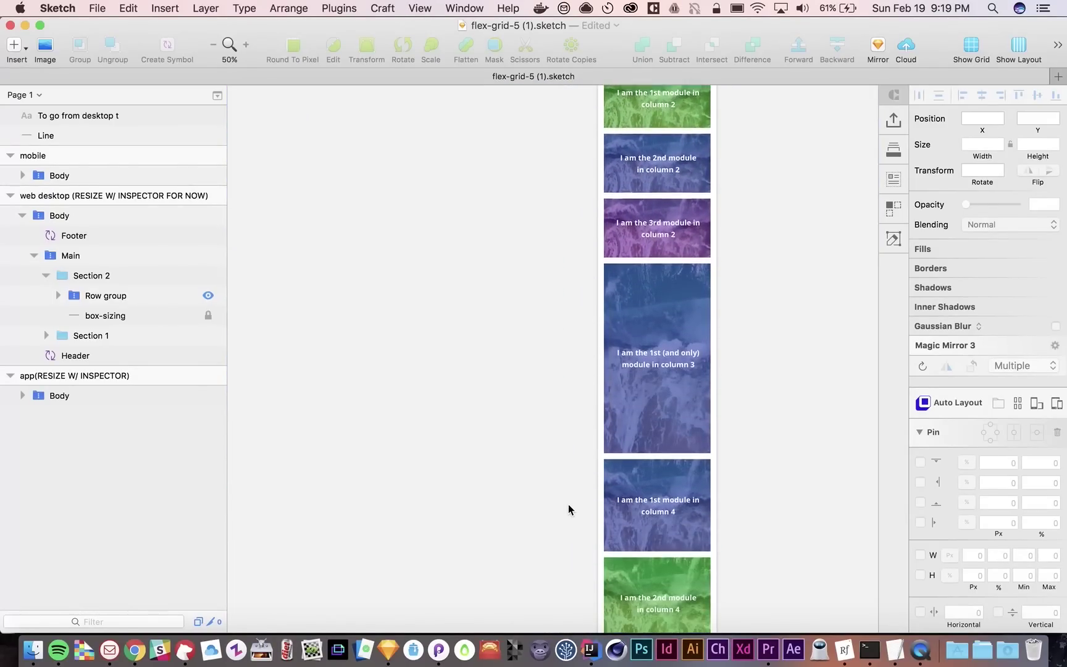
scroll(567, 503, "down", 12)
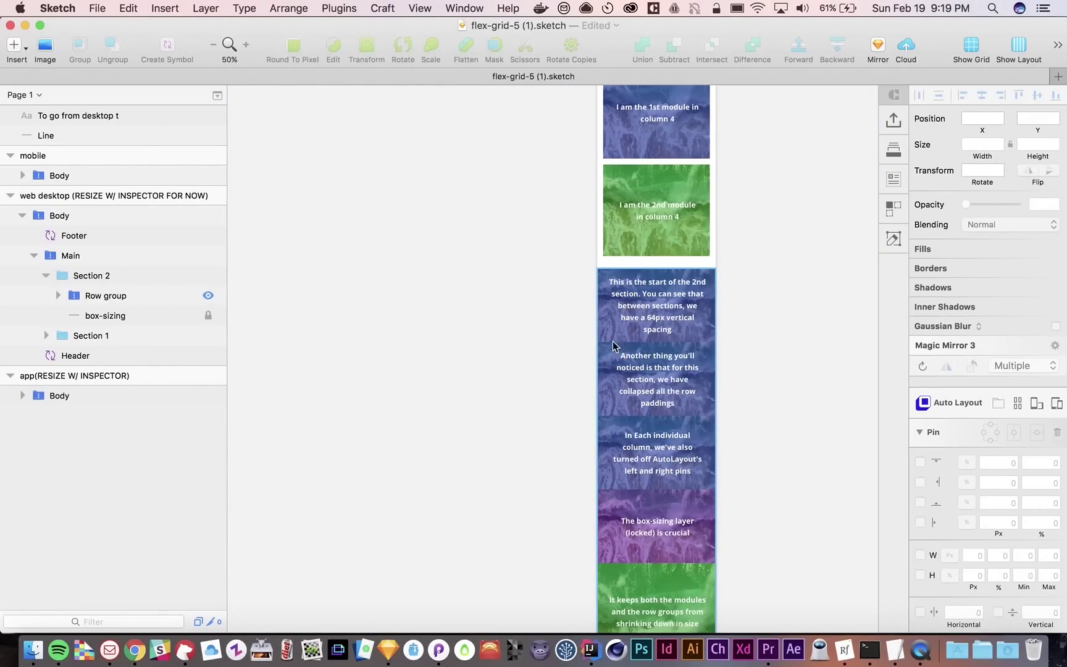
left_click(601, 301)
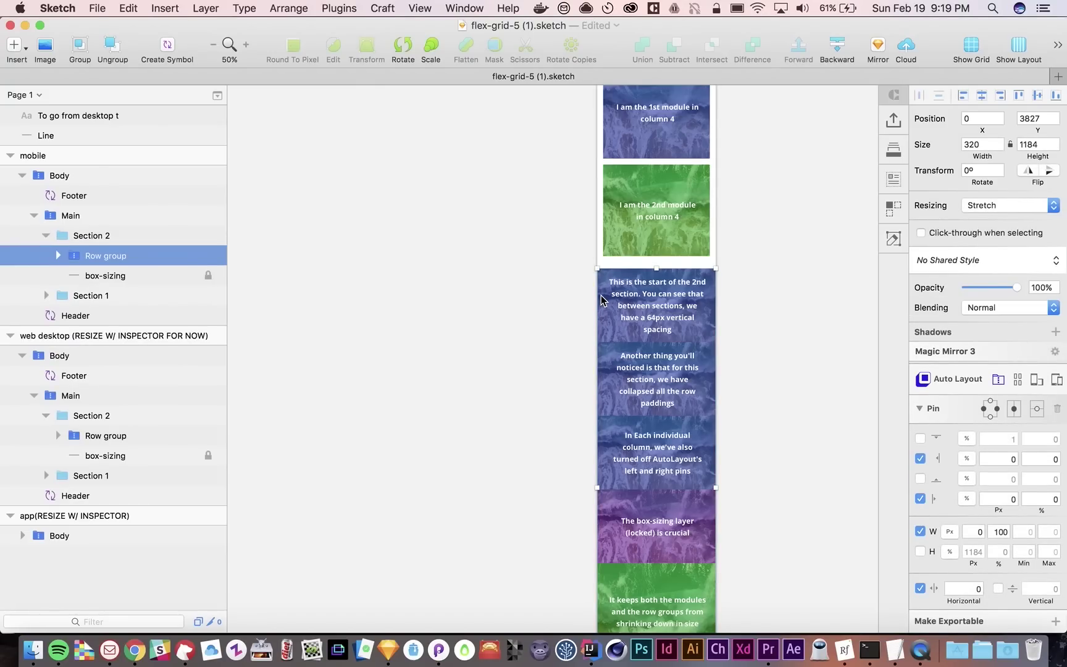
scroll(349, 250, "right", 3)
scroll(350, 249, "up", 2)
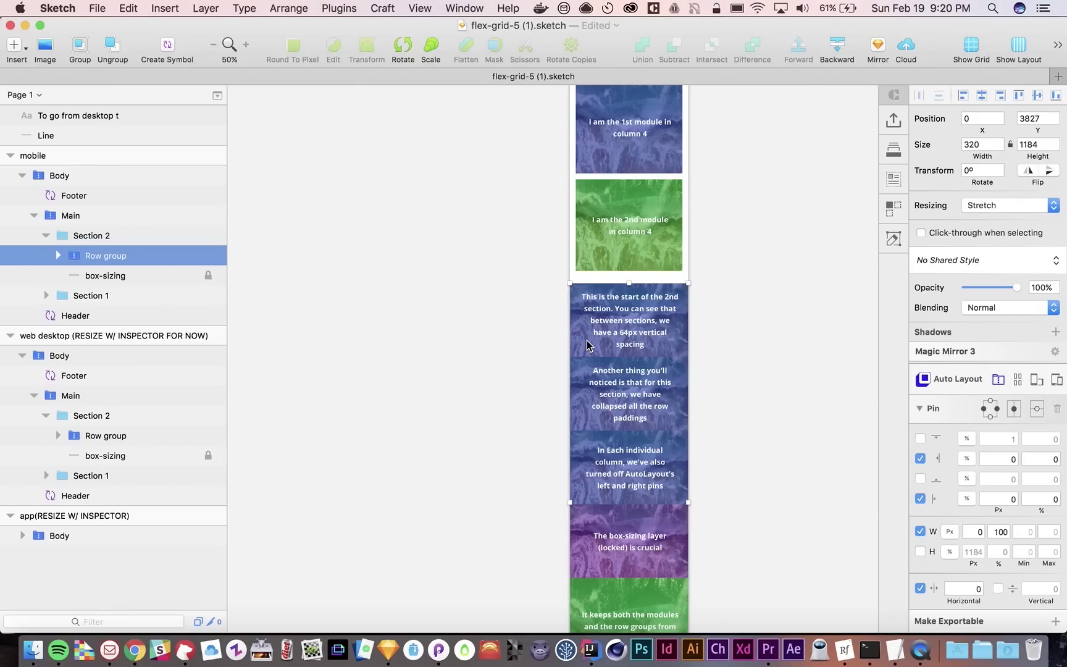
left_click(1010, 459)
type("16")
key("Return")
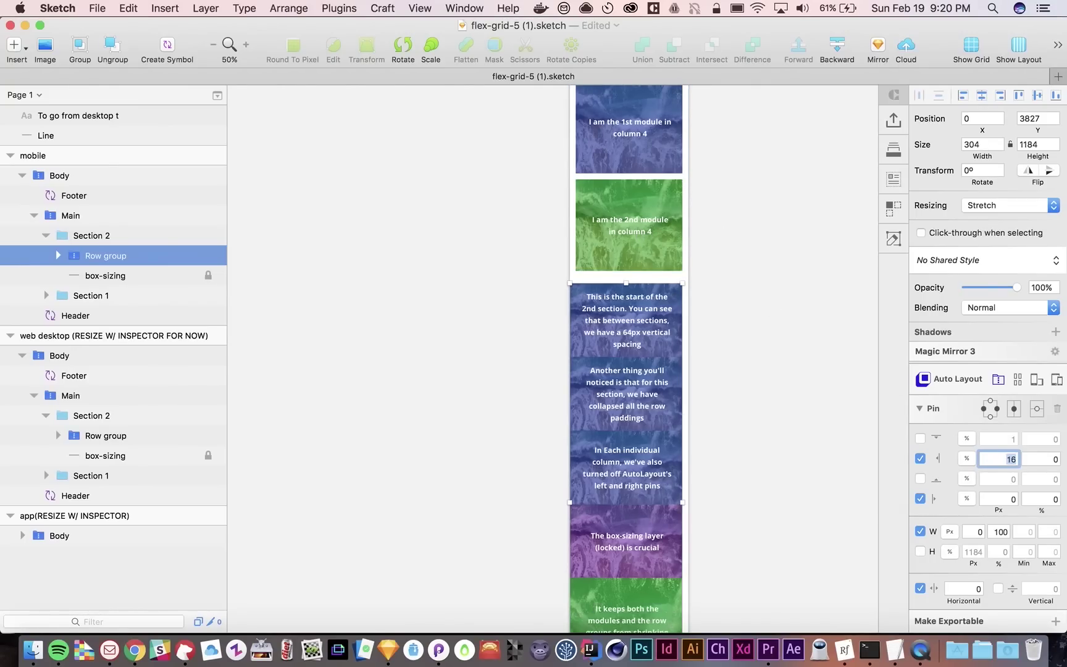
Set the left pin of the mobile Row group to 16 px and deselect it
left_click(1001, 497)
type("16")
key("Return")
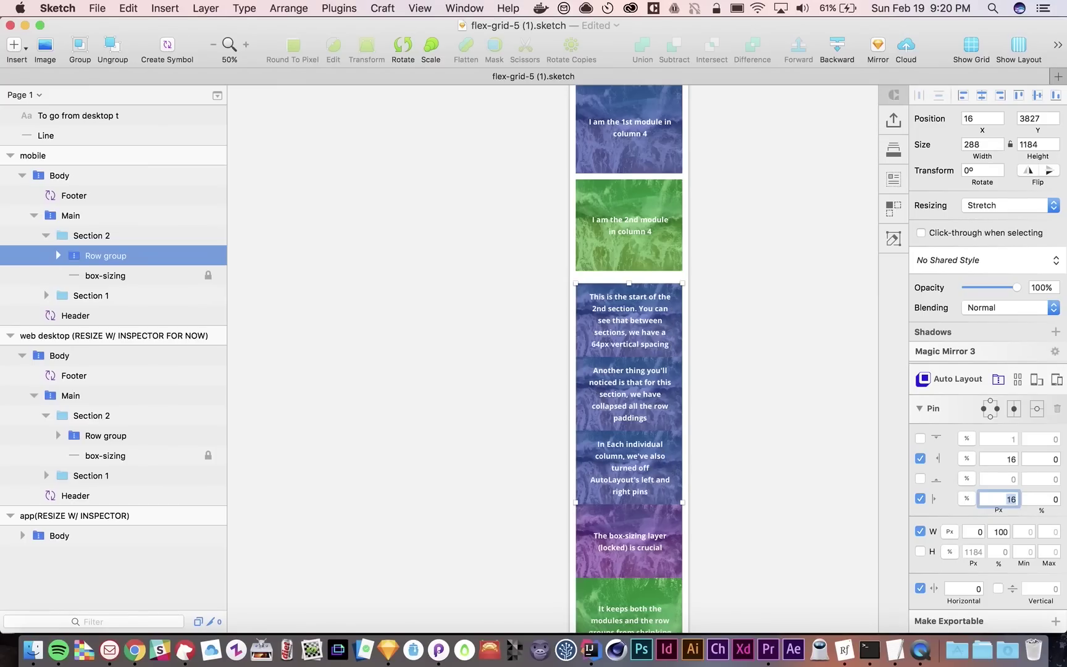
left_click(831, 425)
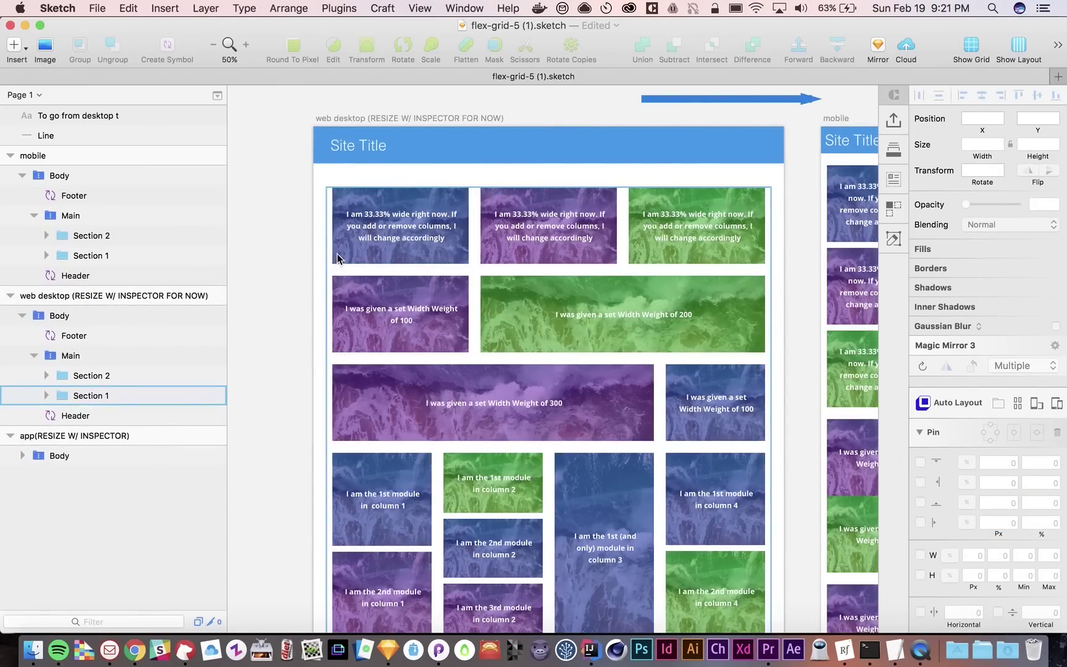
Check the pin settings of the web desktop's Section 1 Row Group and of the first 33.33% component inside it
left_click(339, 258)
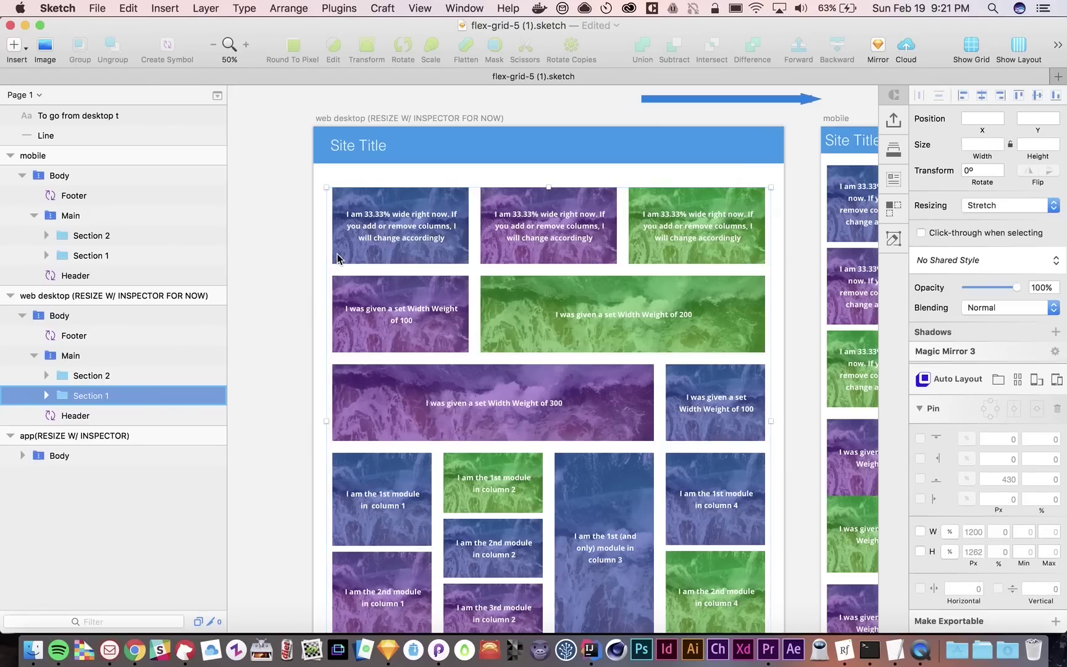
double_click(338, 258)
left_click(48, 395)
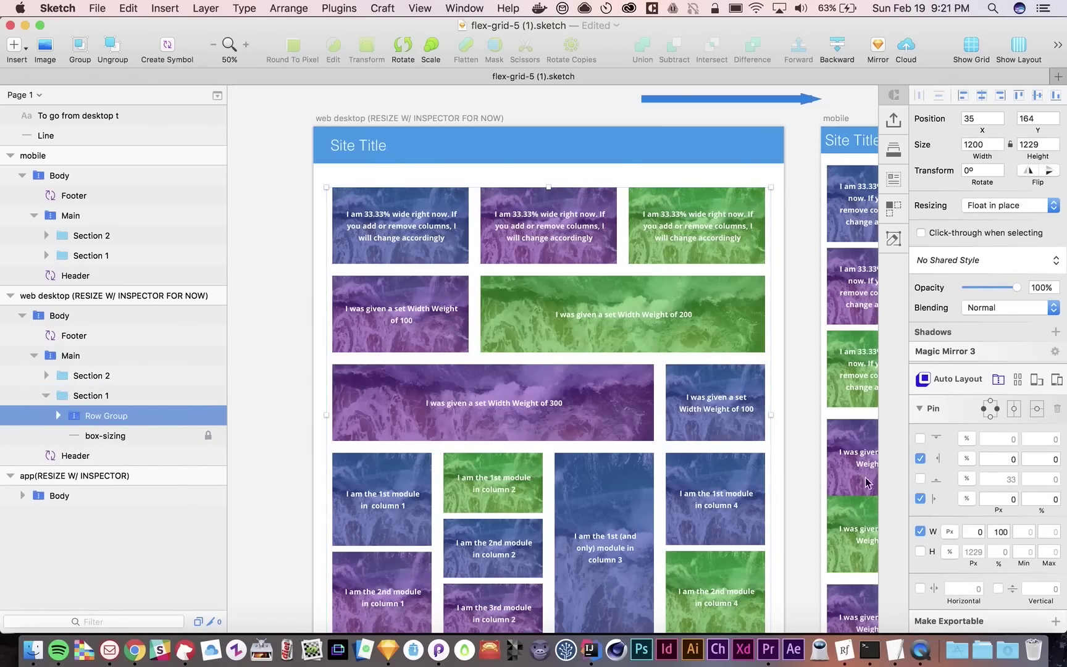
left_click(346, 255, "super")
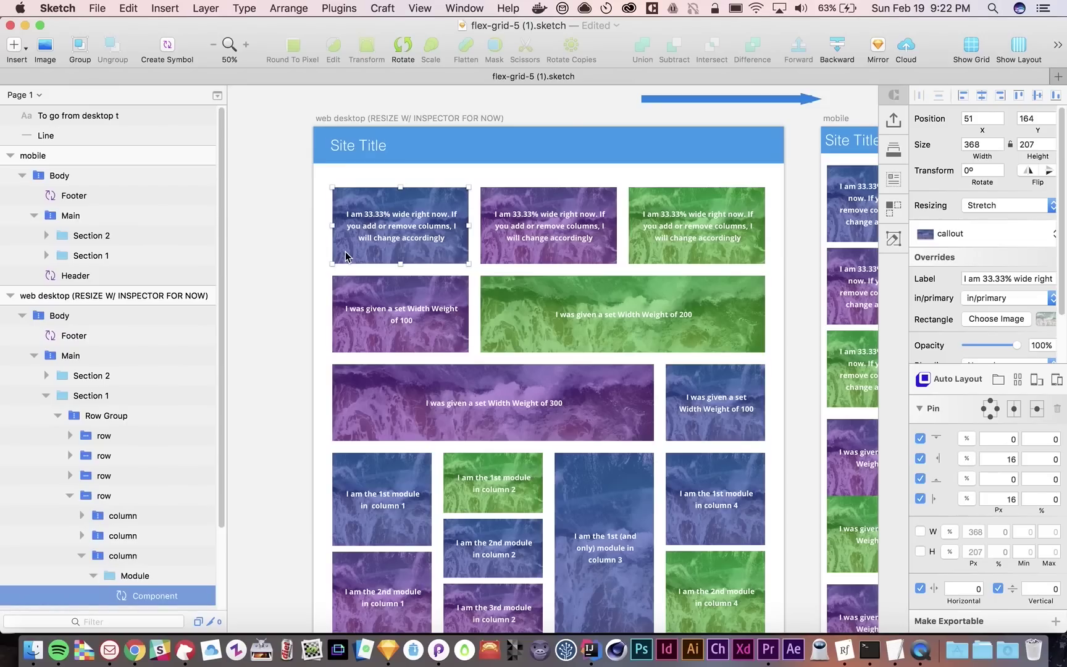
scroll(173, 482, "down", 3)
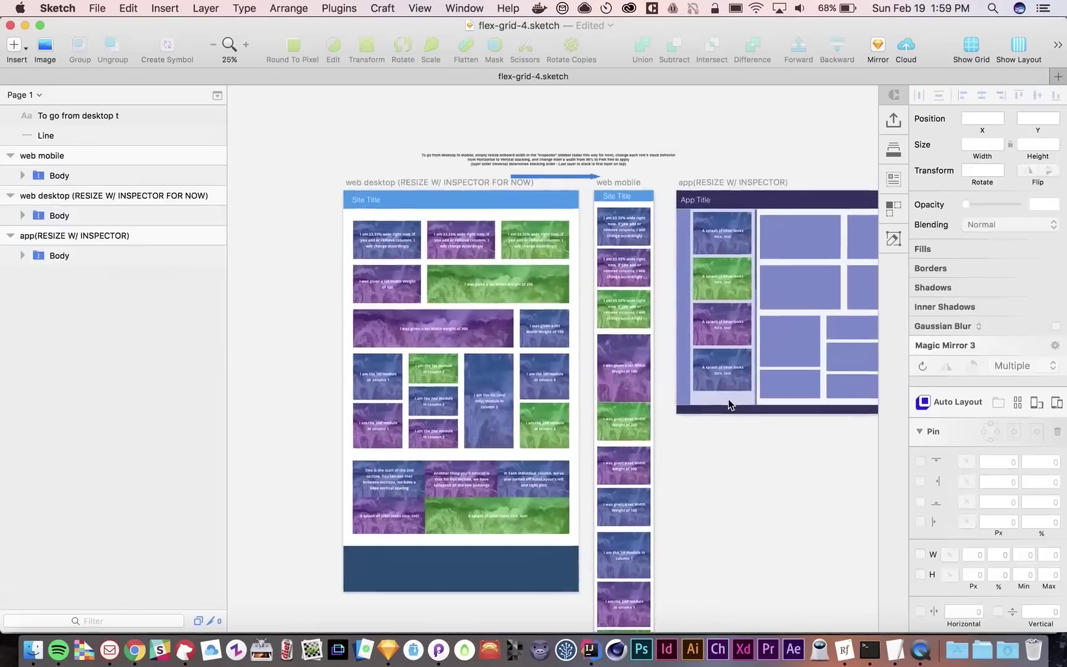
Bring the app artboard into view at 50% zoom and examine its column layout
scroll(728, 399, "up", 3)
scroll(539, 189, "up", 1)
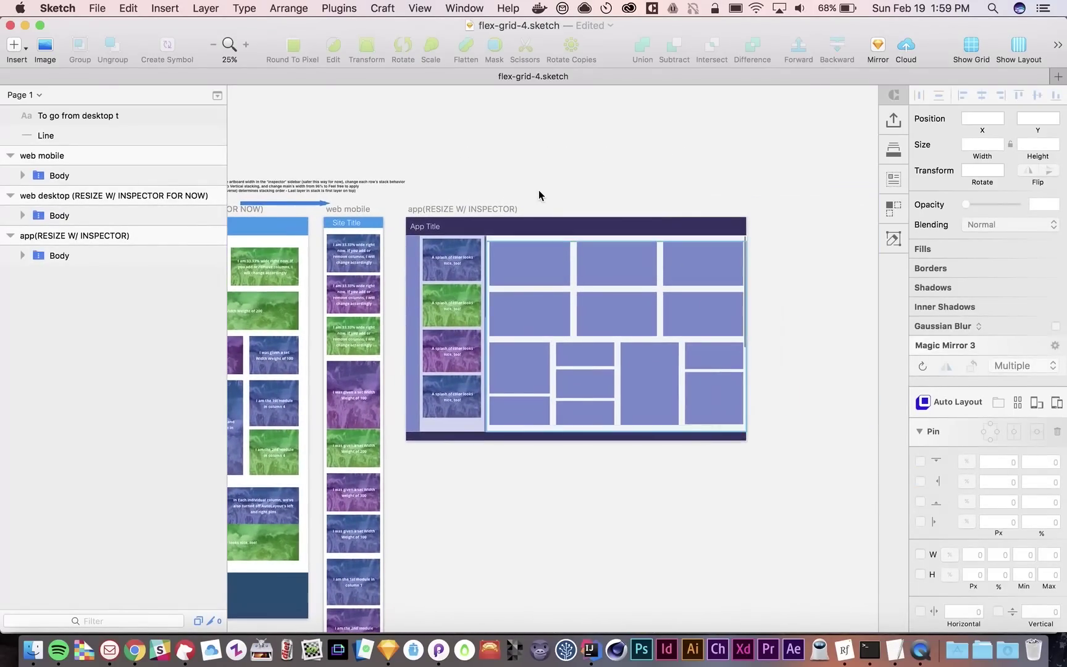
left_click(495, 211)
key("super+plus")
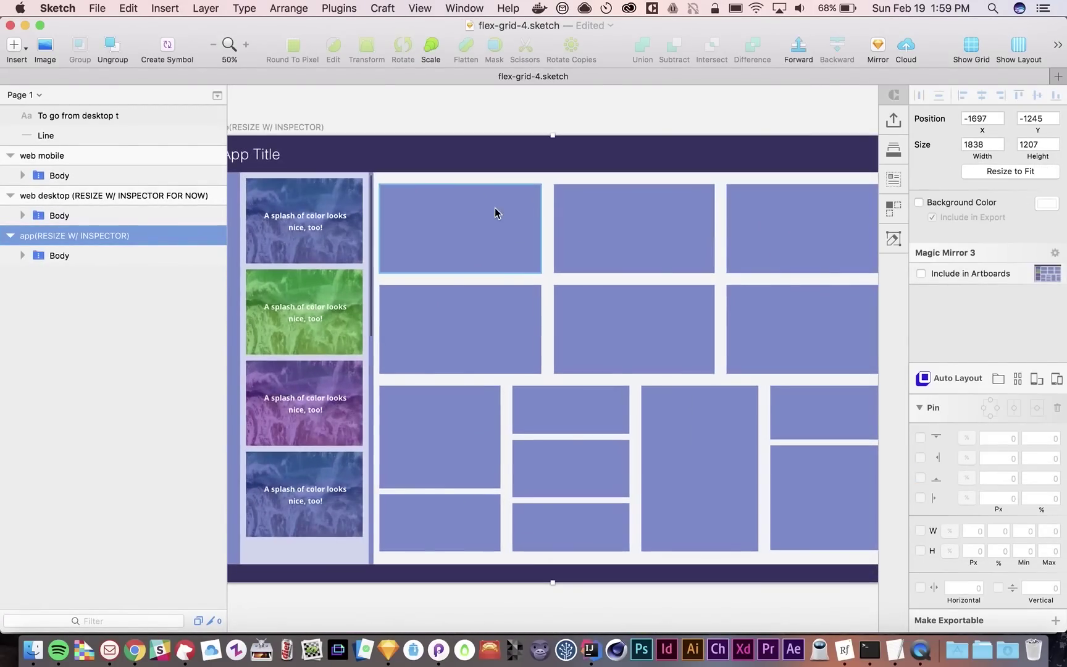
scroll(494, 213, "left", 1)
scroll(495, 213, "up", 1)
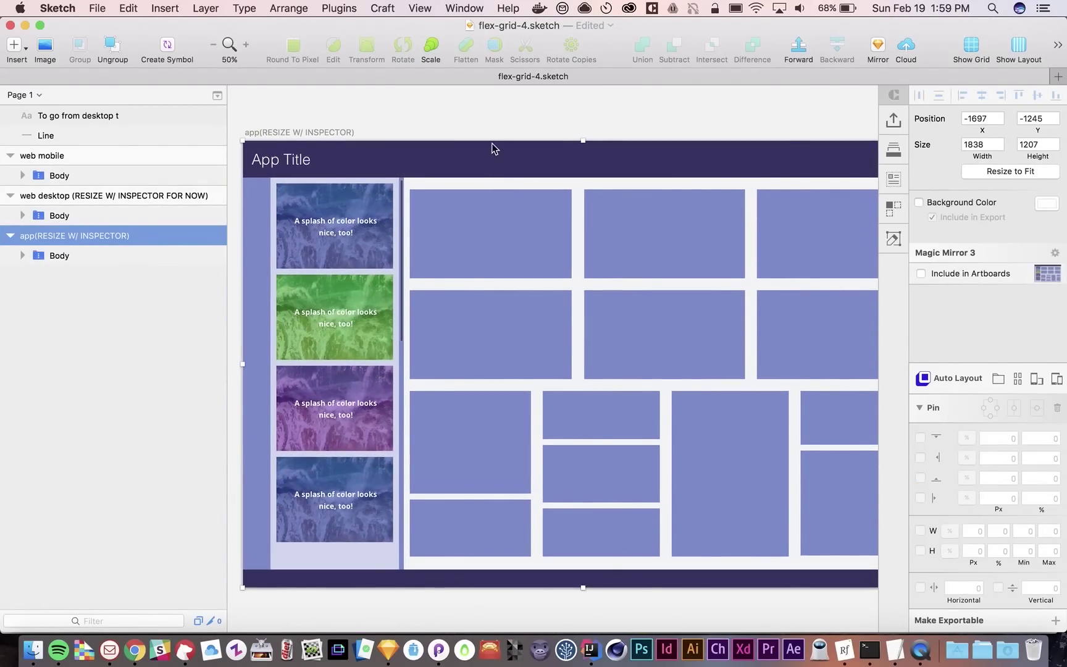
scroll(492, 129, "left", 1)
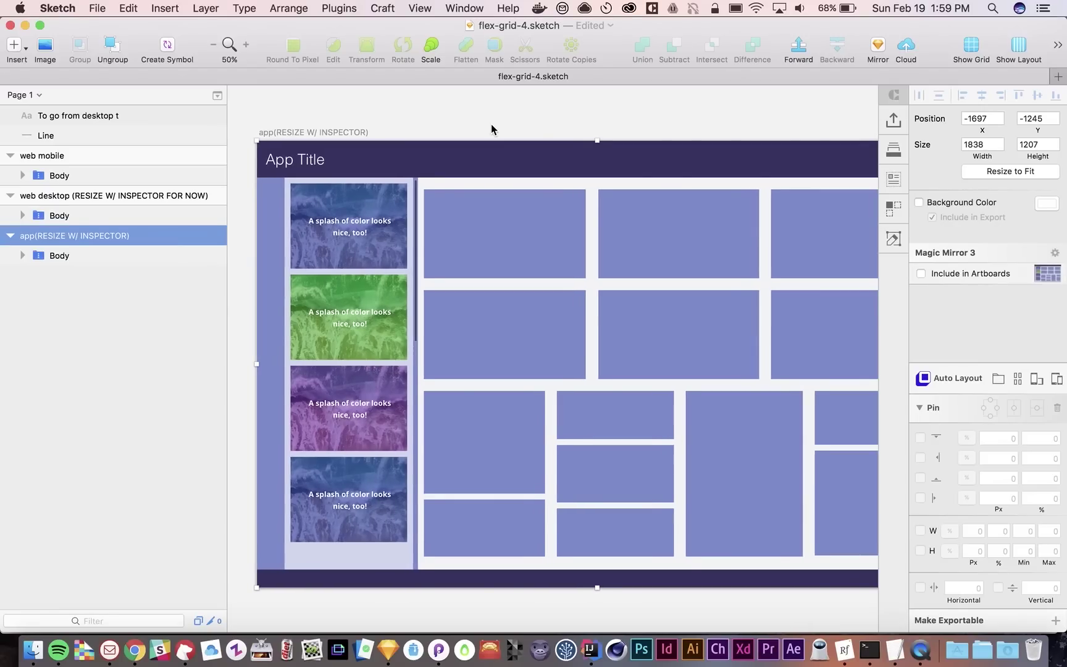
scroll(491, 129, "right", 1)
left_click(677, 409)
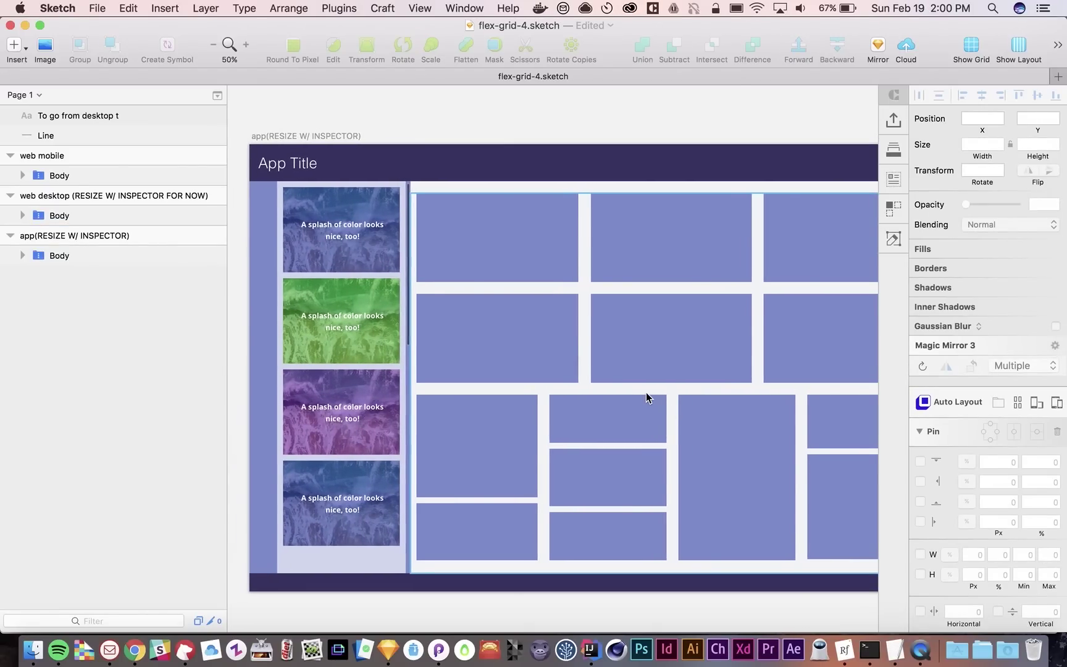
Check the Auto Layout width settings of the app's narrow first column and the column-wrapper beside it
scroll(646, 397, "up", 1)
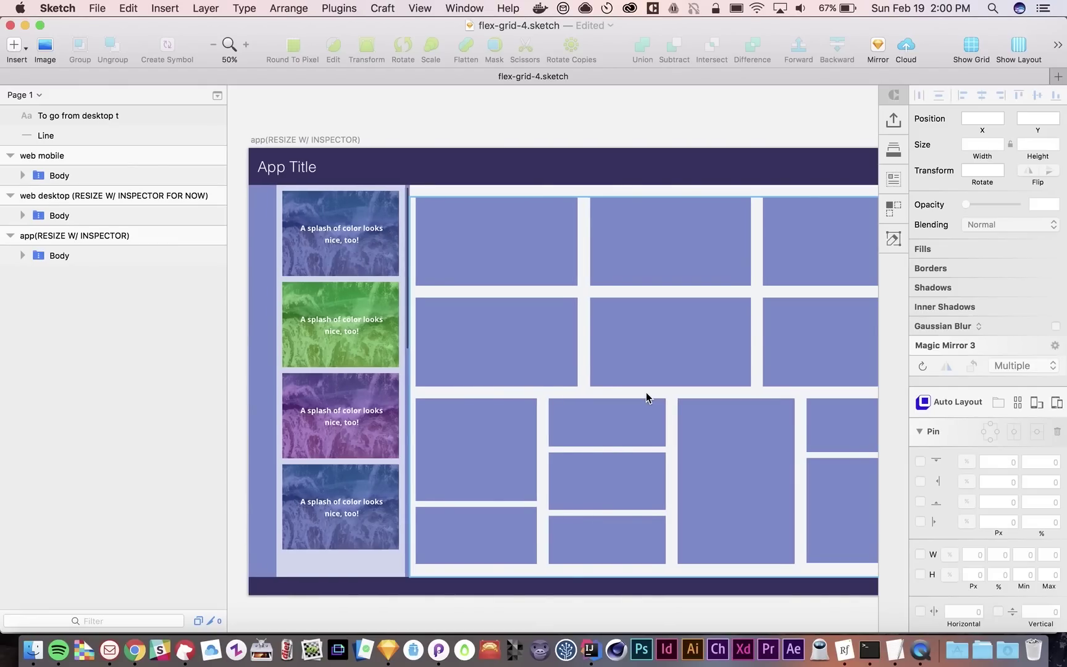
scroll(450, 346, "left", 1)
left_click(259, 291)
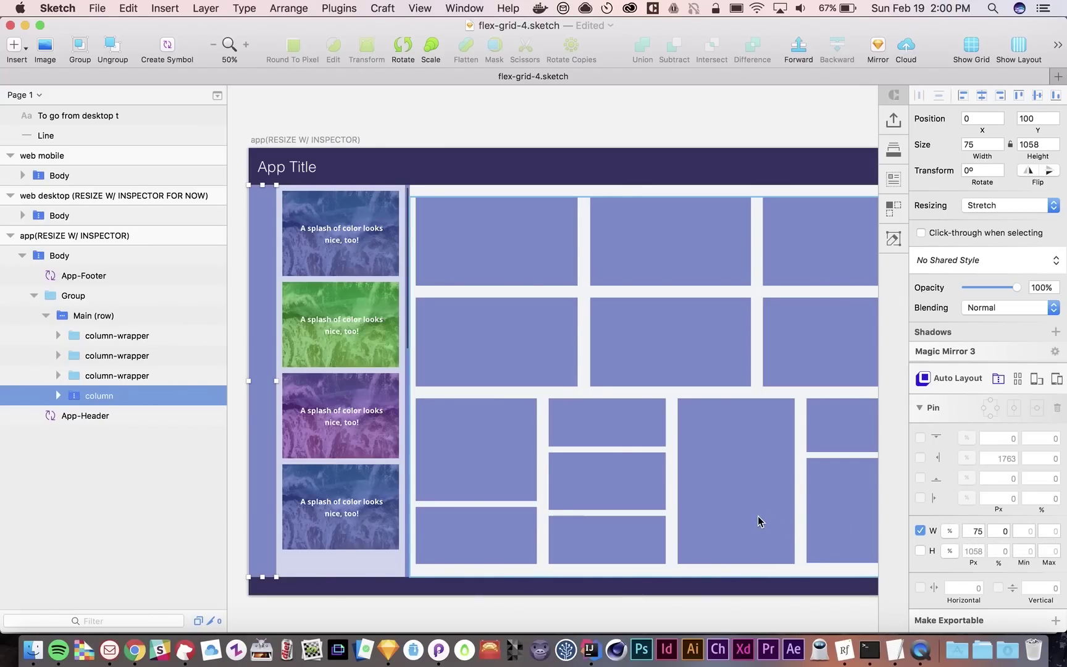
scroll(759, 516, "right", 1)
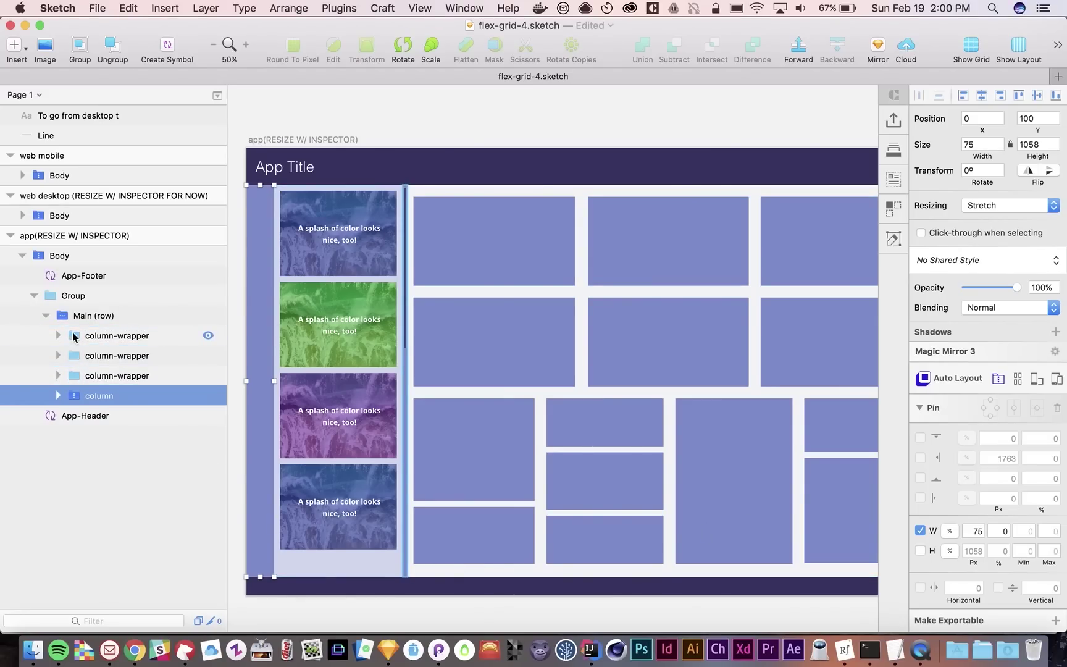
left_click(95, 376)
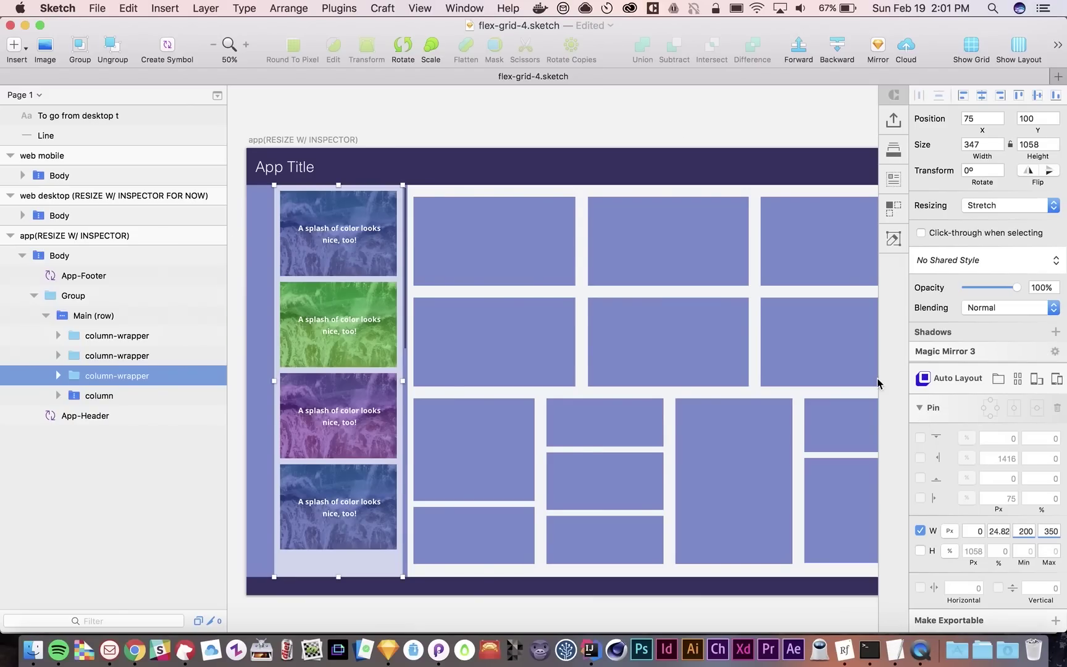
Widen the app artboard to about 2446 px by its outer edge at 25% zoom
key("super+minus")
left_click(478, 270)
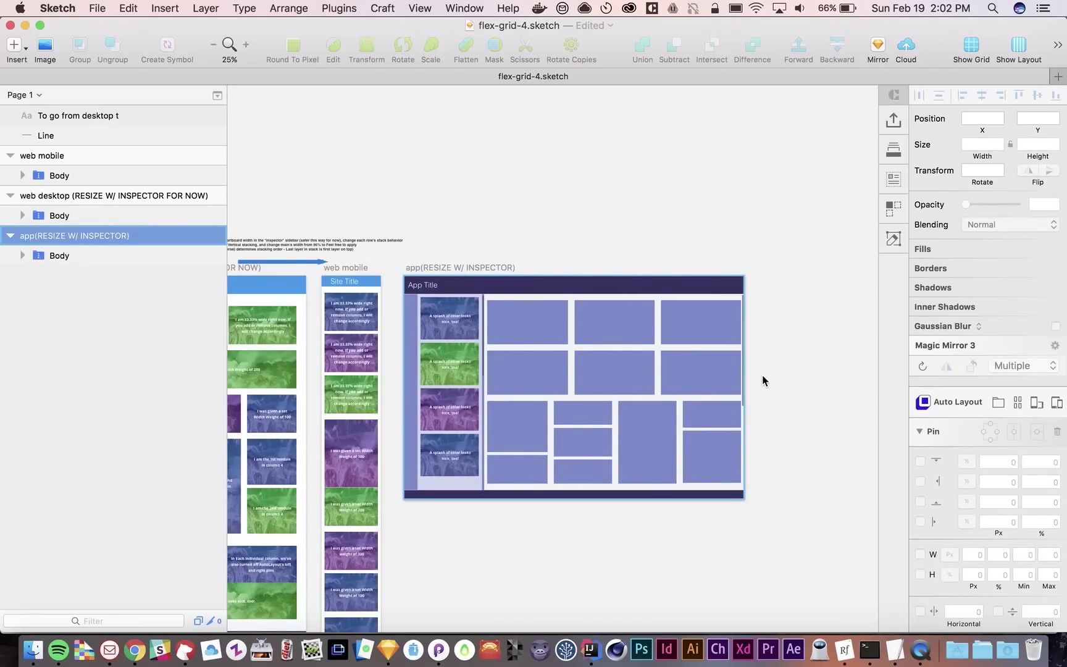
left_click_drag(743, 387, 856, 378)
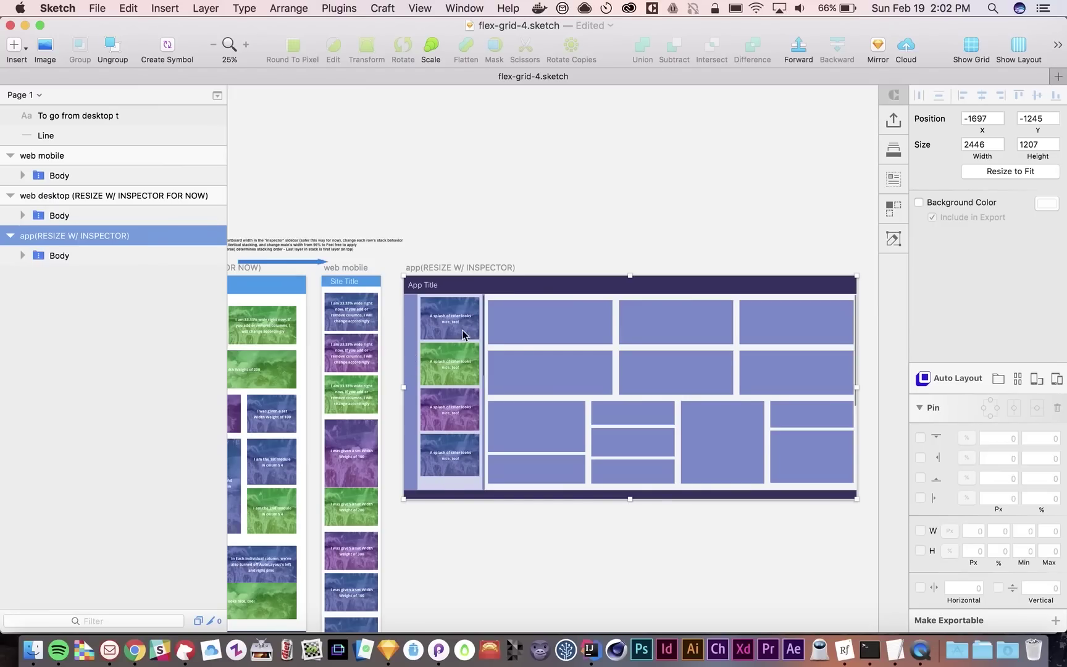
Check the width of the column-wrapper holding the colored modules in the widened app artboard, then deselect it
left_click(453, 533)
left_click(458, 414)
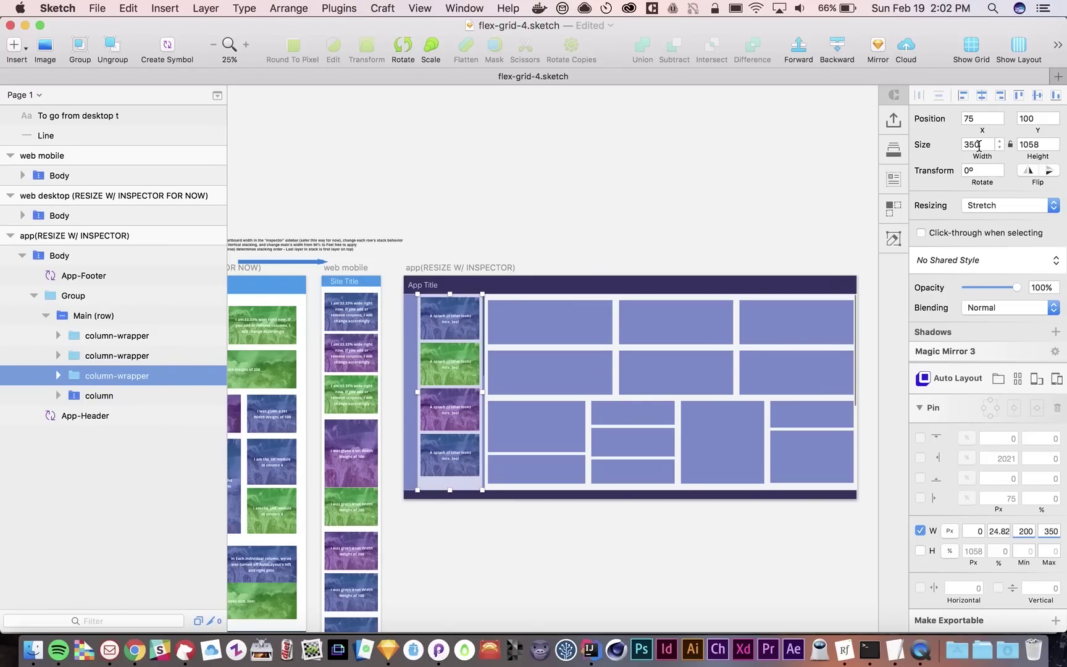
left_click(643, 198)
Narrow the app artboard to about 920 px wide
left_click(500, 265)
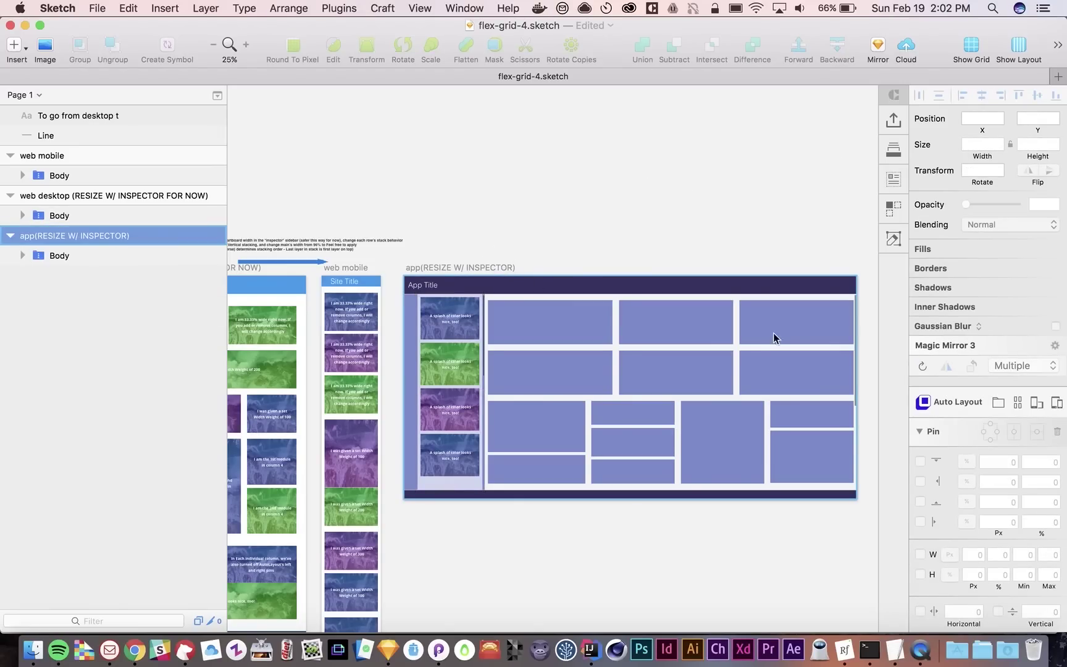
left_click(857, 383)
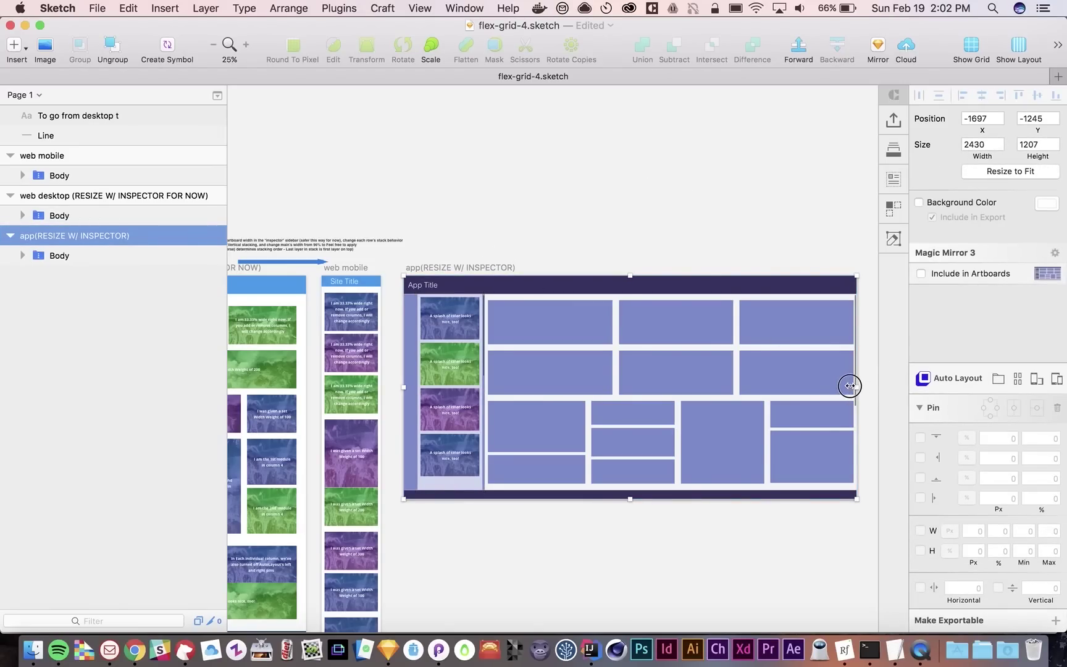
left_click_drag(850, 386, 574, 417)
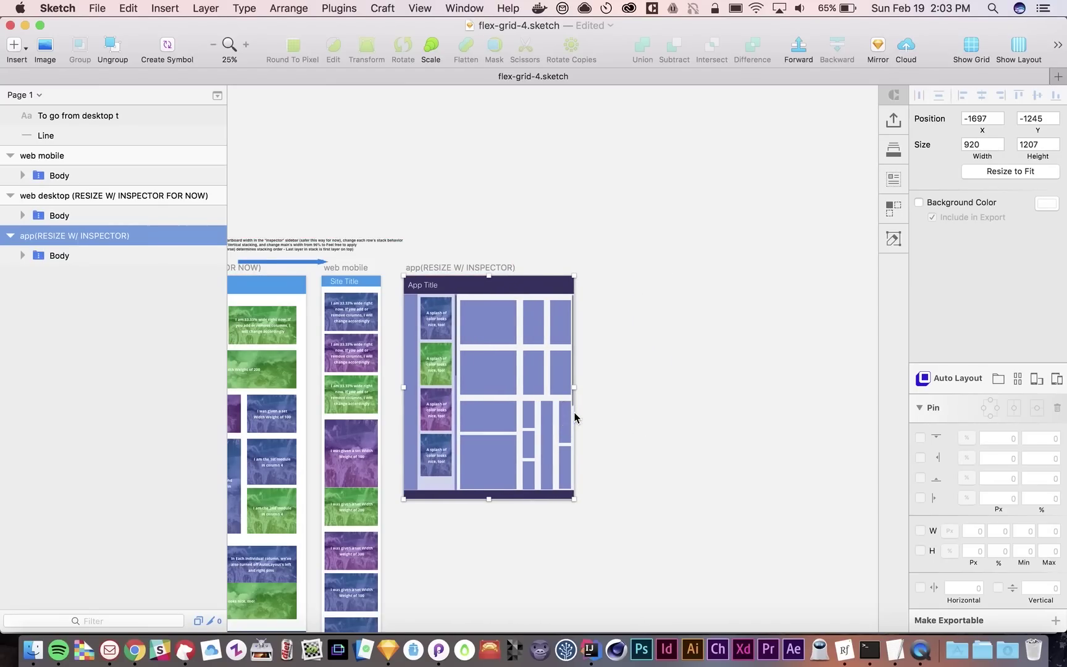
Check the width of the colored modules' column-wrapper in the narrowed app artboard at 50% zoom
key("super+equal")
scroll(595, 402, "left", 5)
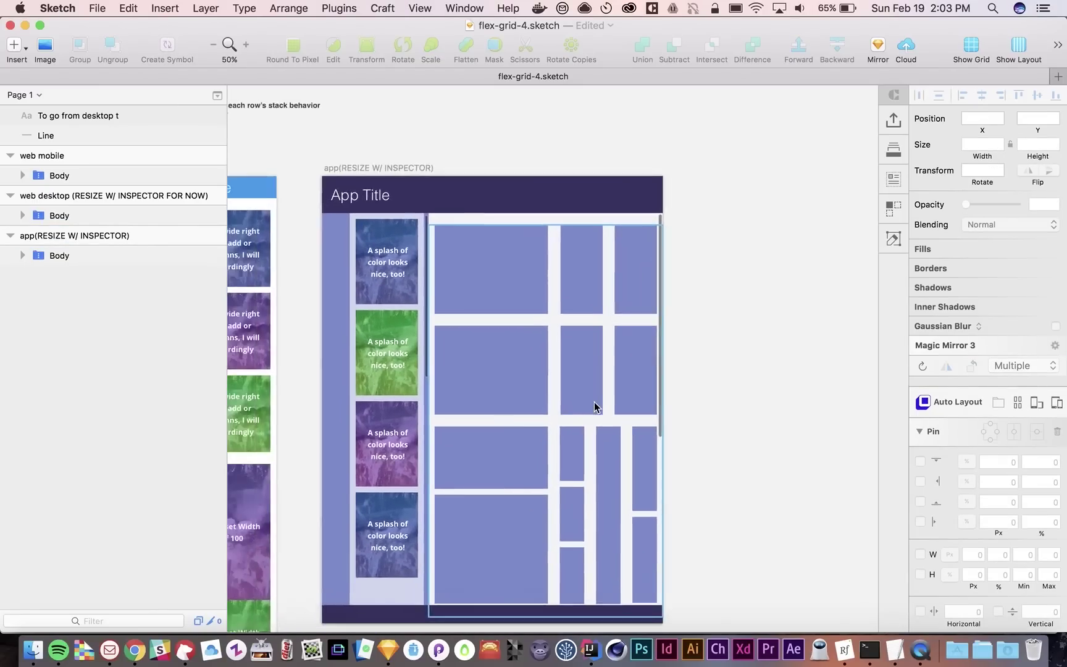
left_click(419, 580)
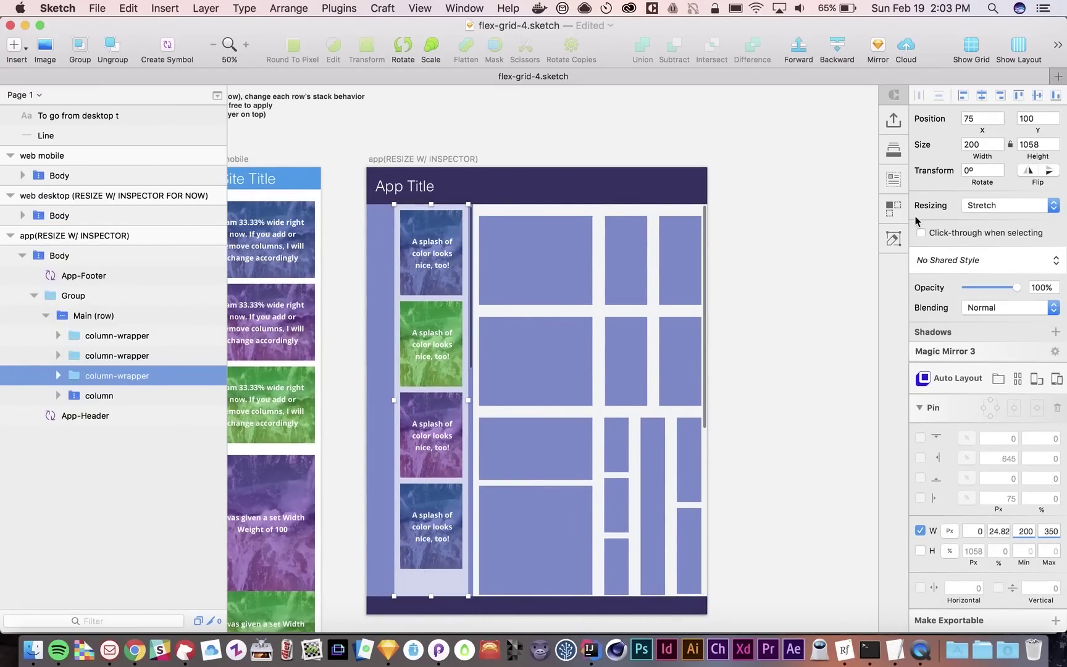
left_click(970, 143)
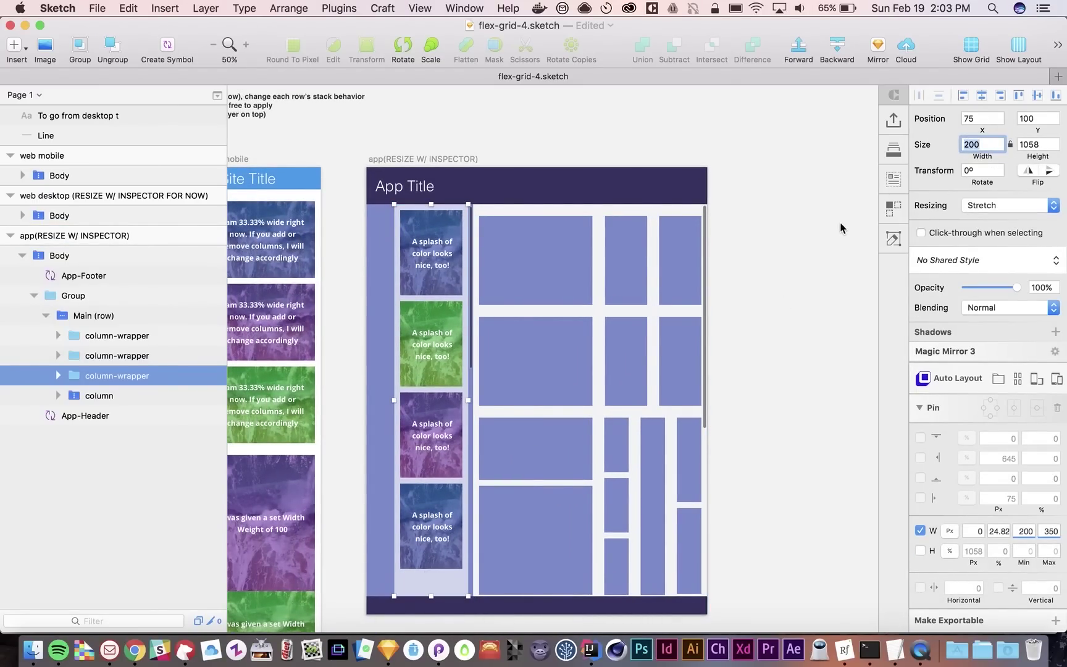
Check the widths of the app's narrow first column and the main content's Section 1, then deselect
left_click(378, 303)
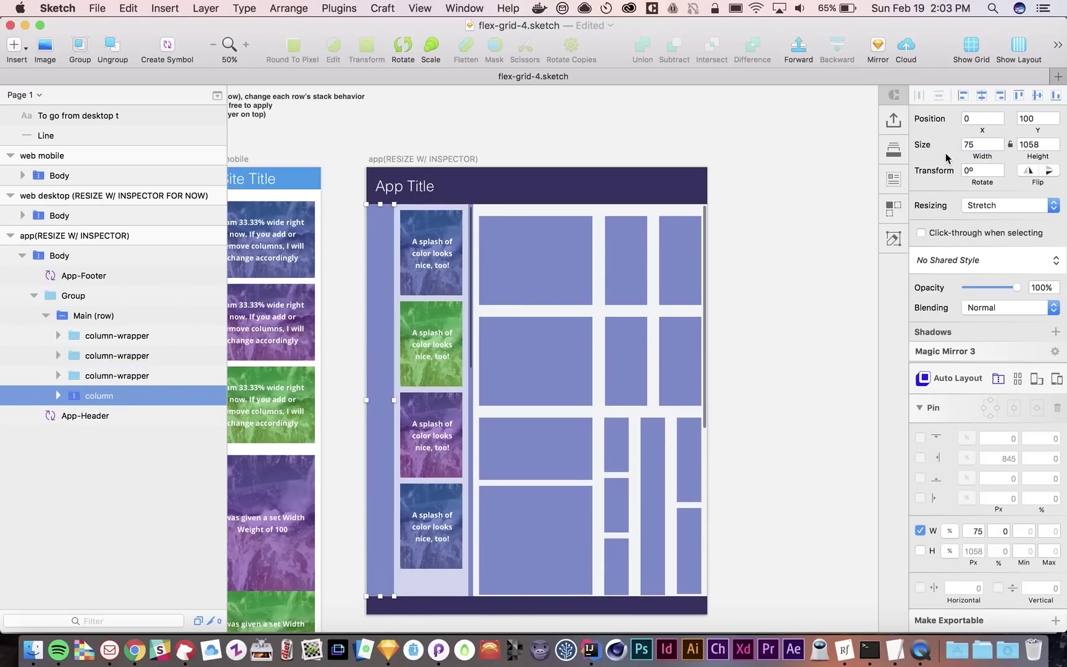
left_click(974, 144)
double_click(593, 273)
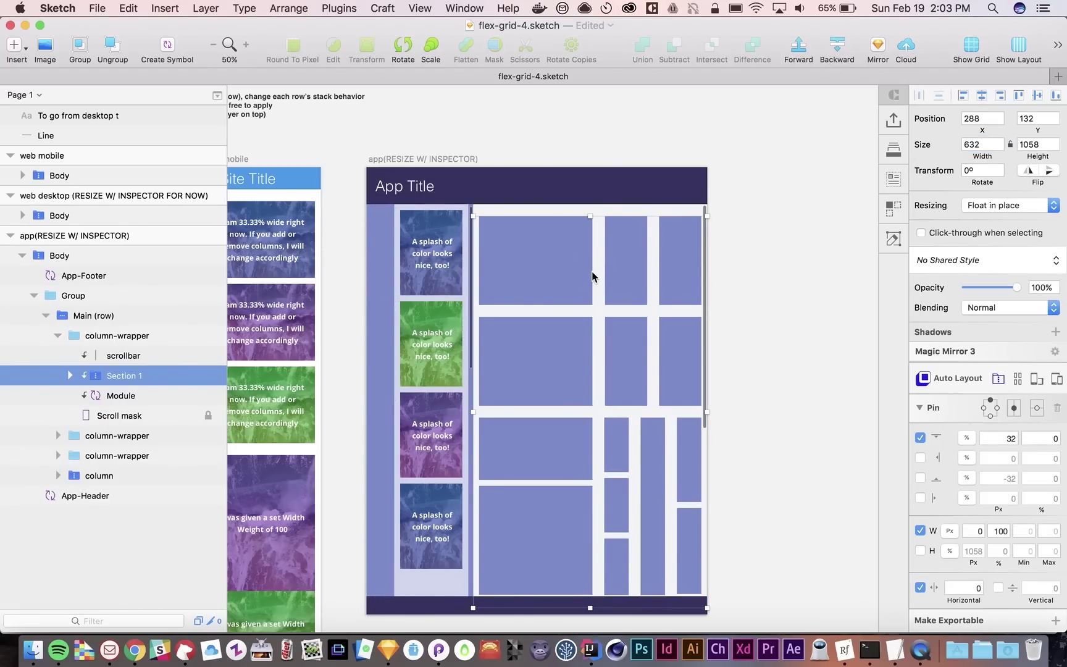
left_click(753, 250)
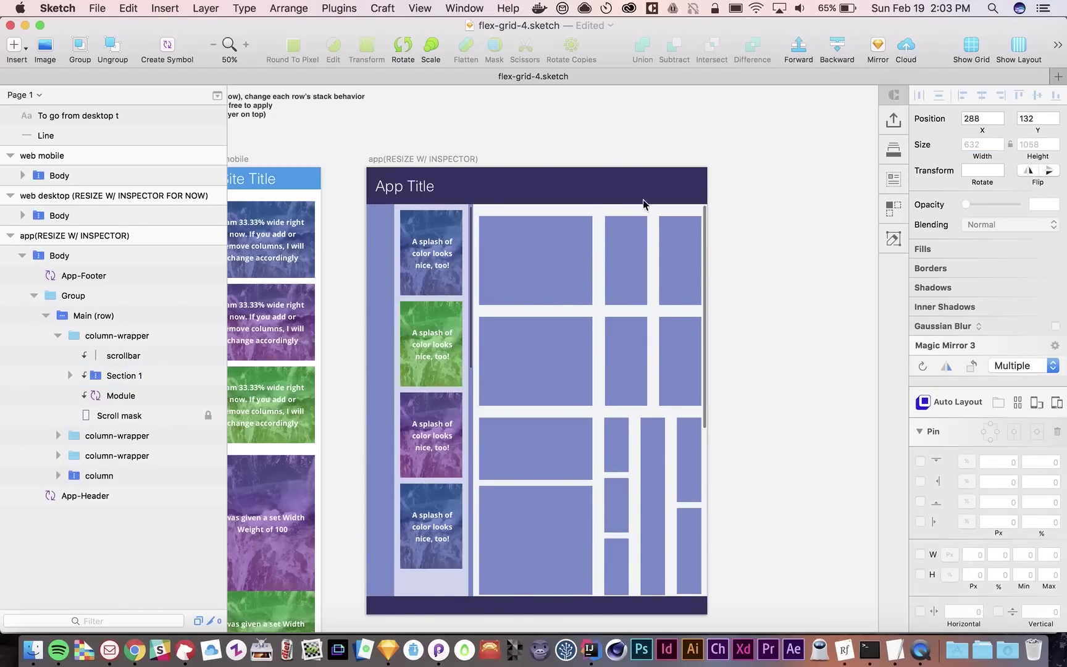
Widen the app artboard to about 1642 px, then deselect it
left_click(445, 159)
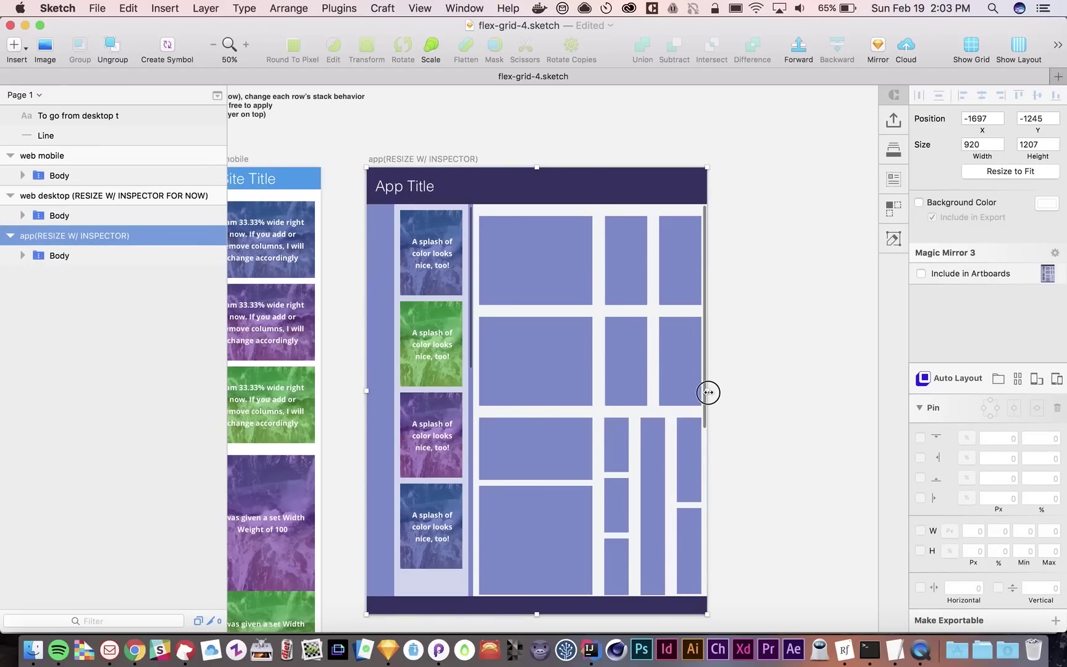
left_click_drag(708, 391, 881, 383)
scroll(731, 458, "right", 5)
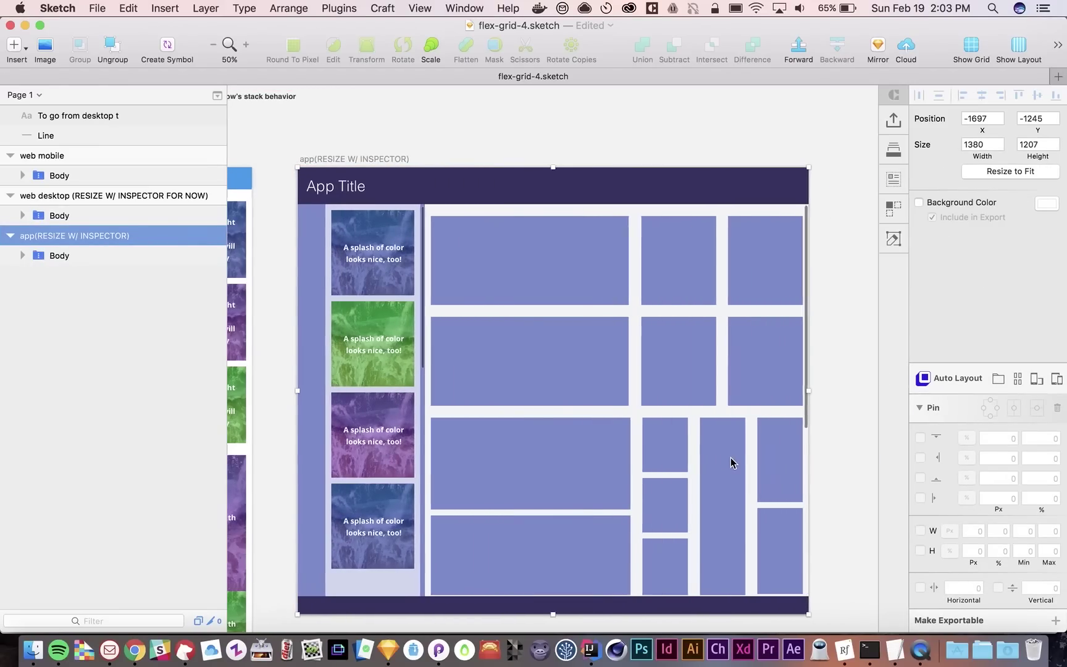
left_click_drag(768, 391, 867, 391)
left_click(698, 137)
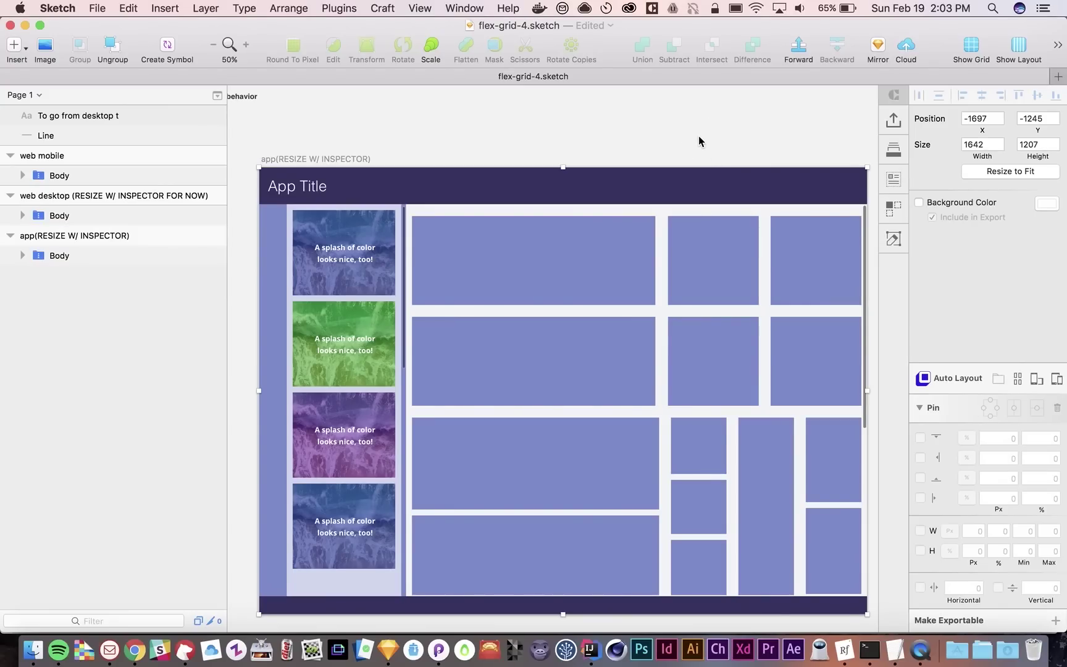
Select the column-wrapper holding the colored modules in the app artboard and check its minimum and maximum width settings
scroll(699, 138, "right", 1)
scroll(698, 138, "right", 1)
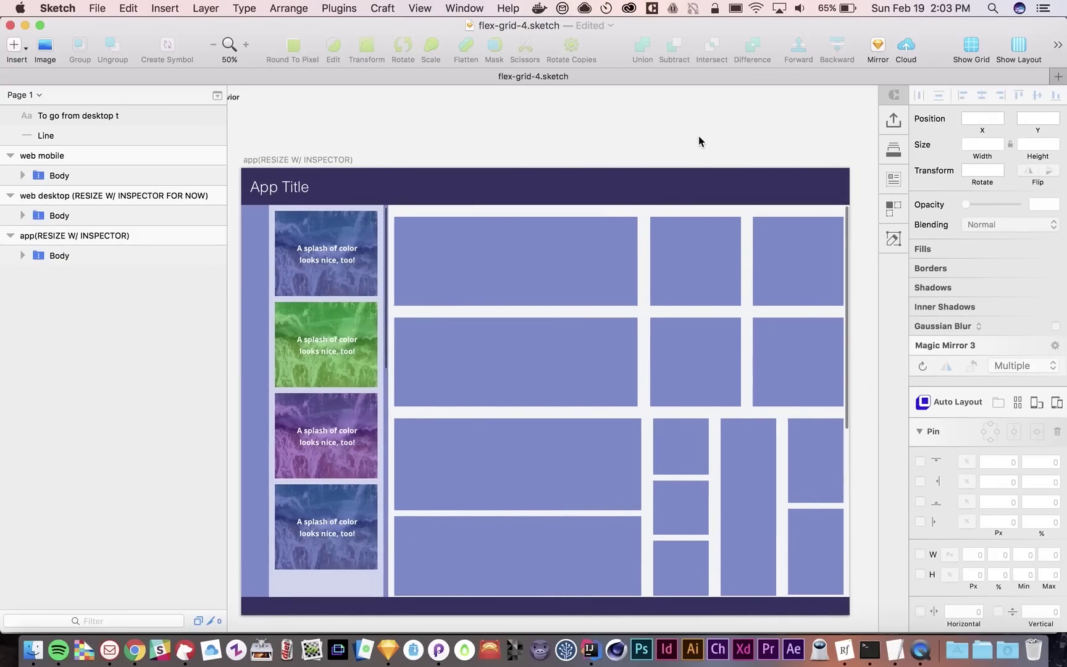
scroll(699, 138, "down", 1)
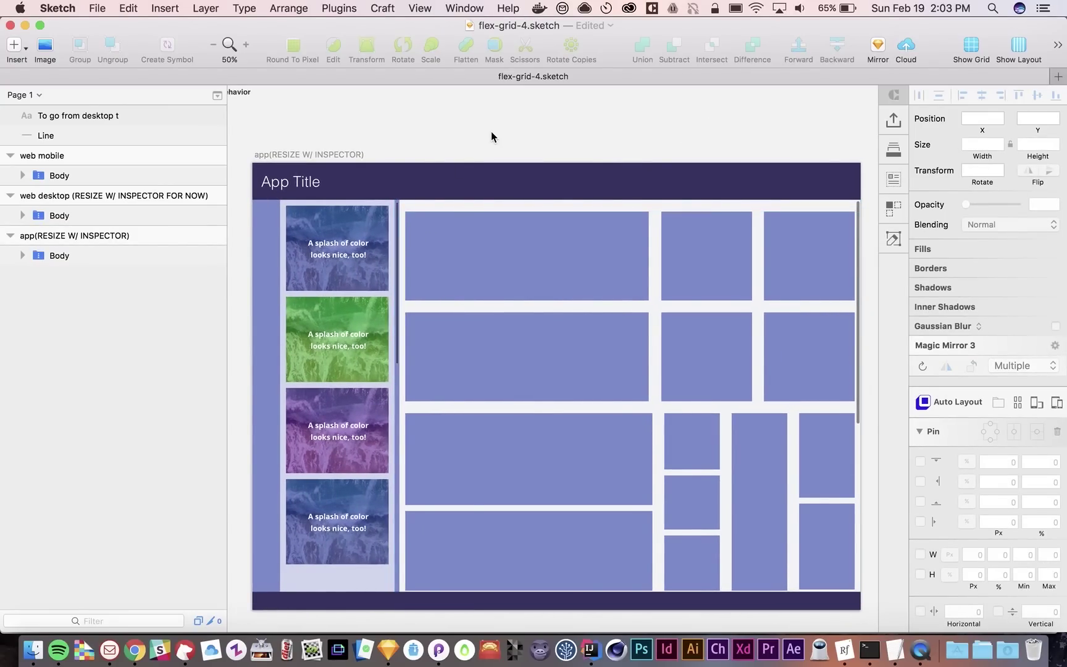
scroll(491, 131, "right", 1)
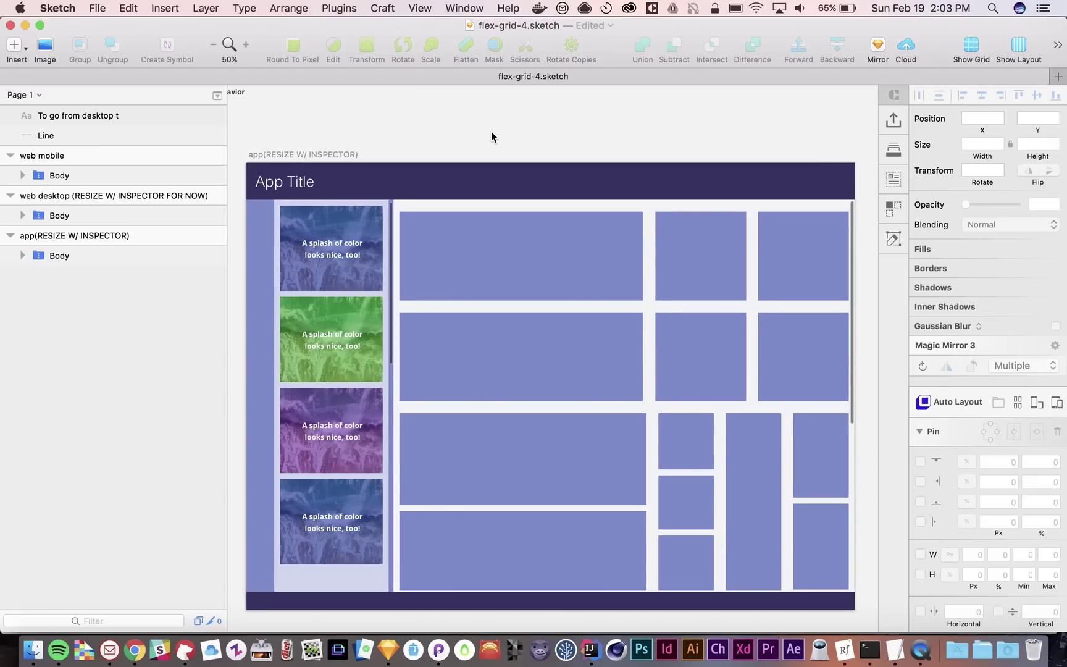
left_click(341, 155)
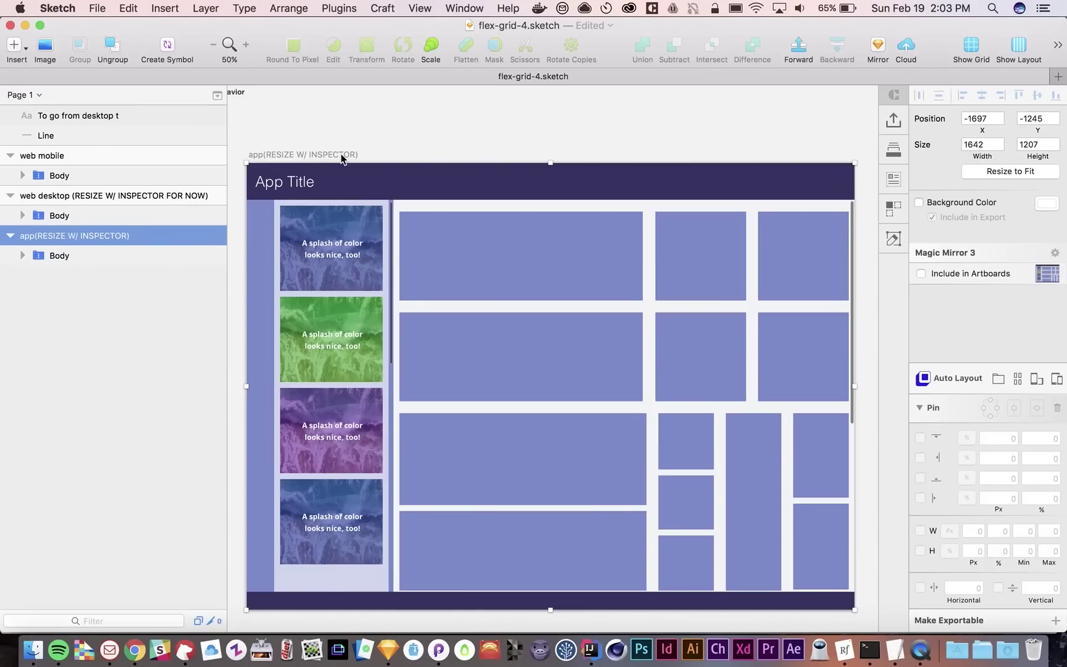
left_click(352, 284)
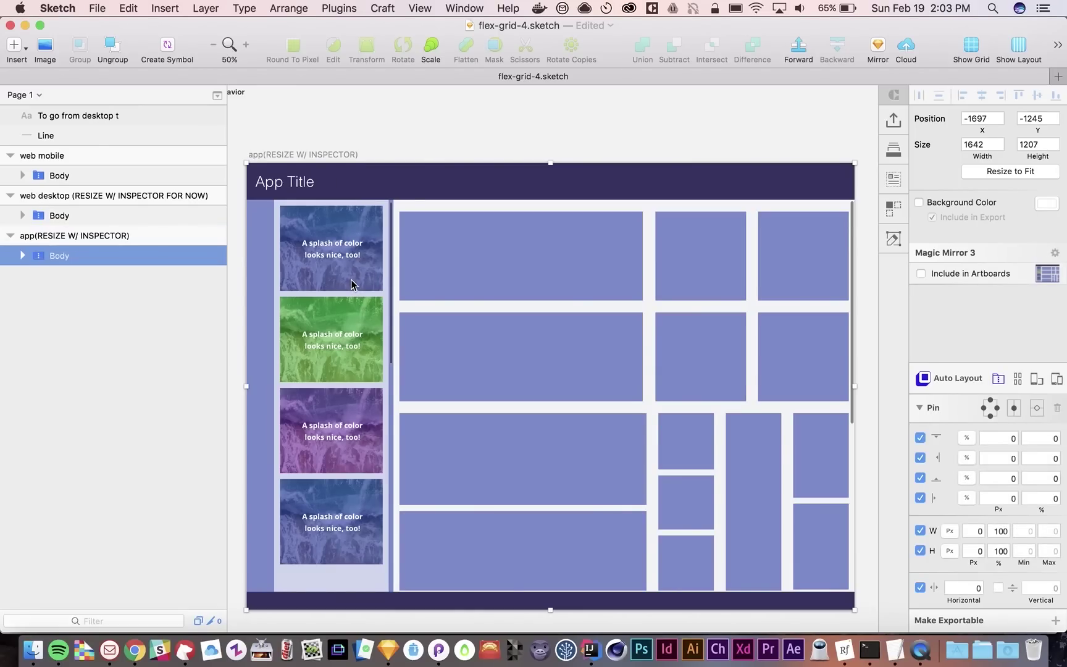
double_click(353, 310)
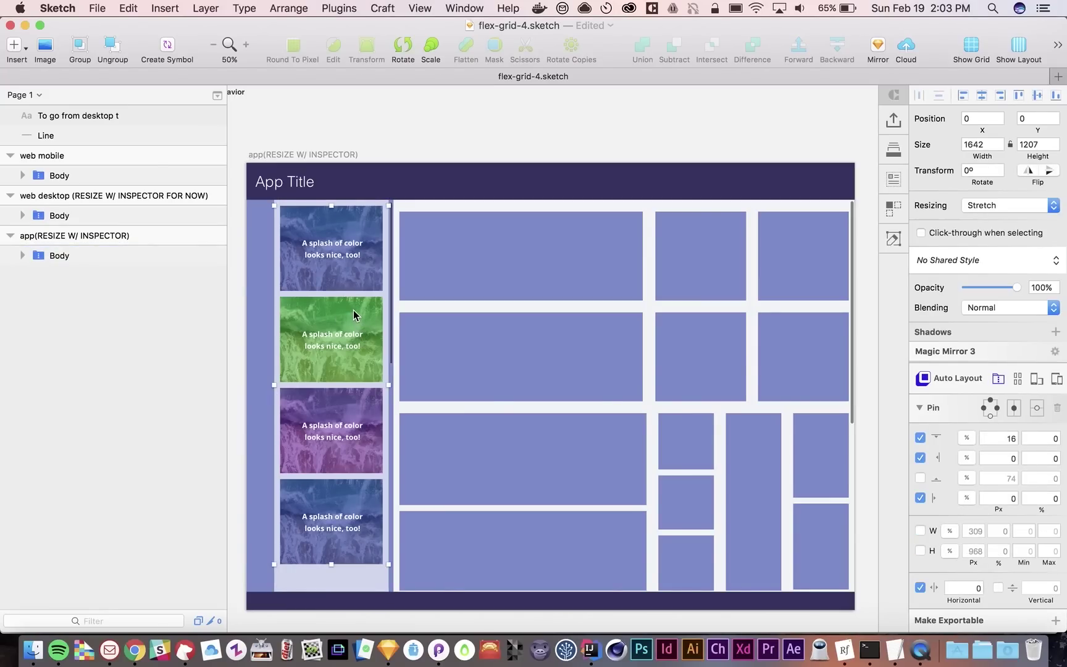
left_click(354, 310)
left_click(145, 381)
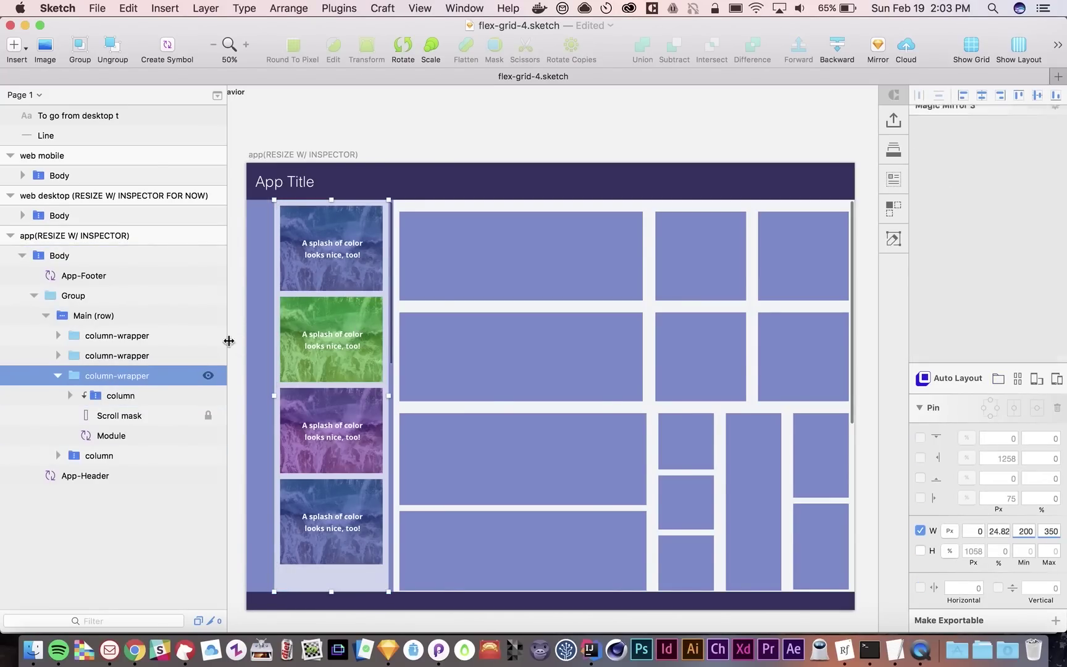